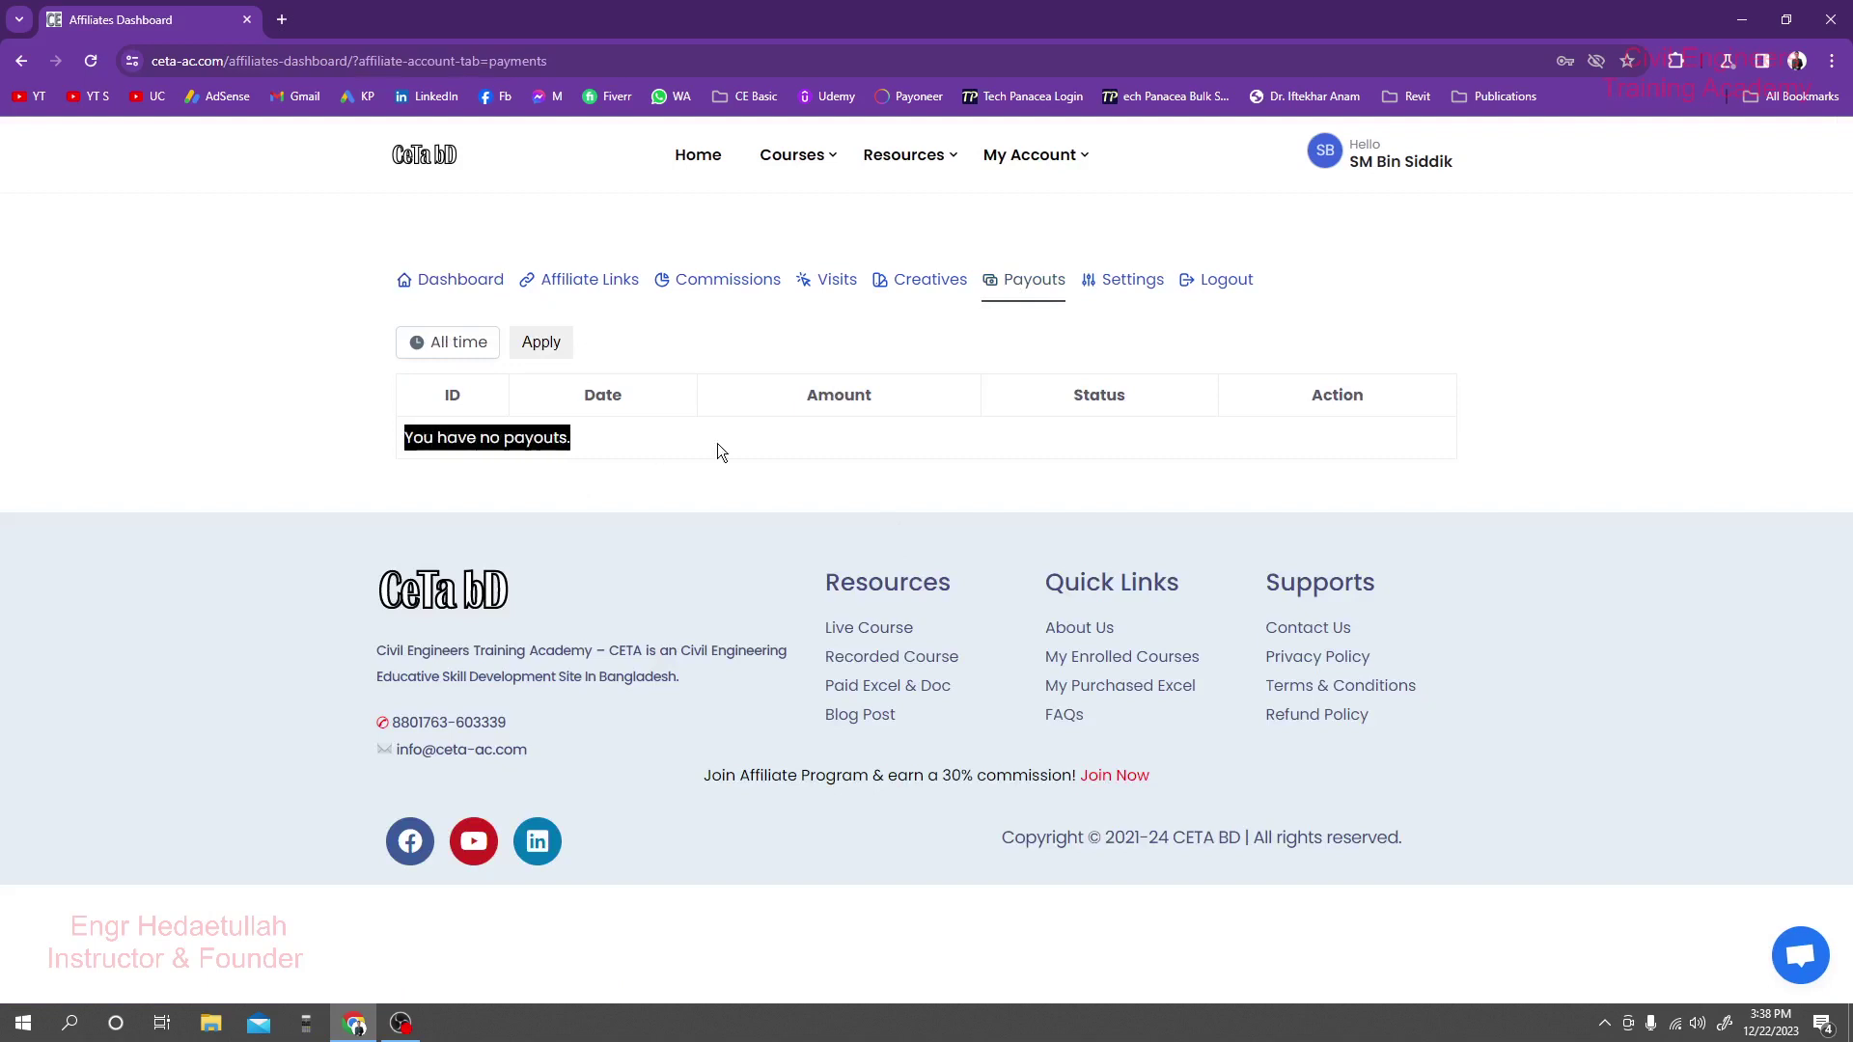
Check the Creatives, Visits and Commissions tabs, which are all empty.
click(1341, 442)
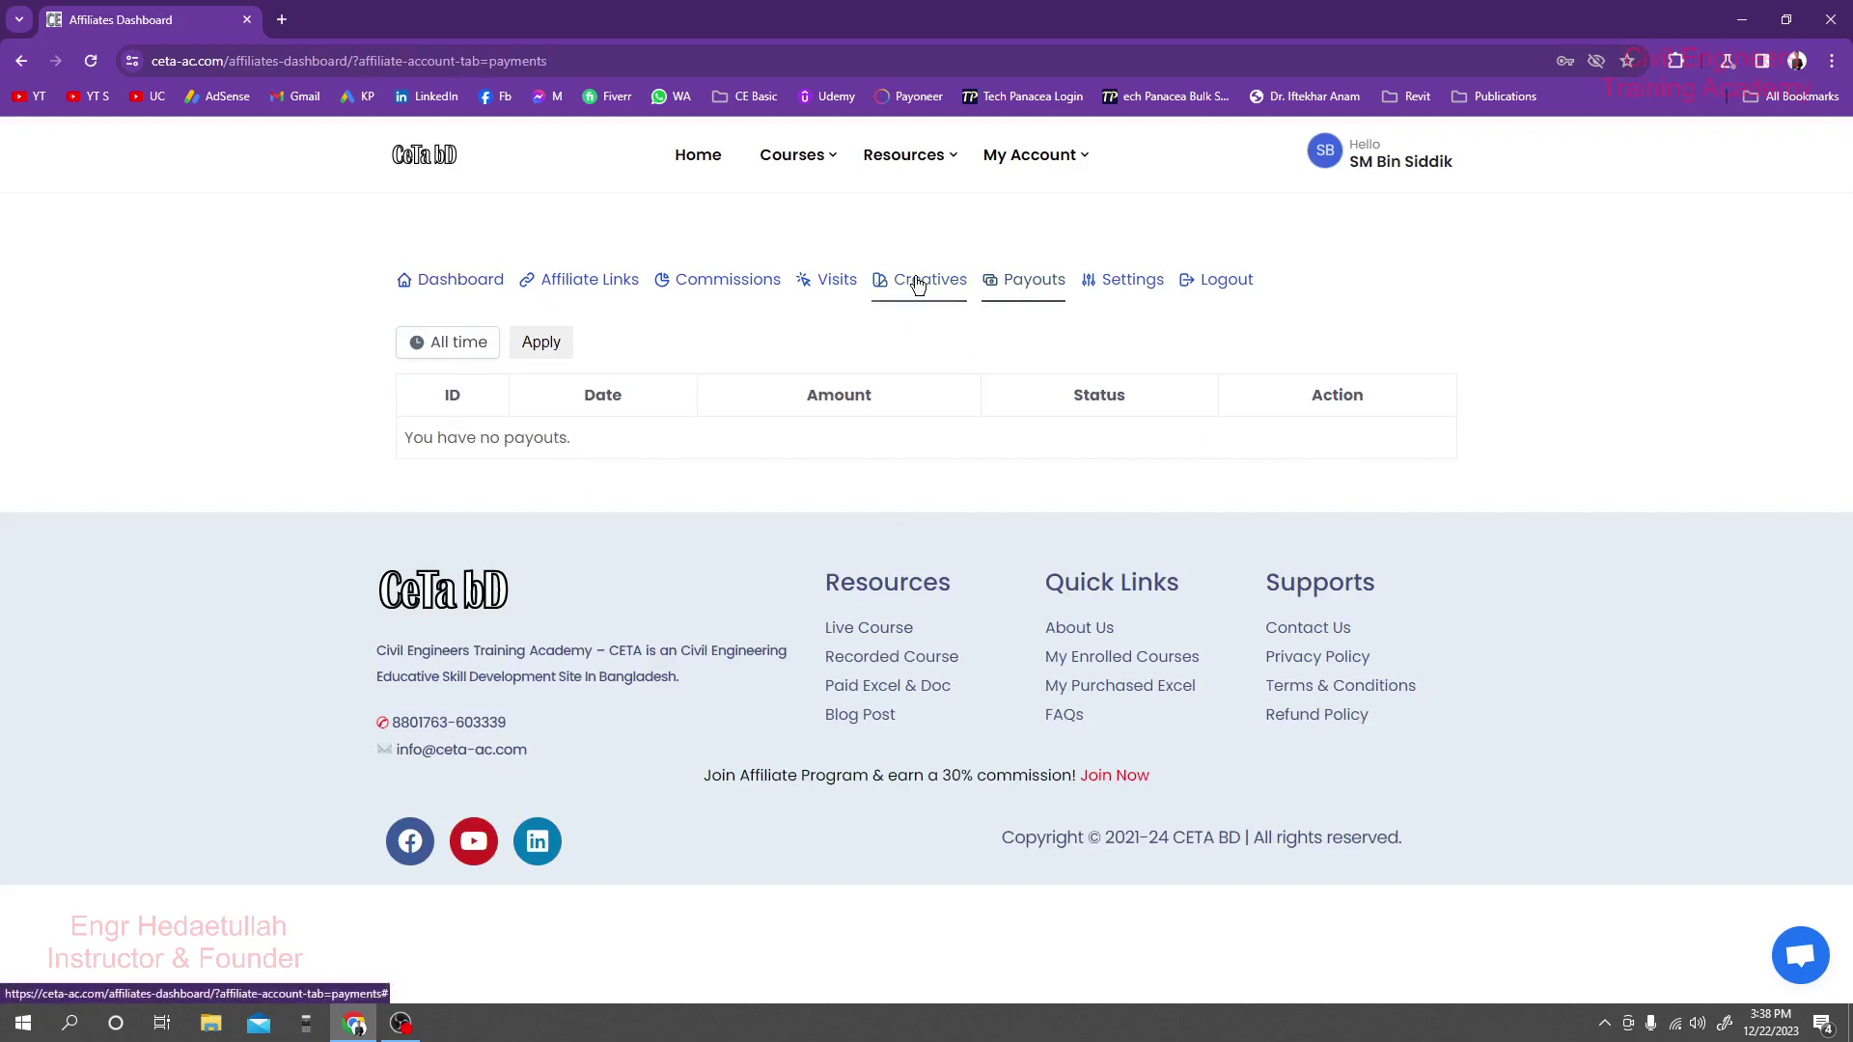
click(916, 281)
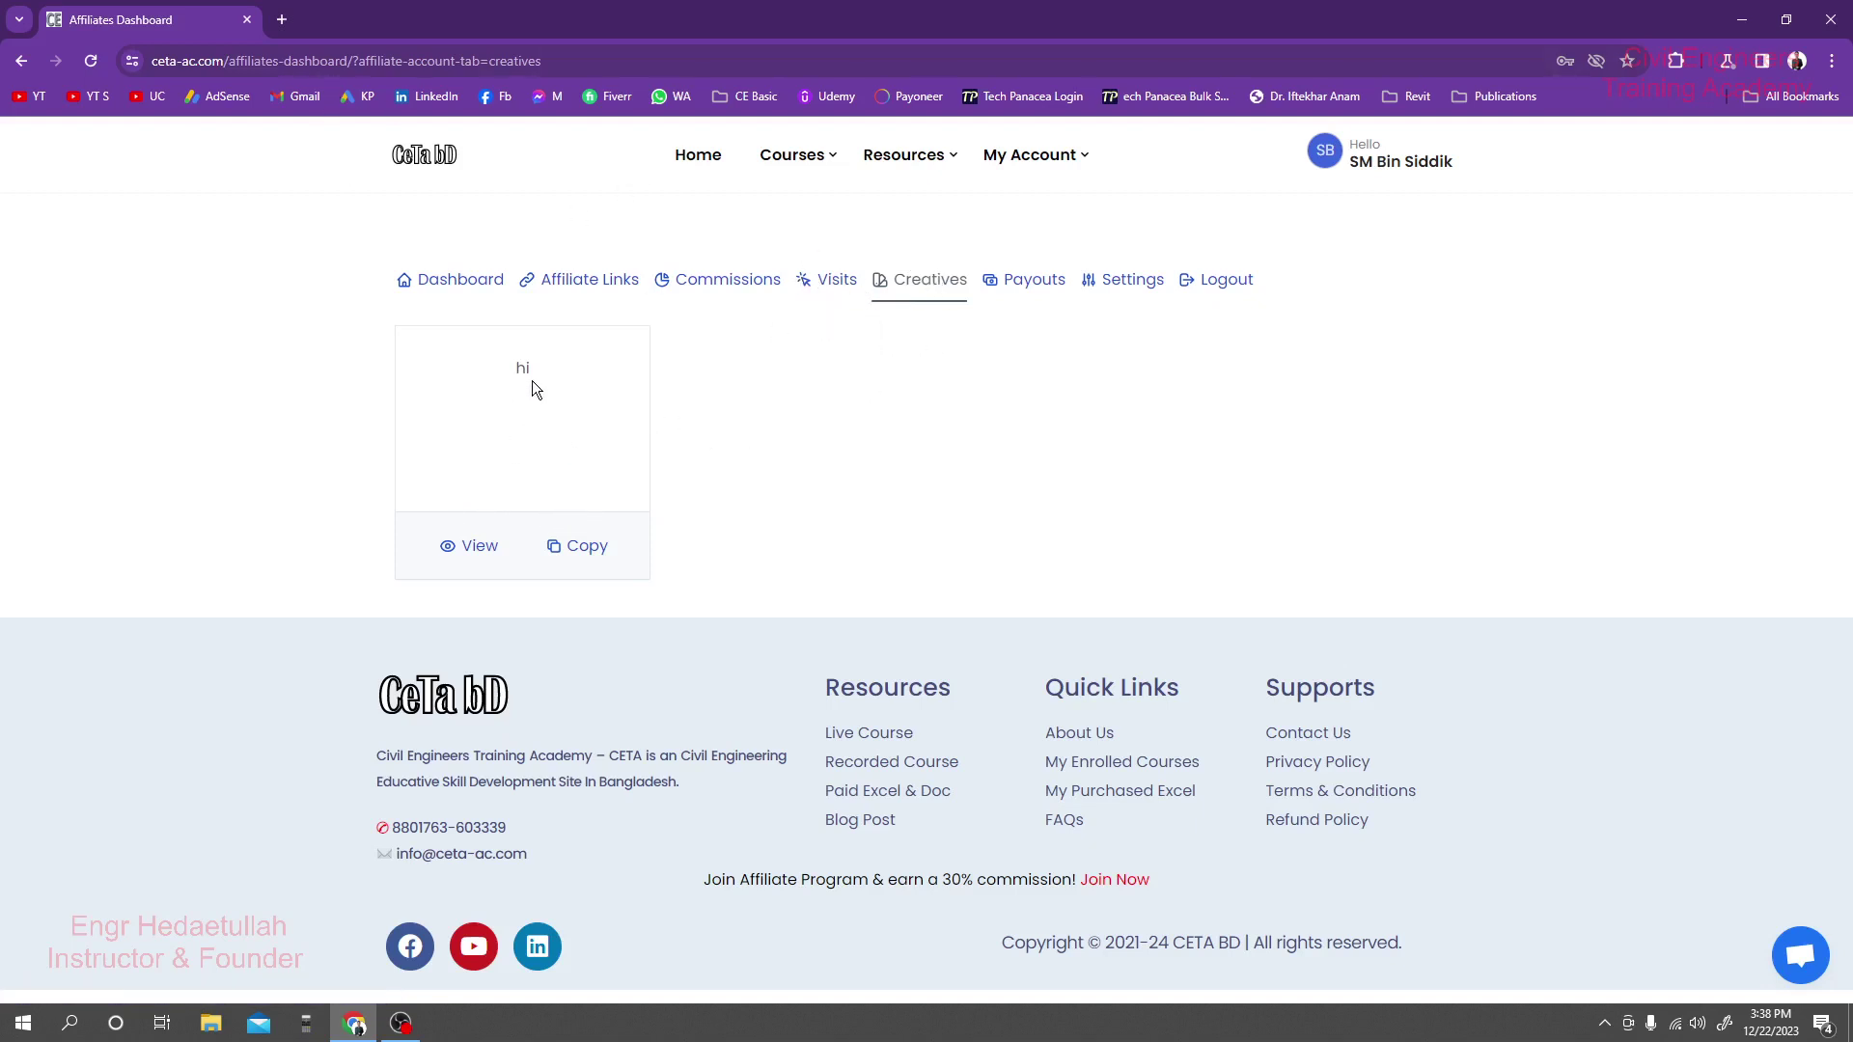
click(863, 432)
click(832, 280)
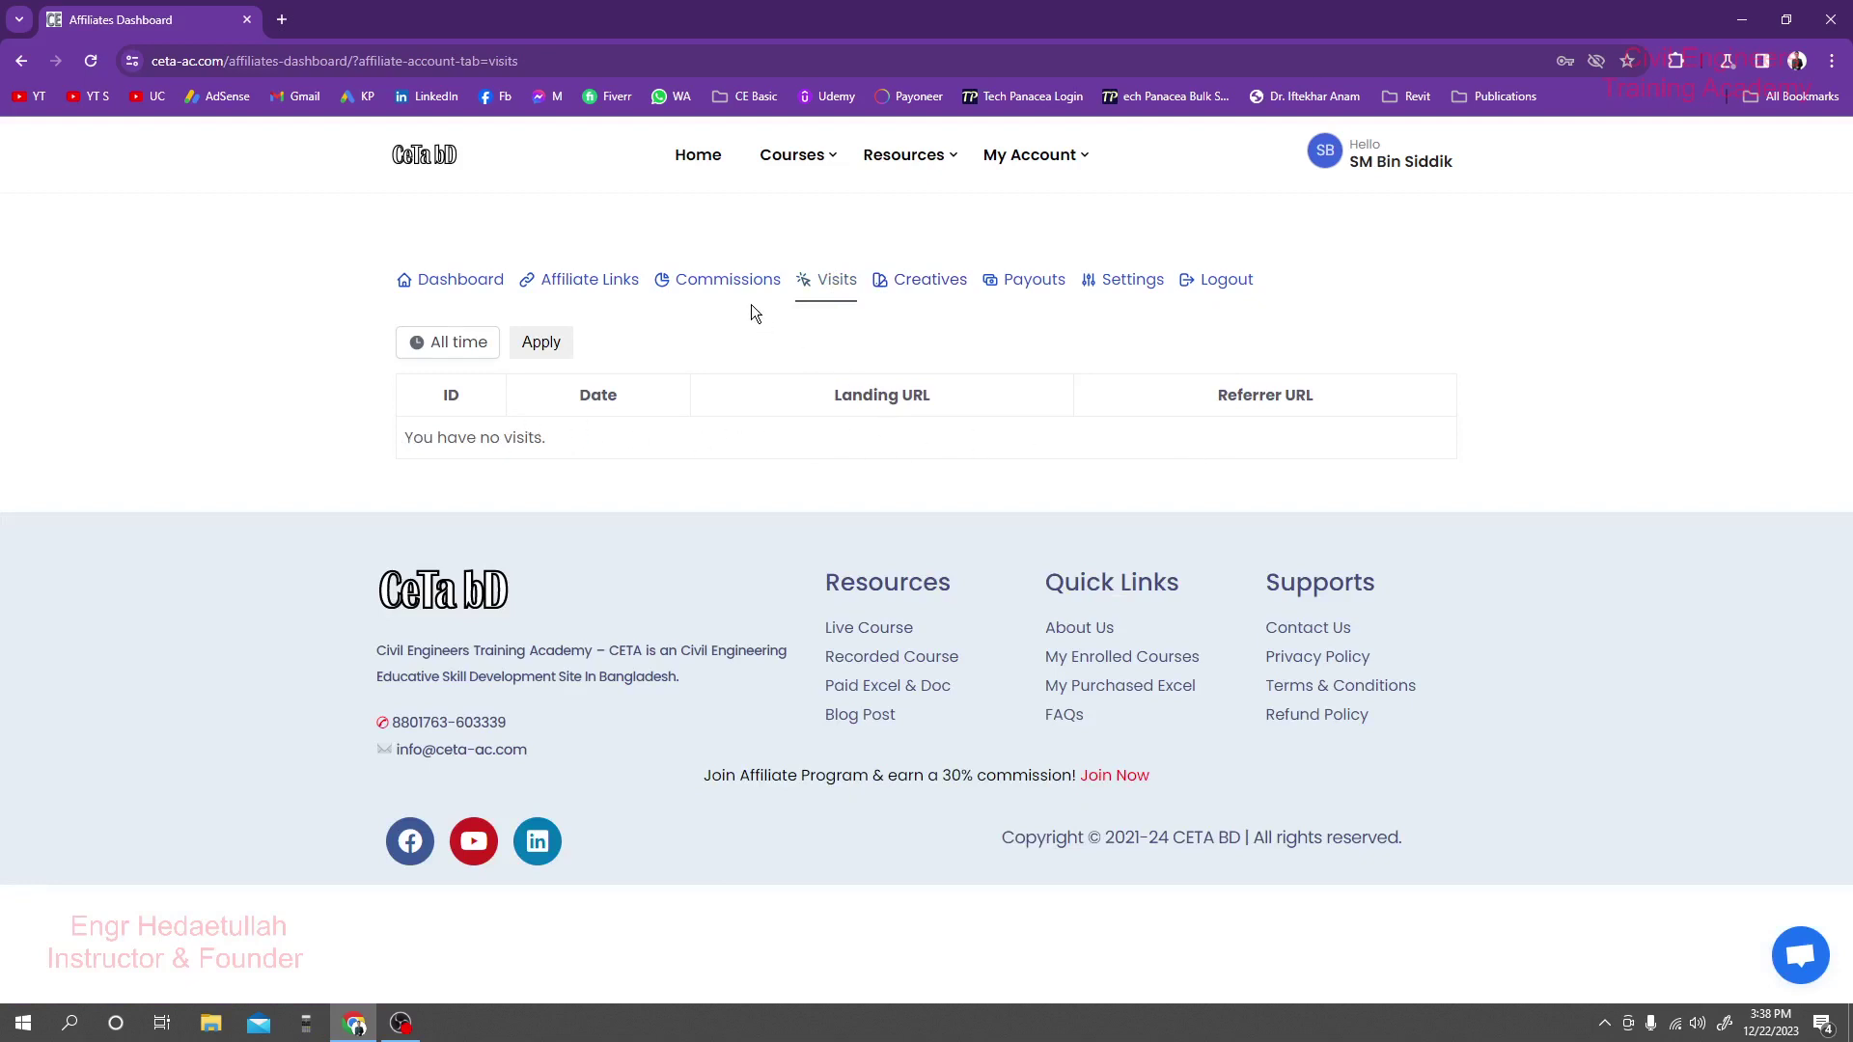
click(725, 282)
drag(411, 441, 689, 444)
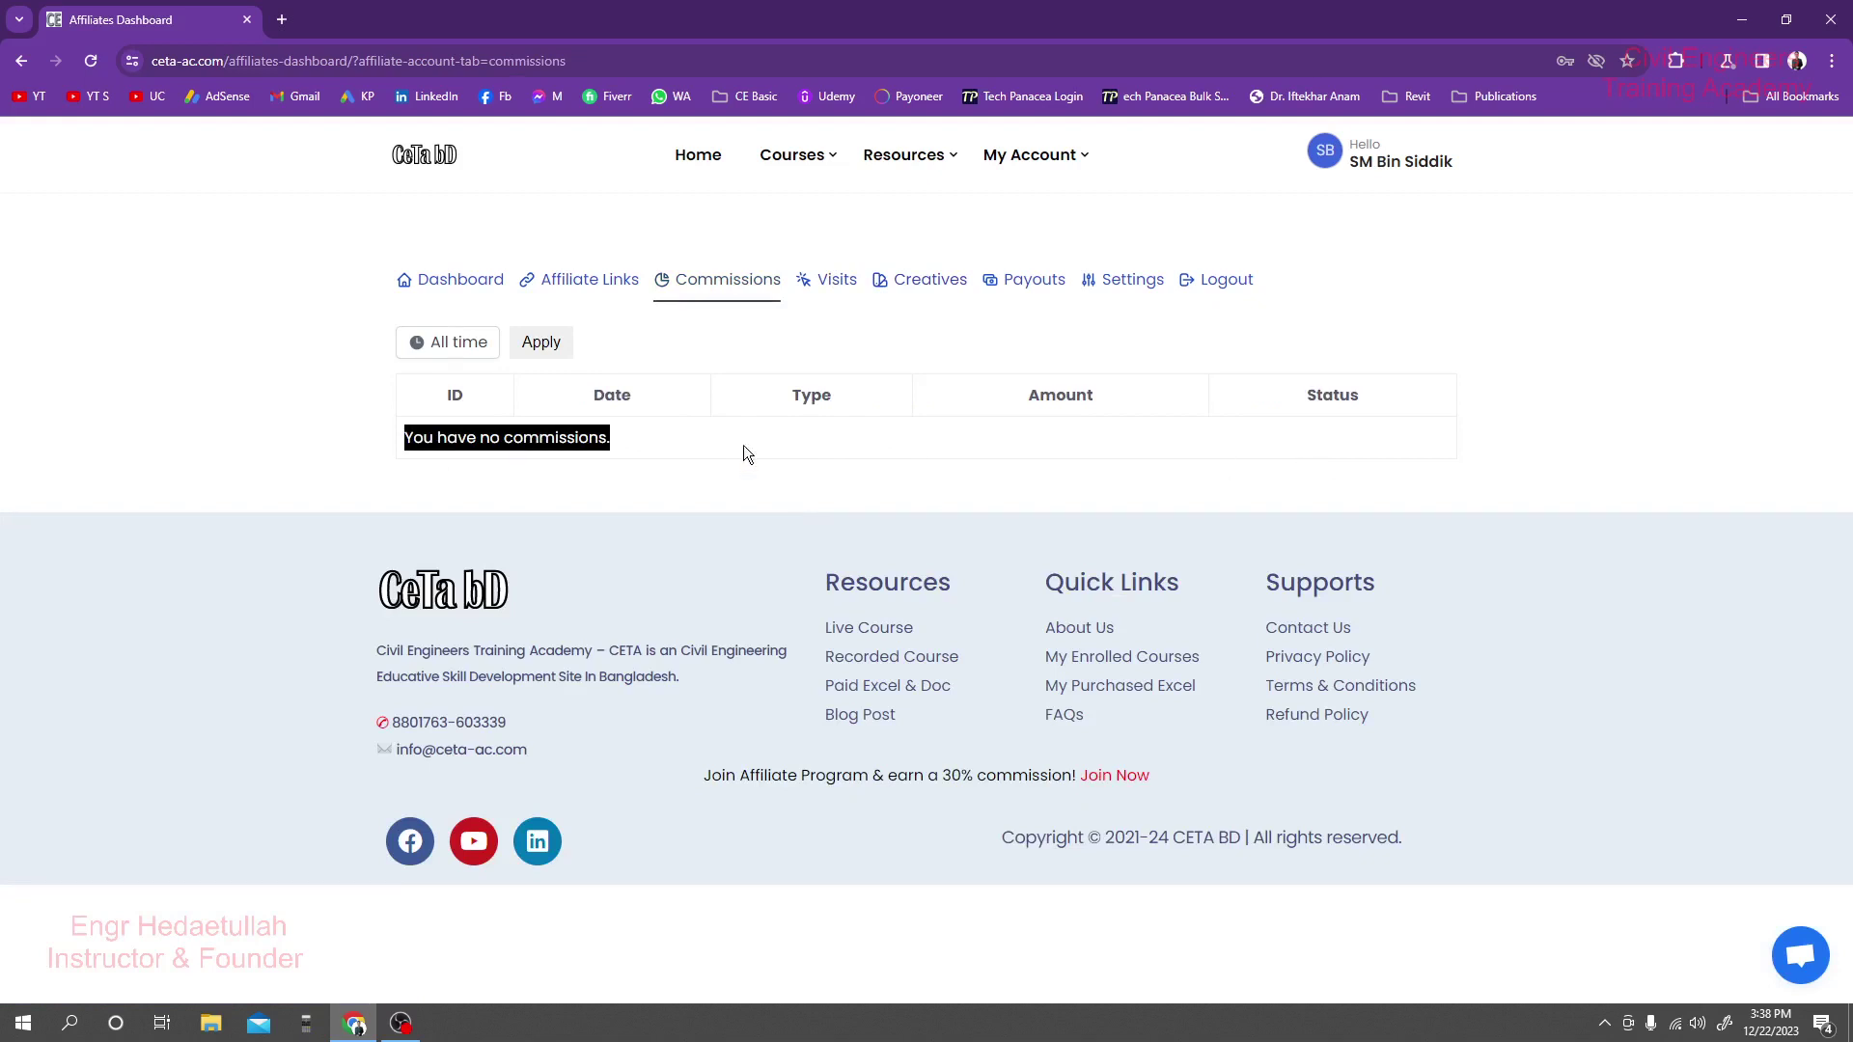
Open Affiliate Links and inspect the referral link and the number at its end.
click(596, 281)
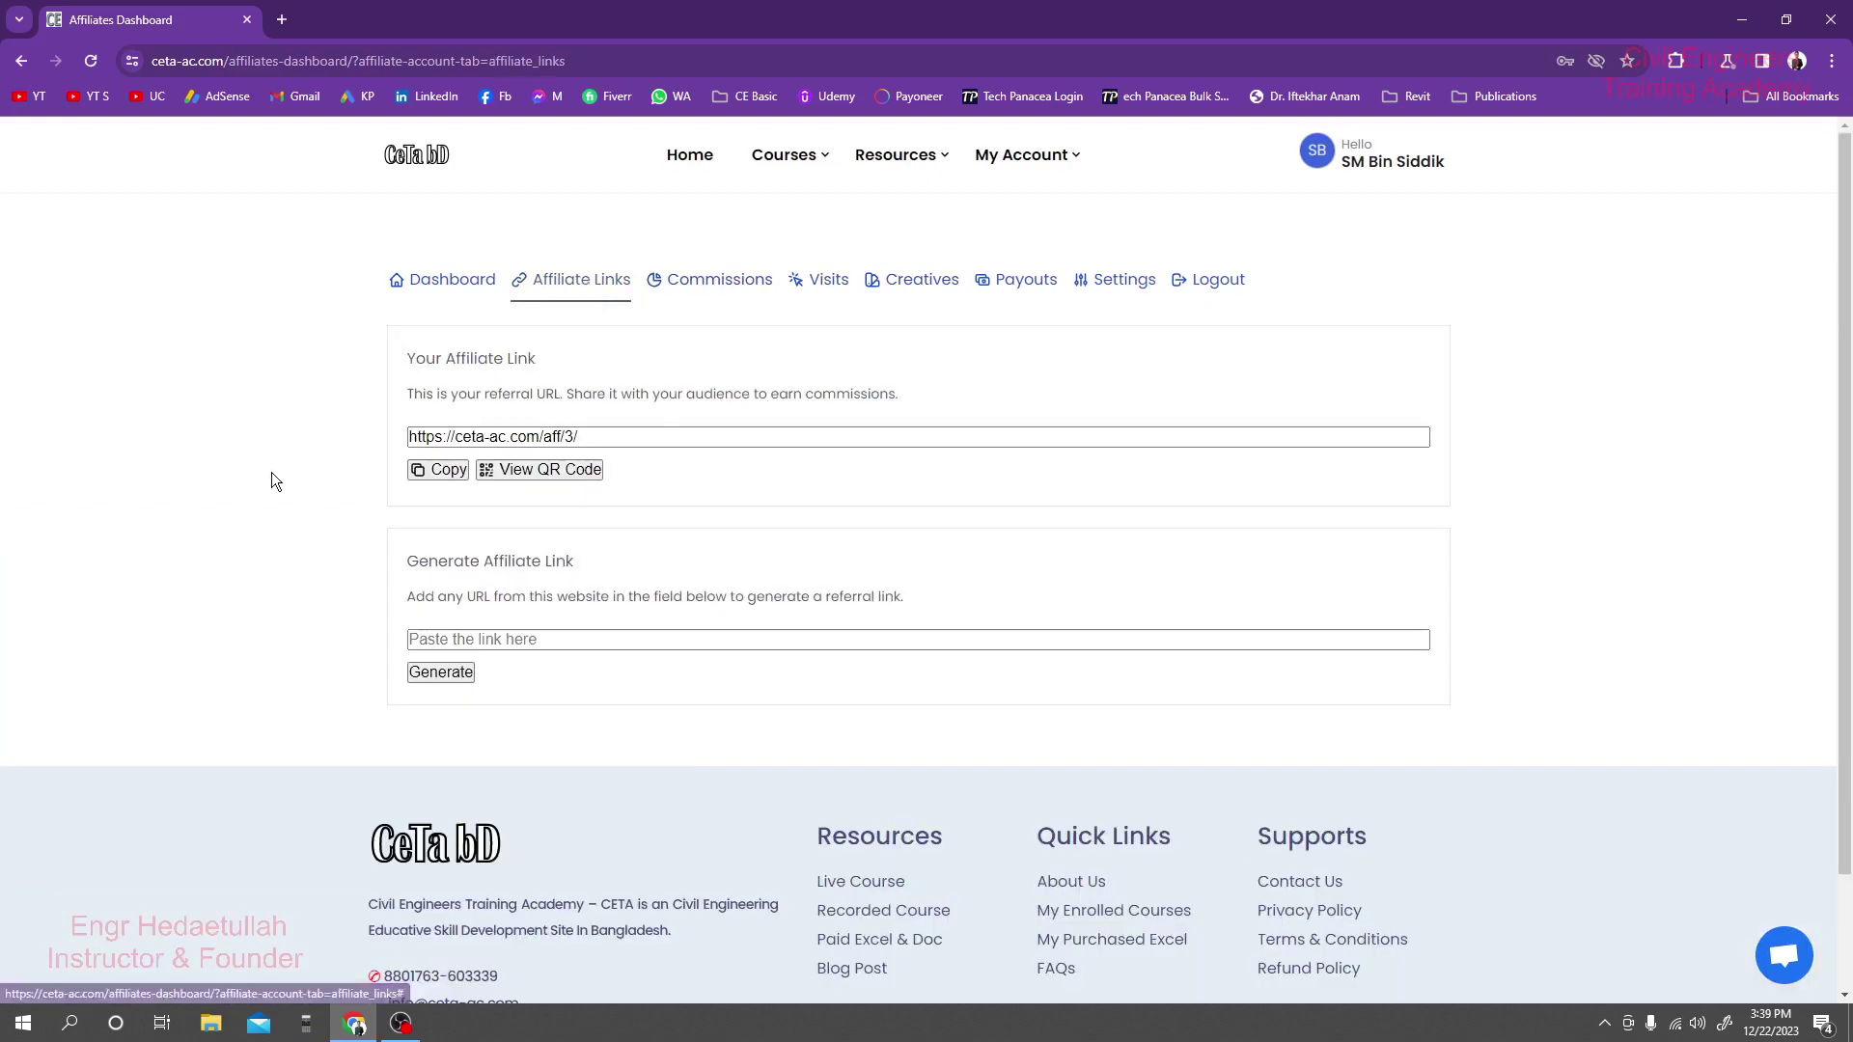
click(629, 439)
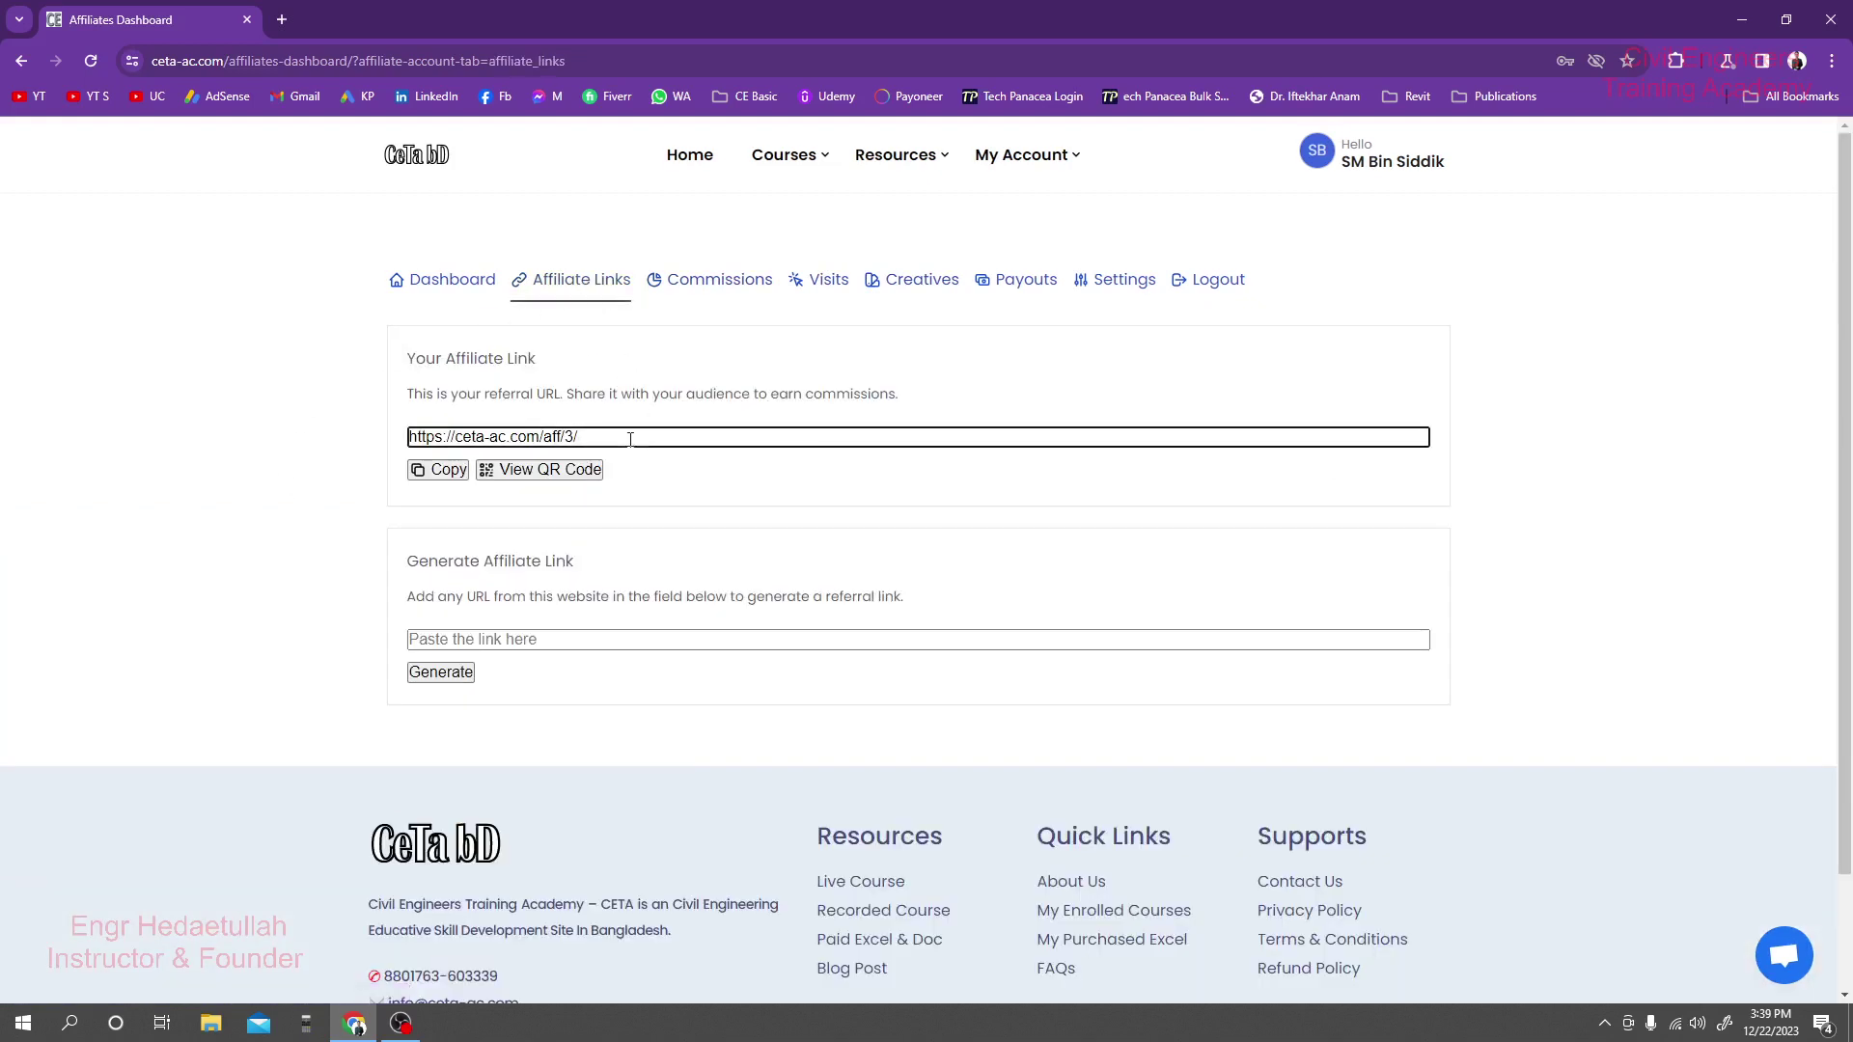
drag(566, 442, 575, 442)
click(574, 442)
Search the Gmail Promotions, Social and Primary categories for the registration email.
drag(411, 359, 830, 407)
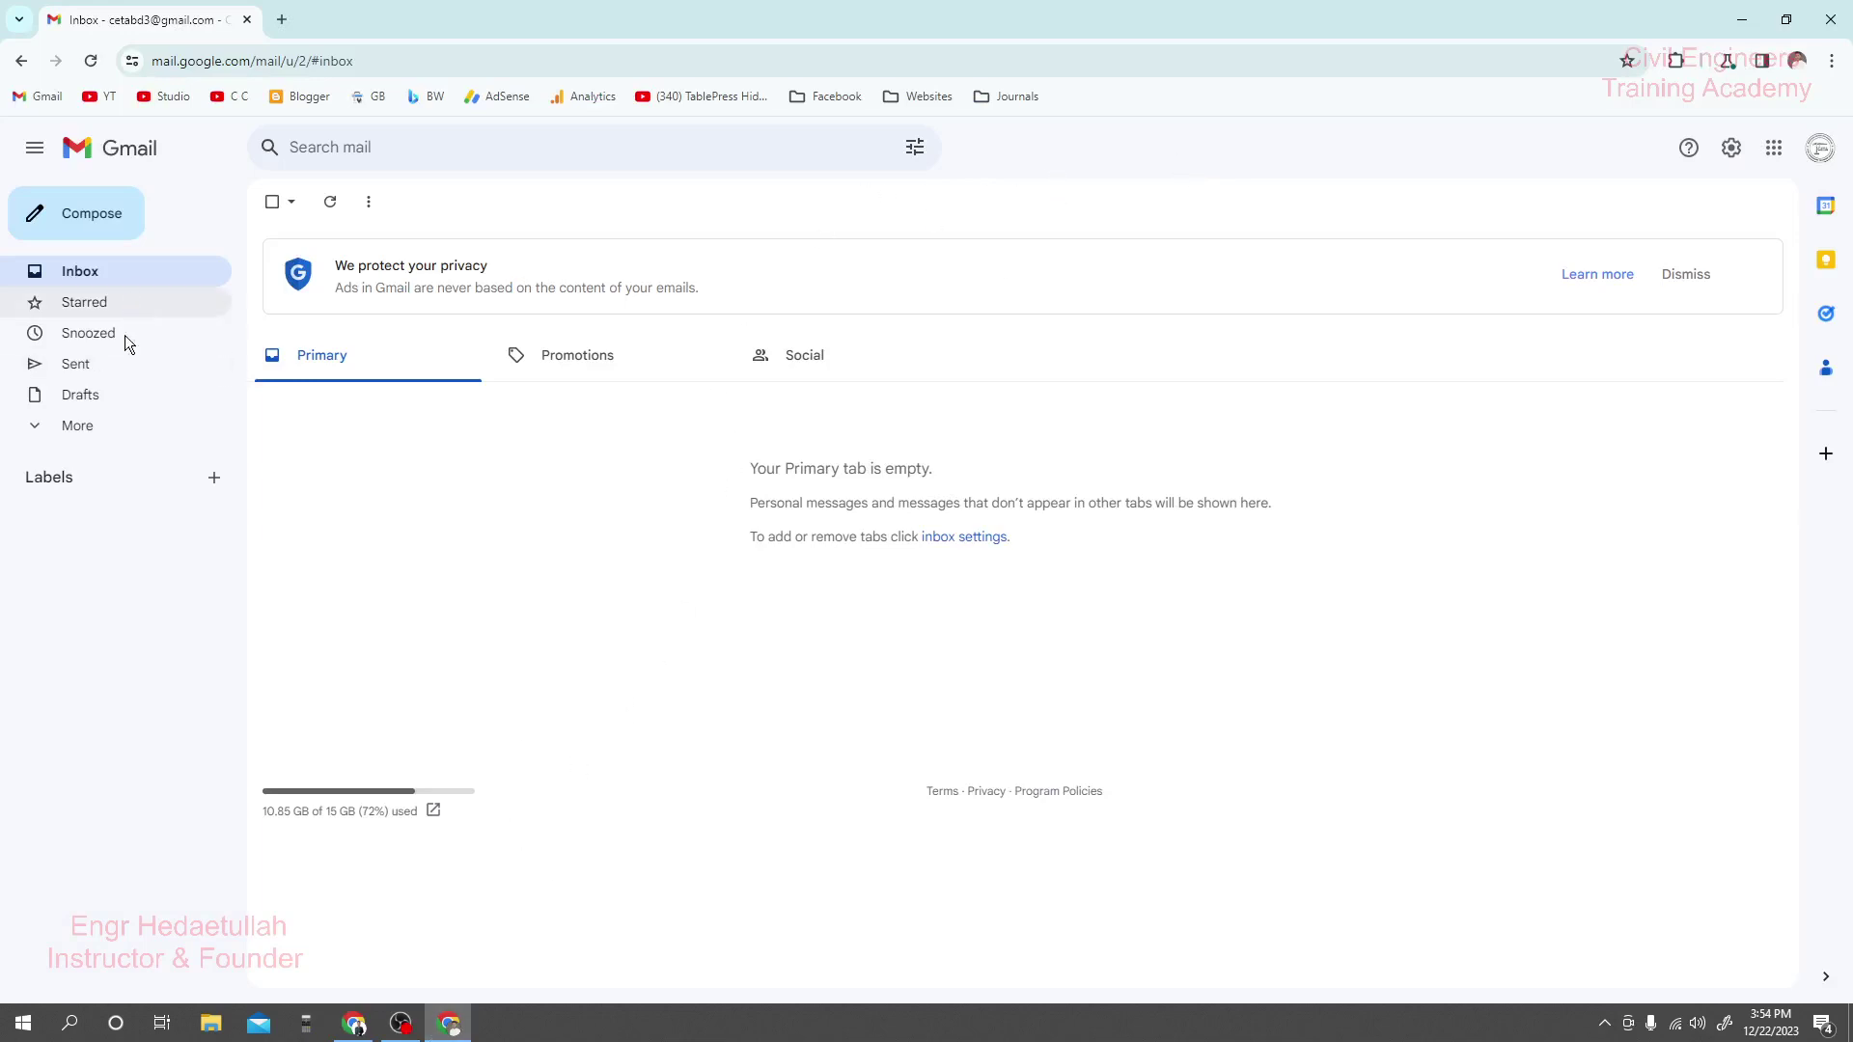
click(90, 436)
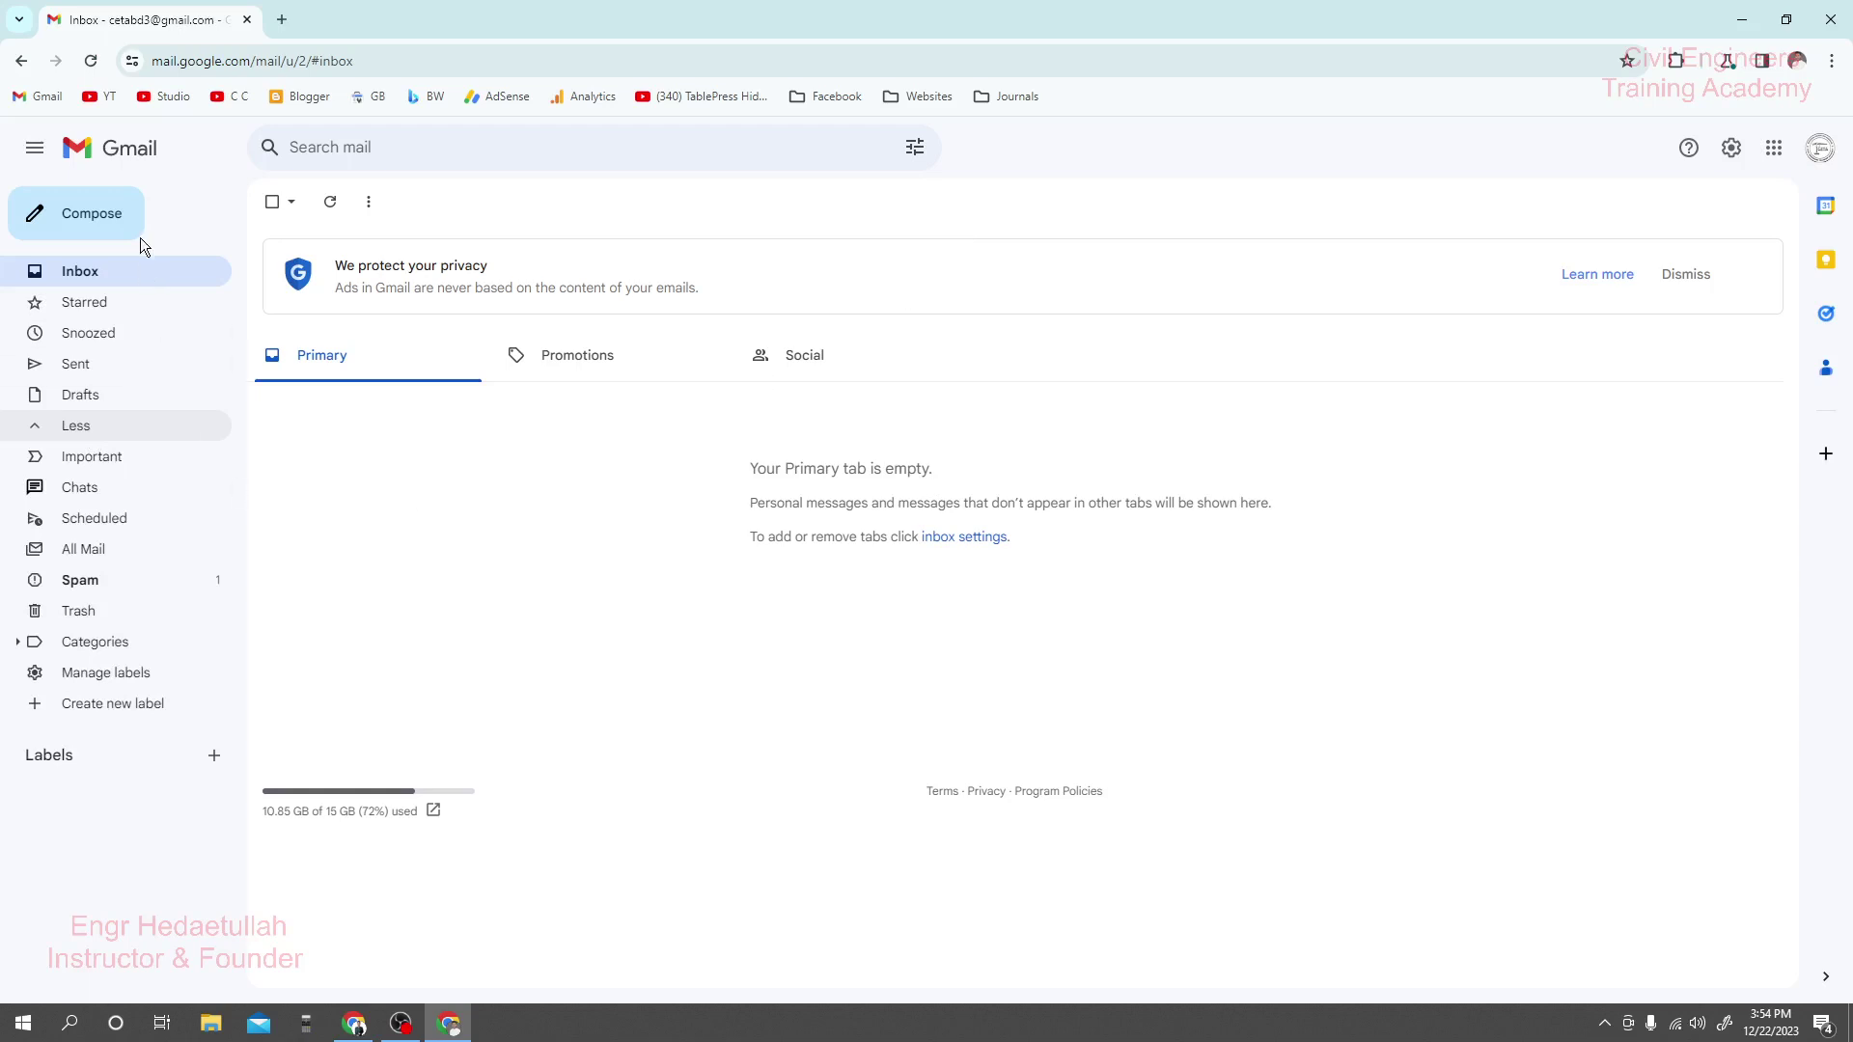
click(118, 274)
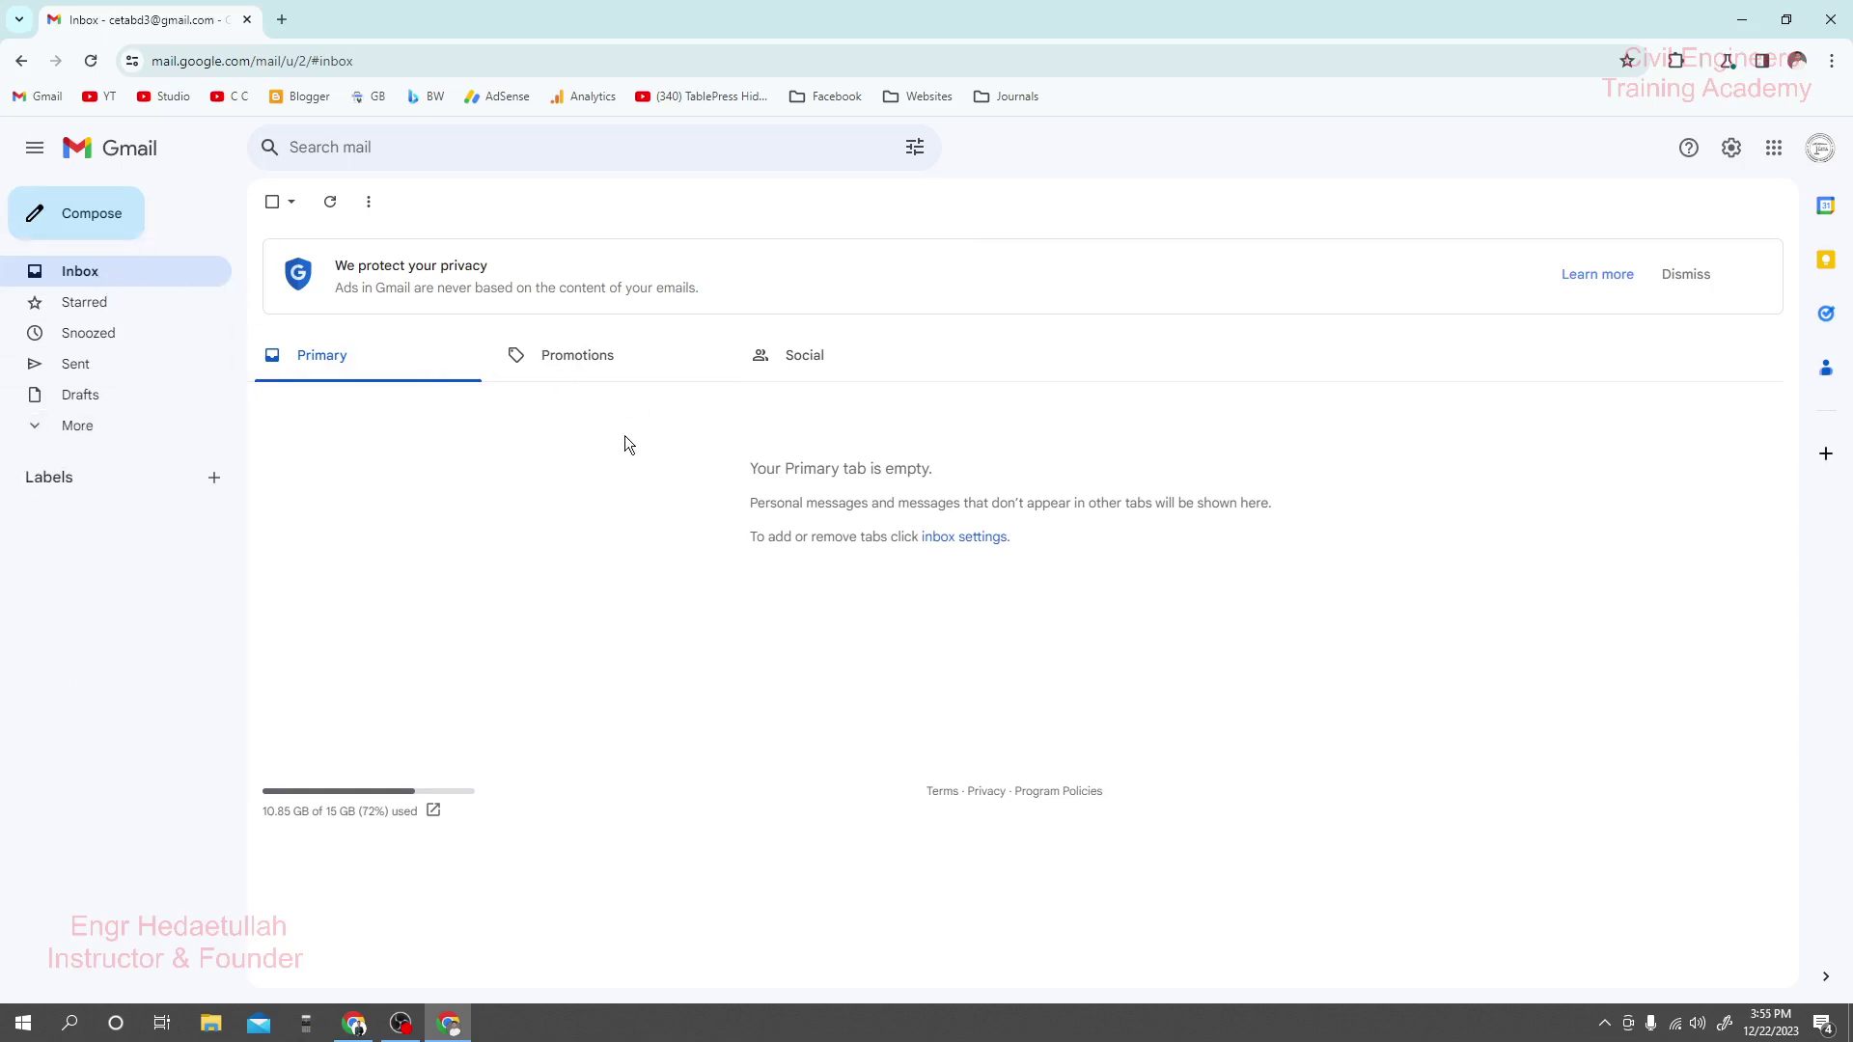
click(581, 367)
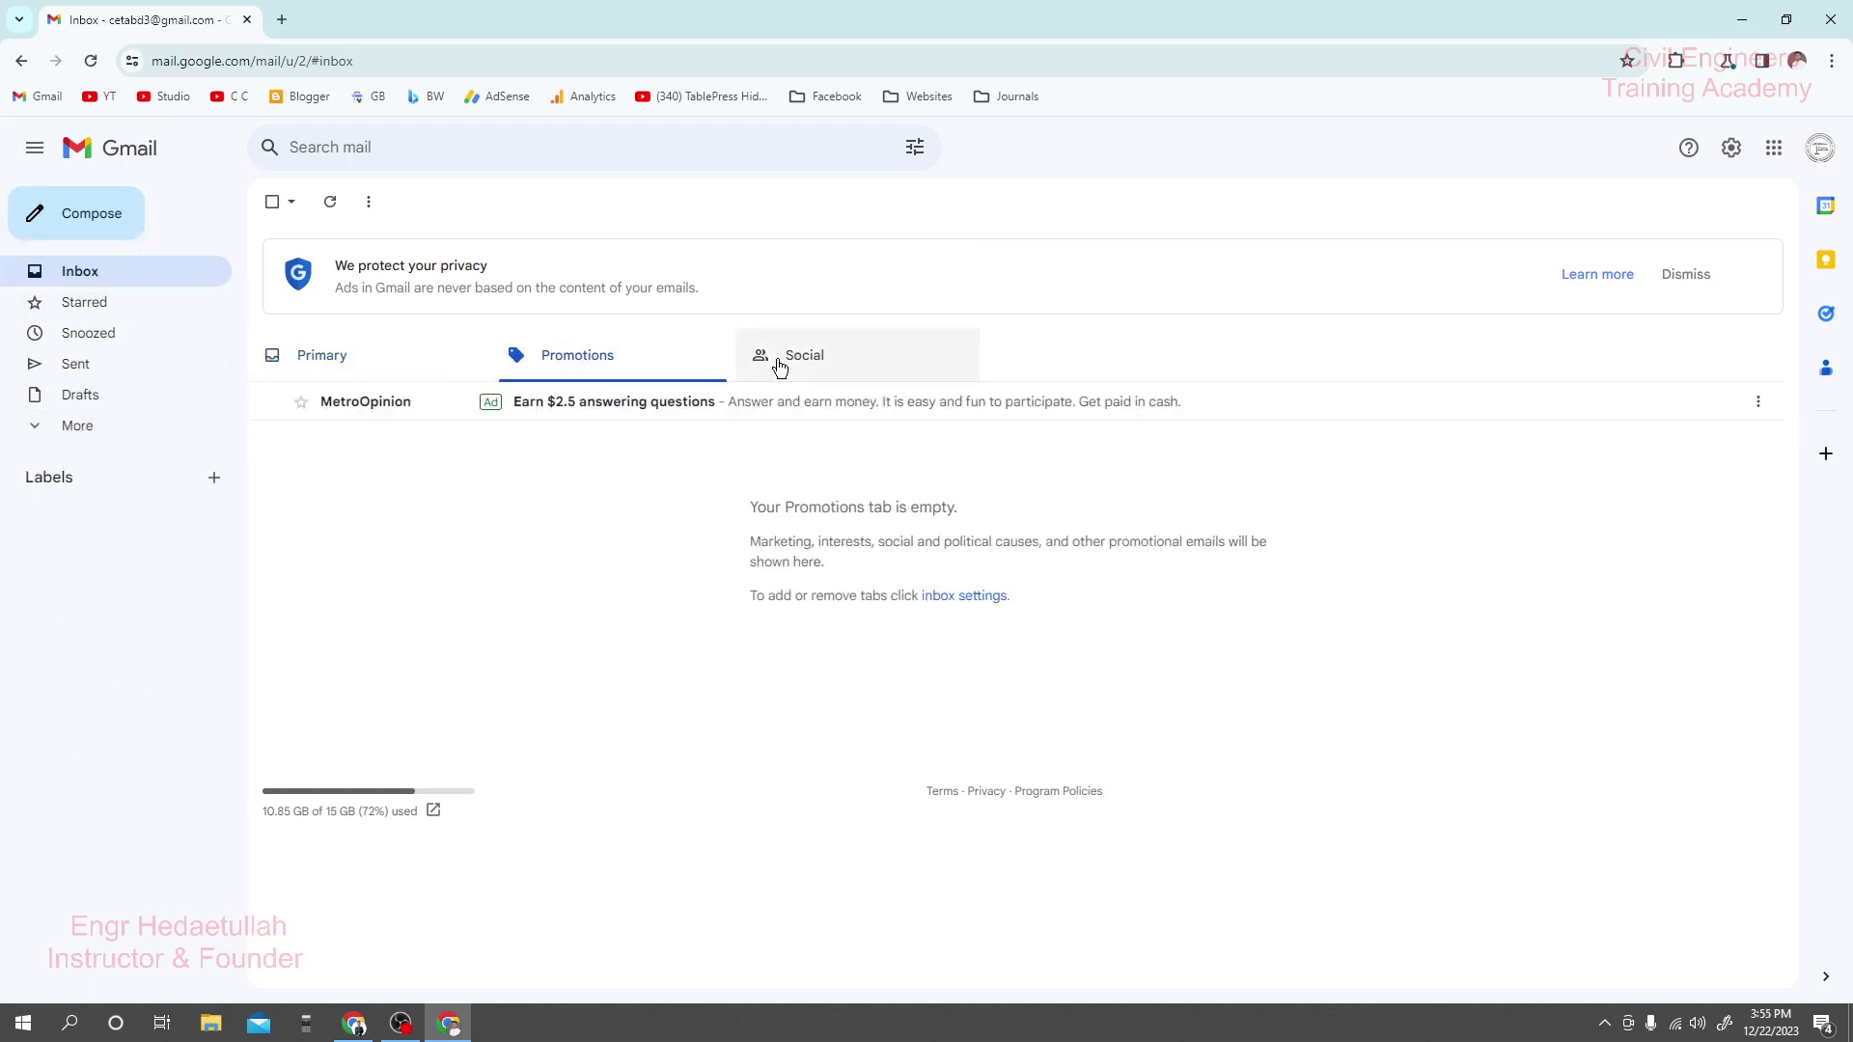
click(780, 366)
click(364, 359)
click(693, 354)
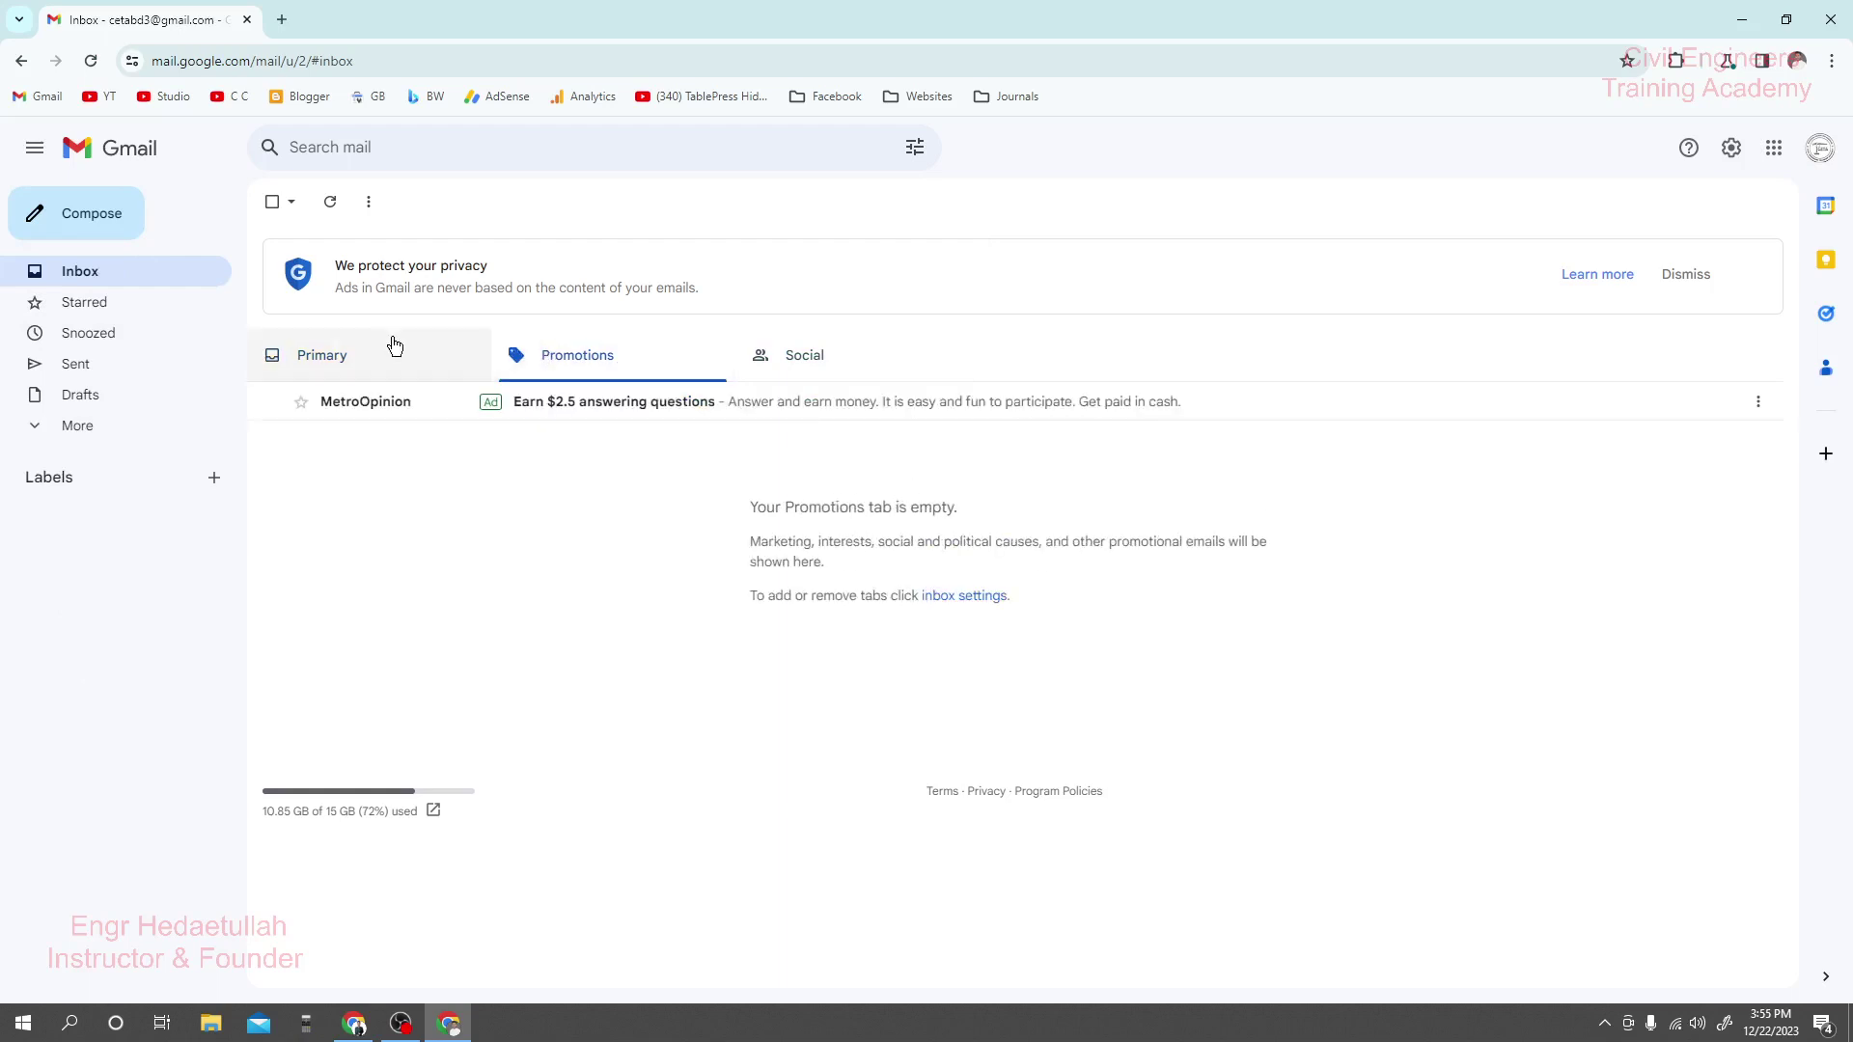
Find the Affiliate Account Registration email in Spam and report it not spam.
click(71, 432)
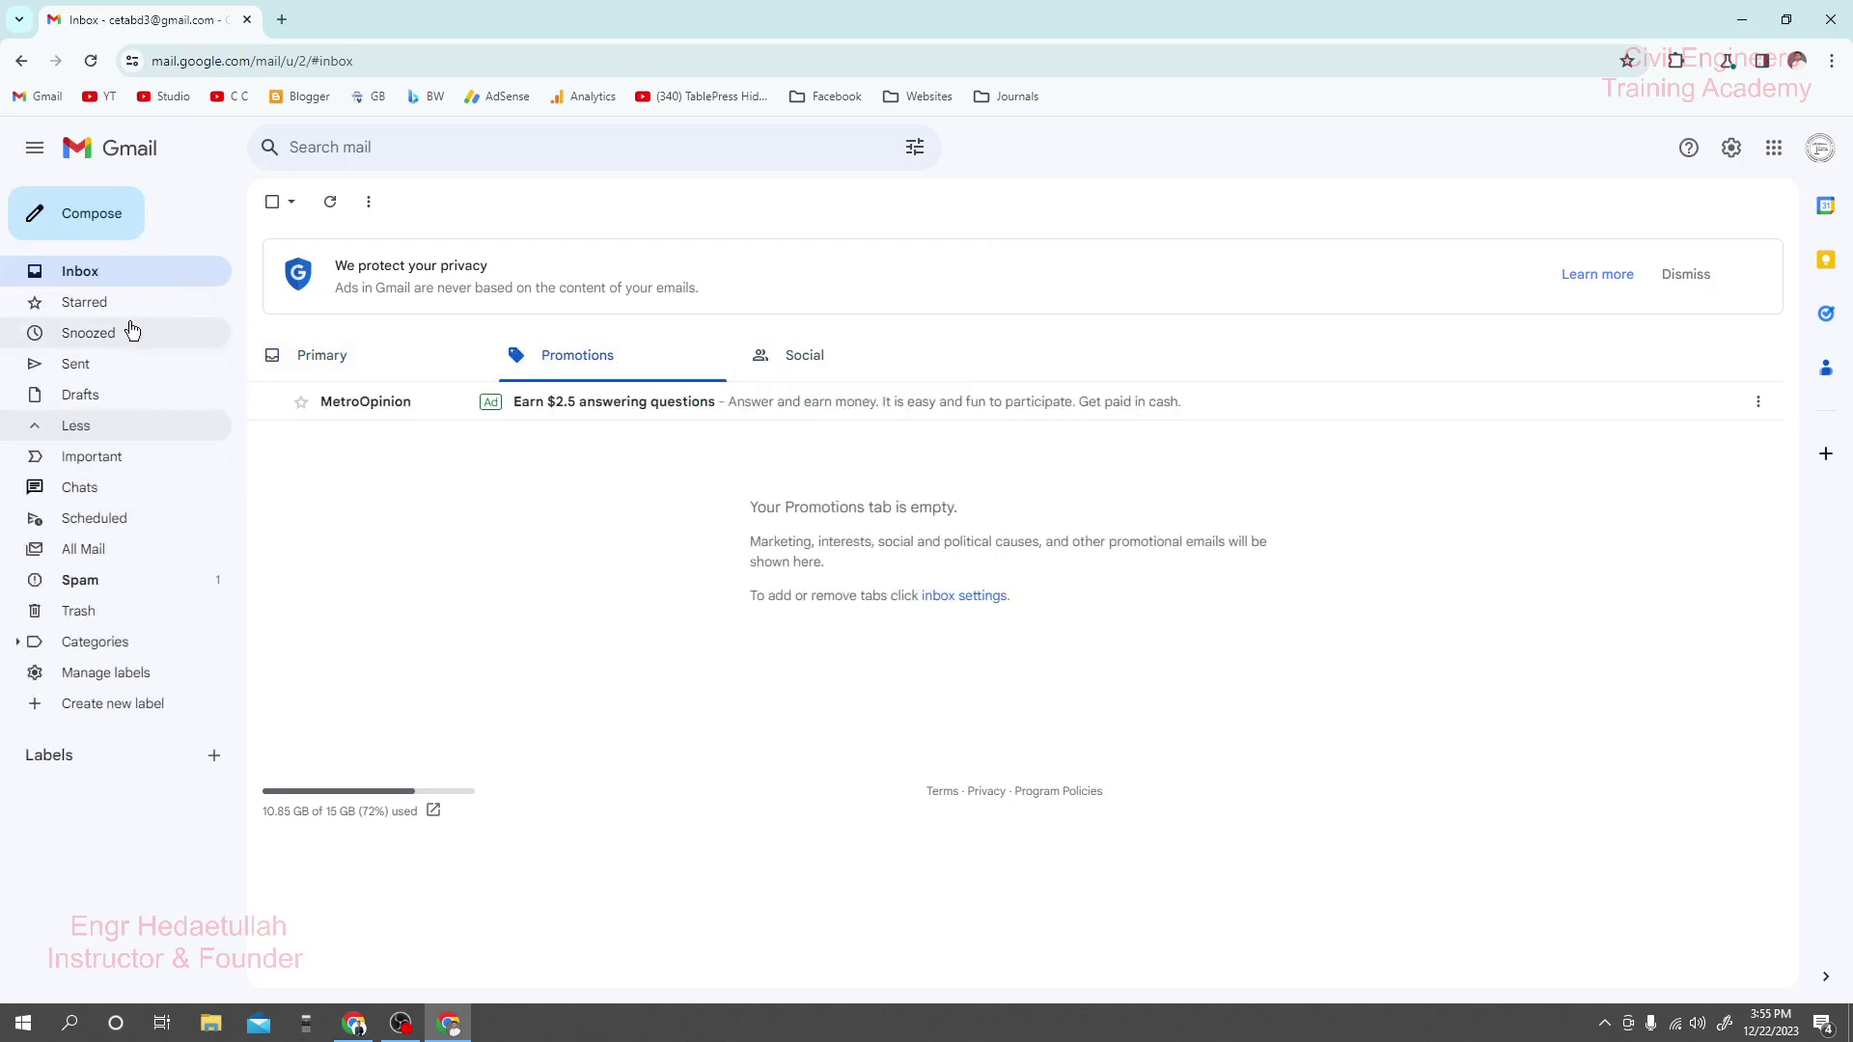
click(81, 582)
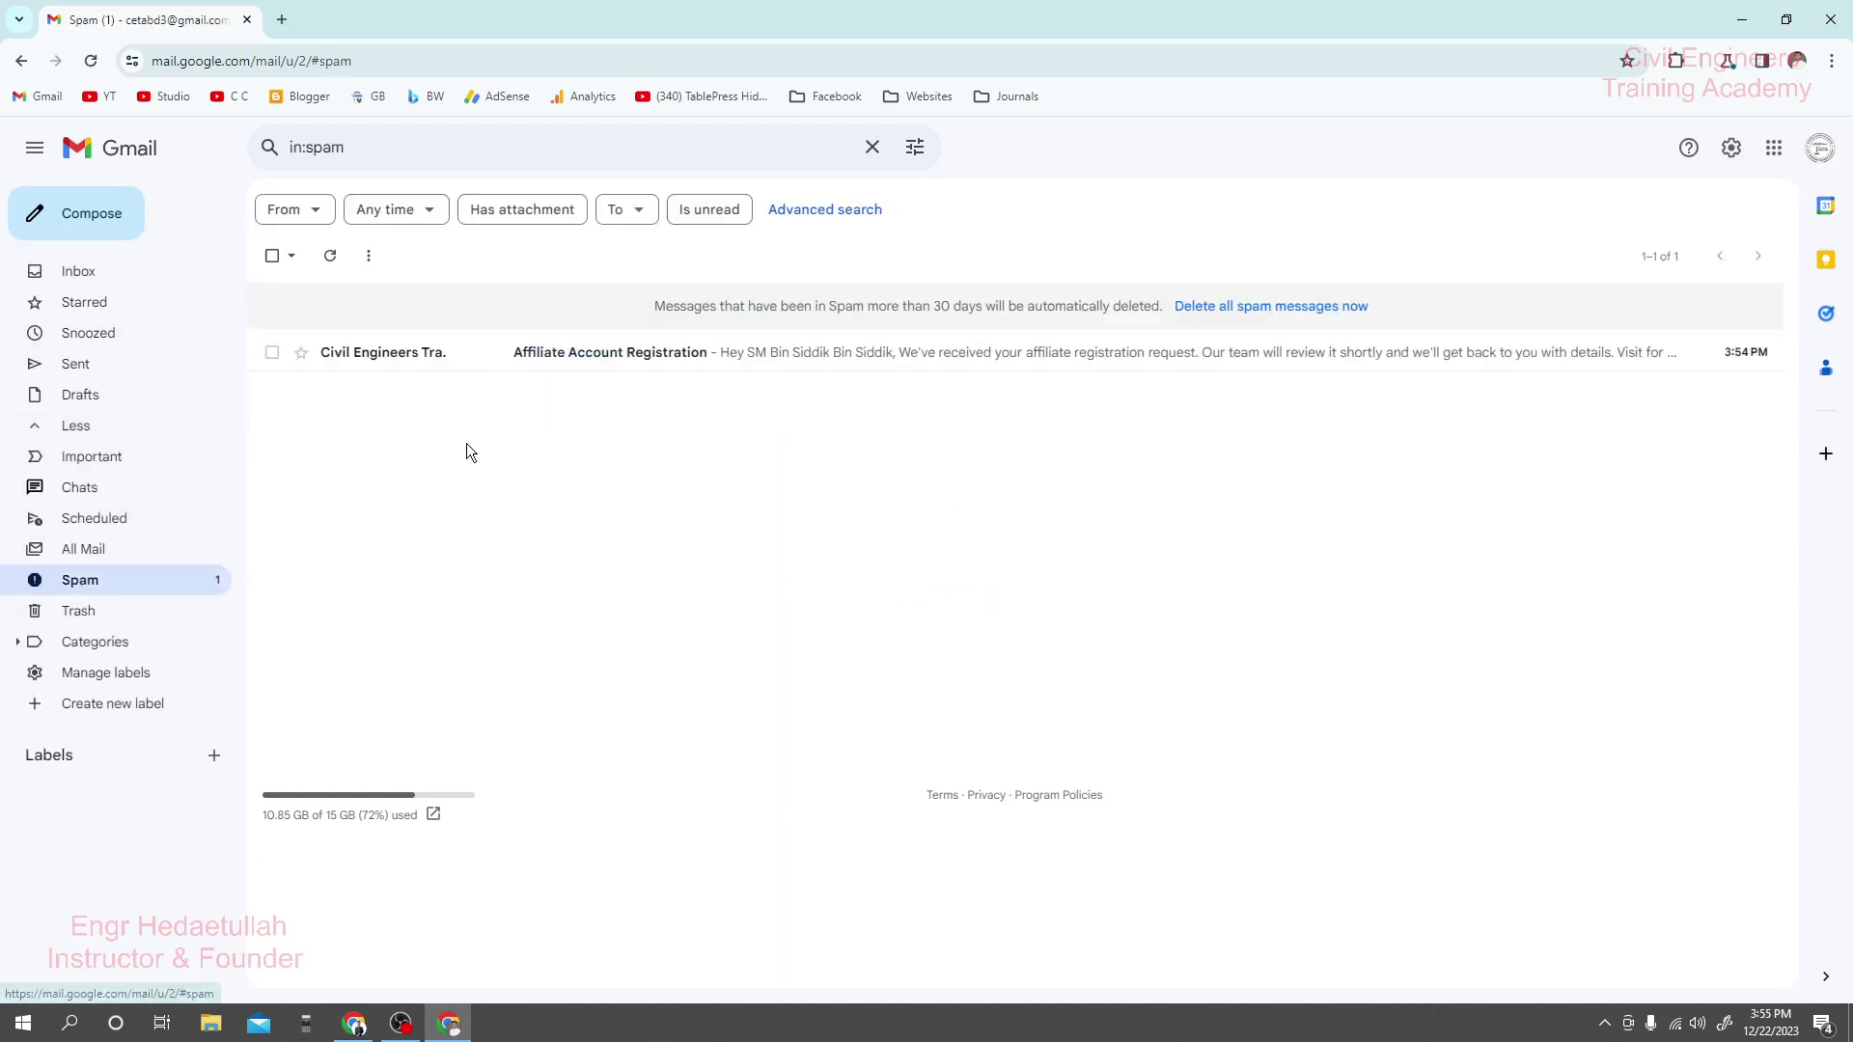
mouse_move(444, 362)
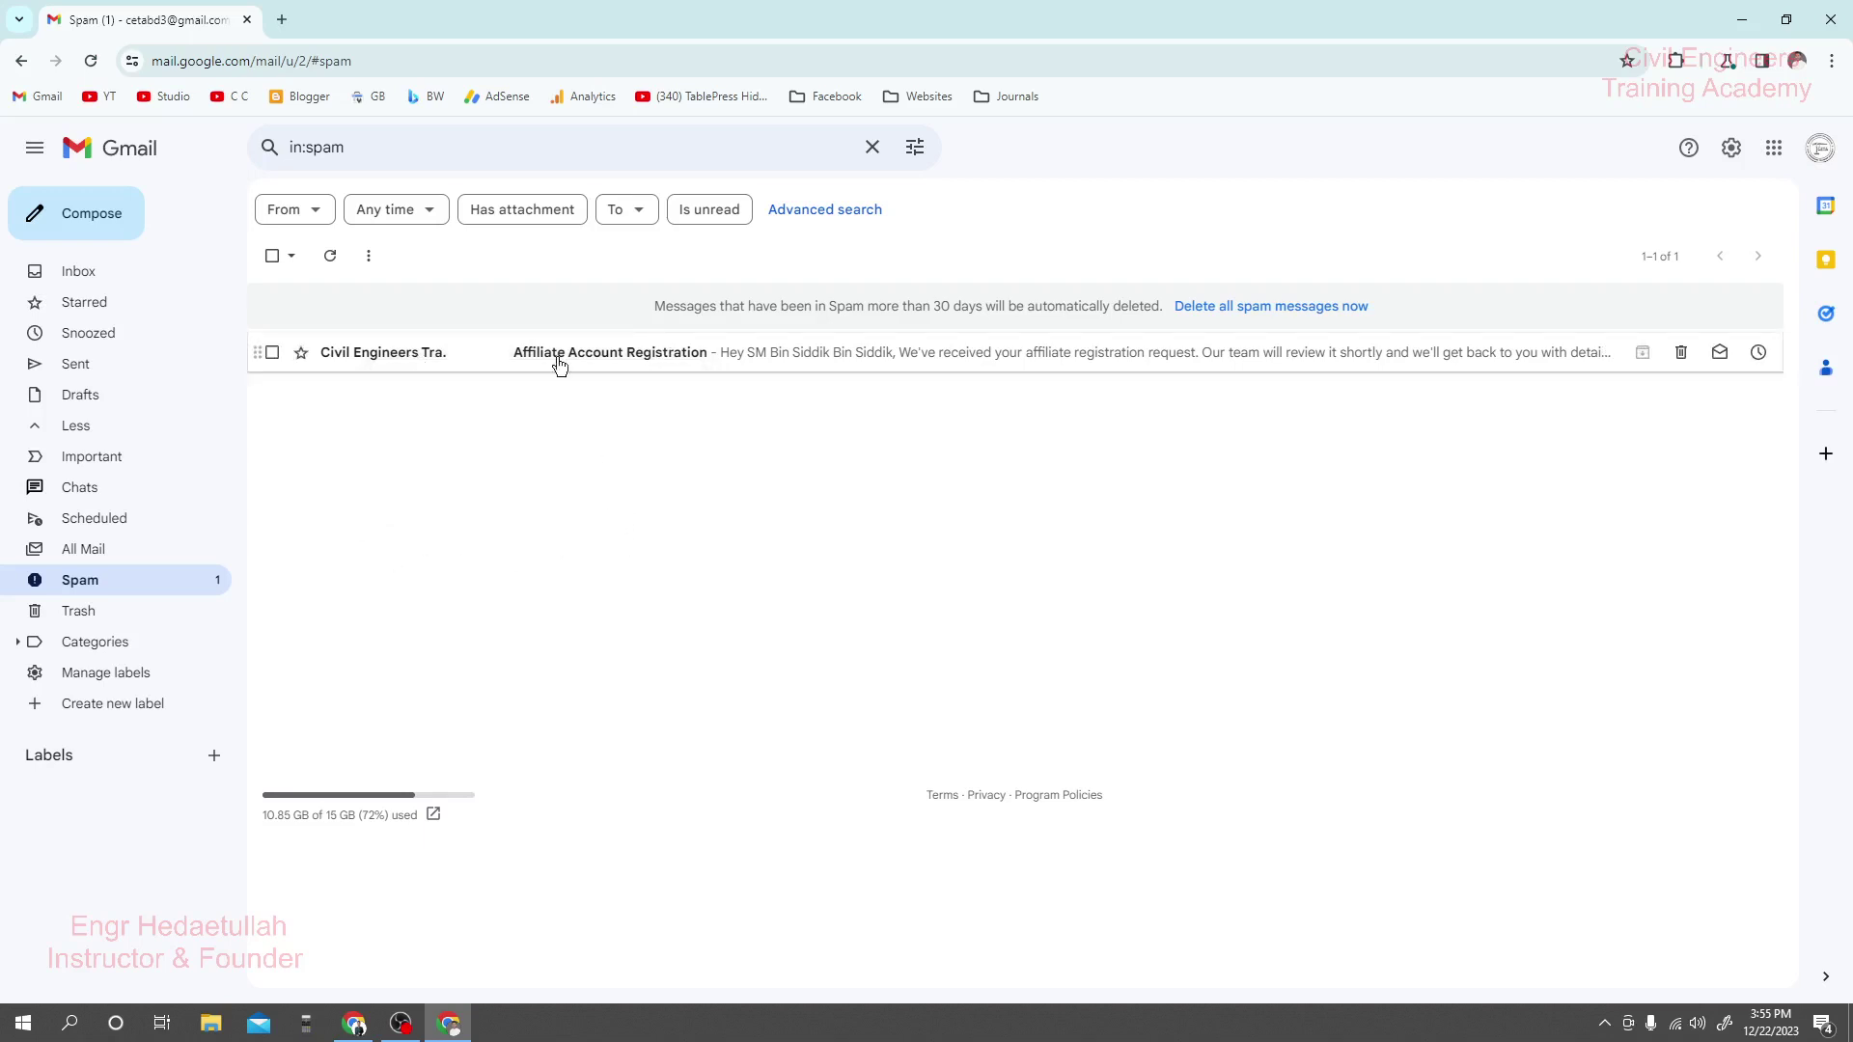
click(658, 359)
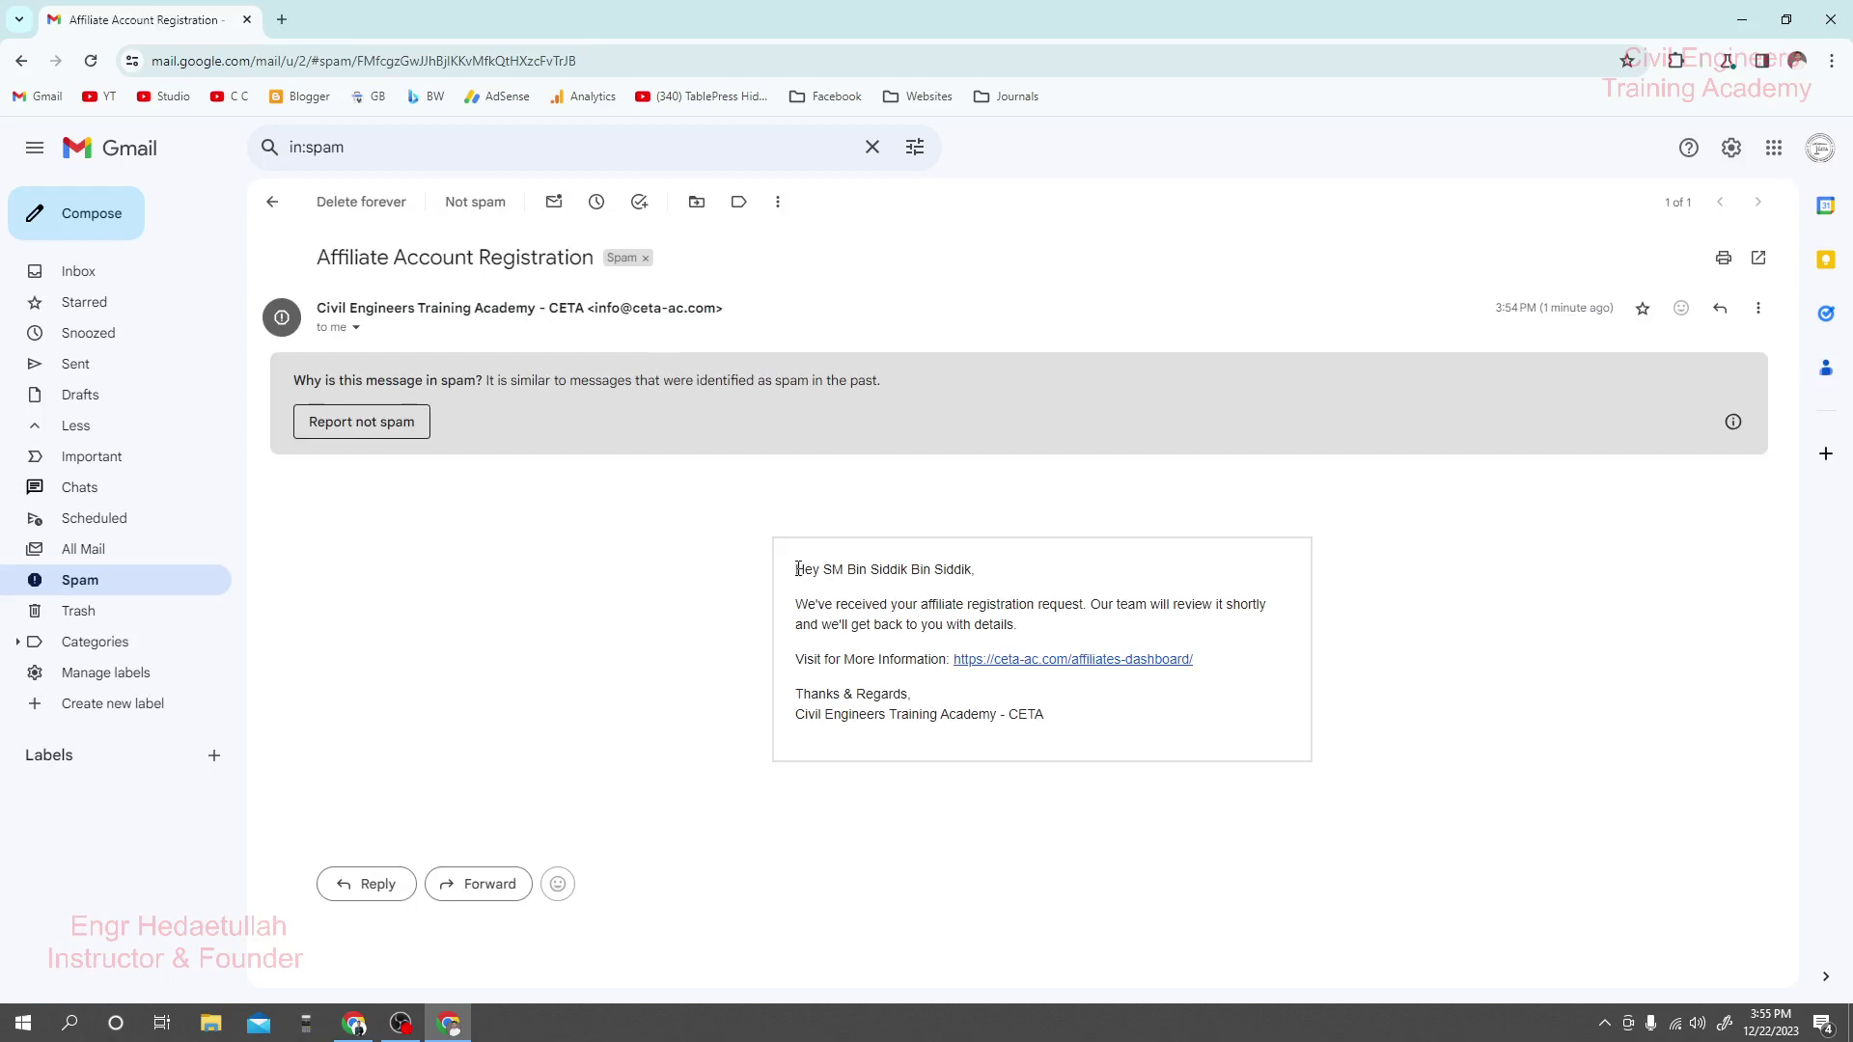
drag(799, 569, 1059, 611)
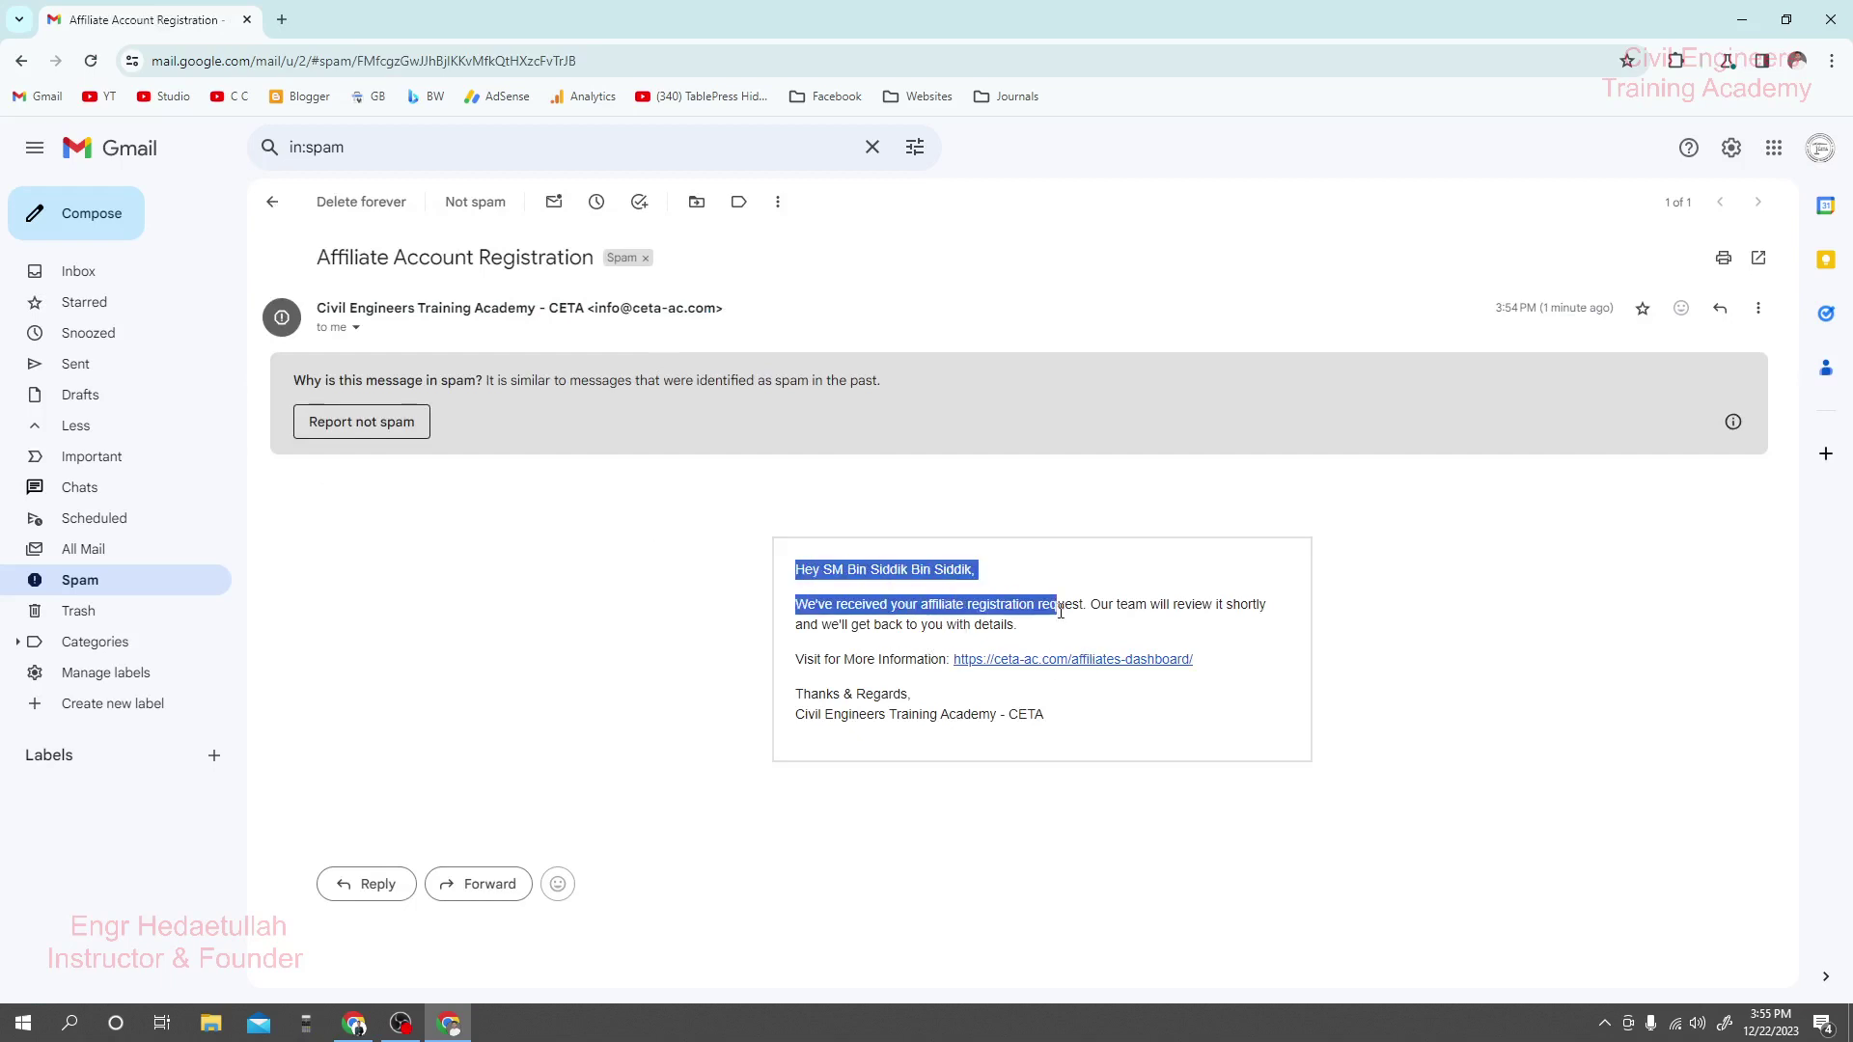
click(1060, 610)
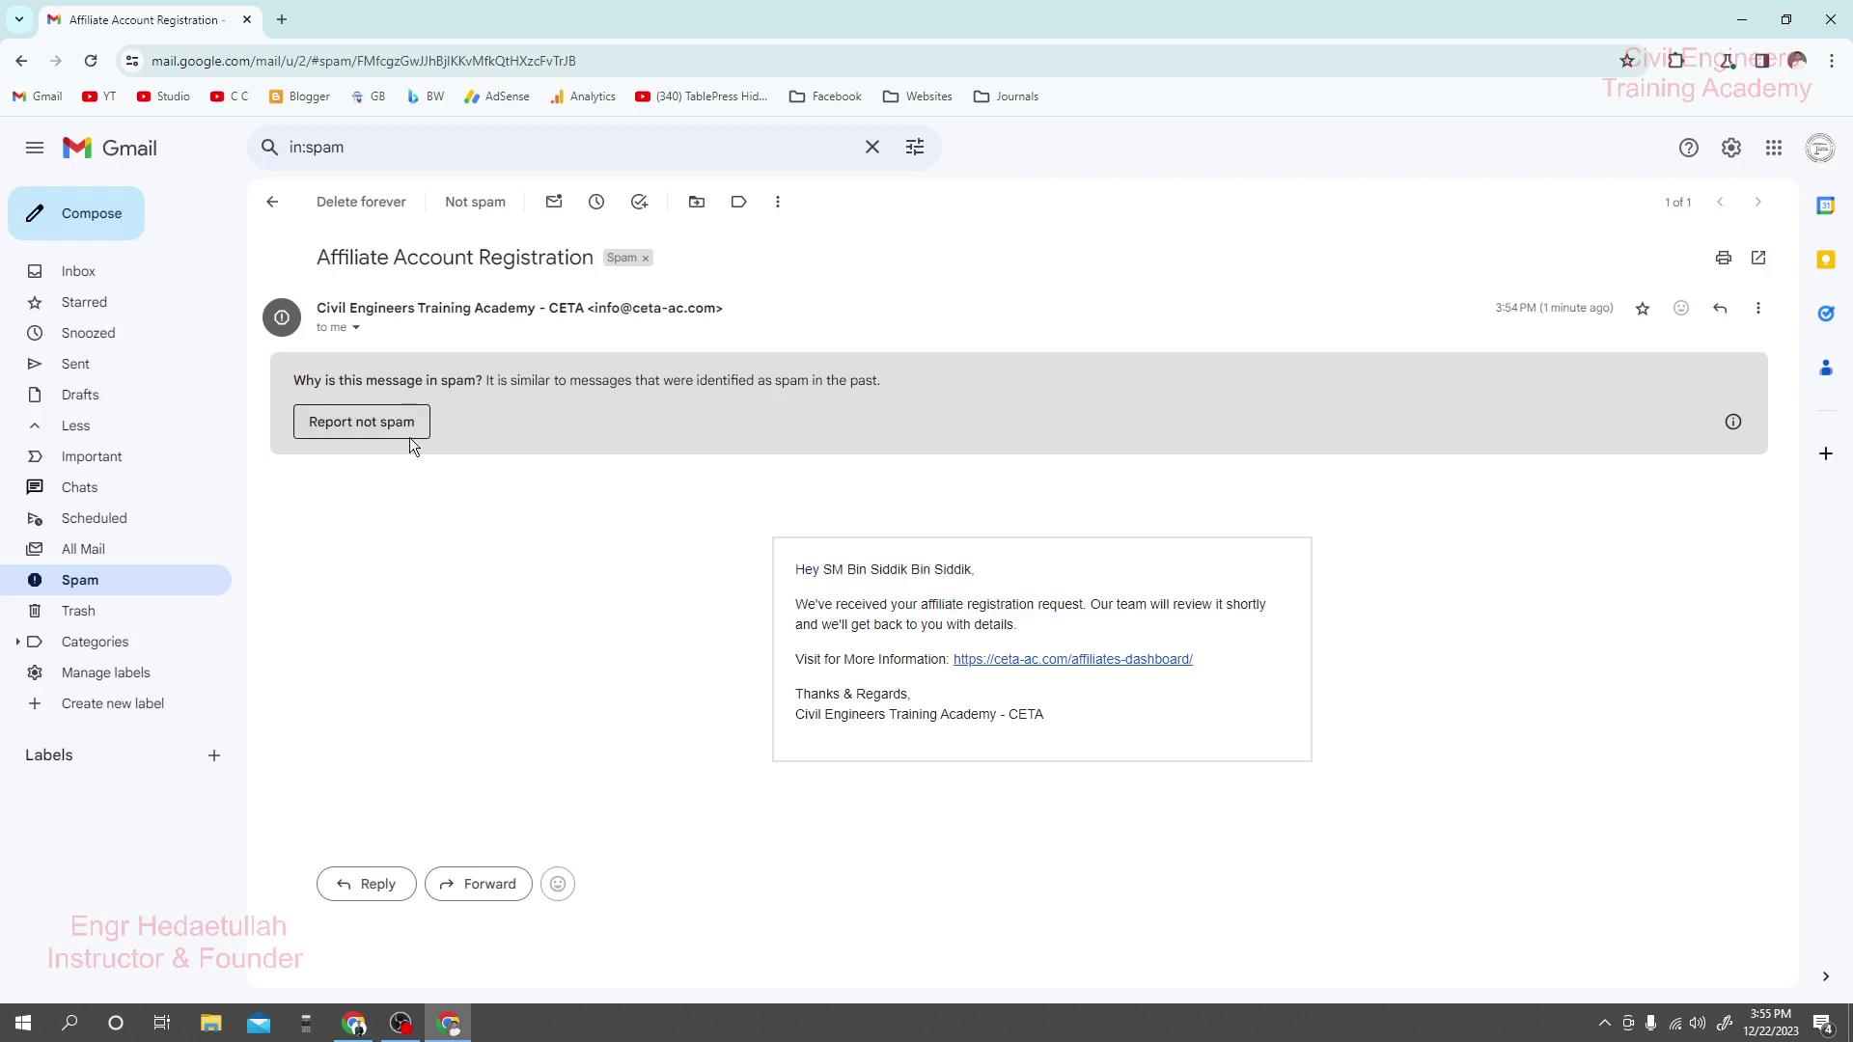
click(410, 436)
Read the registration email from the Inbox, then return to the affiliate dashboard window.
click(150, 278)
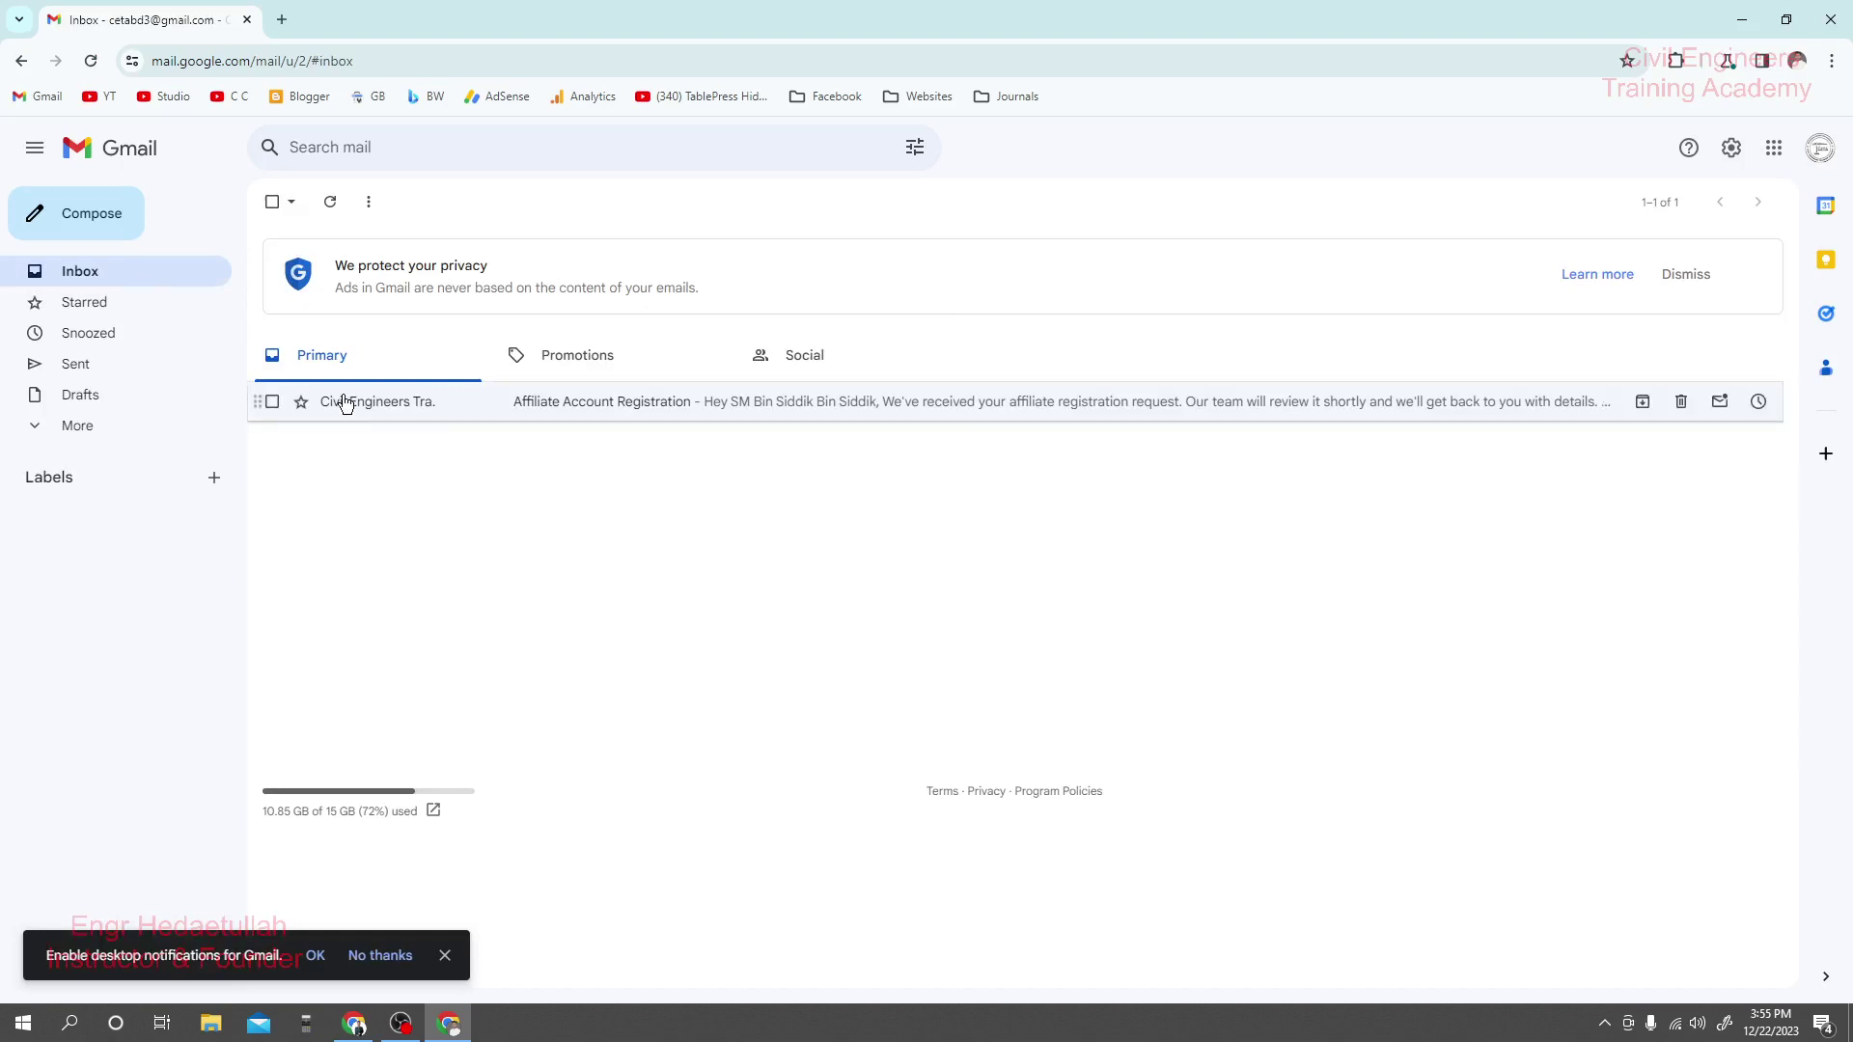
click(78, 426)
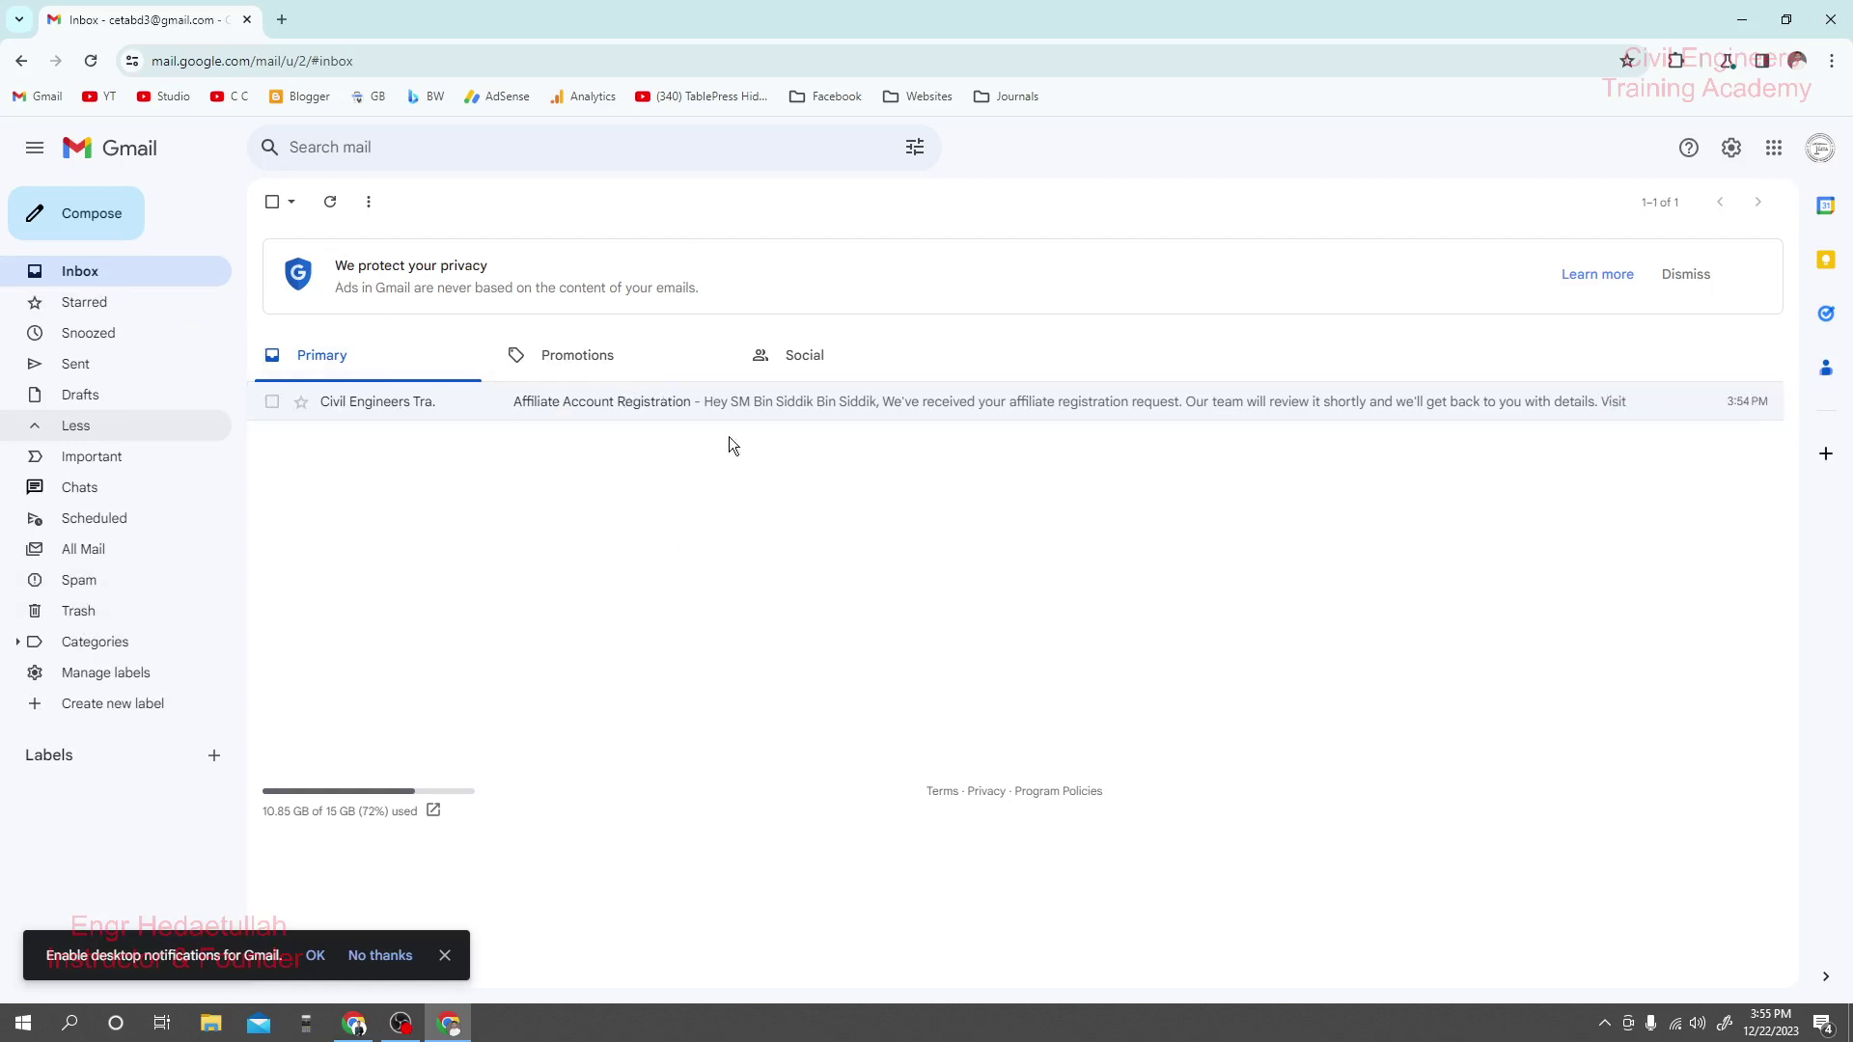
click(571, 410)
scroll(787, 556, down, 2)
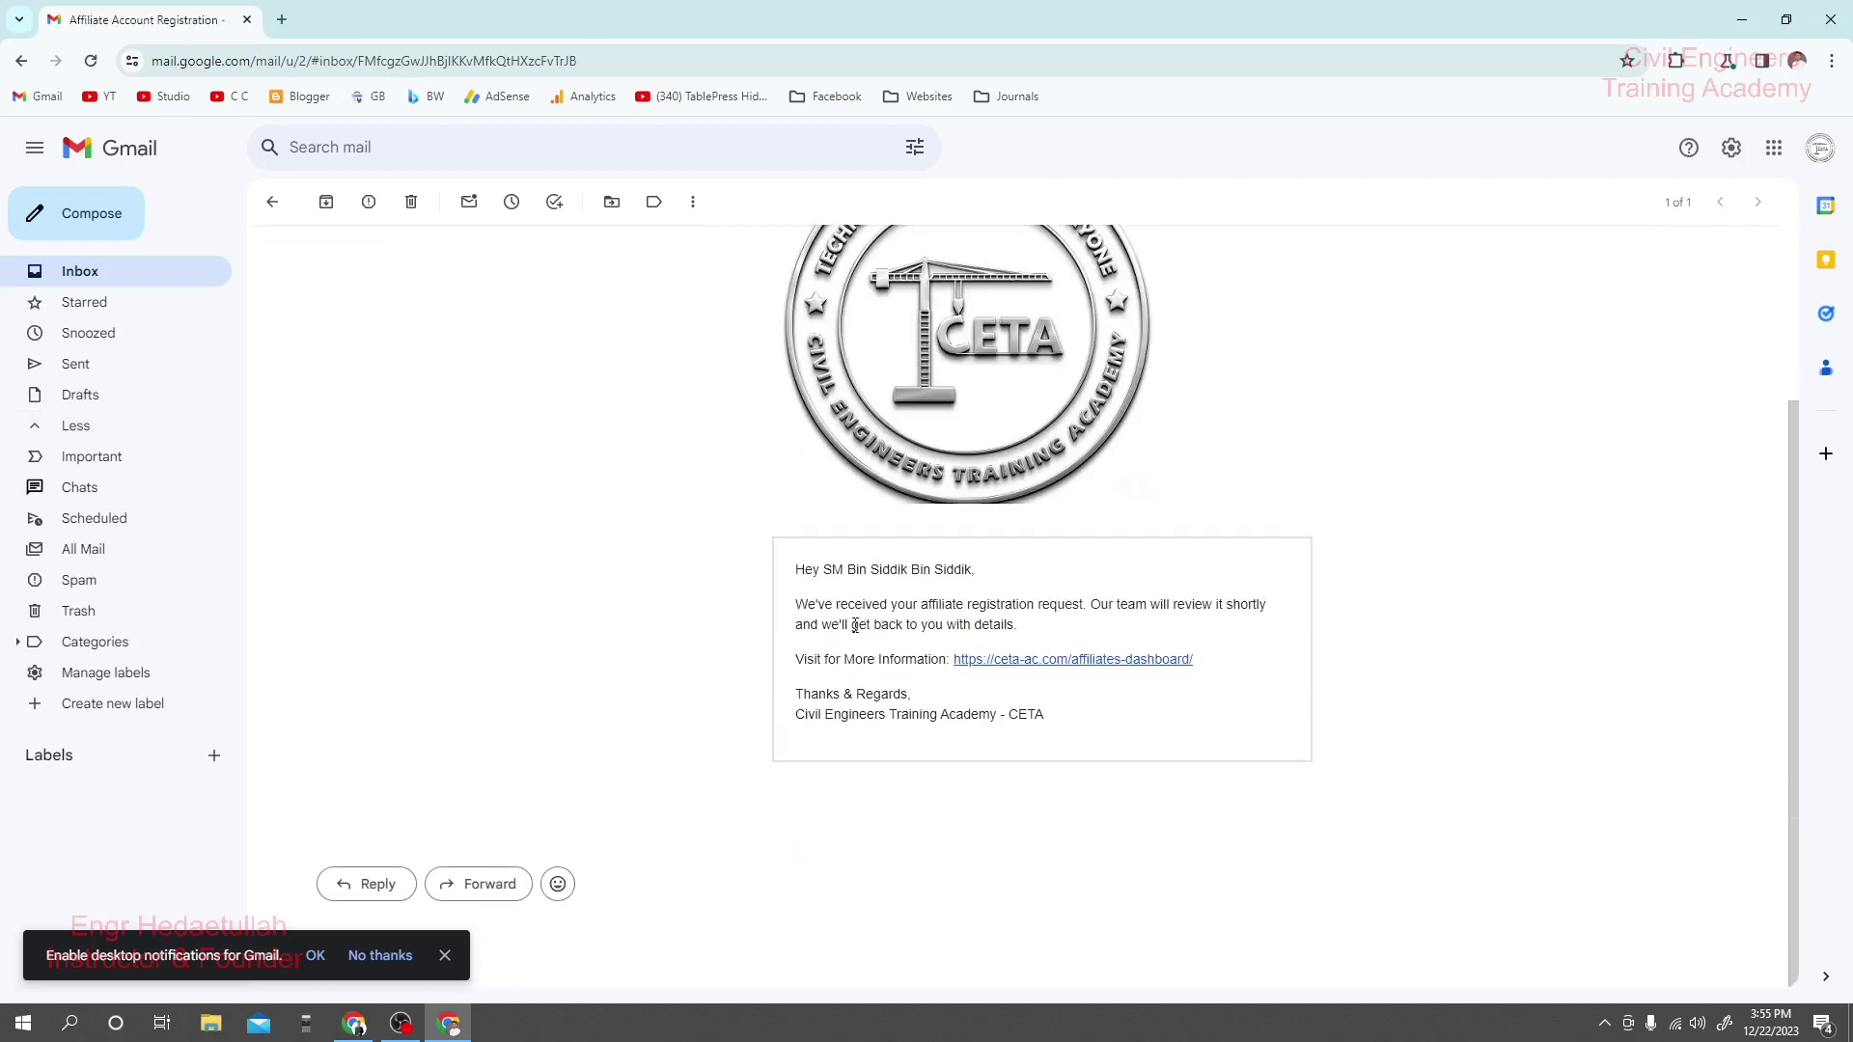
drag(793, 569, 988, 575)
click(988, 572)
mouse_move(355, 1029)
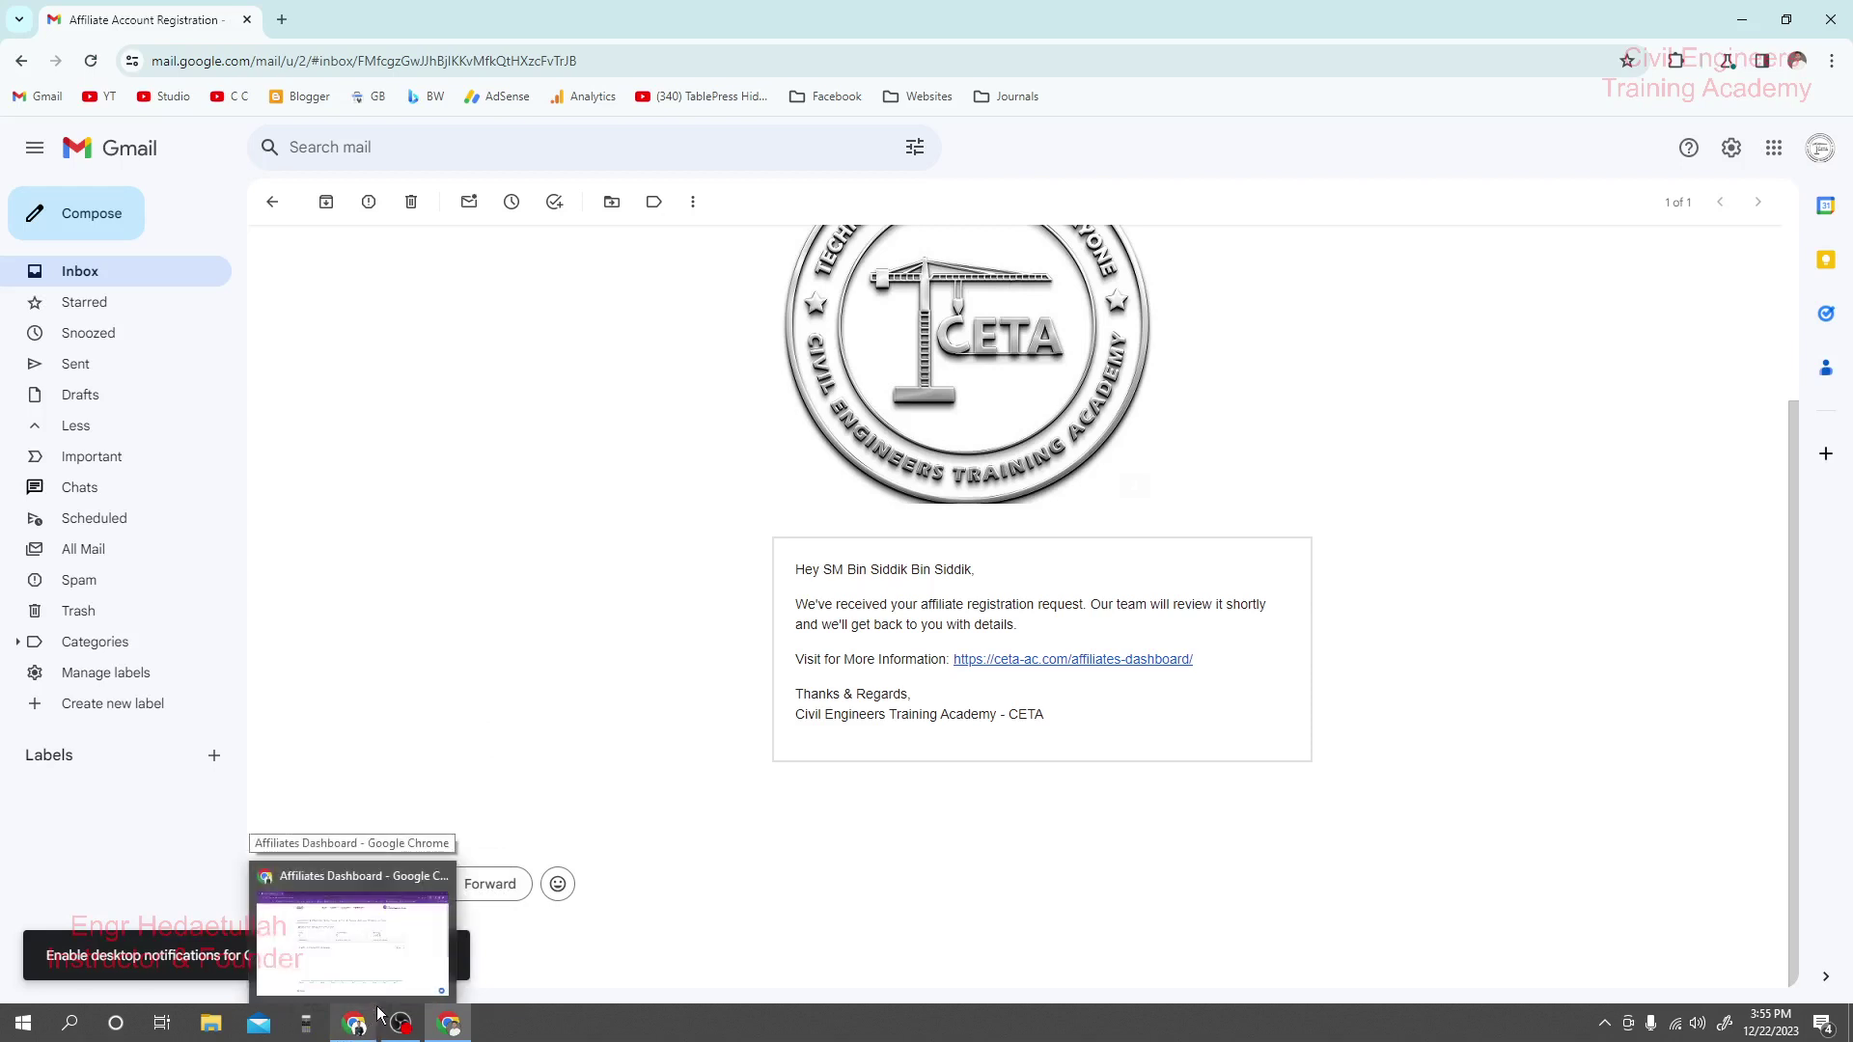
click(373, 940)
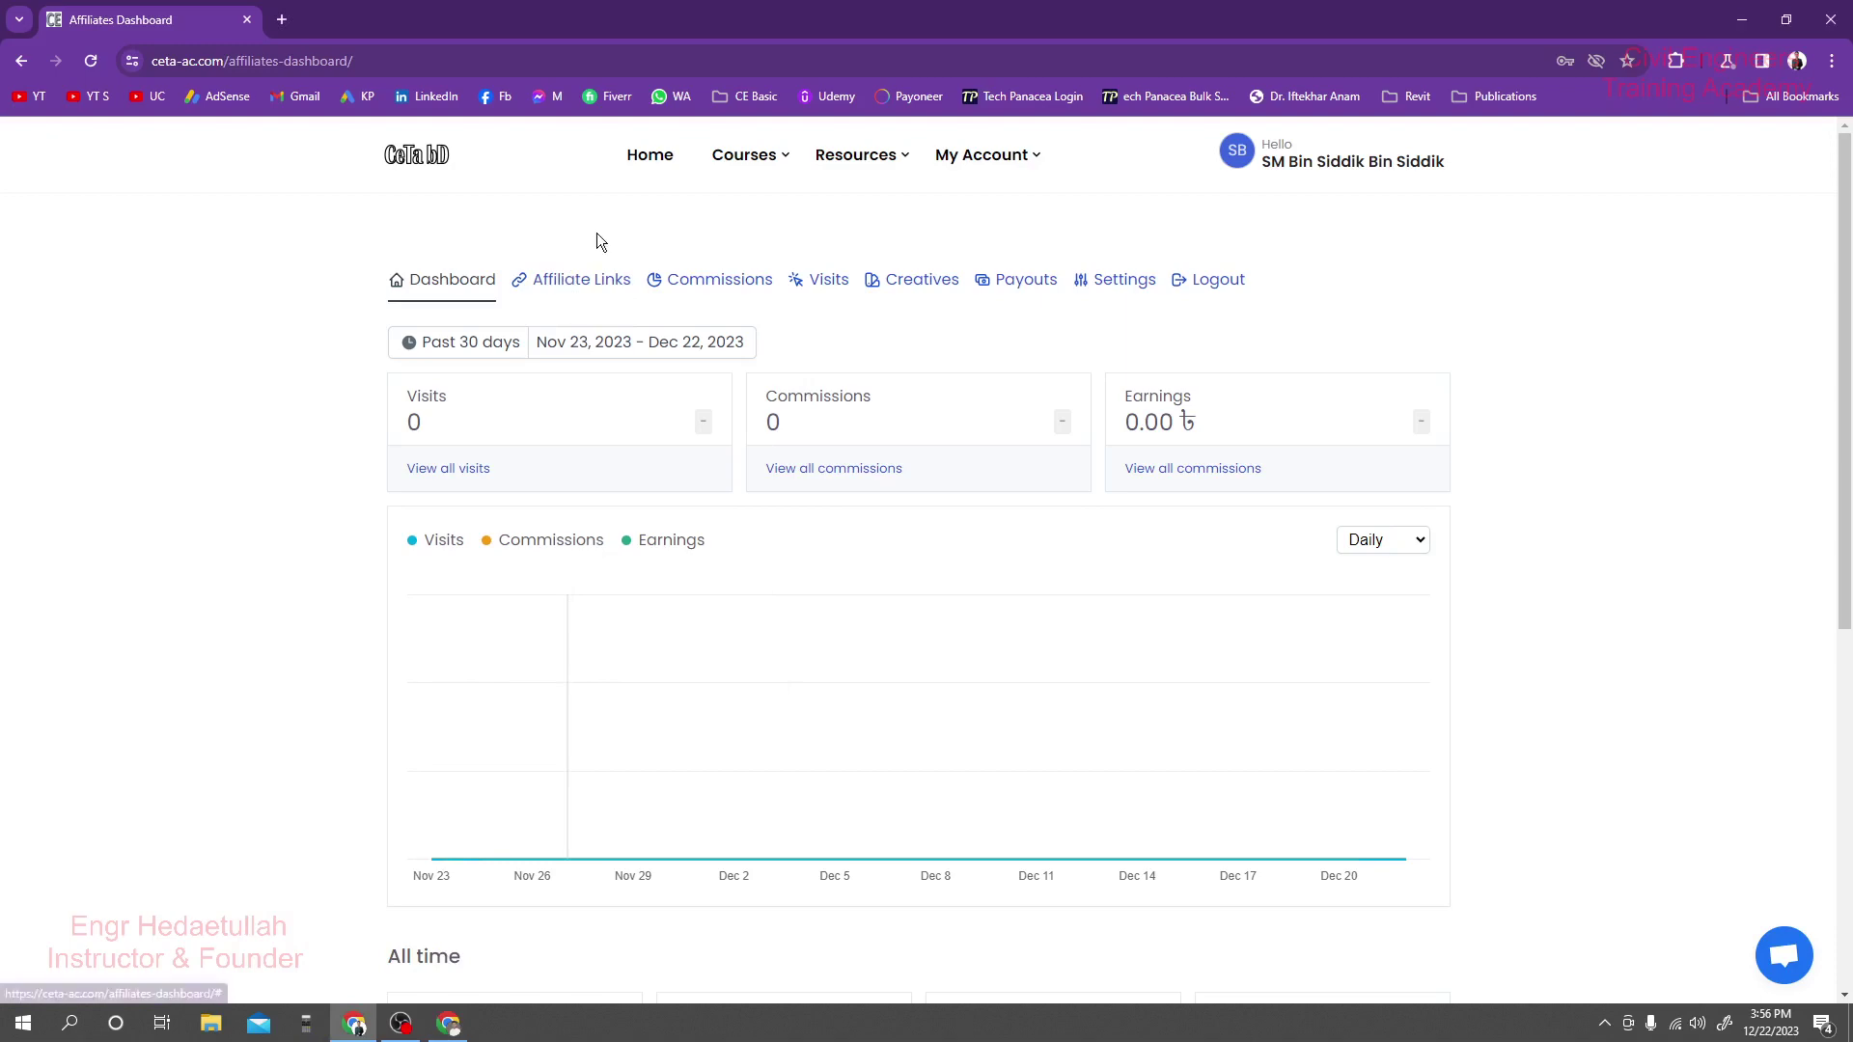
scroll(774, 581, down, 6)
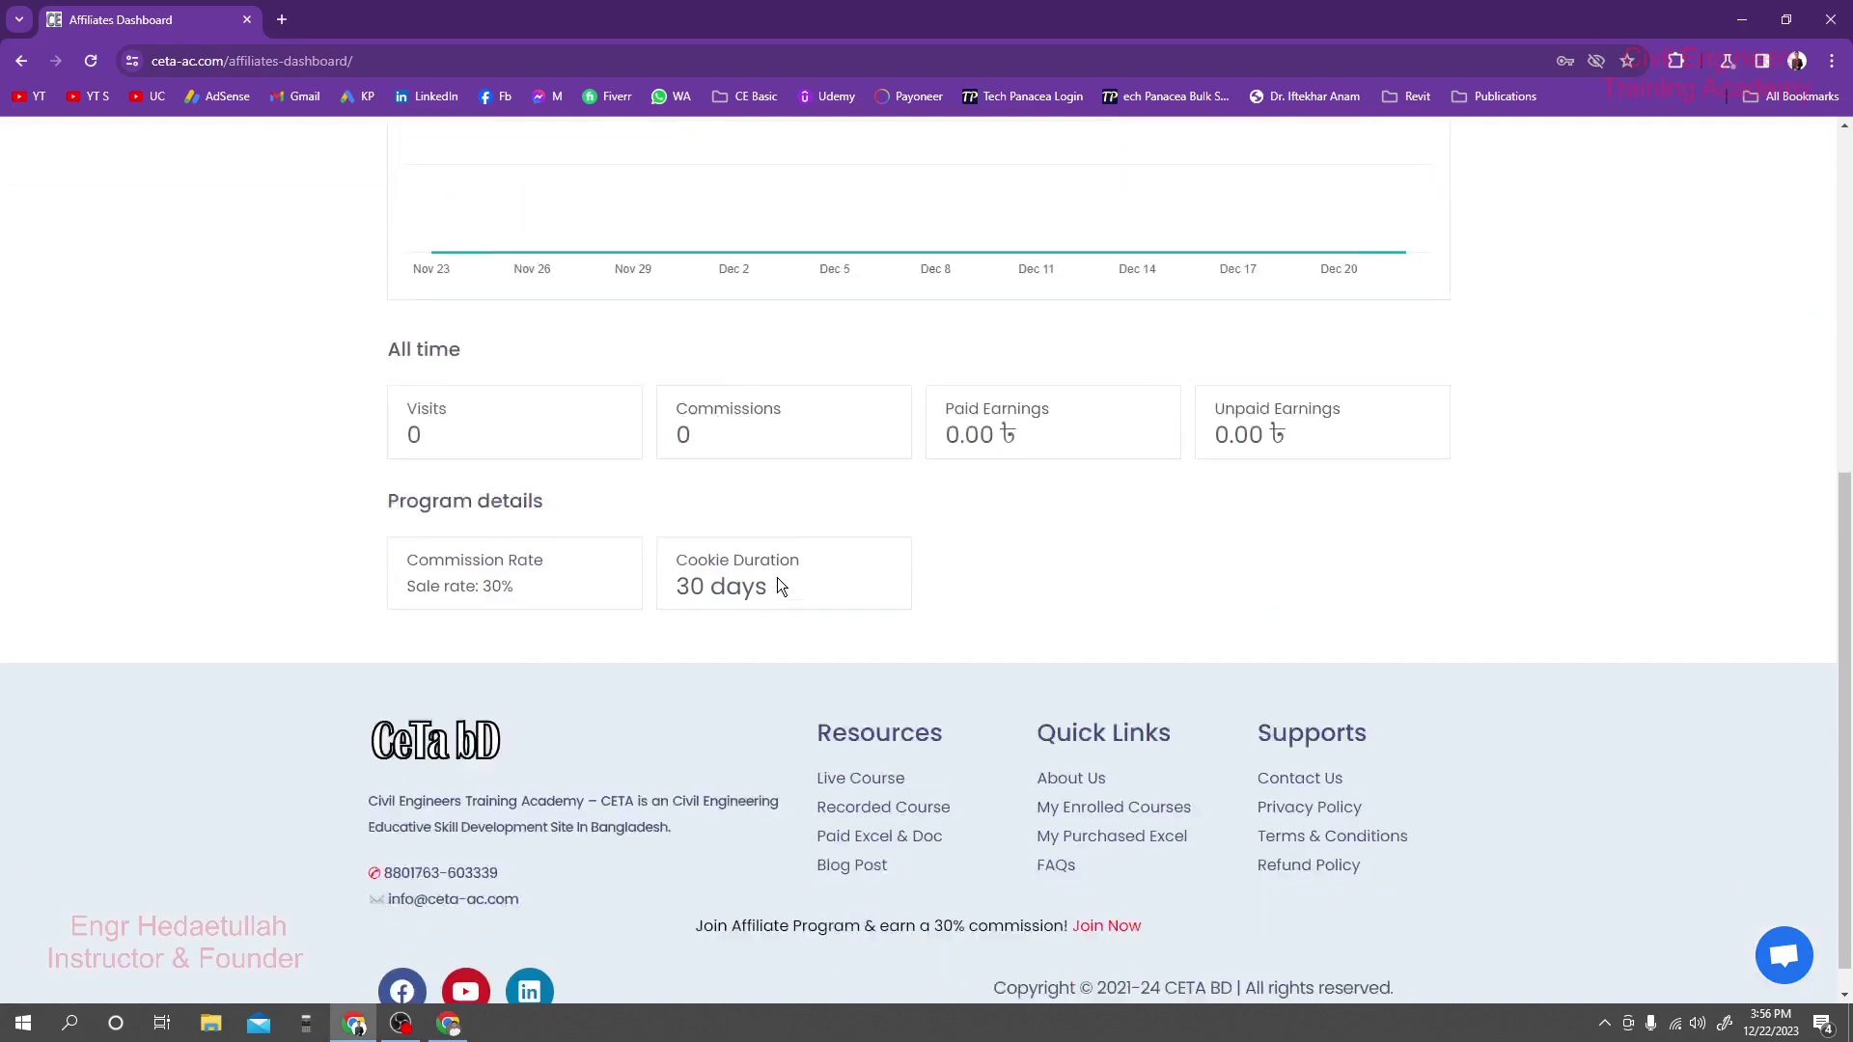
drag(401, 531, 504, 553)
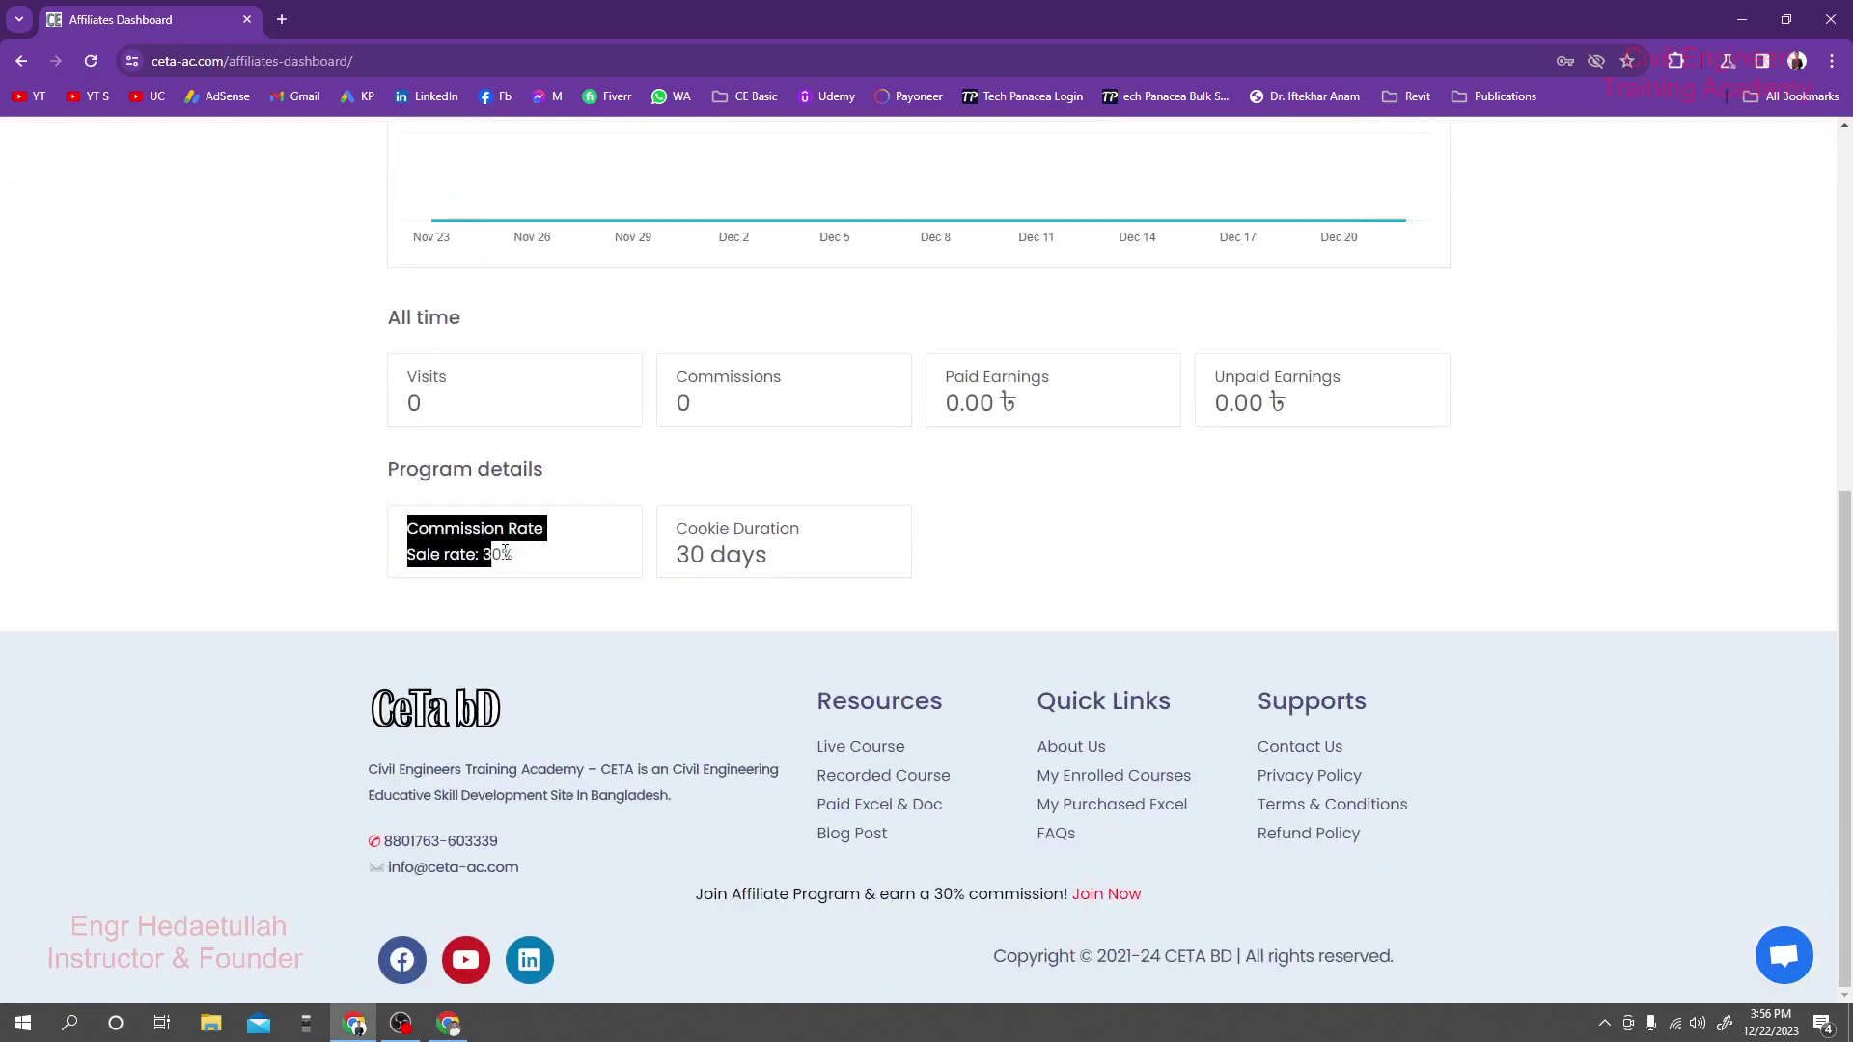
click(540, 556)
mouse_move(660, 529)
mouse_down()
mouse_move(795, 552)
mouse_move(676, 560)
mouse_up()
click(668, 554)
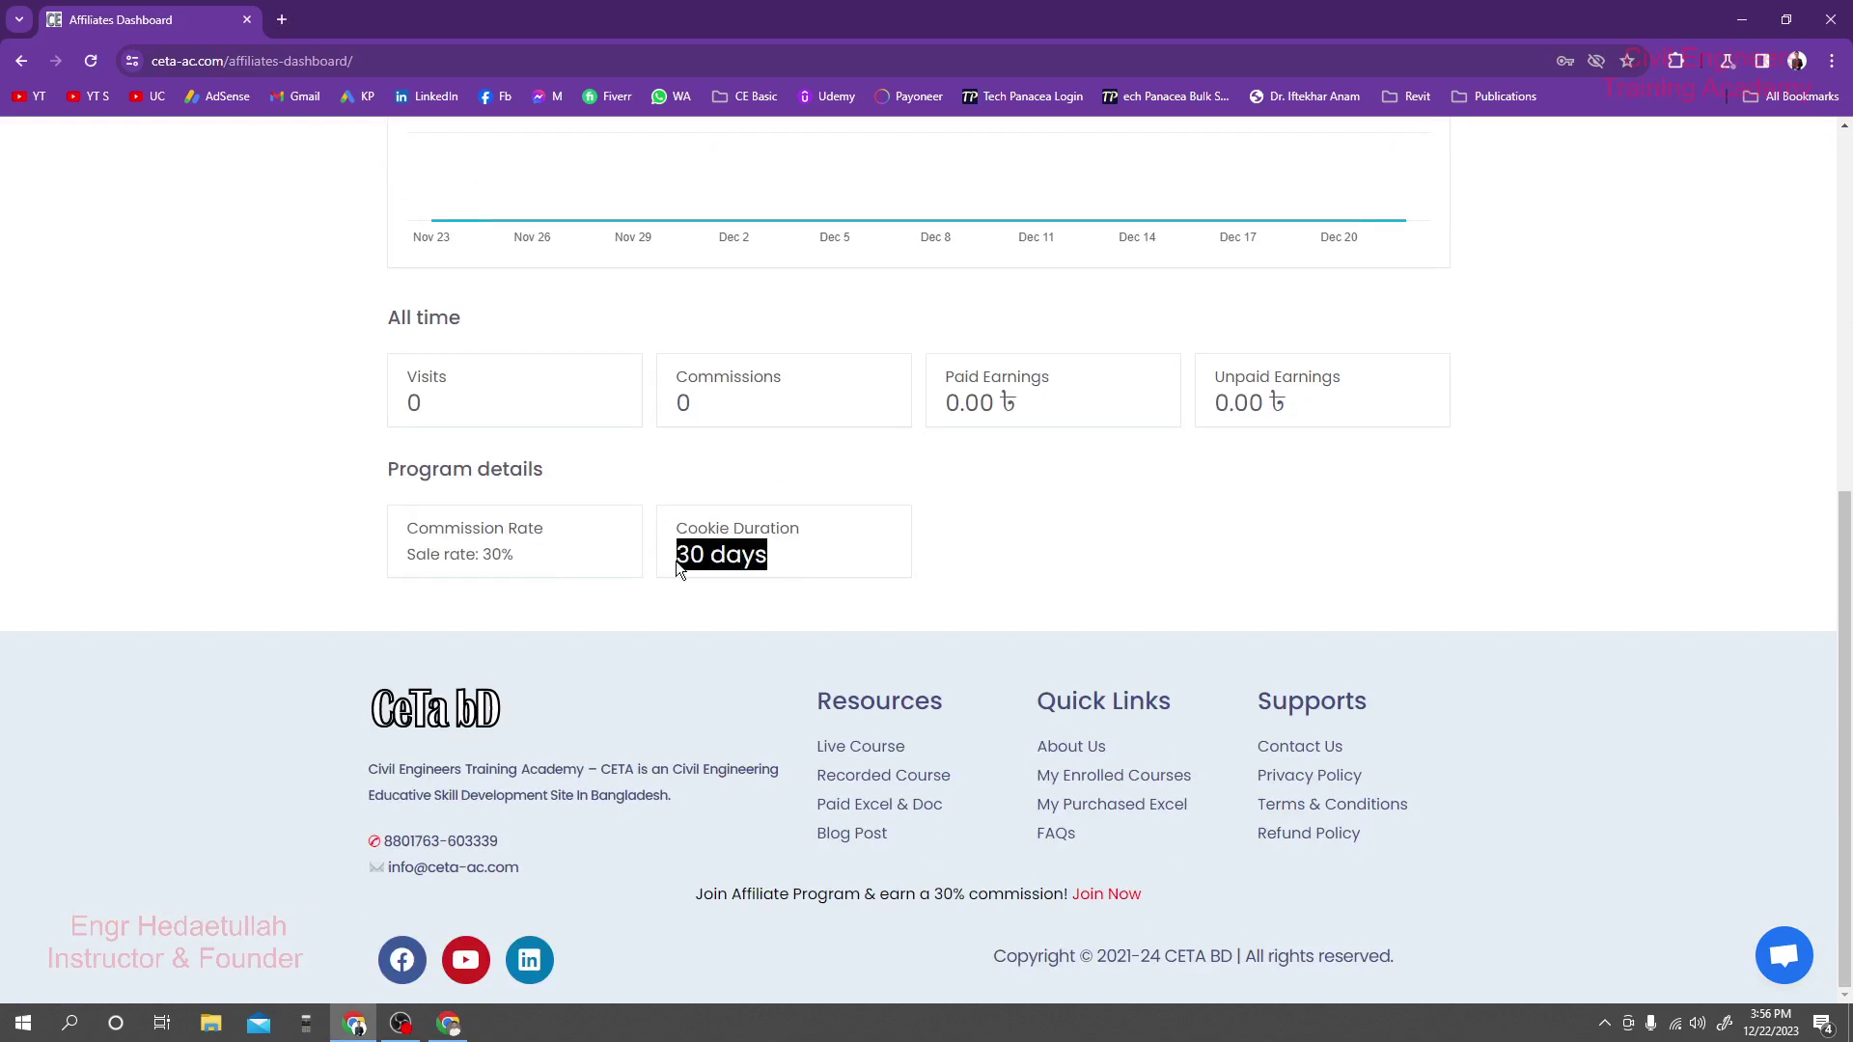
click(675, 560)
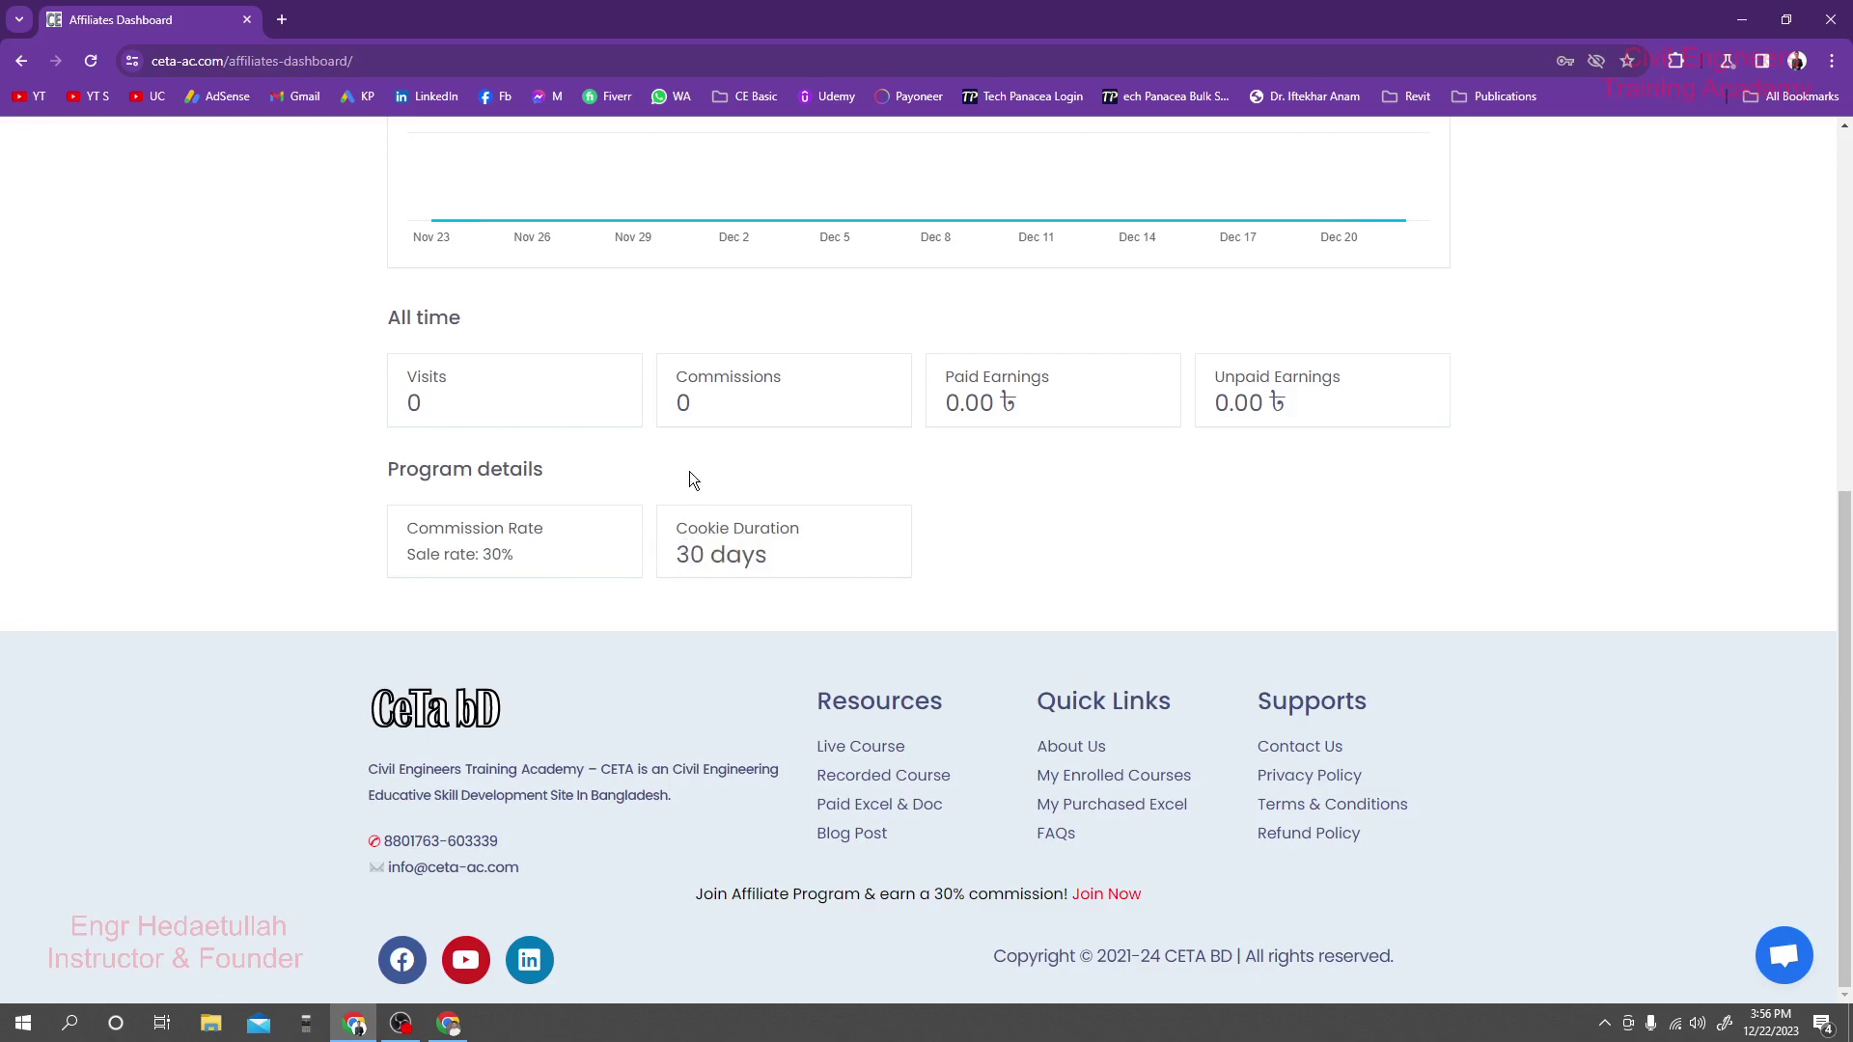
drag(675, 554, 656, 479)
click(792, 545)
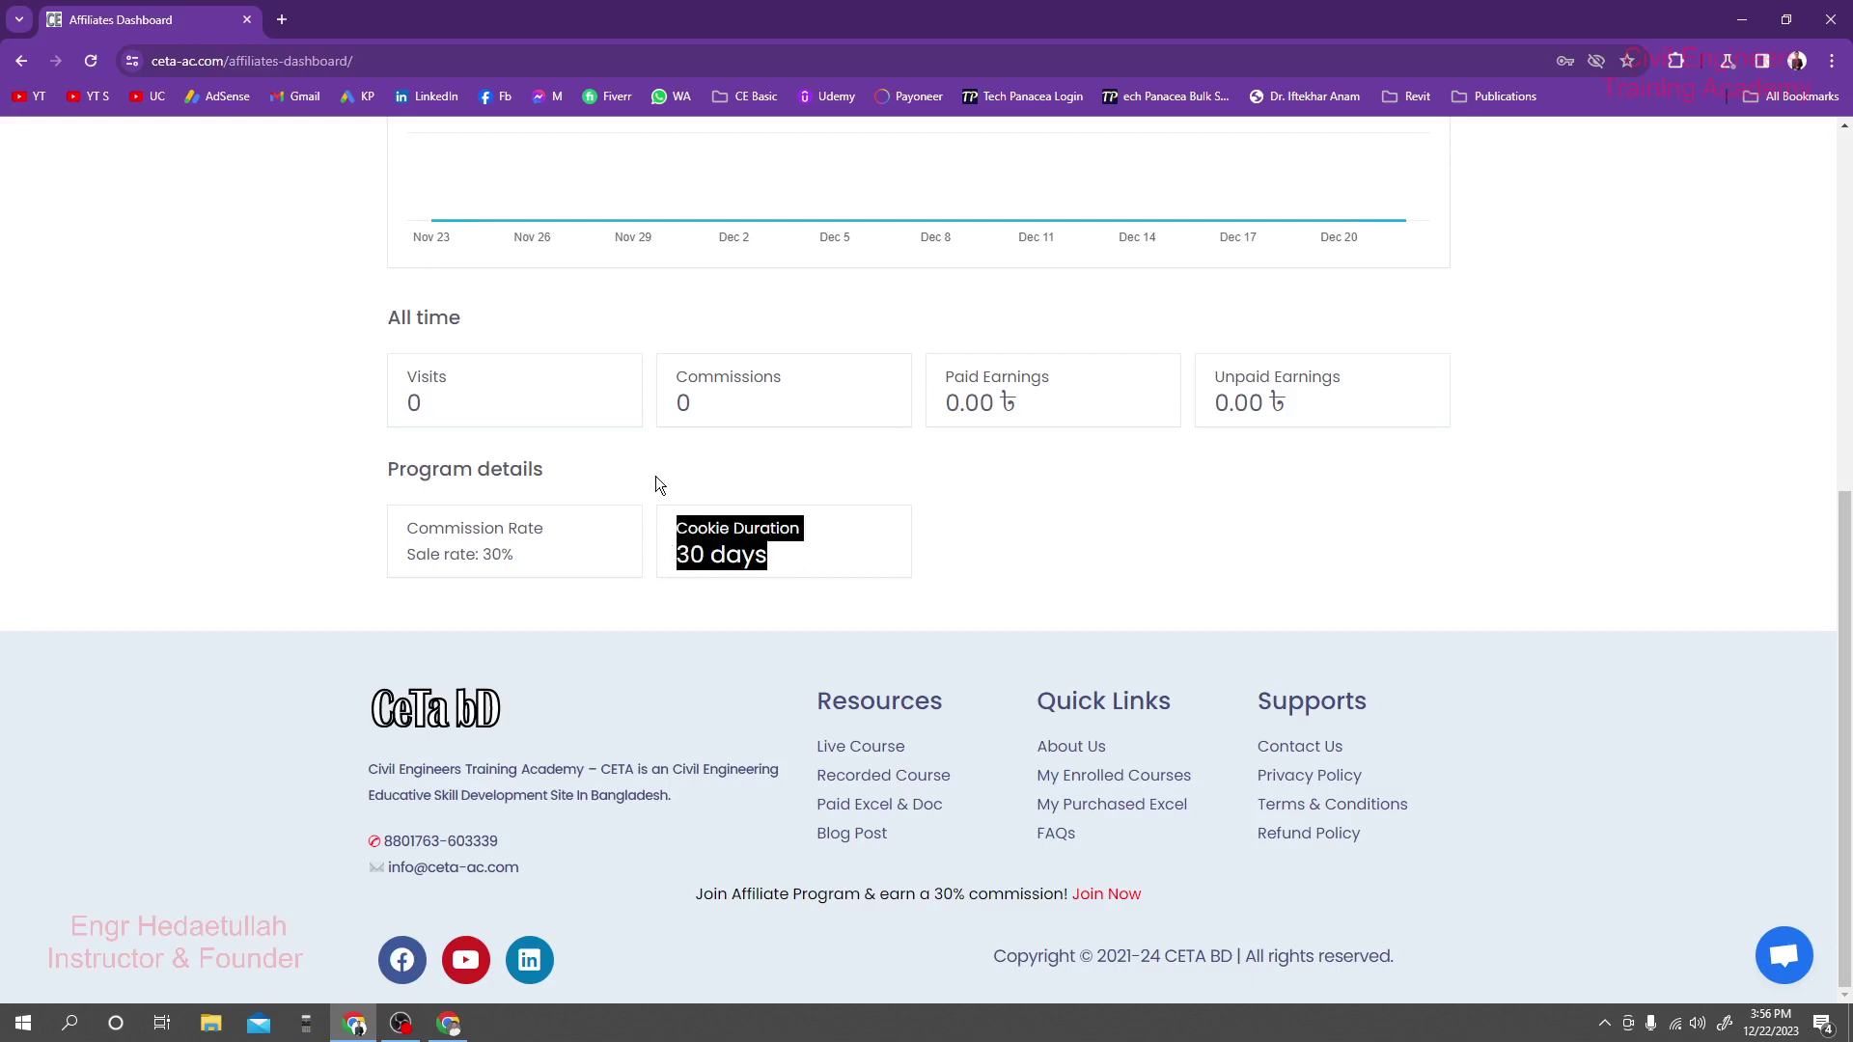
click(654, 474)
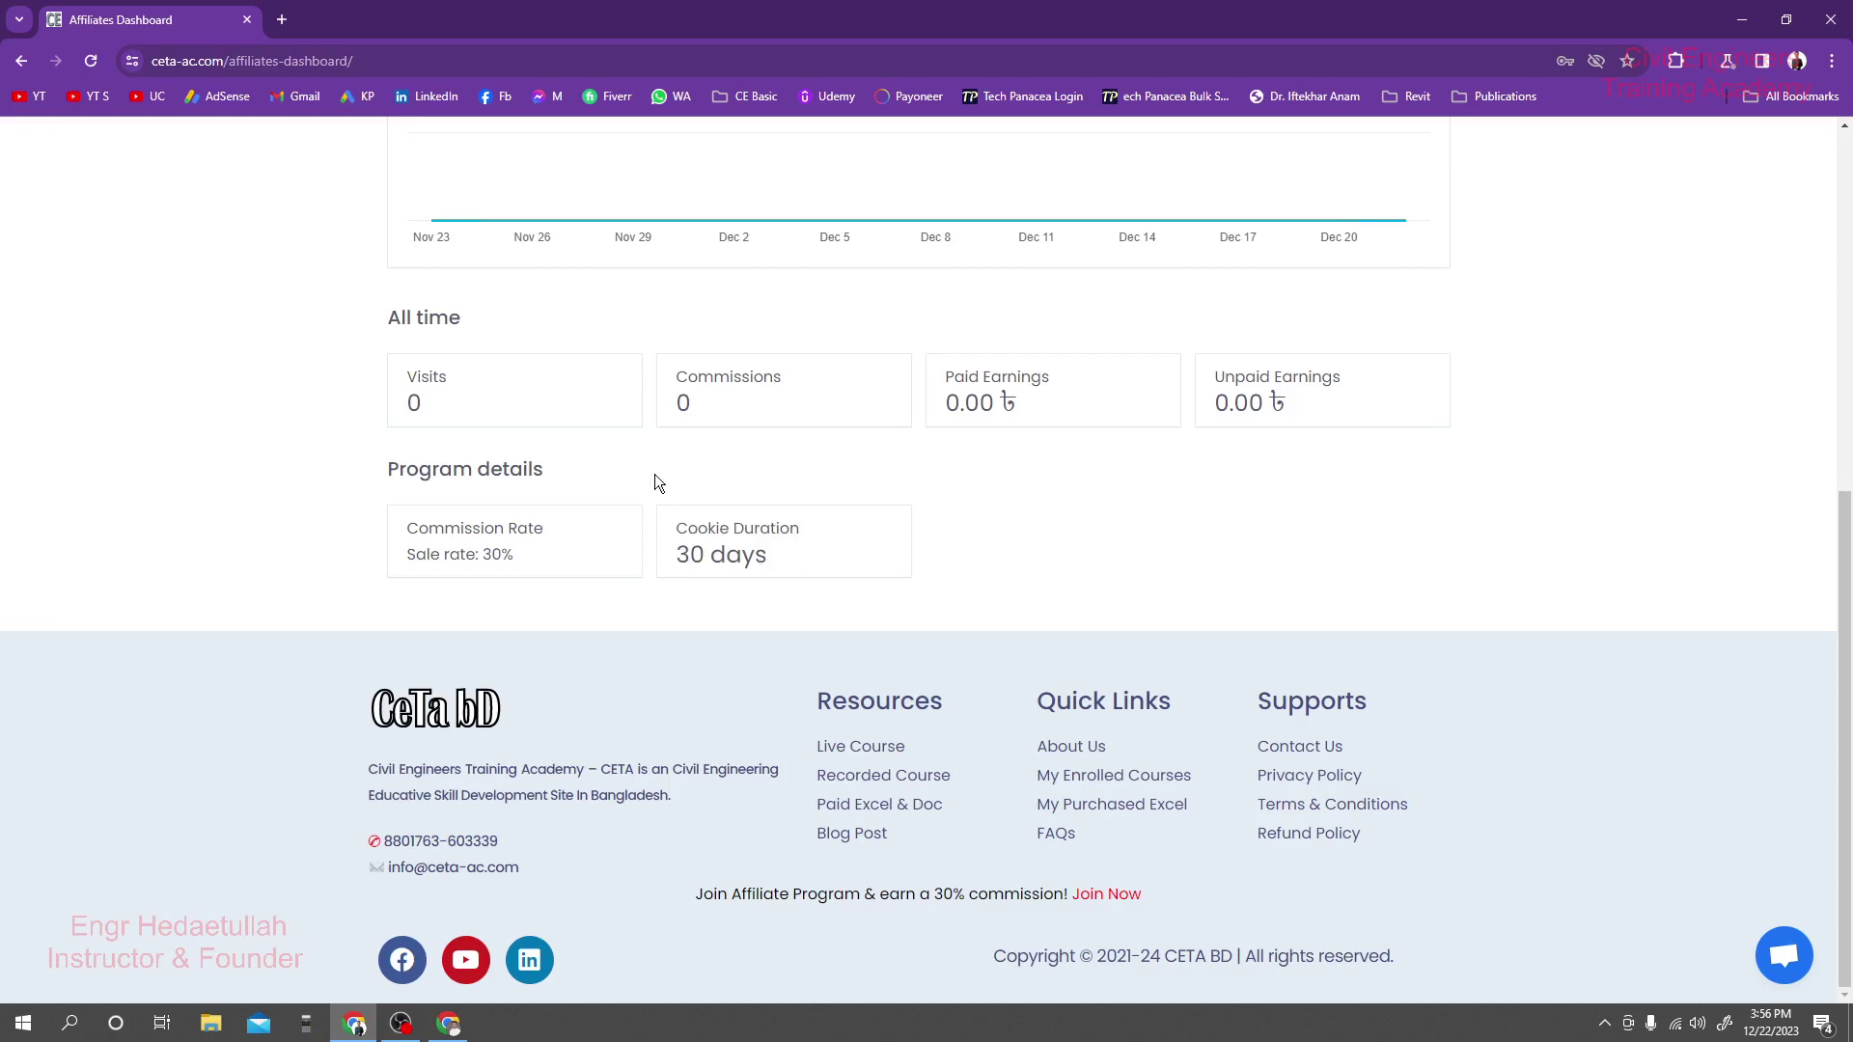
drag(680, 527, 756, 560)
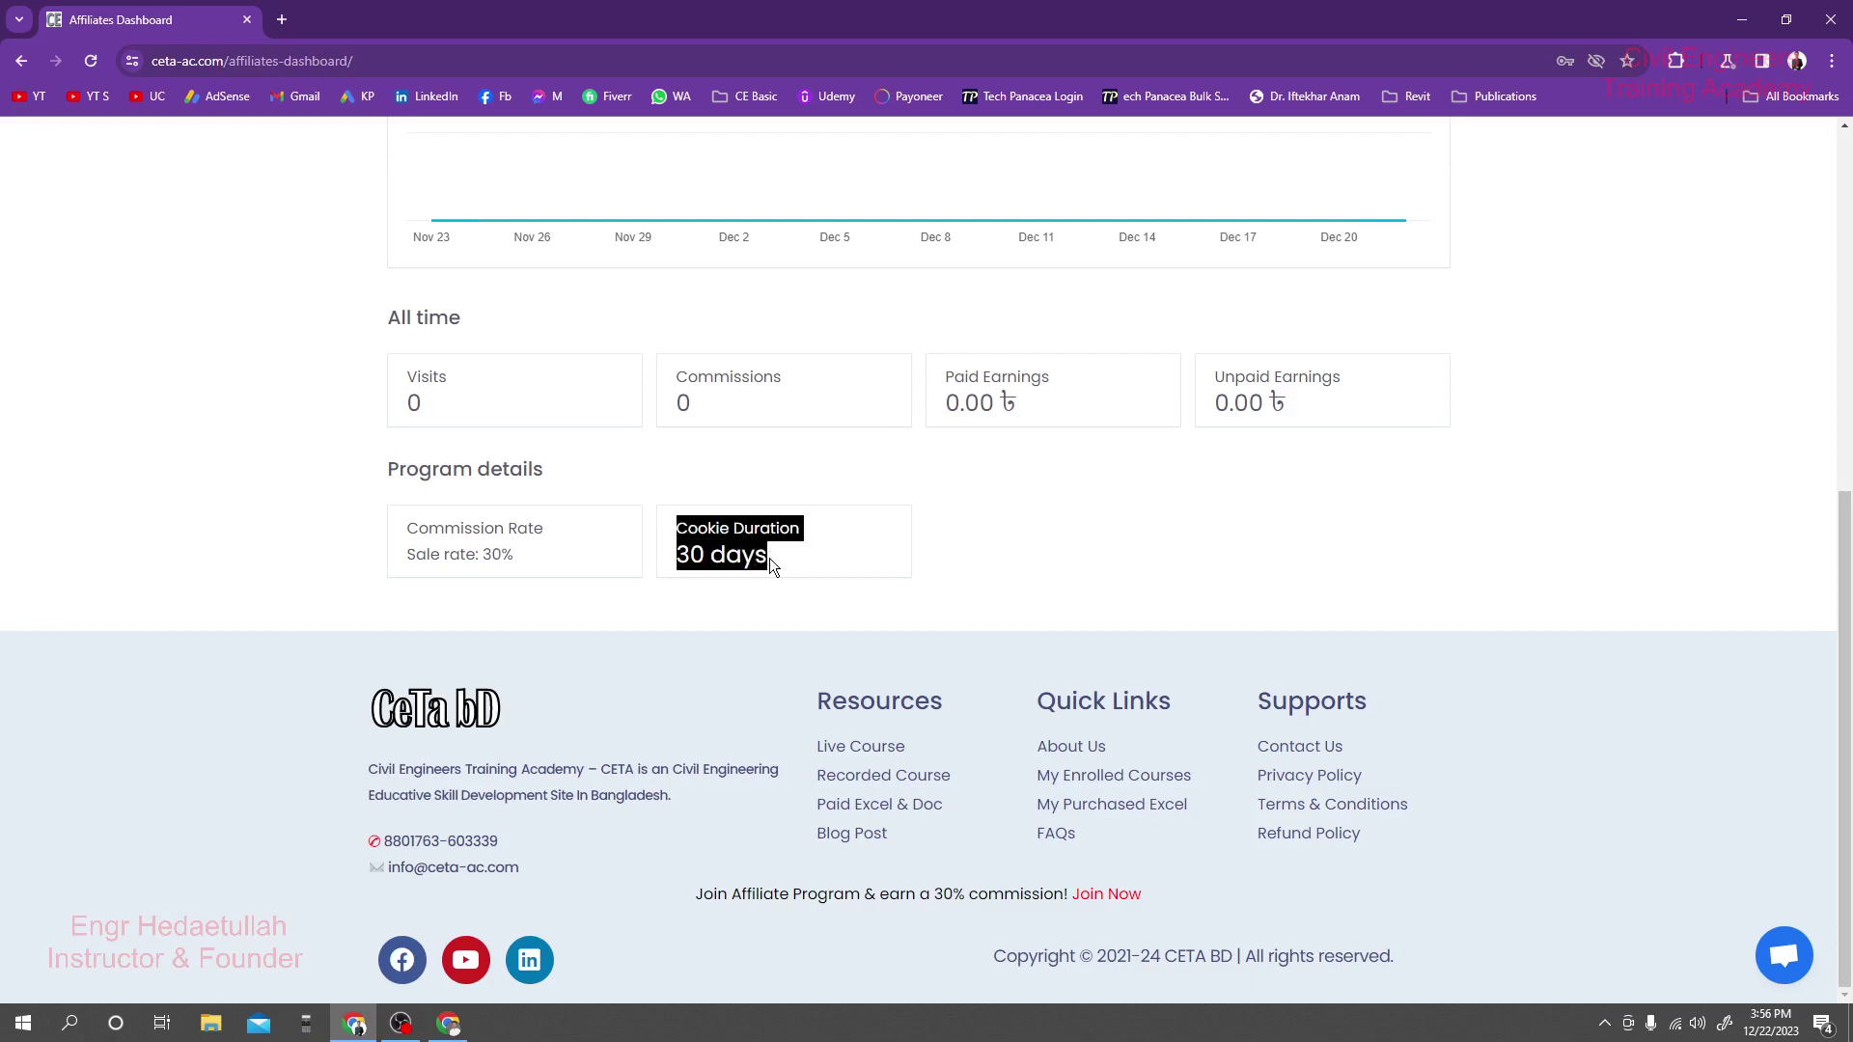
click(769, 559)
mouse_move(682, 529)
mouse_down()
mouse_move(772, 558)
mouse_move(683, 531)
mouse_up()
click(773, 557)
click(651, 457)
scroll(648, 459, up, 5)
scroll(654, 457, up, 2)
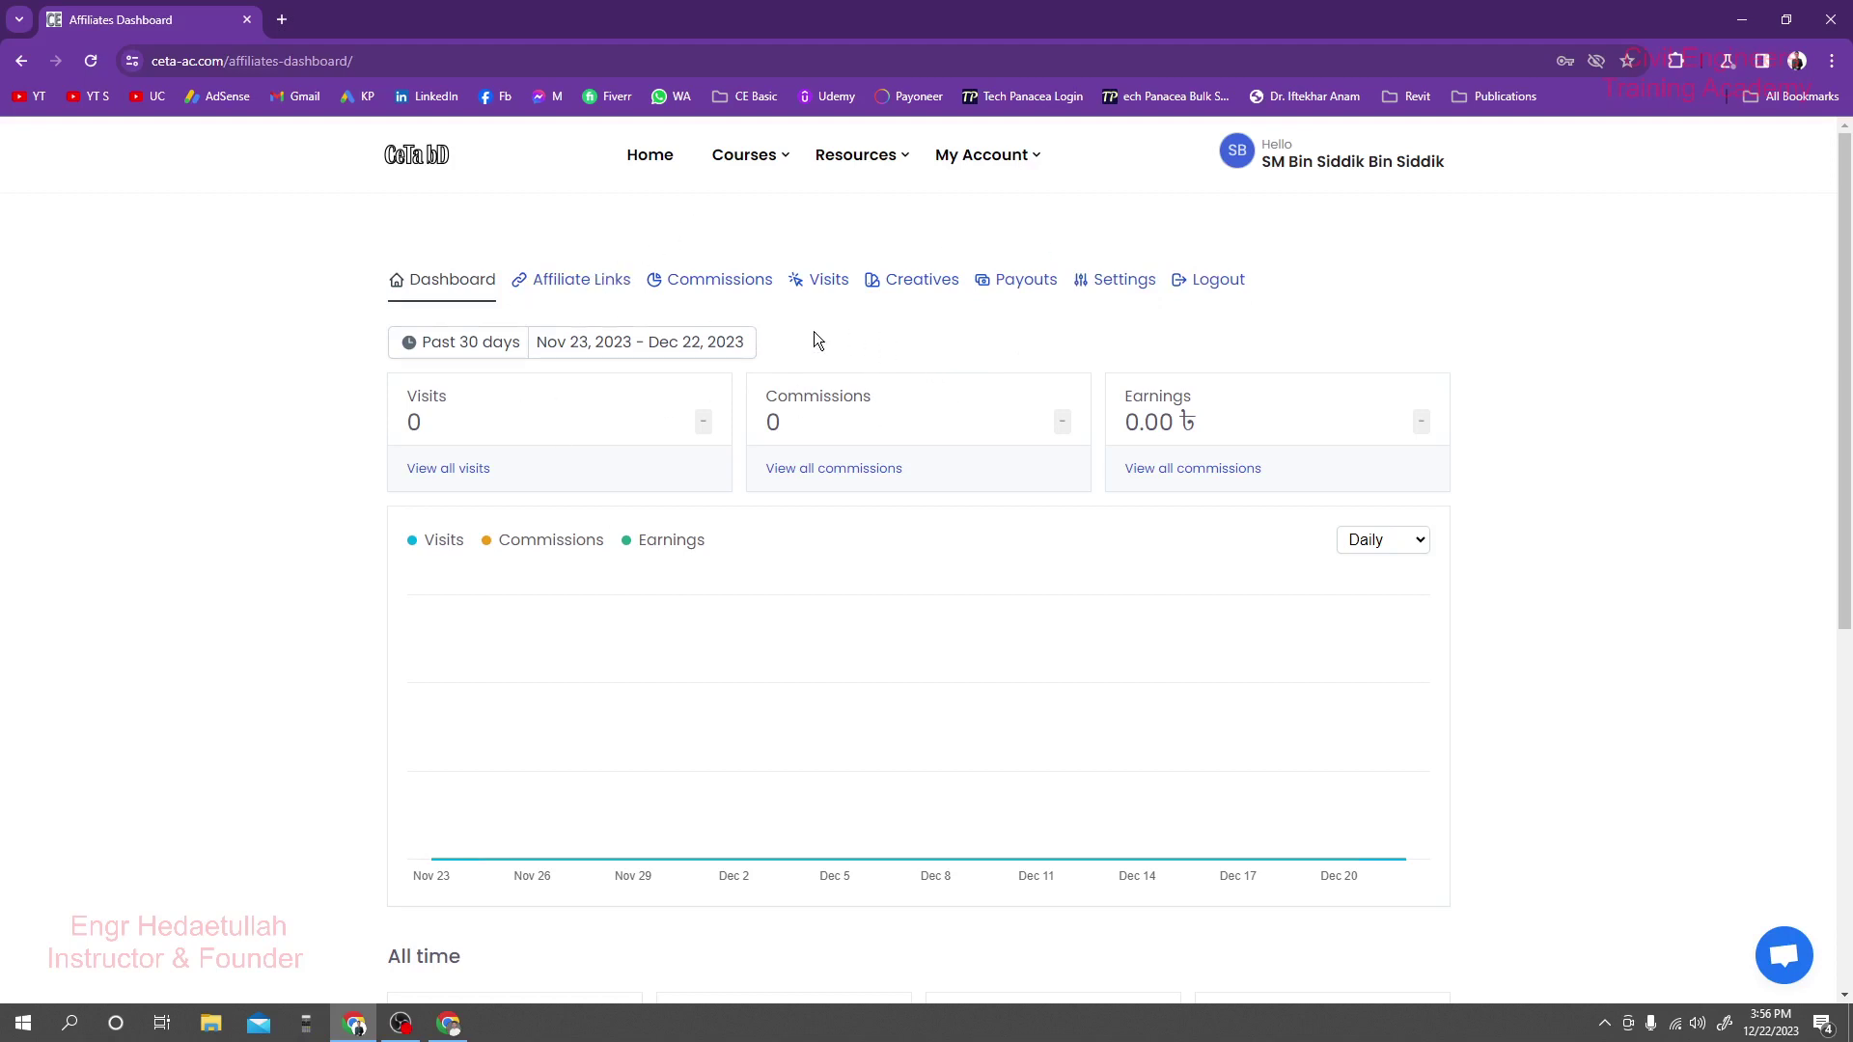
On the Affiliate Links page, copy the personal affiliate link.
click(594, 281)
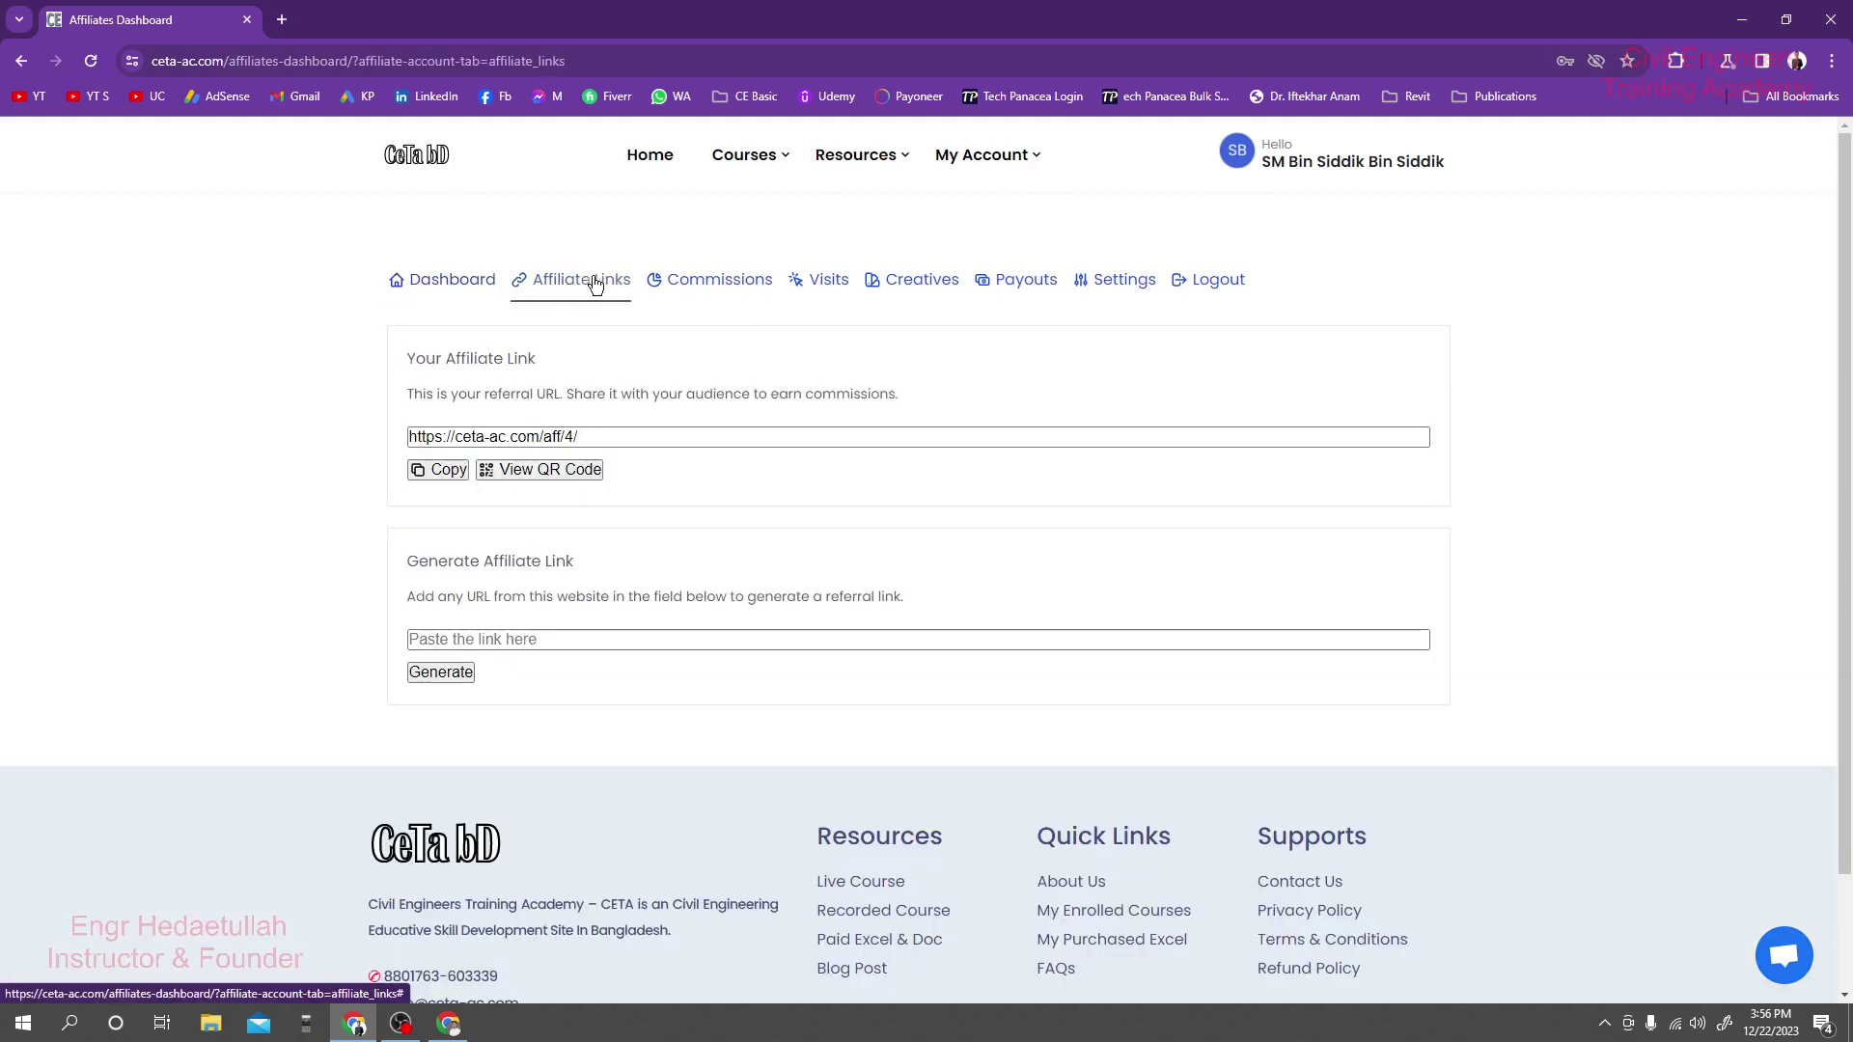
click(576, 438)
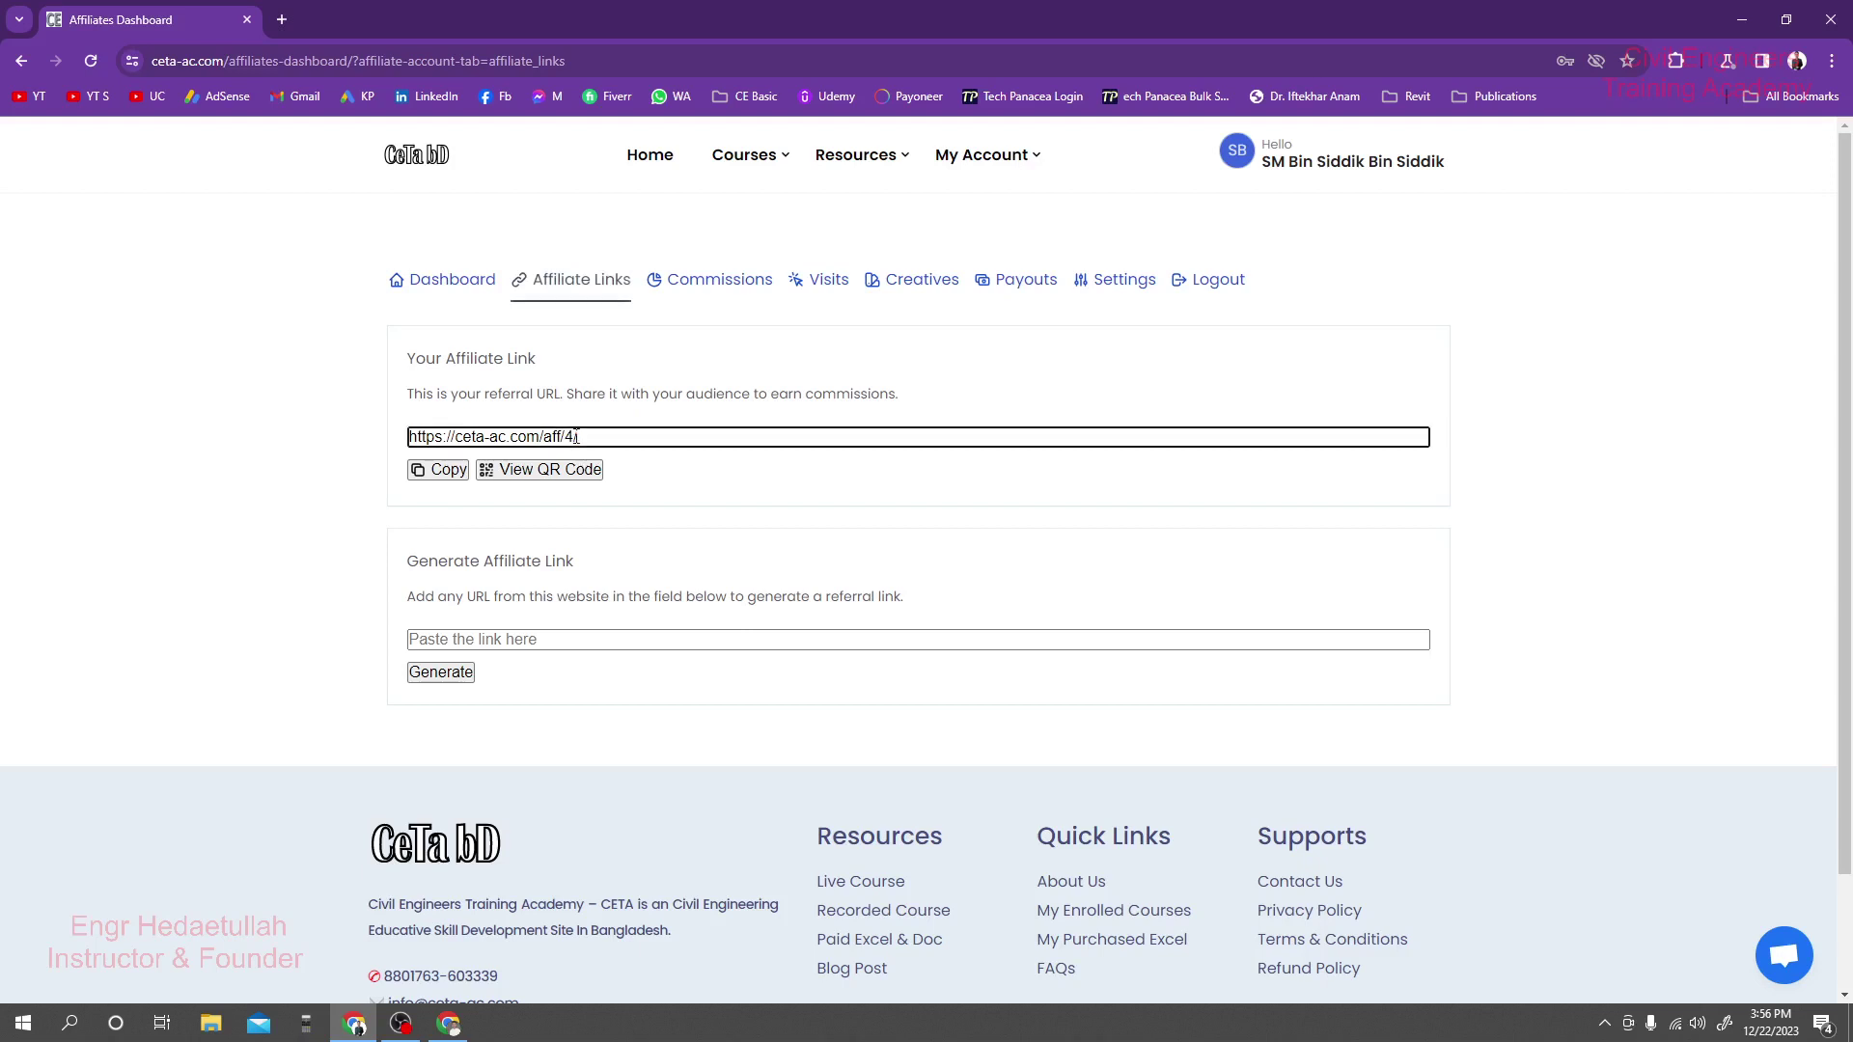
double_click(568, 437)
drag(406, 358, 529, 360)
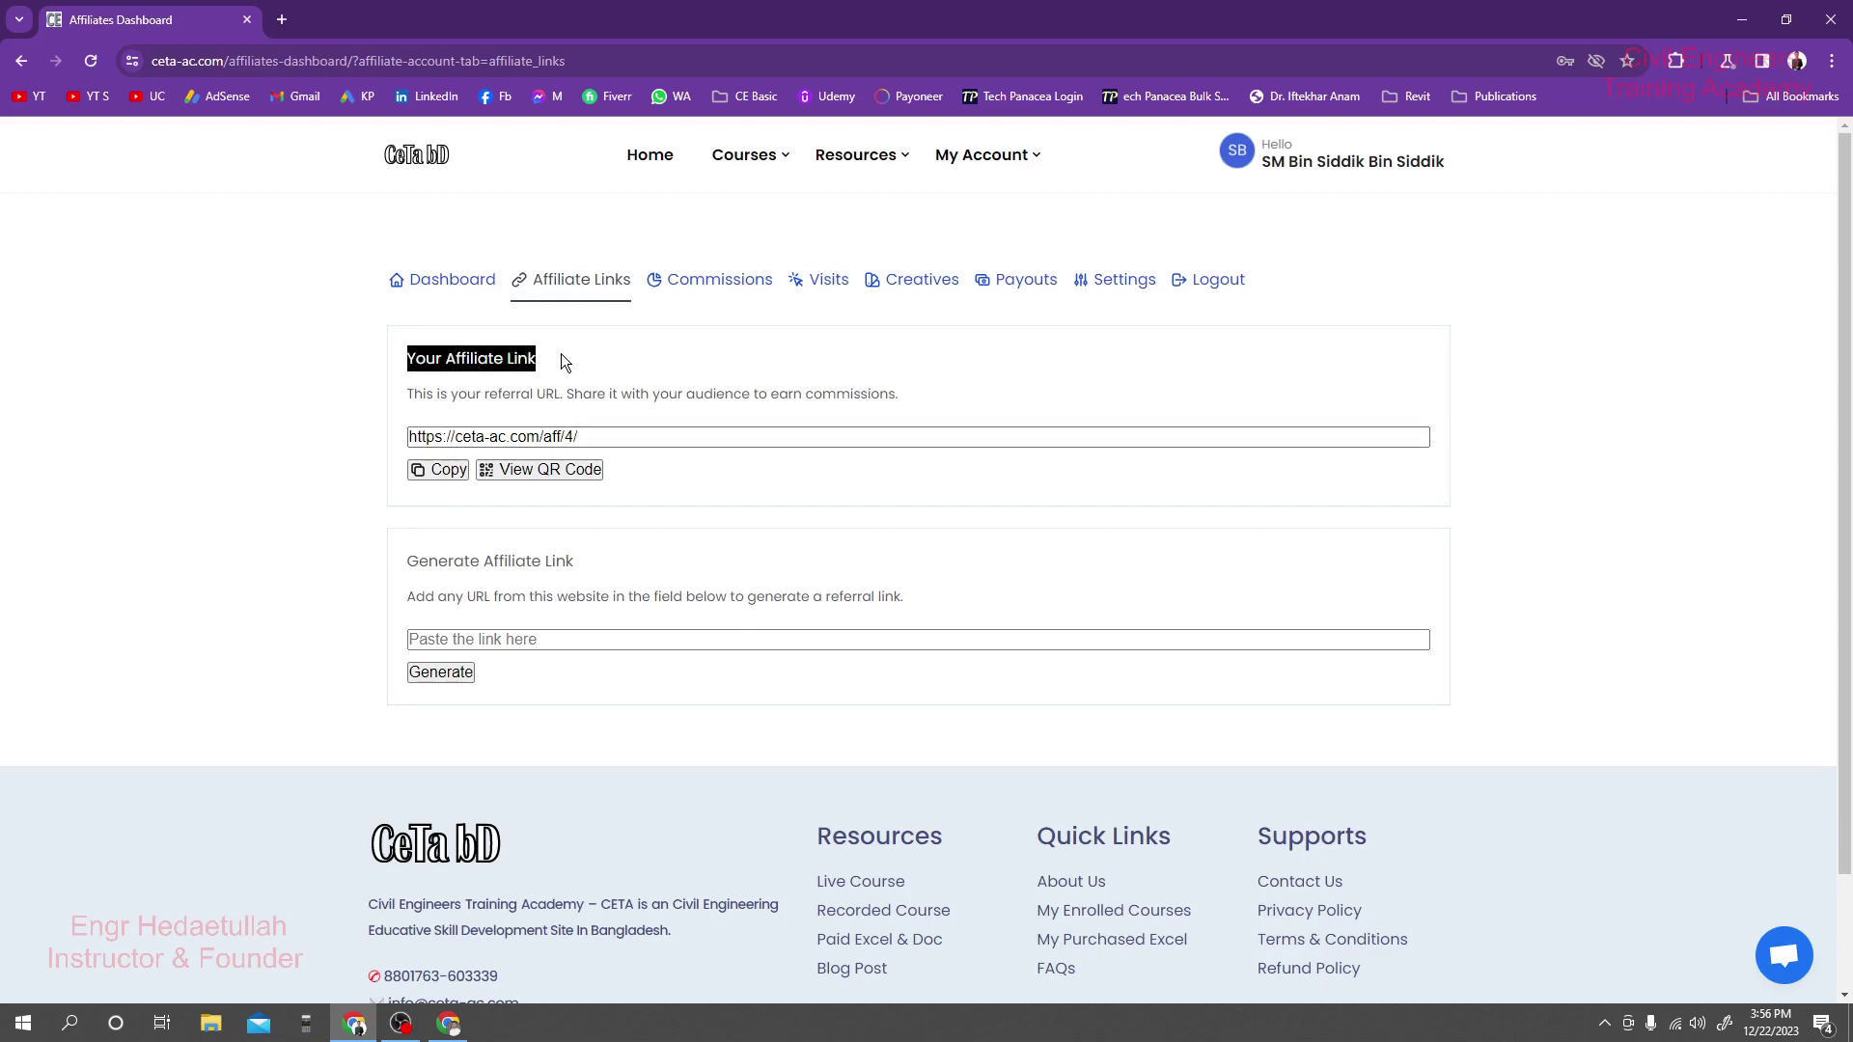
click(560, 355)
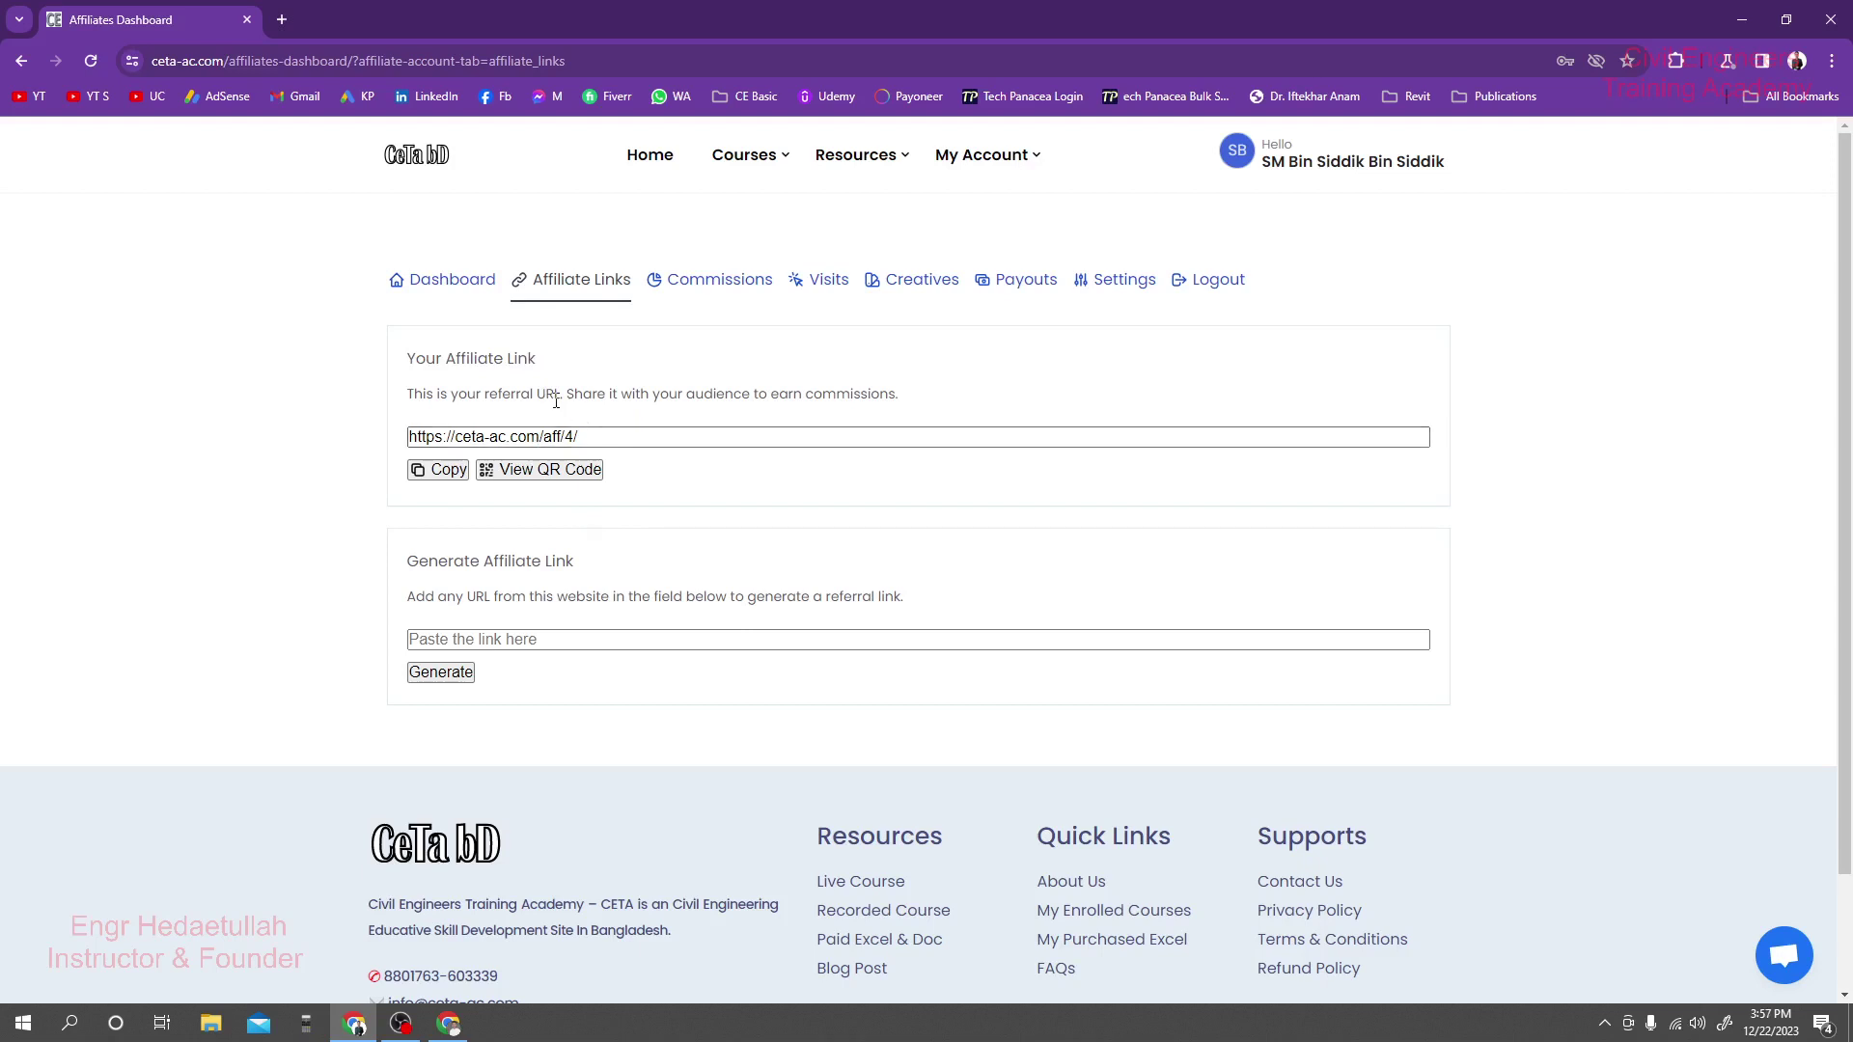
click(439, 470)
click(440, 469)
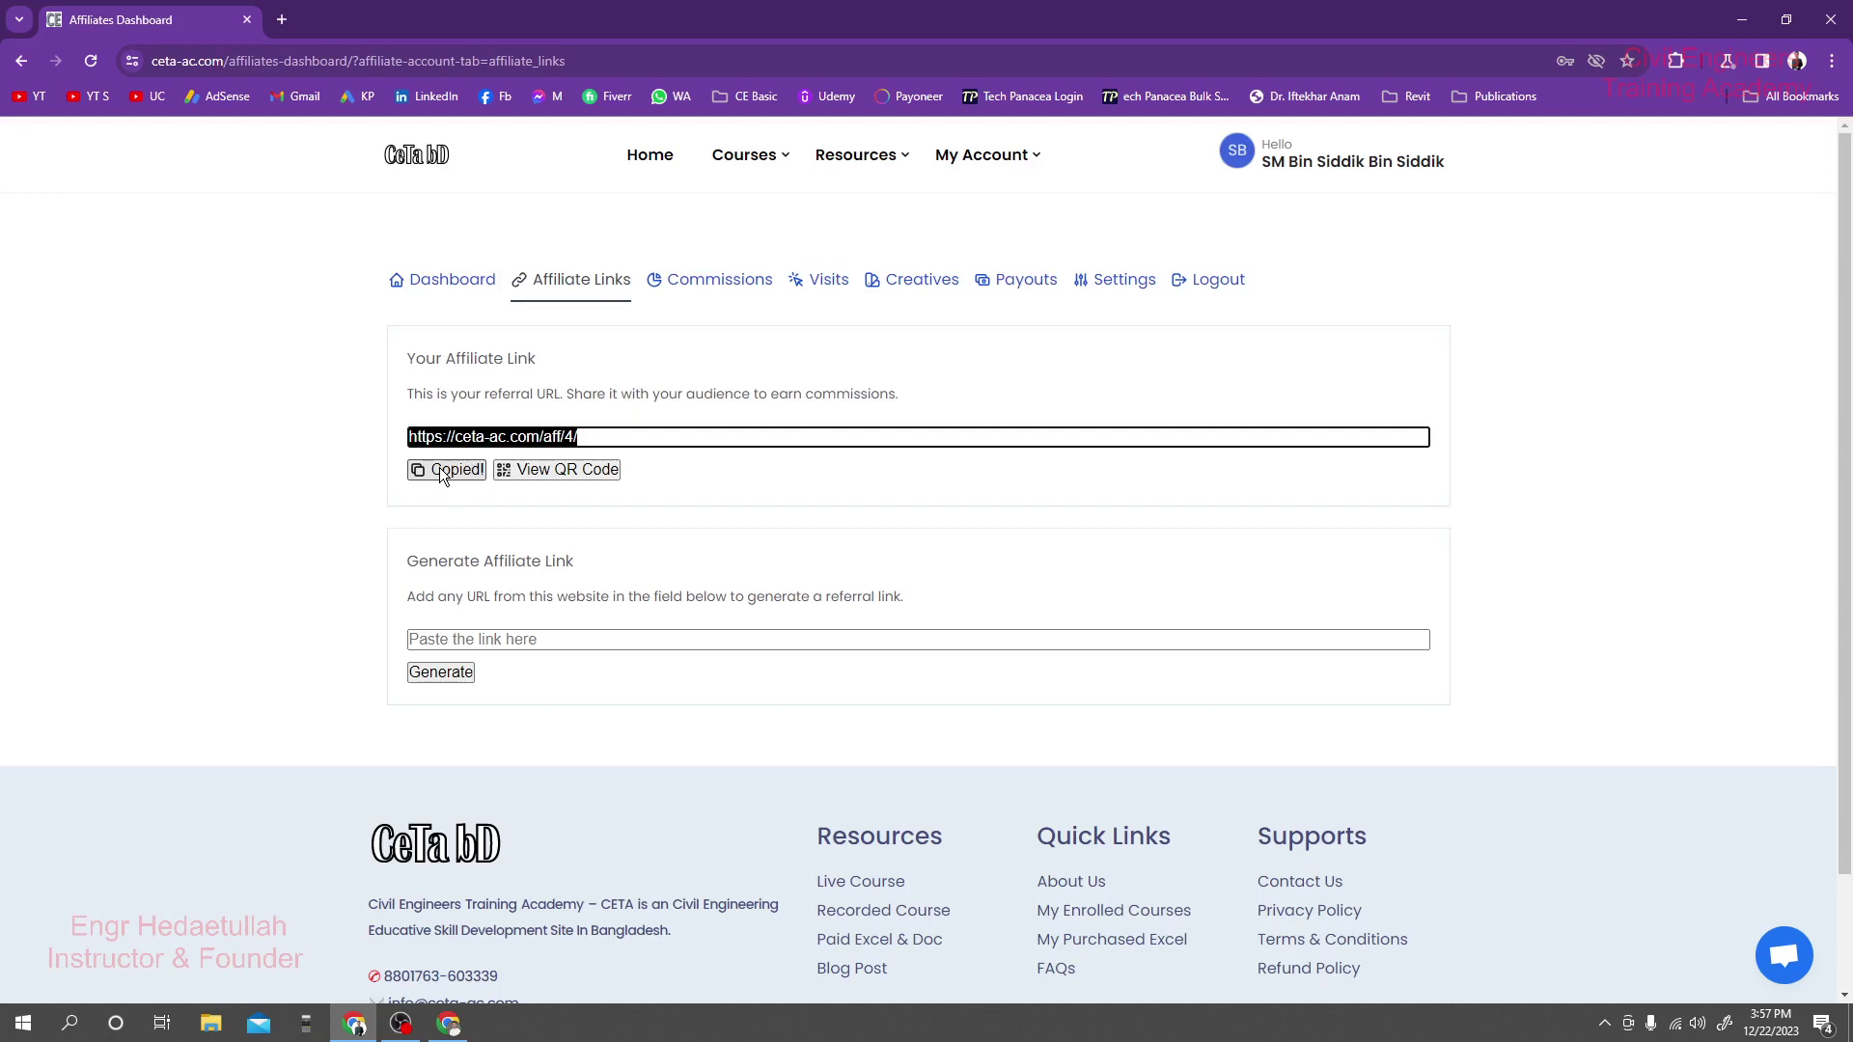
Download the affiliate link's QR code image, close the QR window, and copy the link again.
click(536, 472)
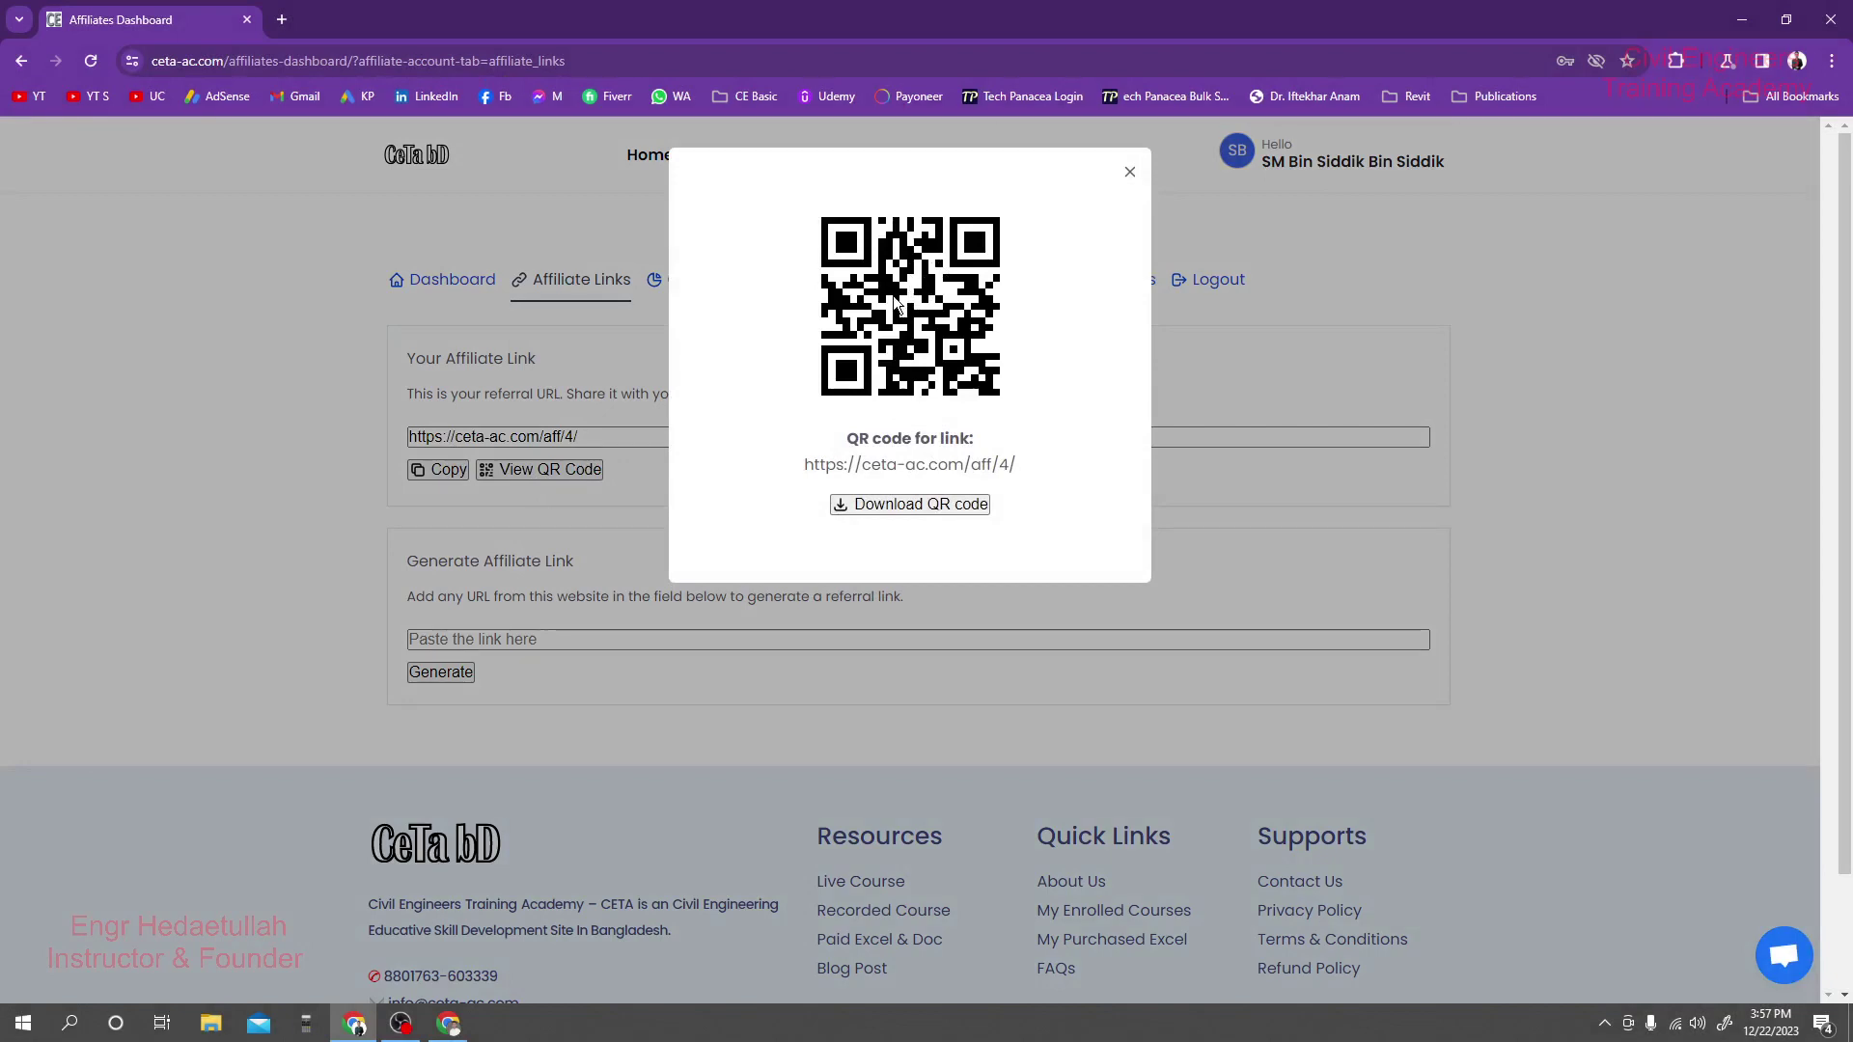
click(907, 503)
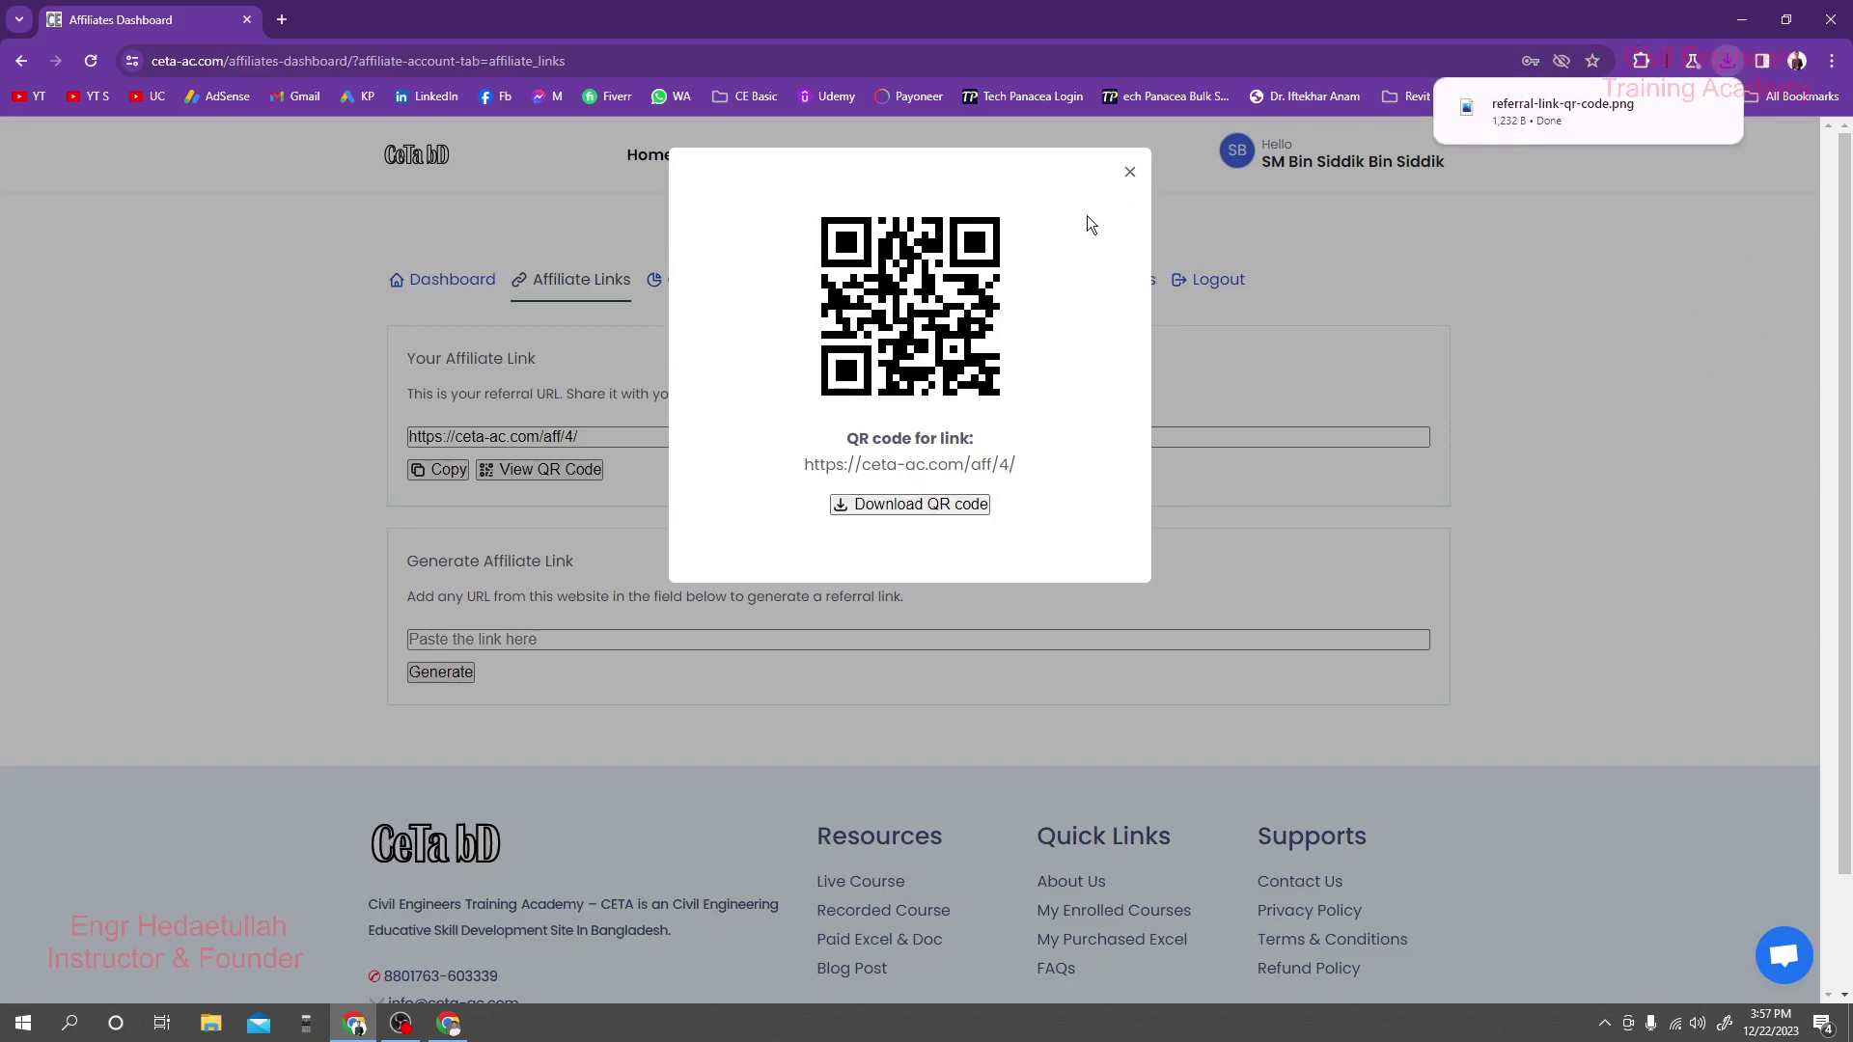
click(1127, 173)
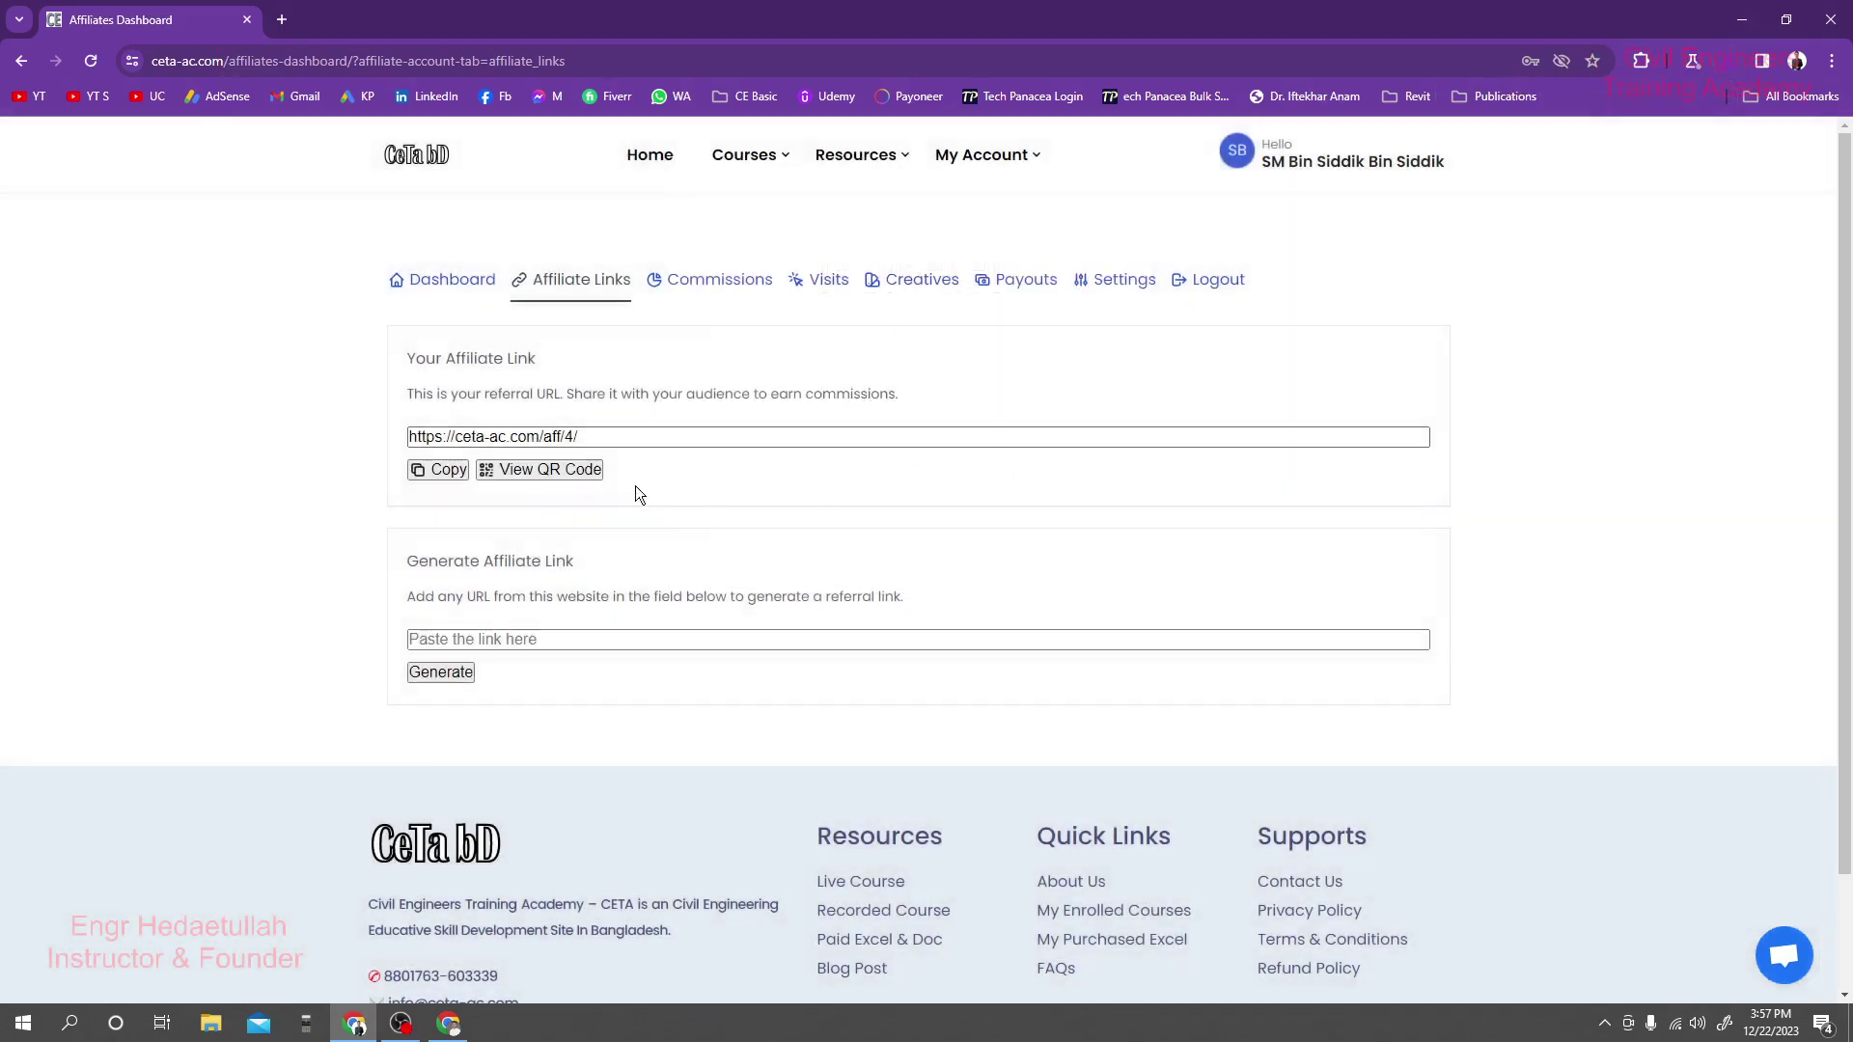
click(440, 471)
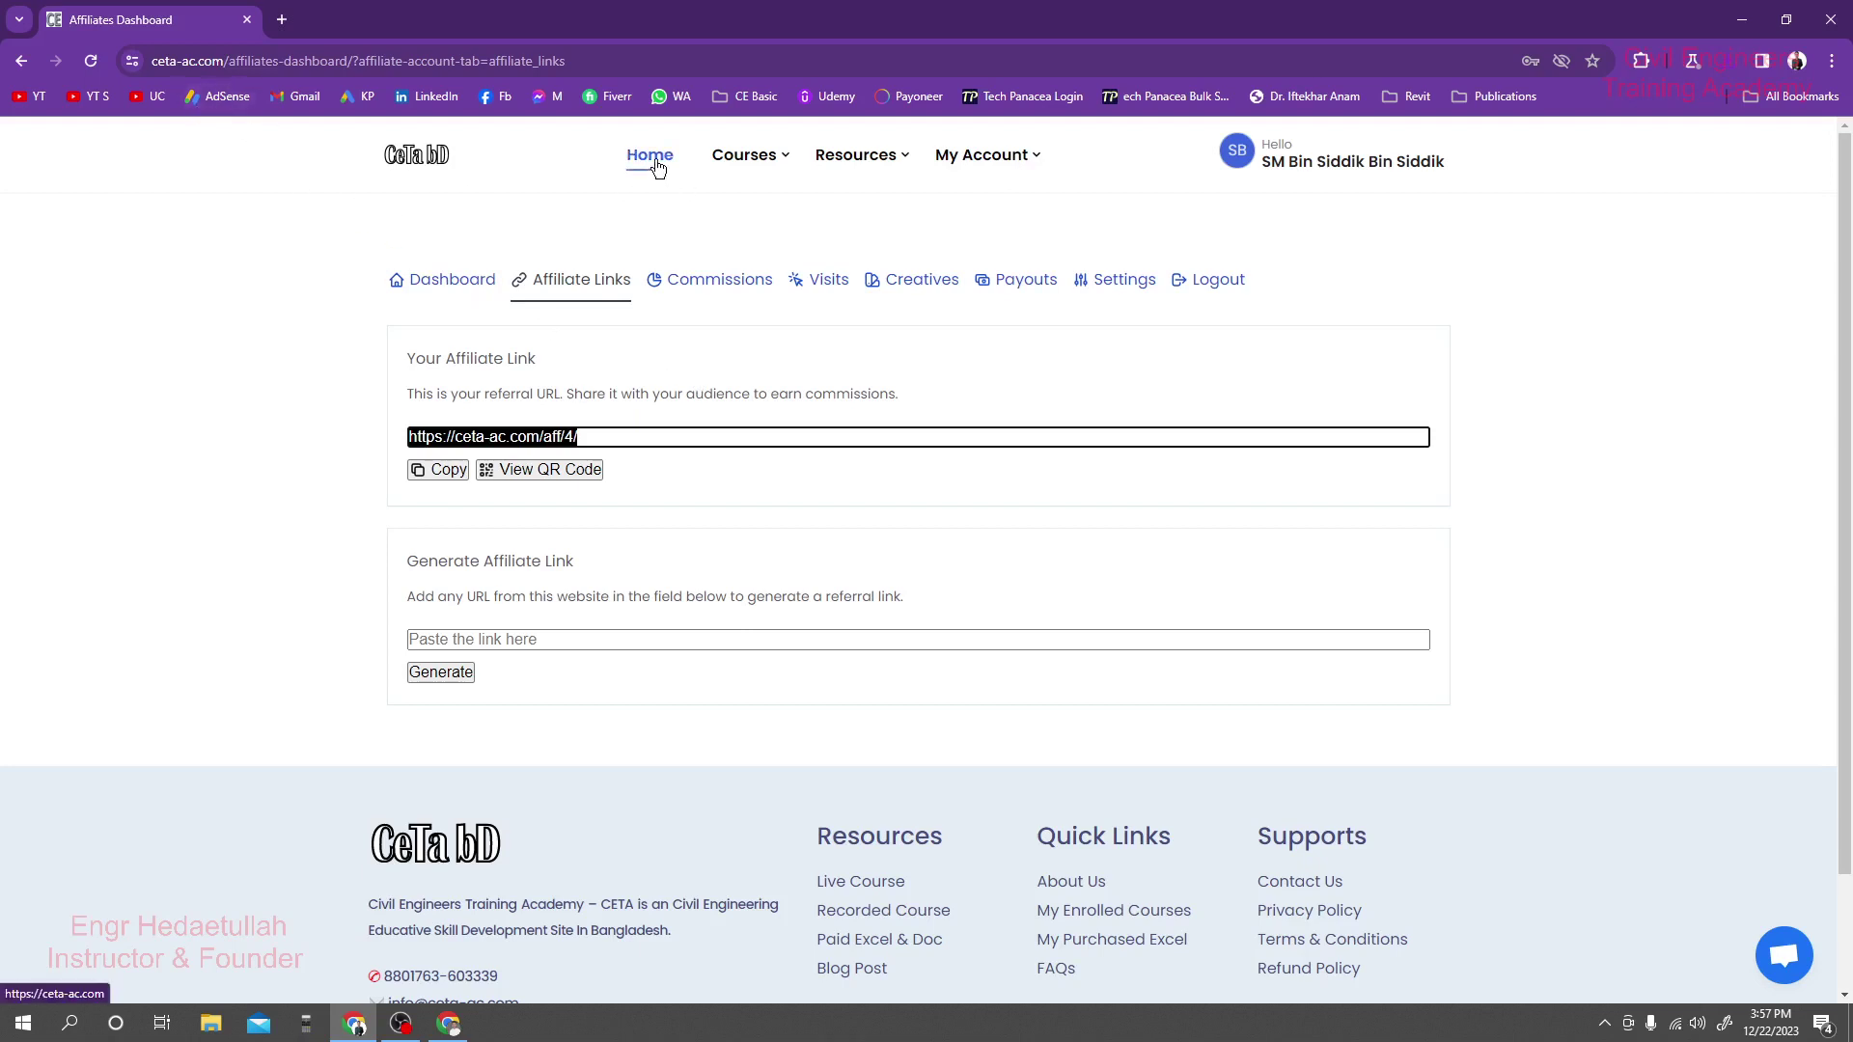
Open Home in a new tab and scroll to the course cards there.
right_click(682, 184)
click(743, 195)
click(308, 18)
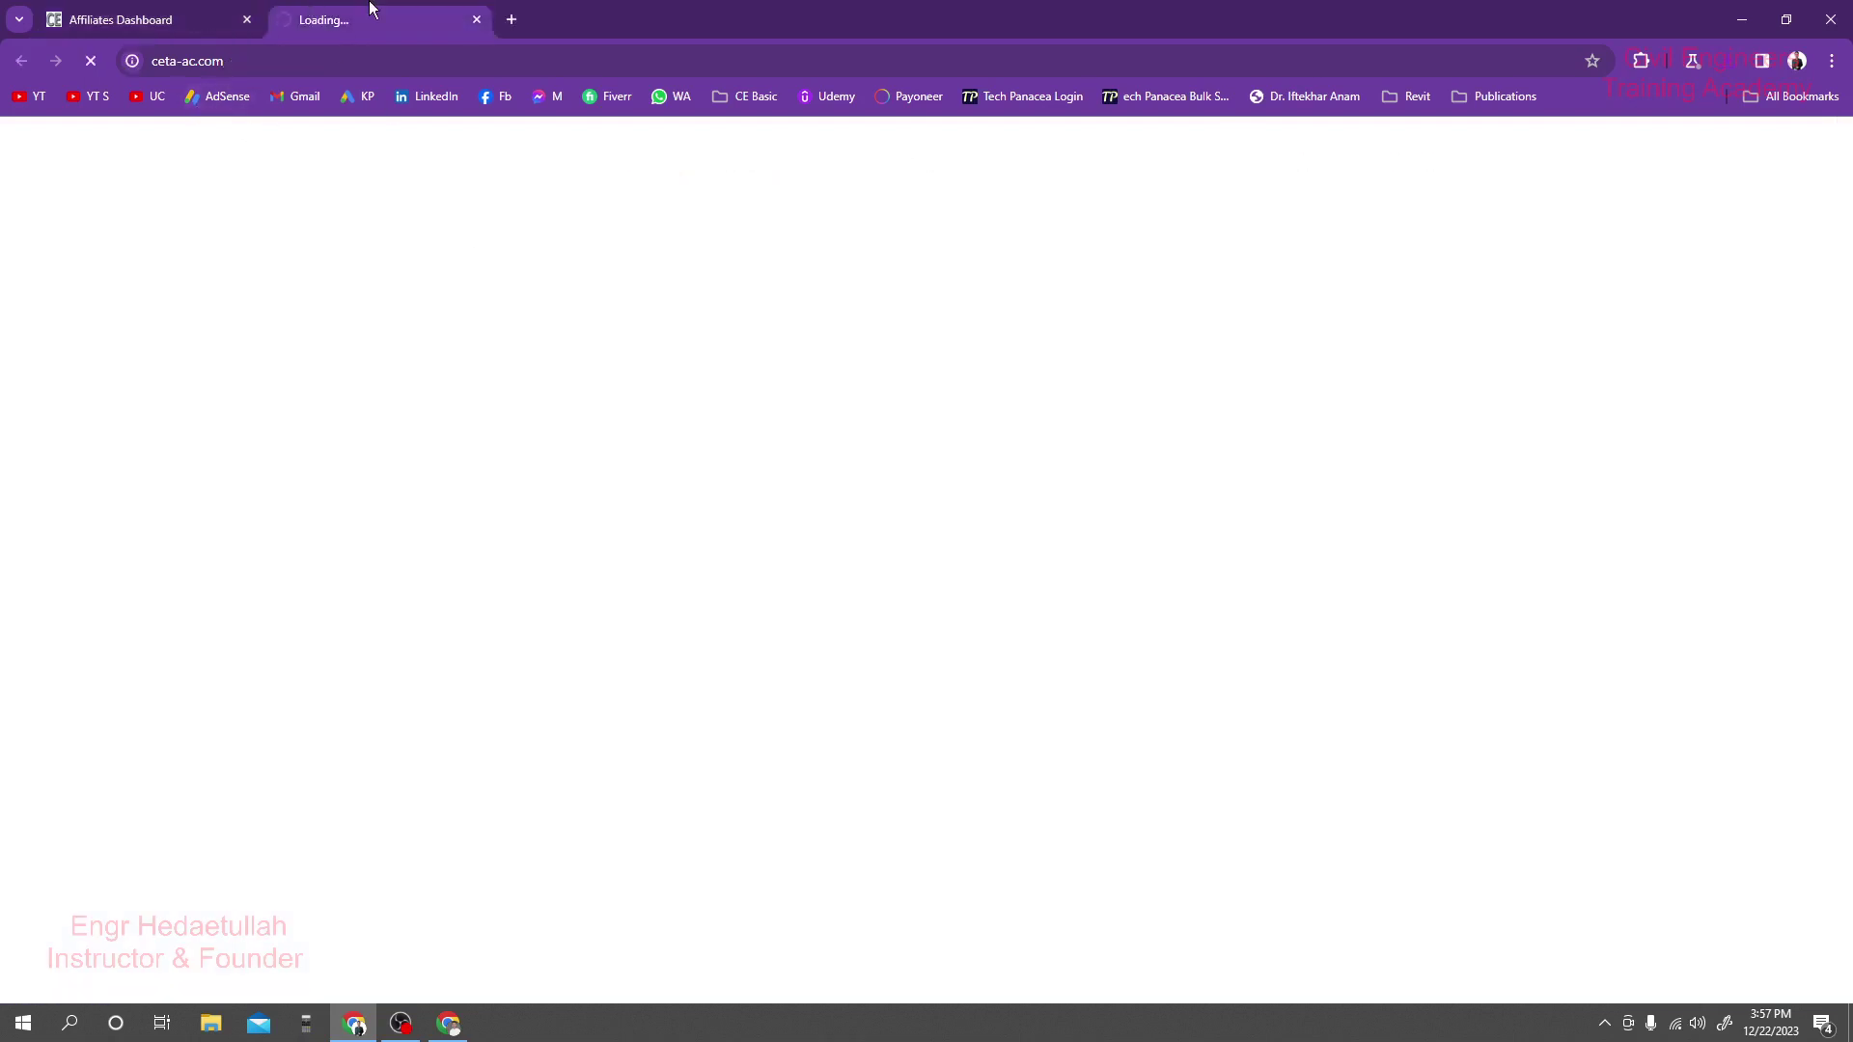
click(186, 12)
click(376, 19)
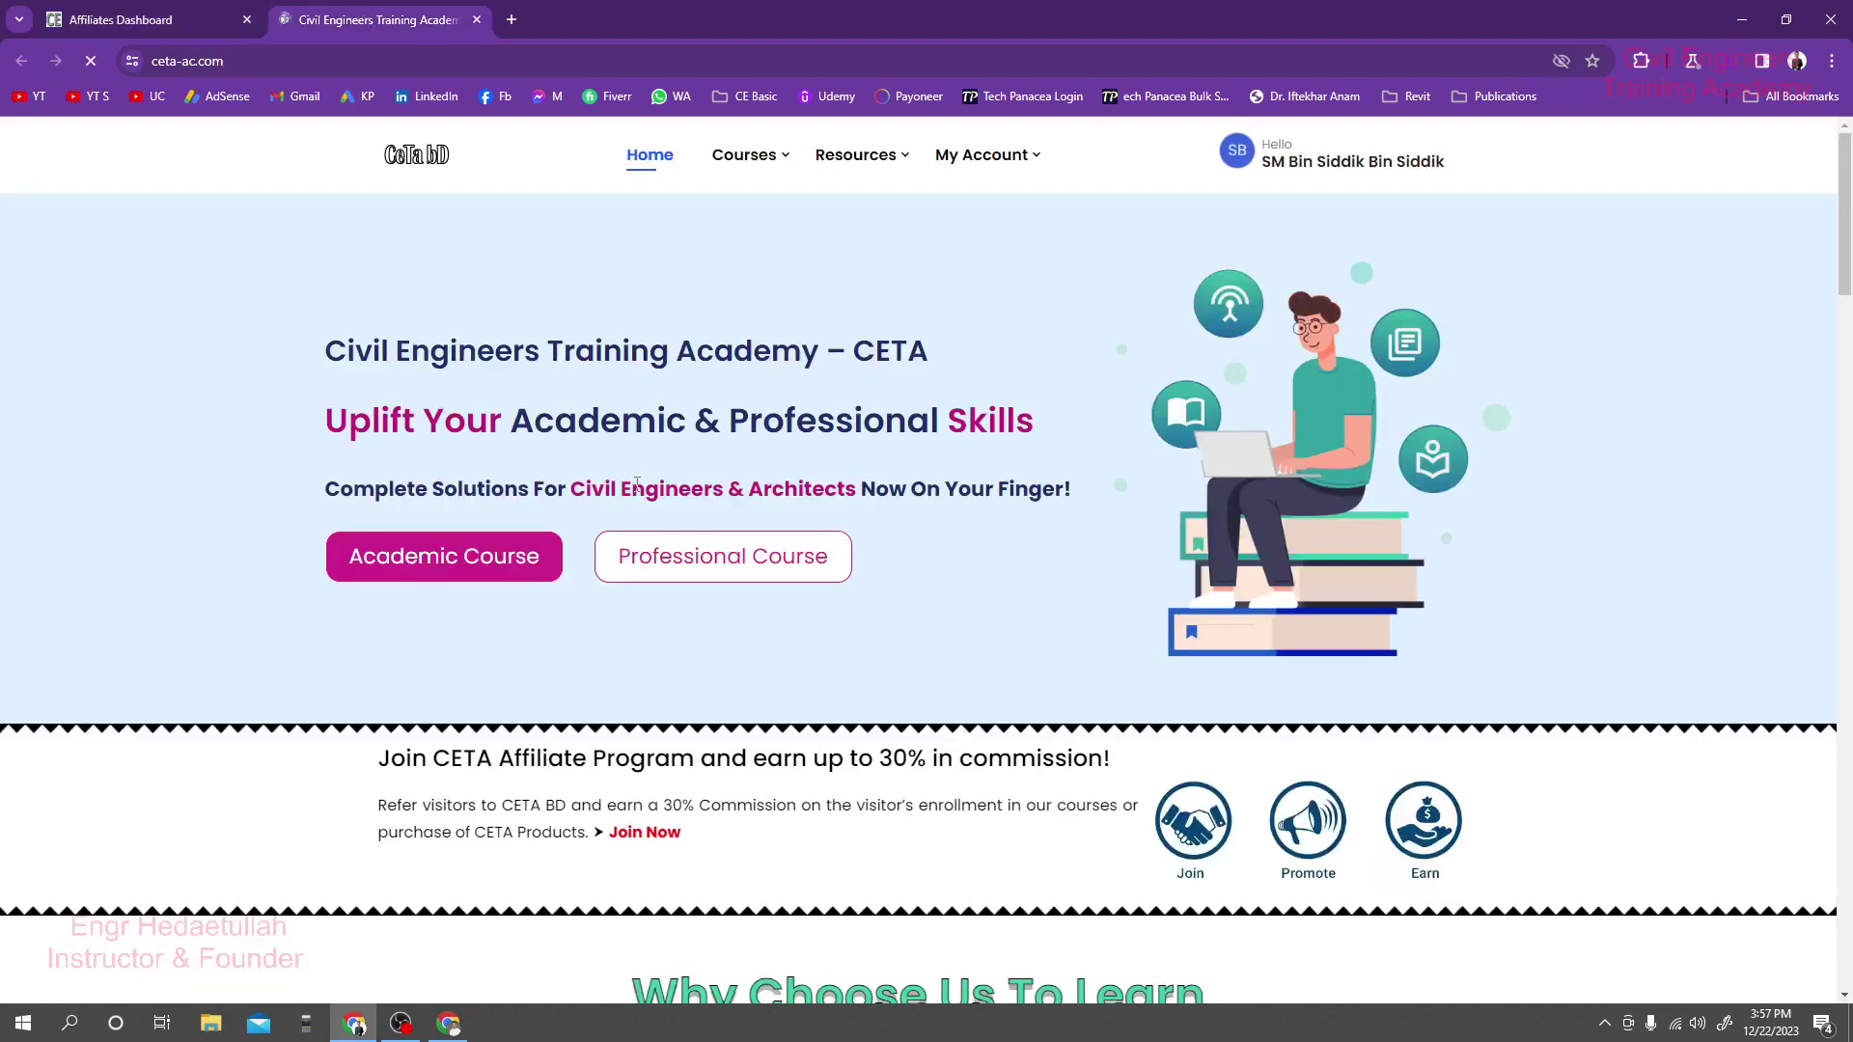
scroll(641, 494, down, 10)
scroll(648, 501, down, 5)
scroll(550, 311, up, 3)
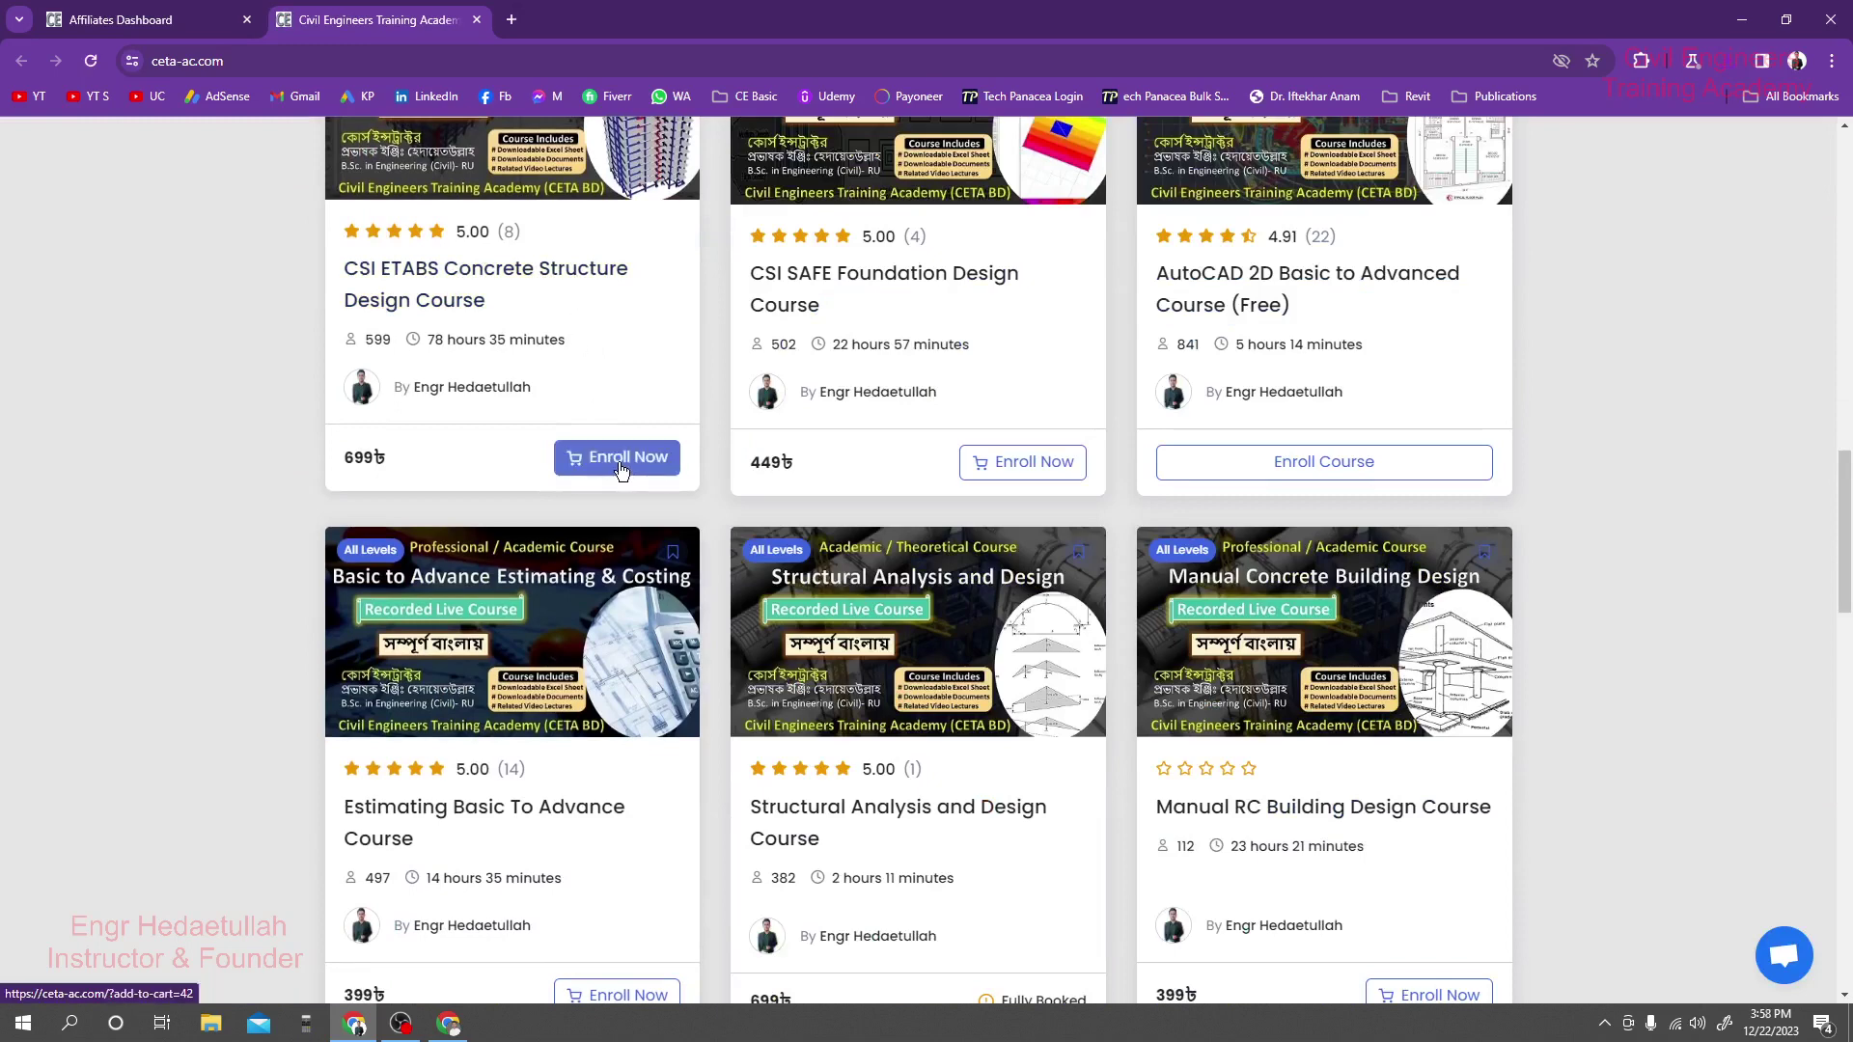
Paste the CSI ETABS course page address into Generate Affiliate Link and generate a referral link.
right_click(545, 273)
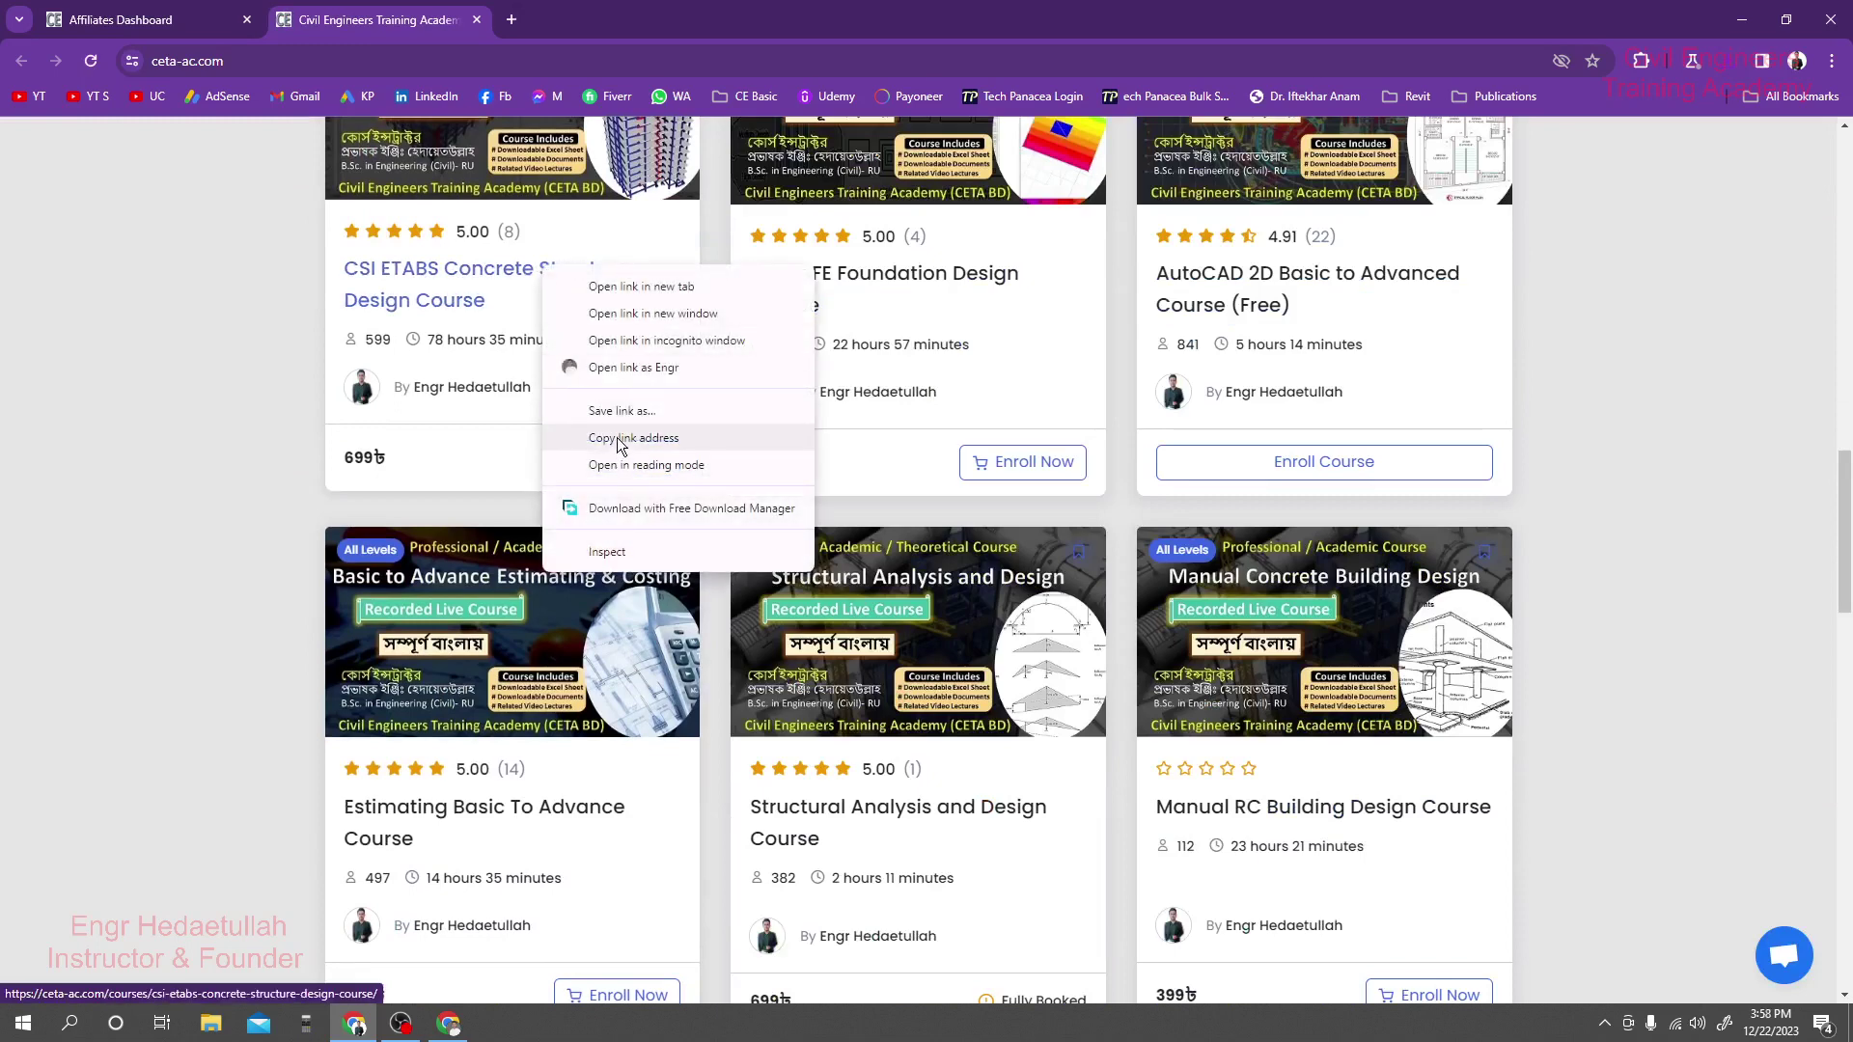
click(617, 437)
key(ctrl+Tab)
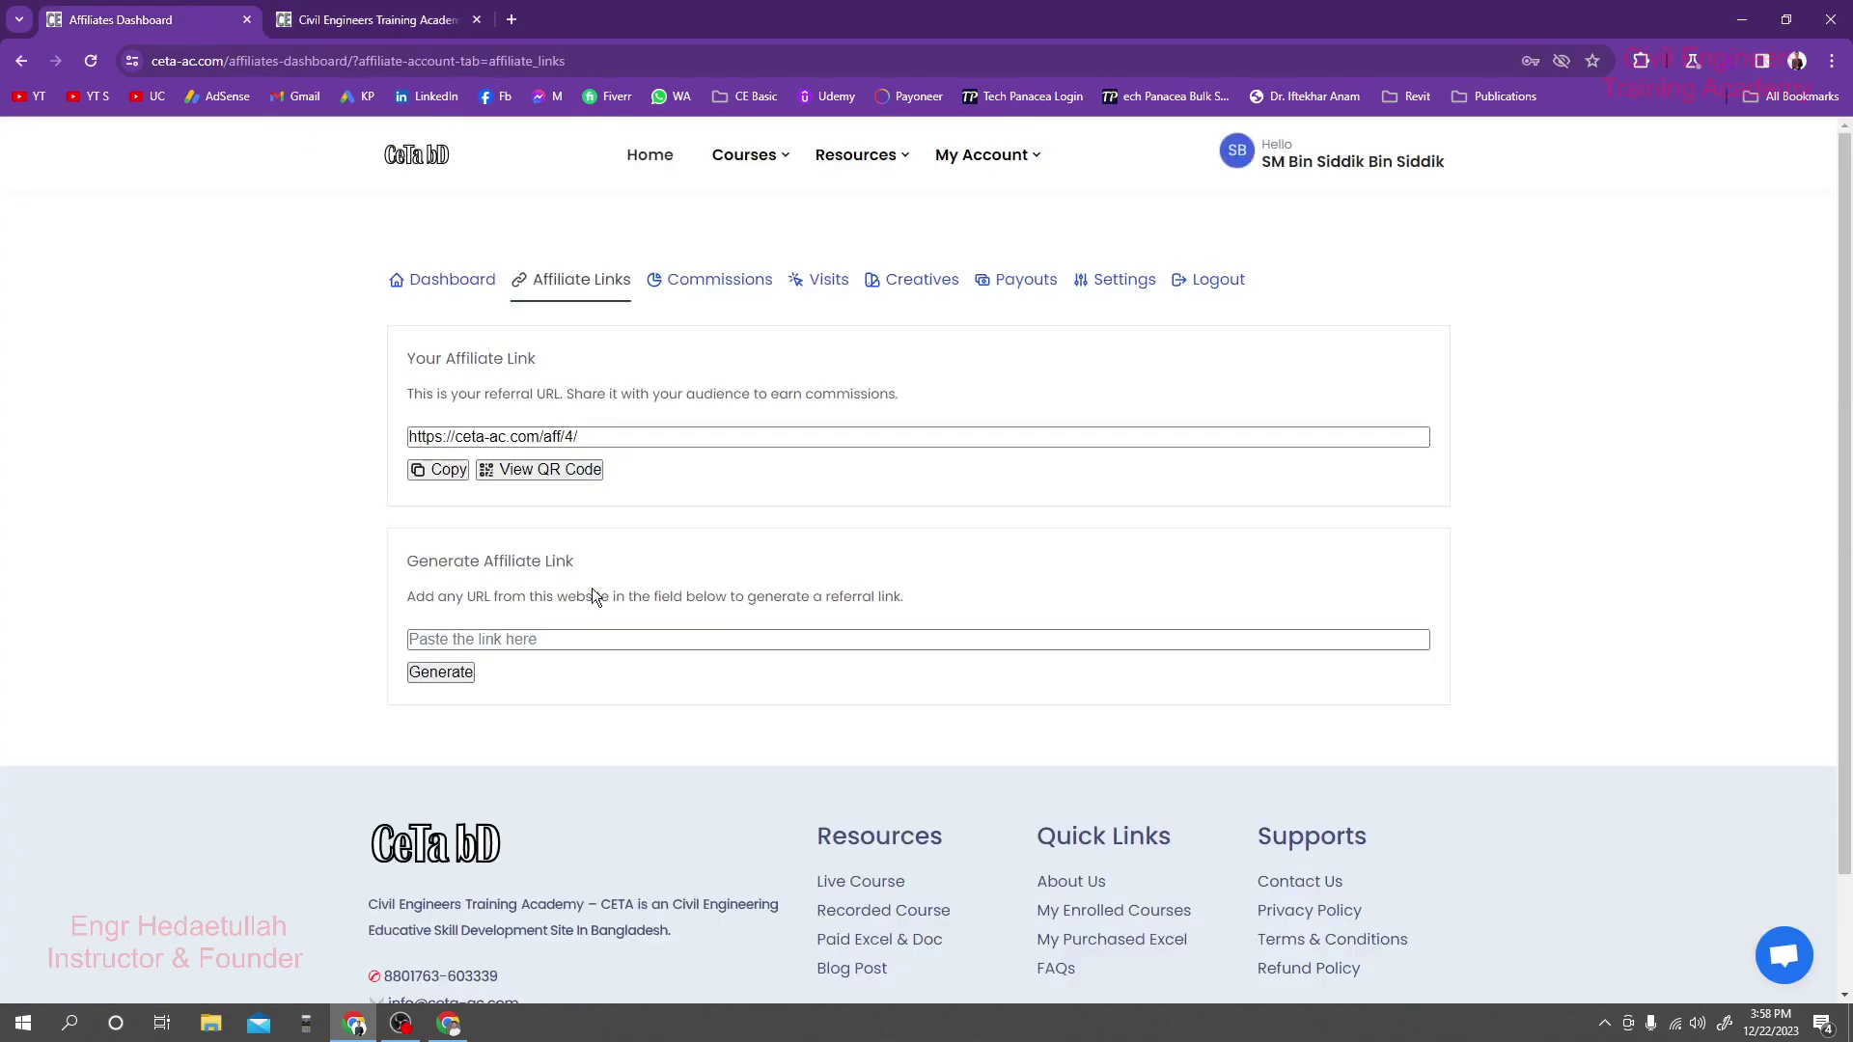
click(557, 637)
right_click(557, 636)
click(611, 444)
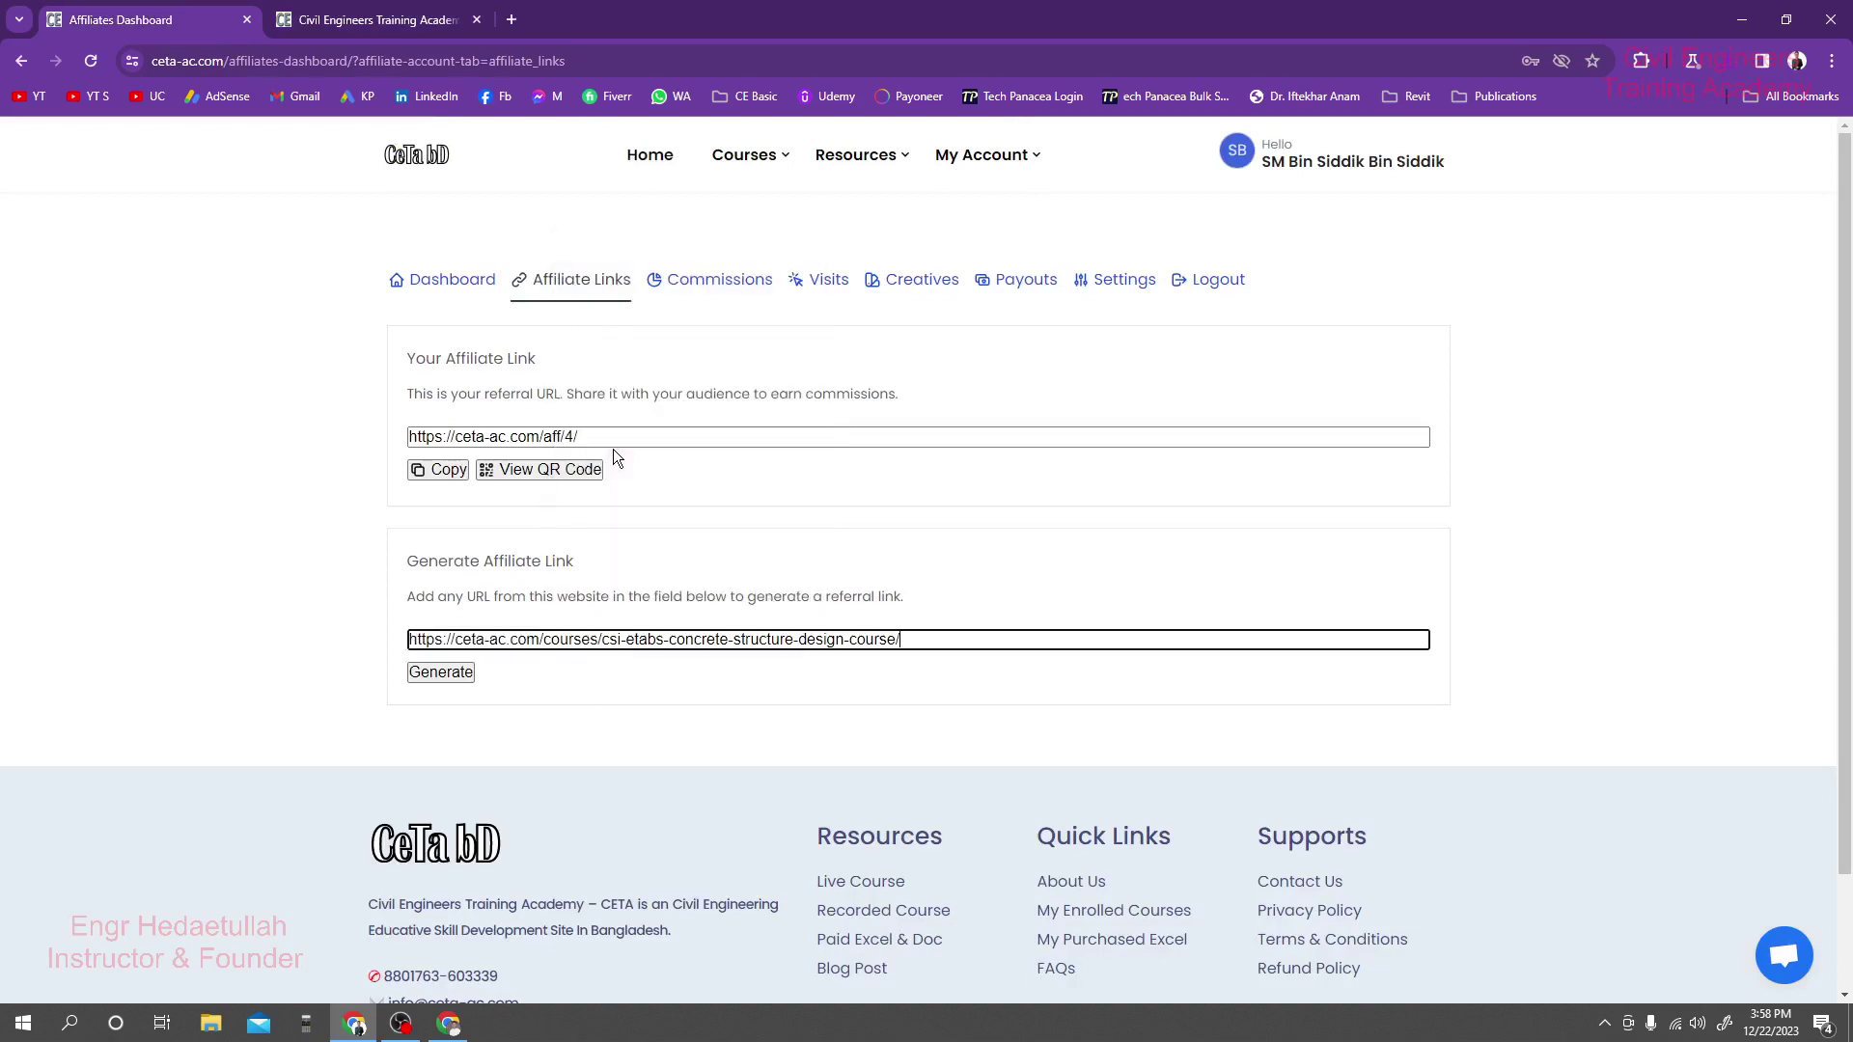
click(442, 672)
Copy the generated ETABS referral link ending in aff/4/.
scroll(676, 666, down, 1)
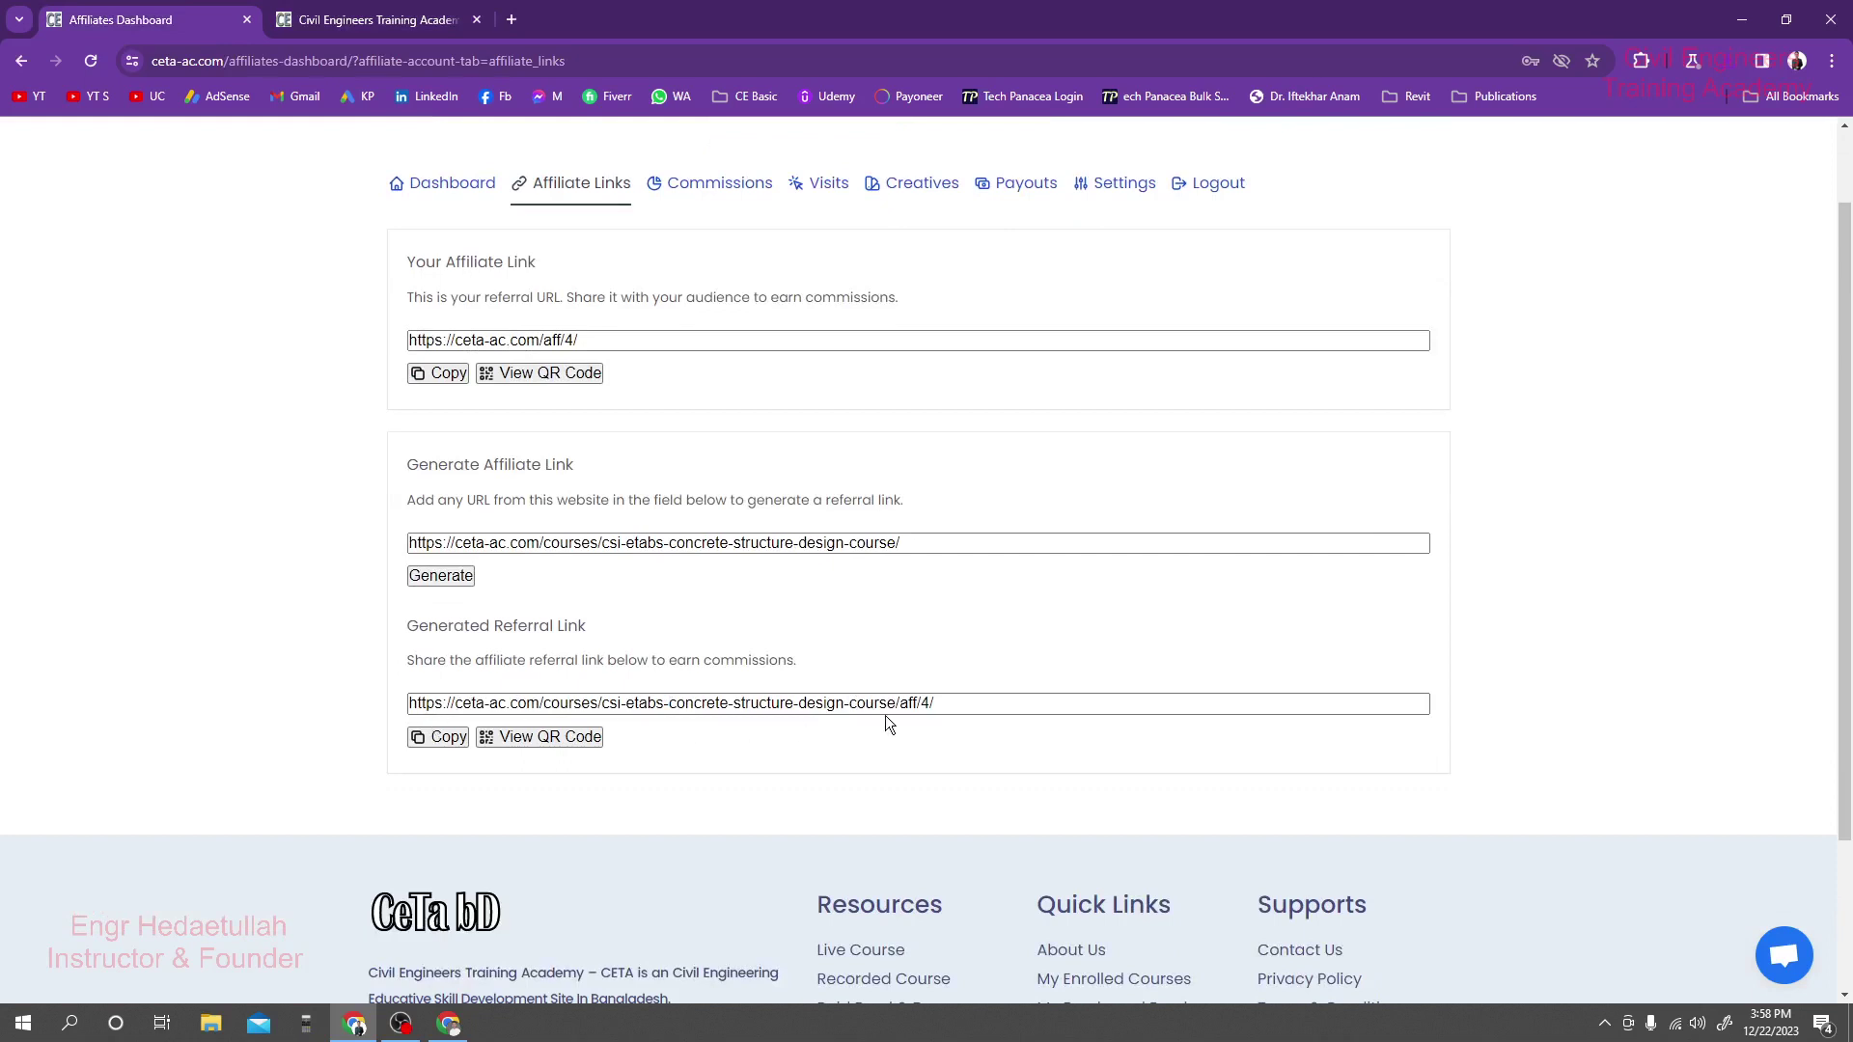
click(439, 736)
scroll(566, 671, down, 1)
click(434, 643)
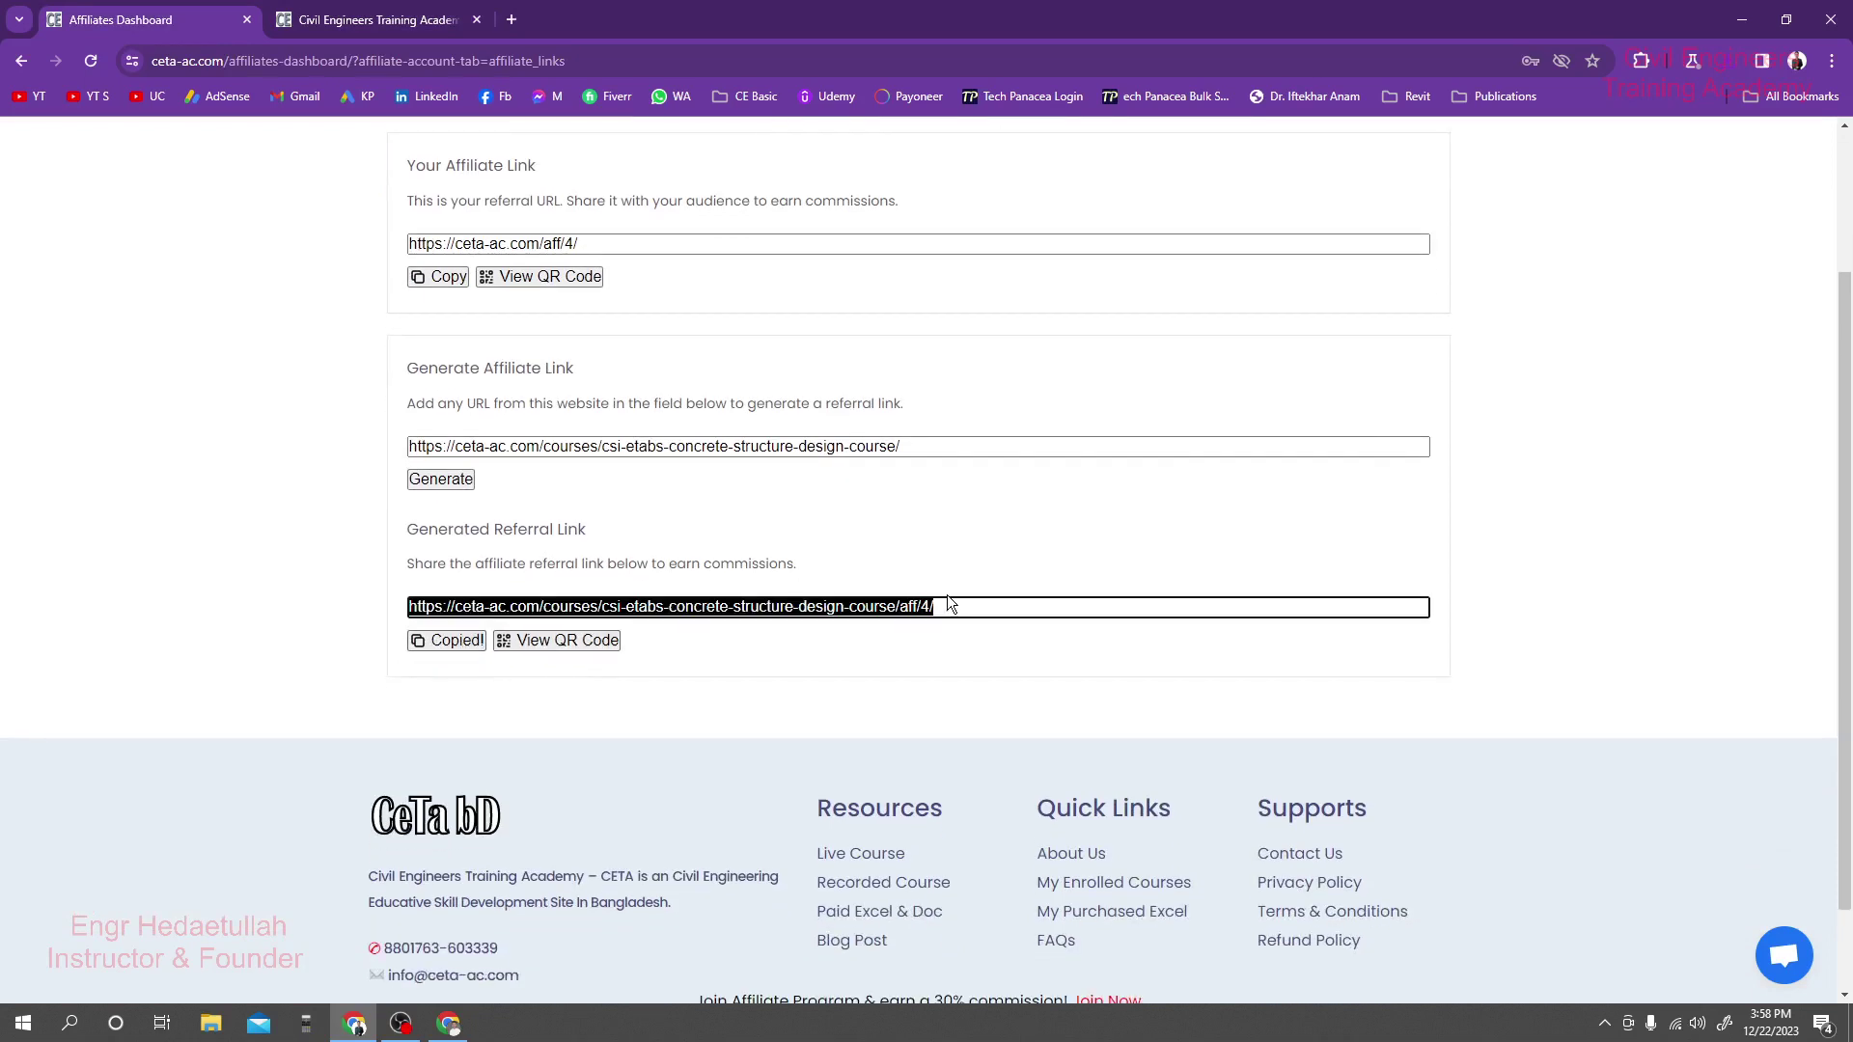
click(1021, 639)
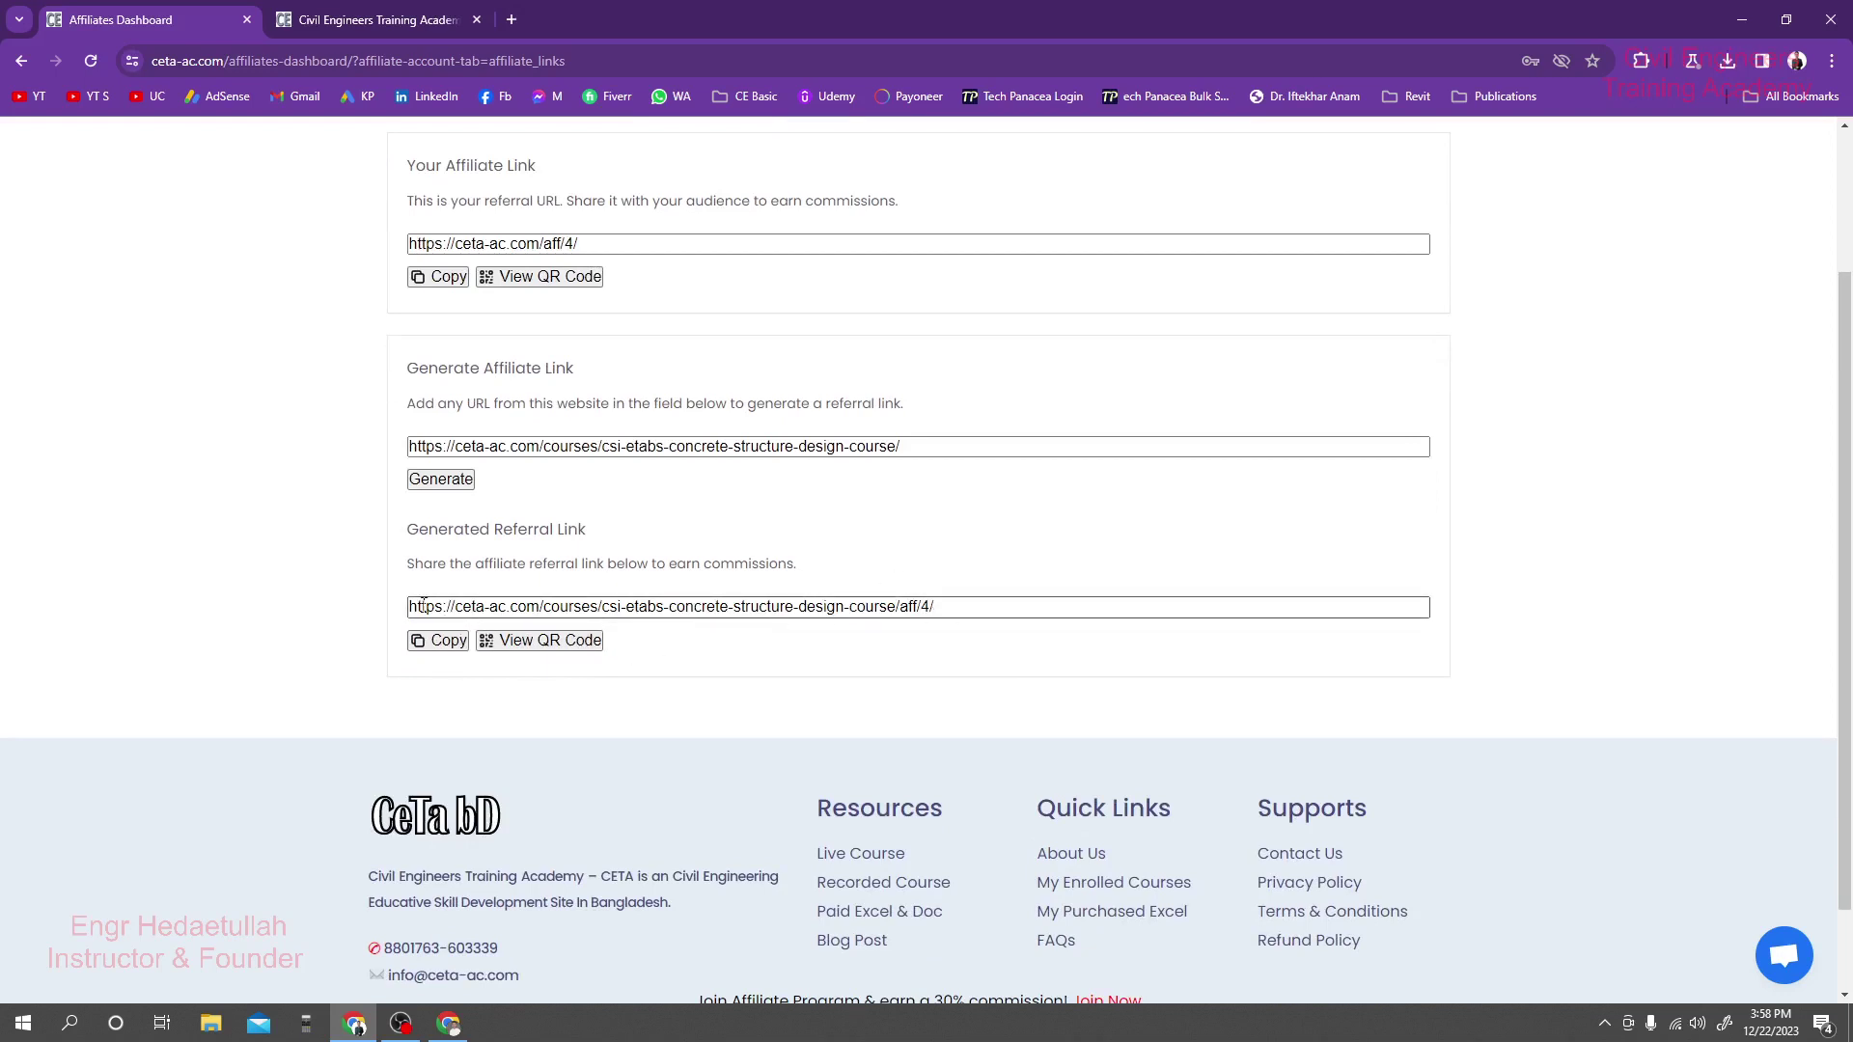
drag(423, 604, 355, 613)
click(1001, 612)
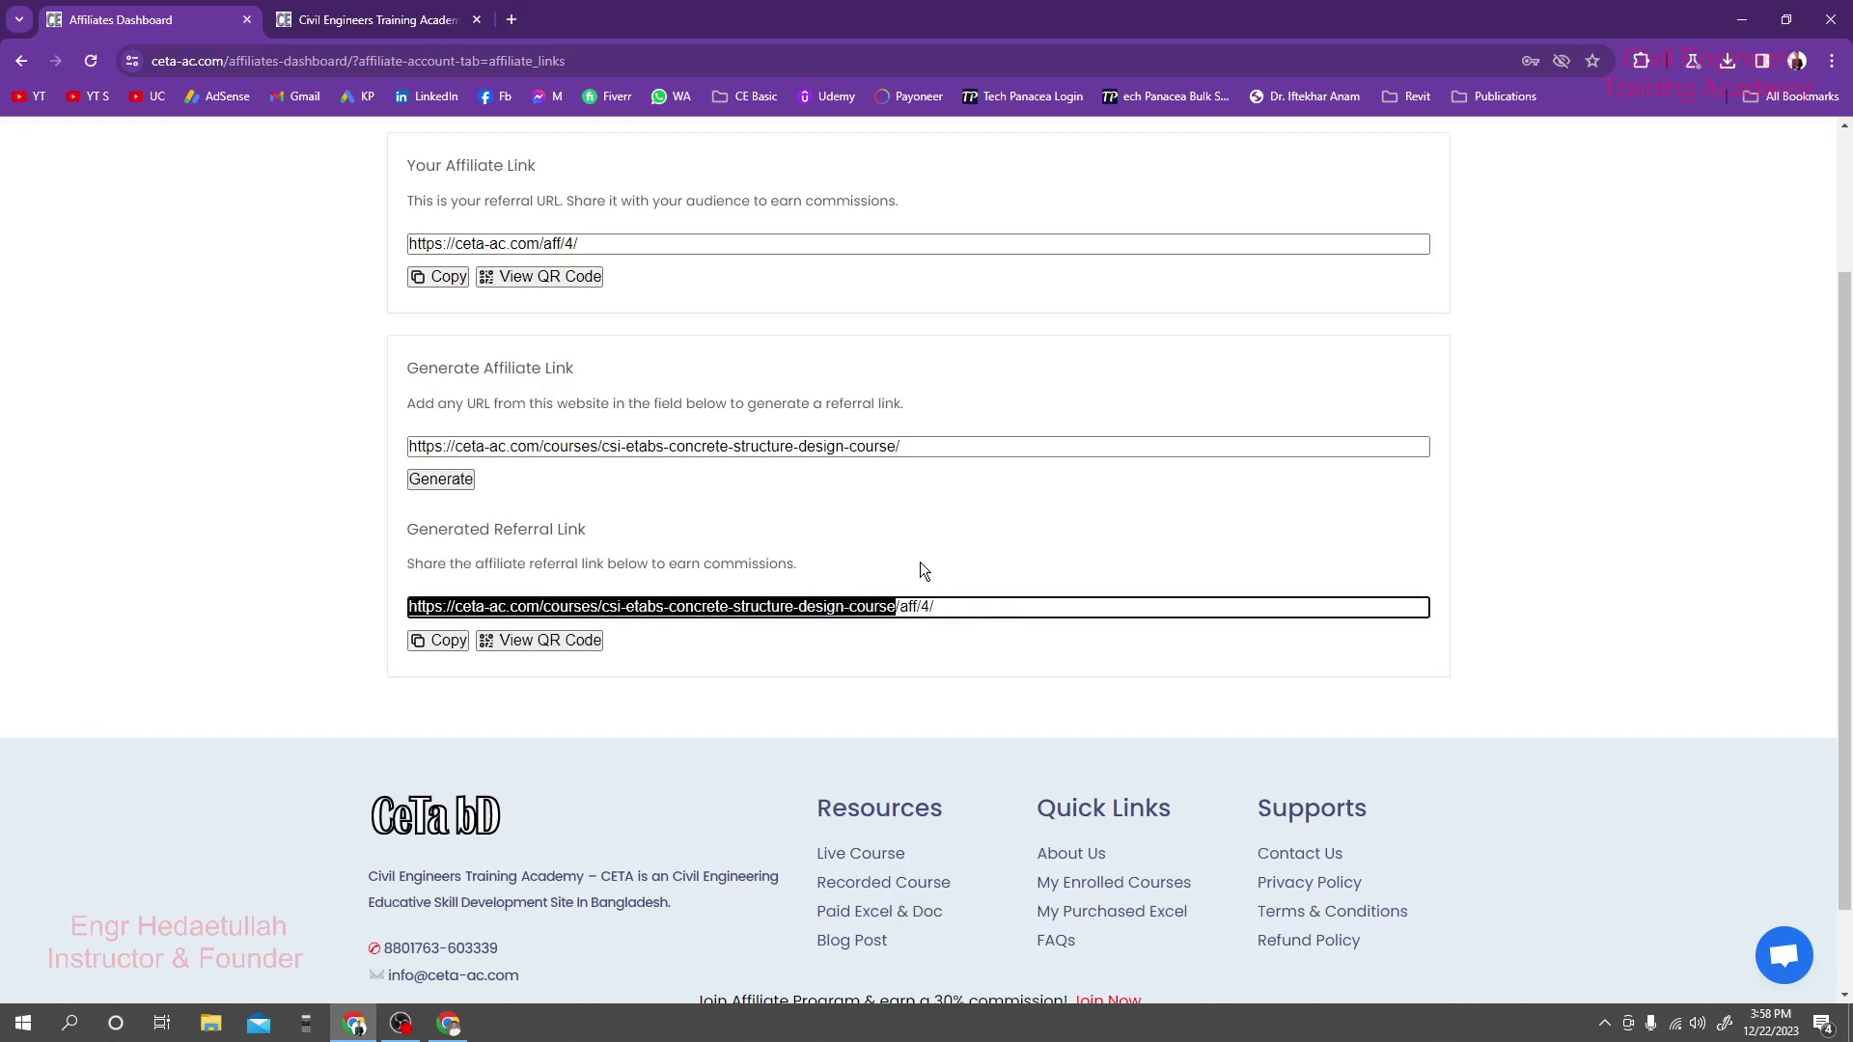
scroll(802, 570, up, 1)
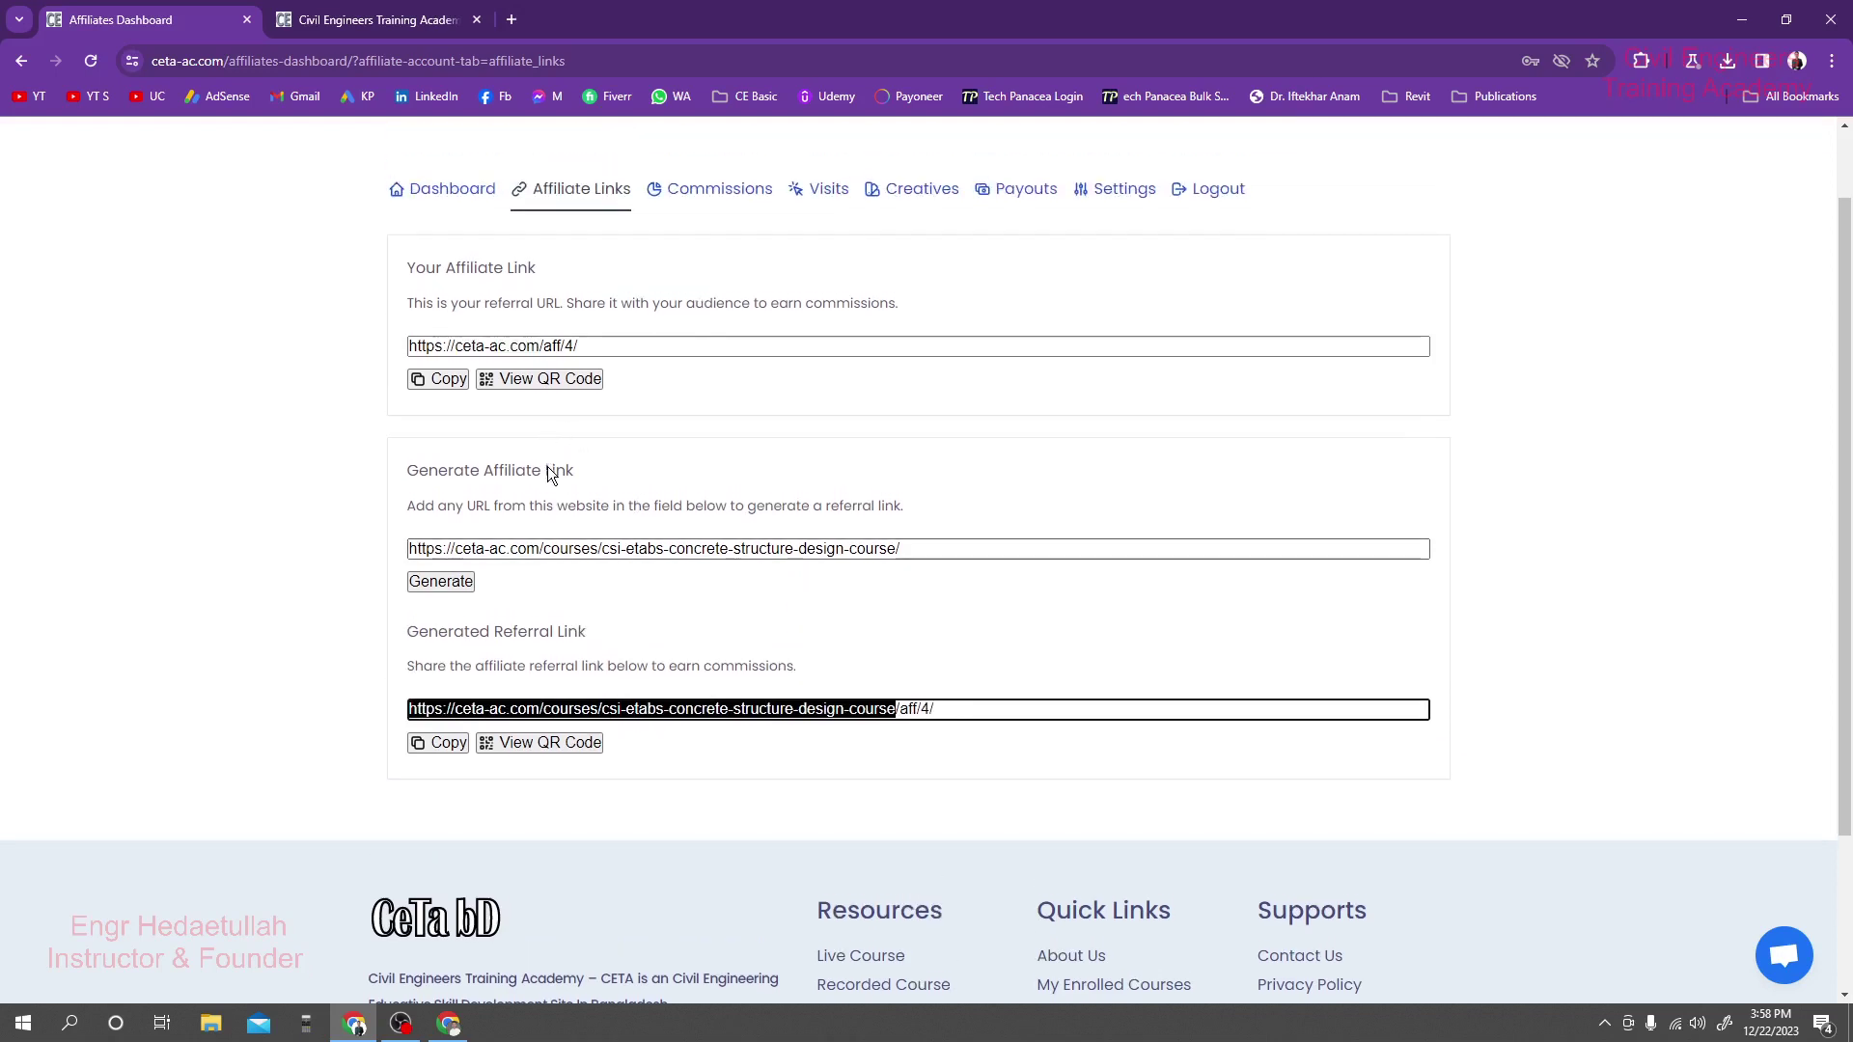
scroll(547, 473, up, 1)
Copy the main affiliate link with the Copy button and the right-click Copy option.
click(610, 437)
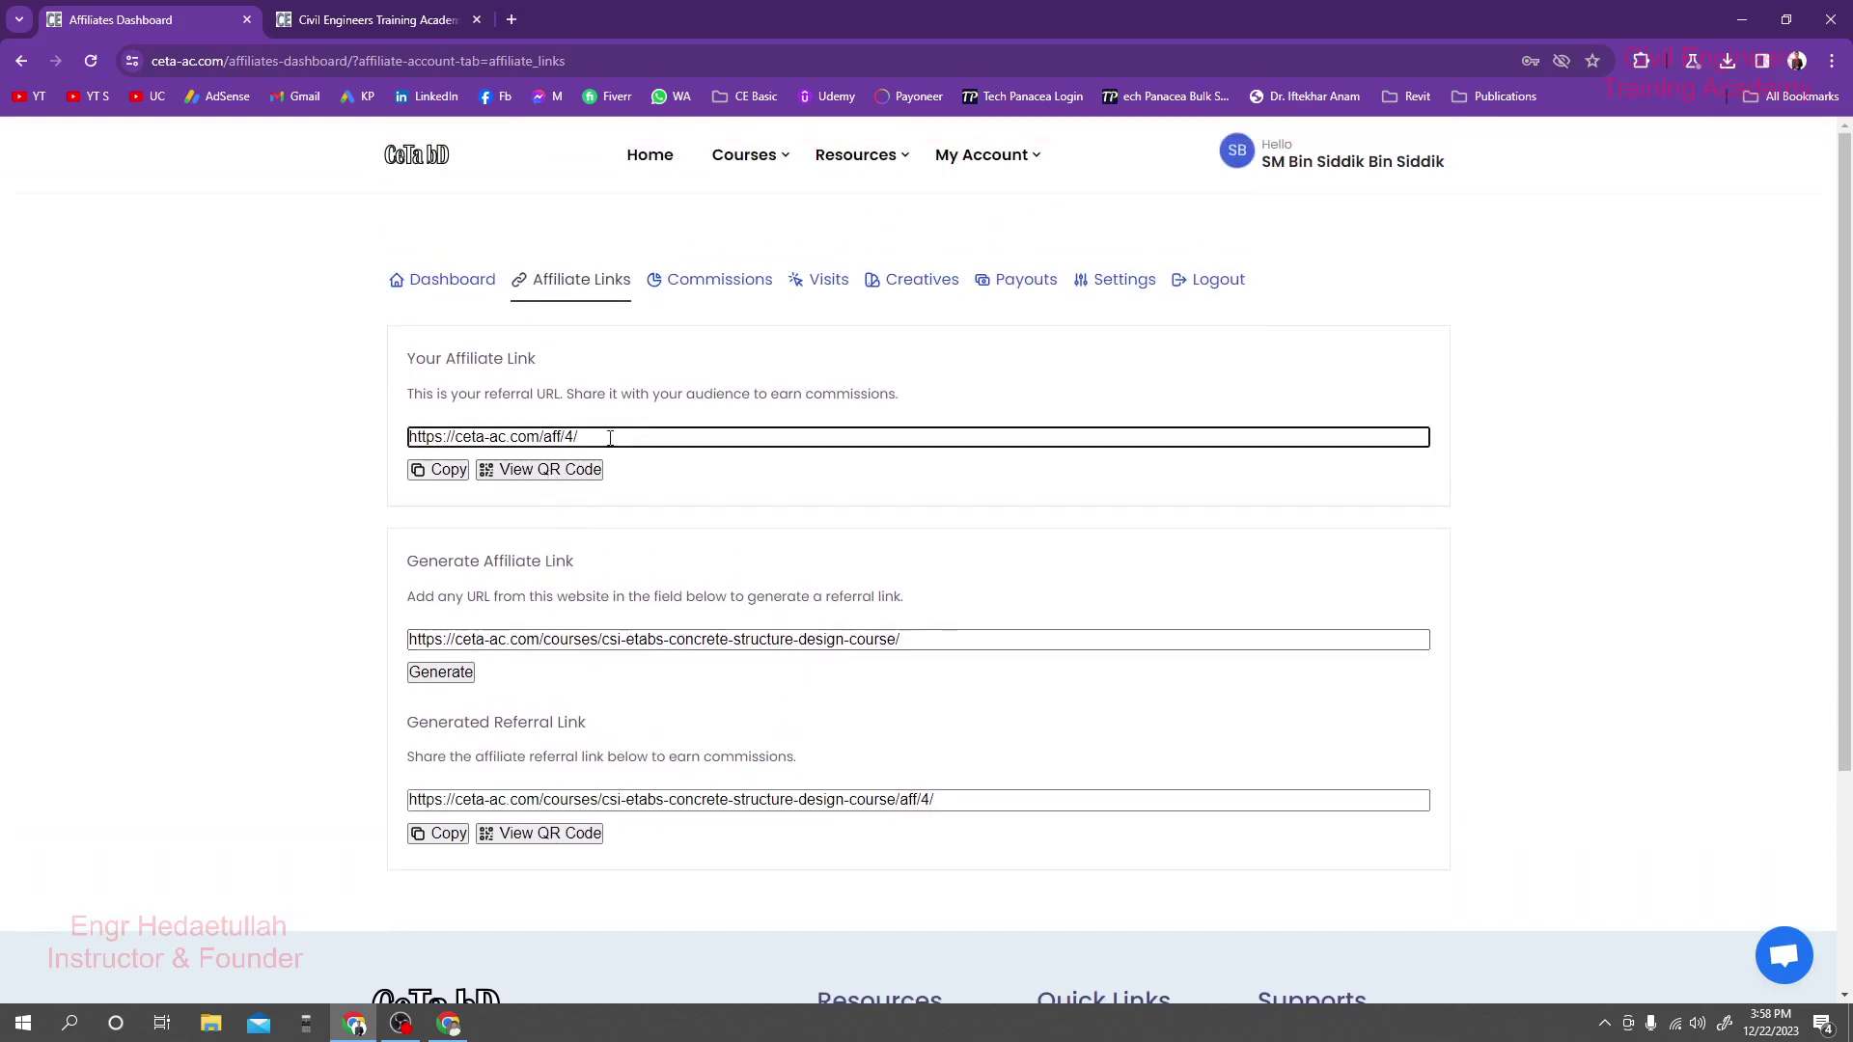
click(431, 470)
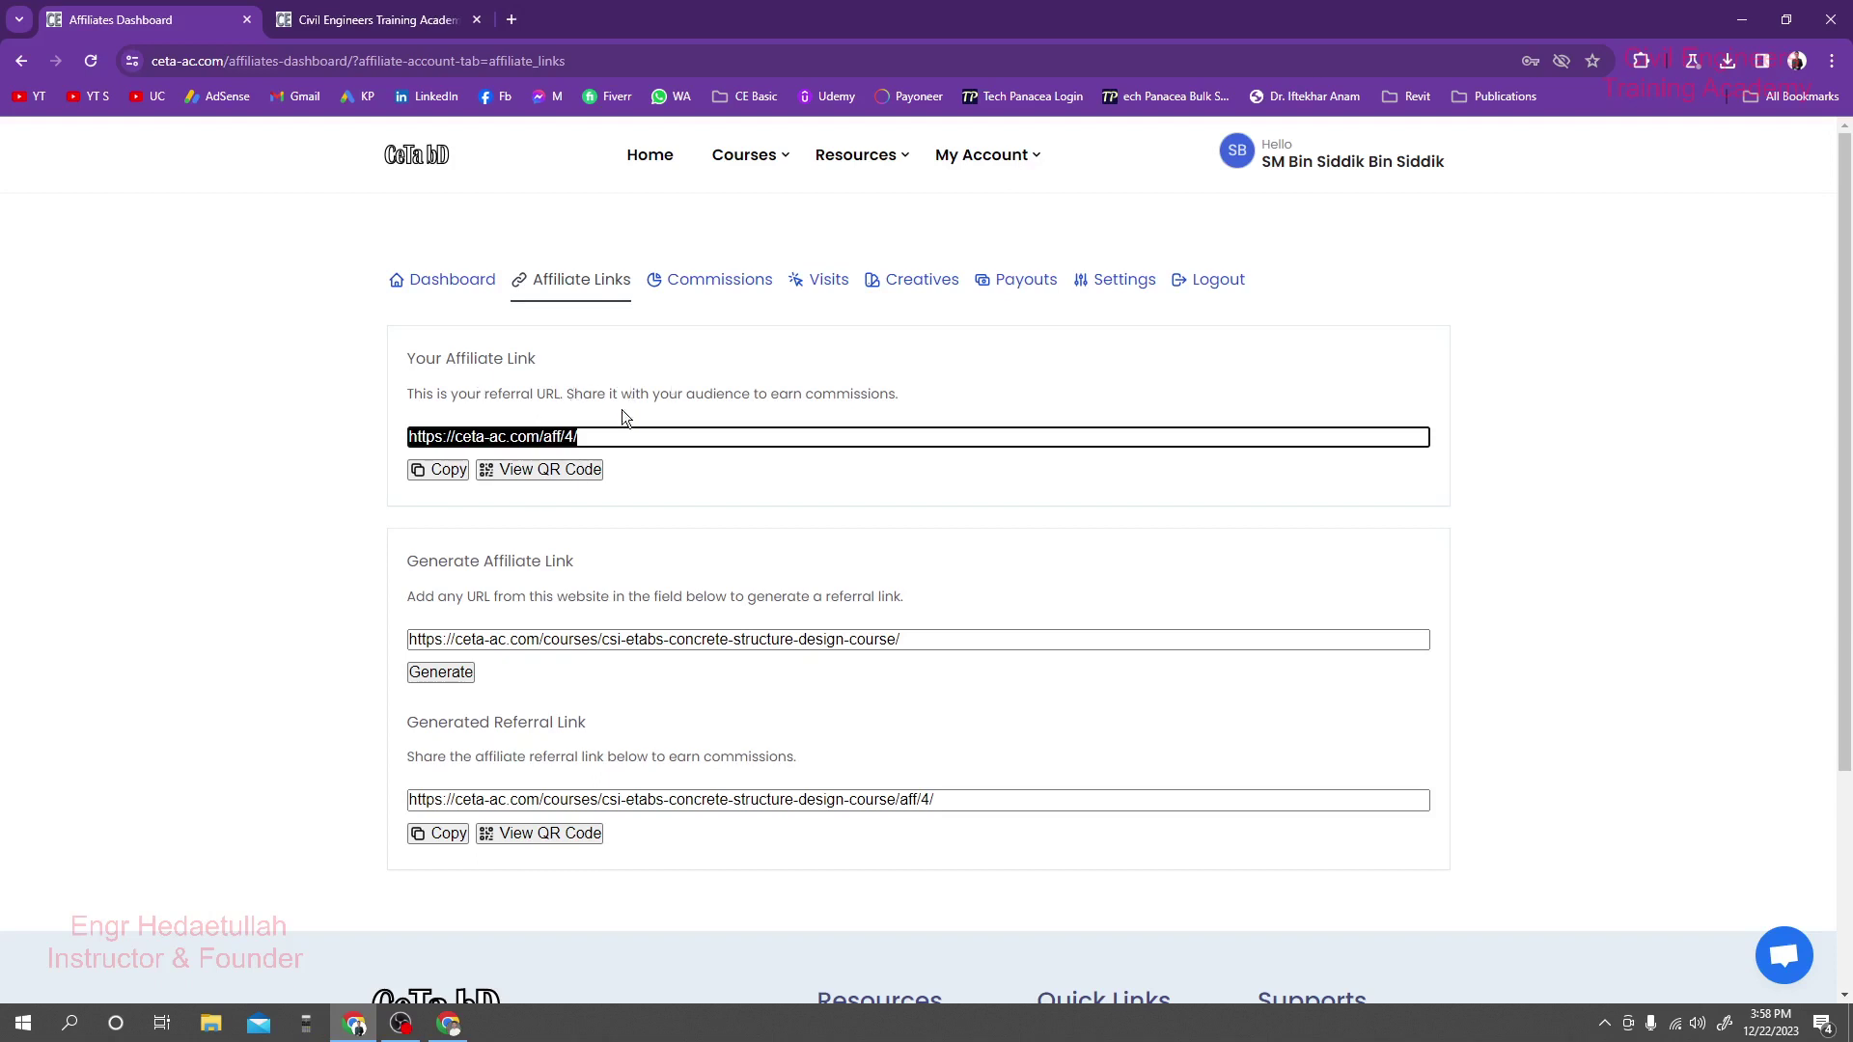
click(600, 436)
right_click(530, 442)
click(552, 451)
Switch to the Gmail browser window and open a new private browsing window.
click(1832, 60)
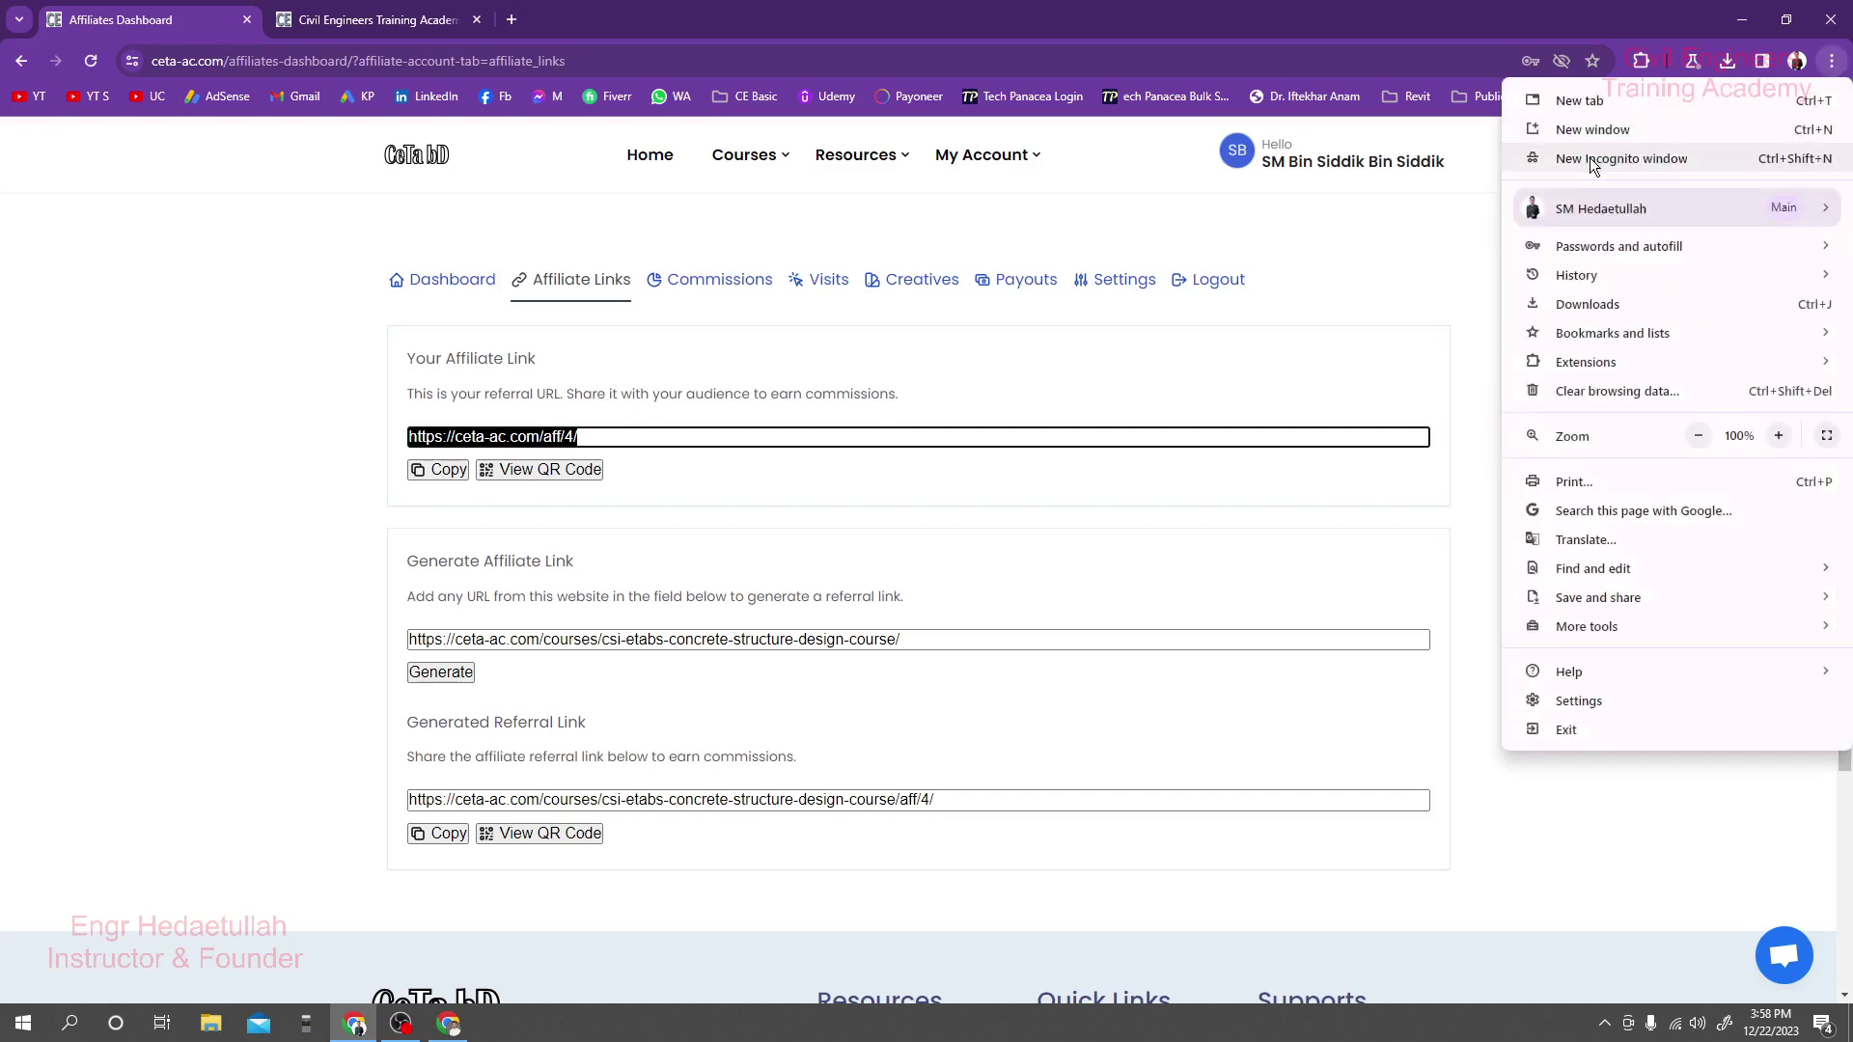
click(333, 401)
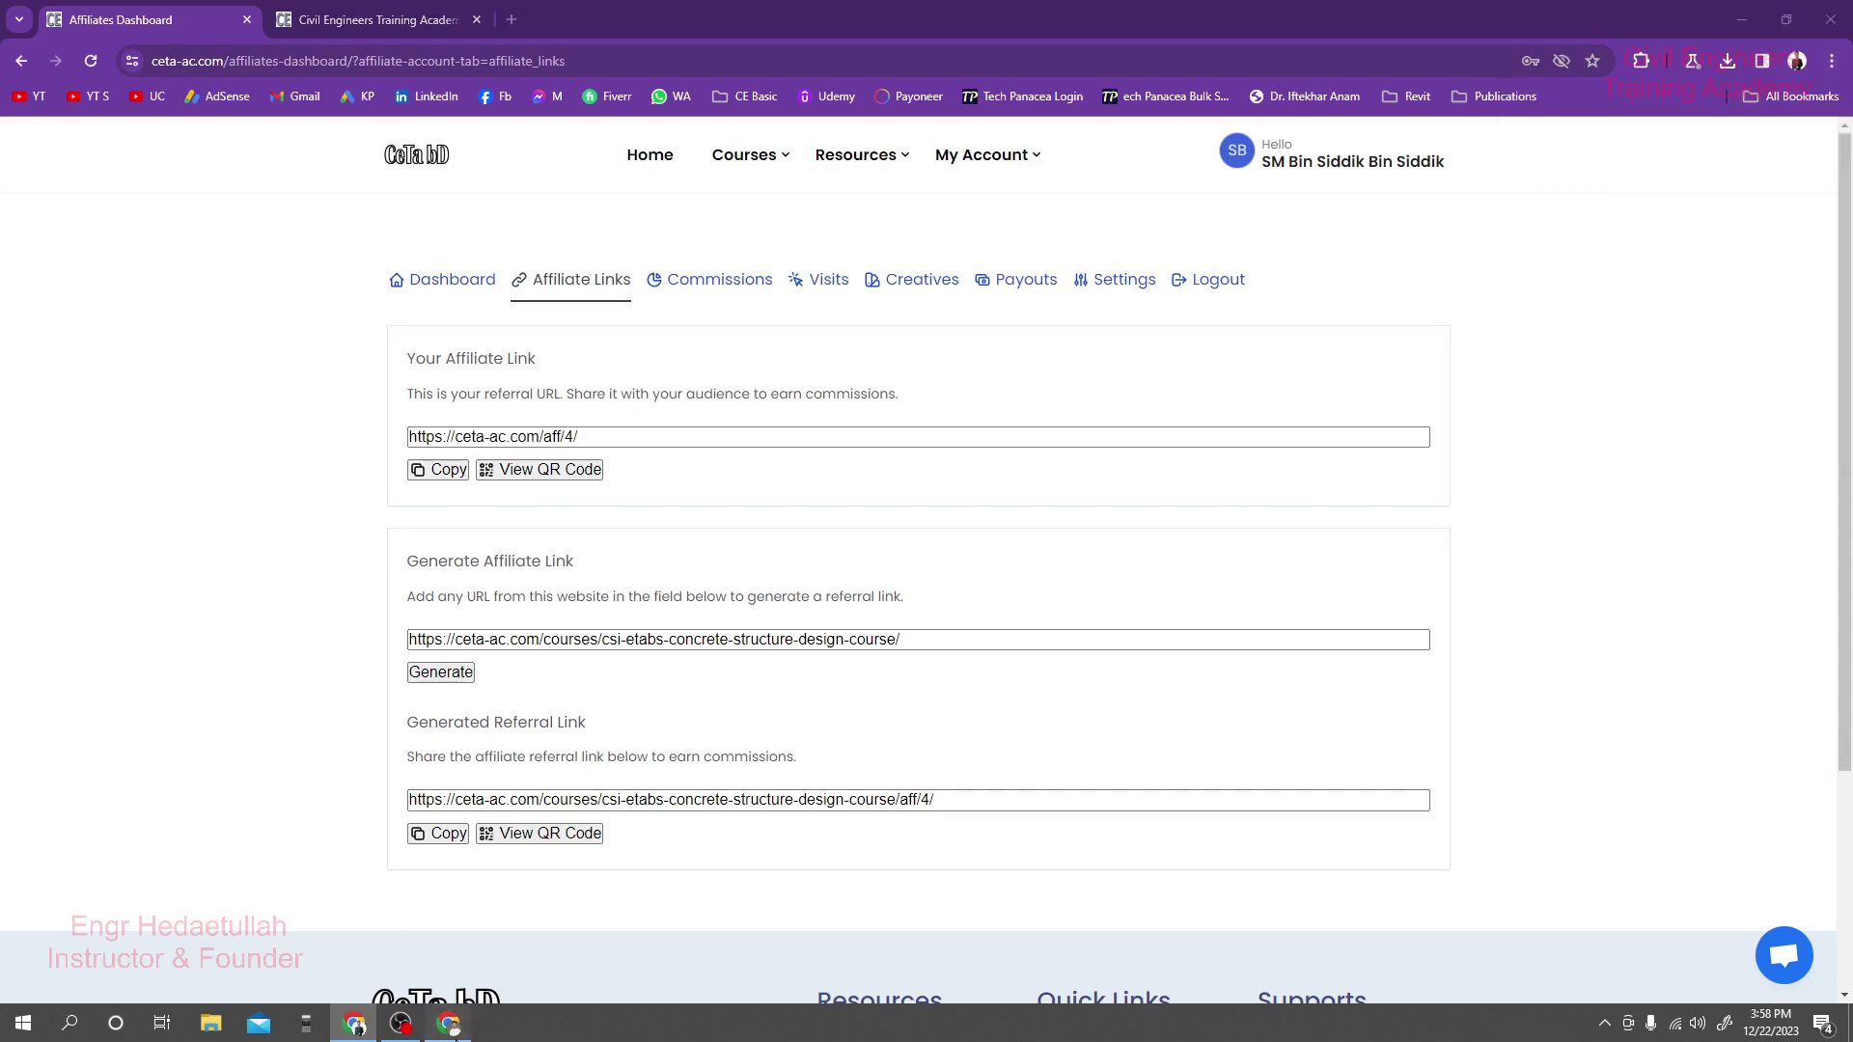
click(448, 1023)
click(1832, 61)
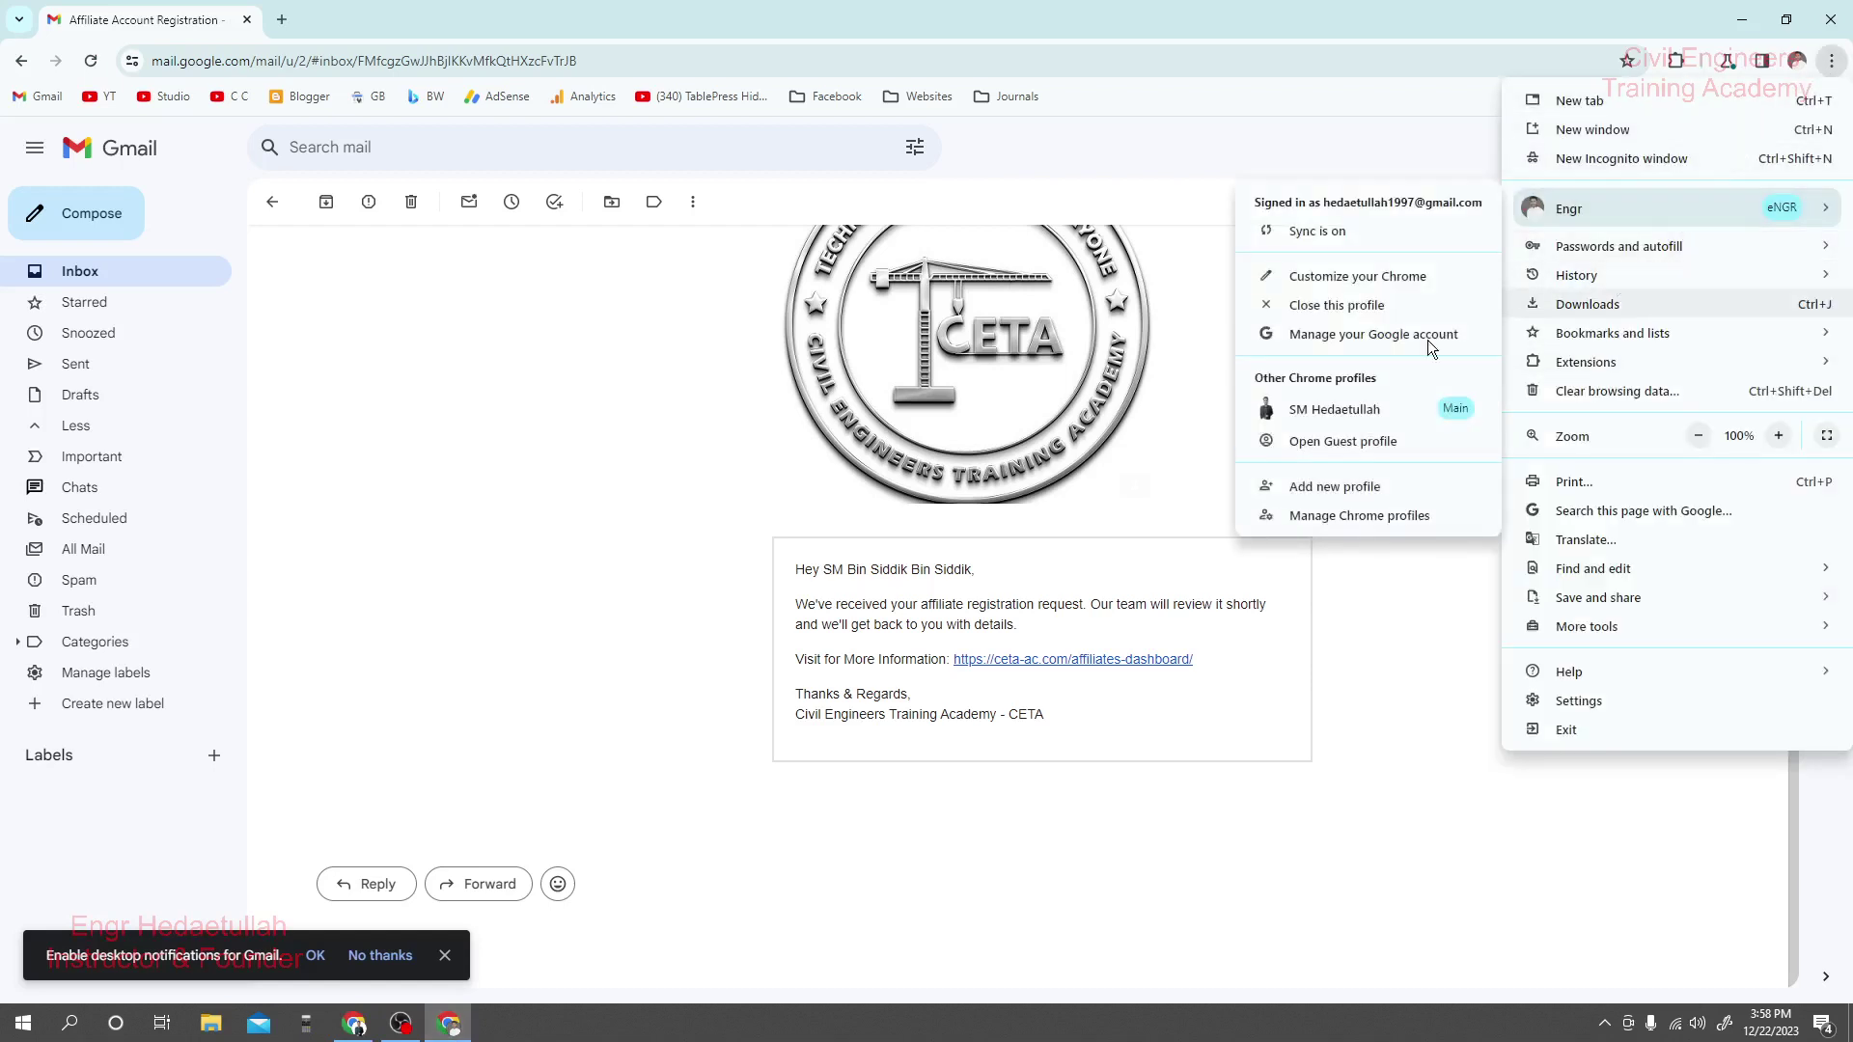
click(746, 501)
scroll(746, 502, up, 2)
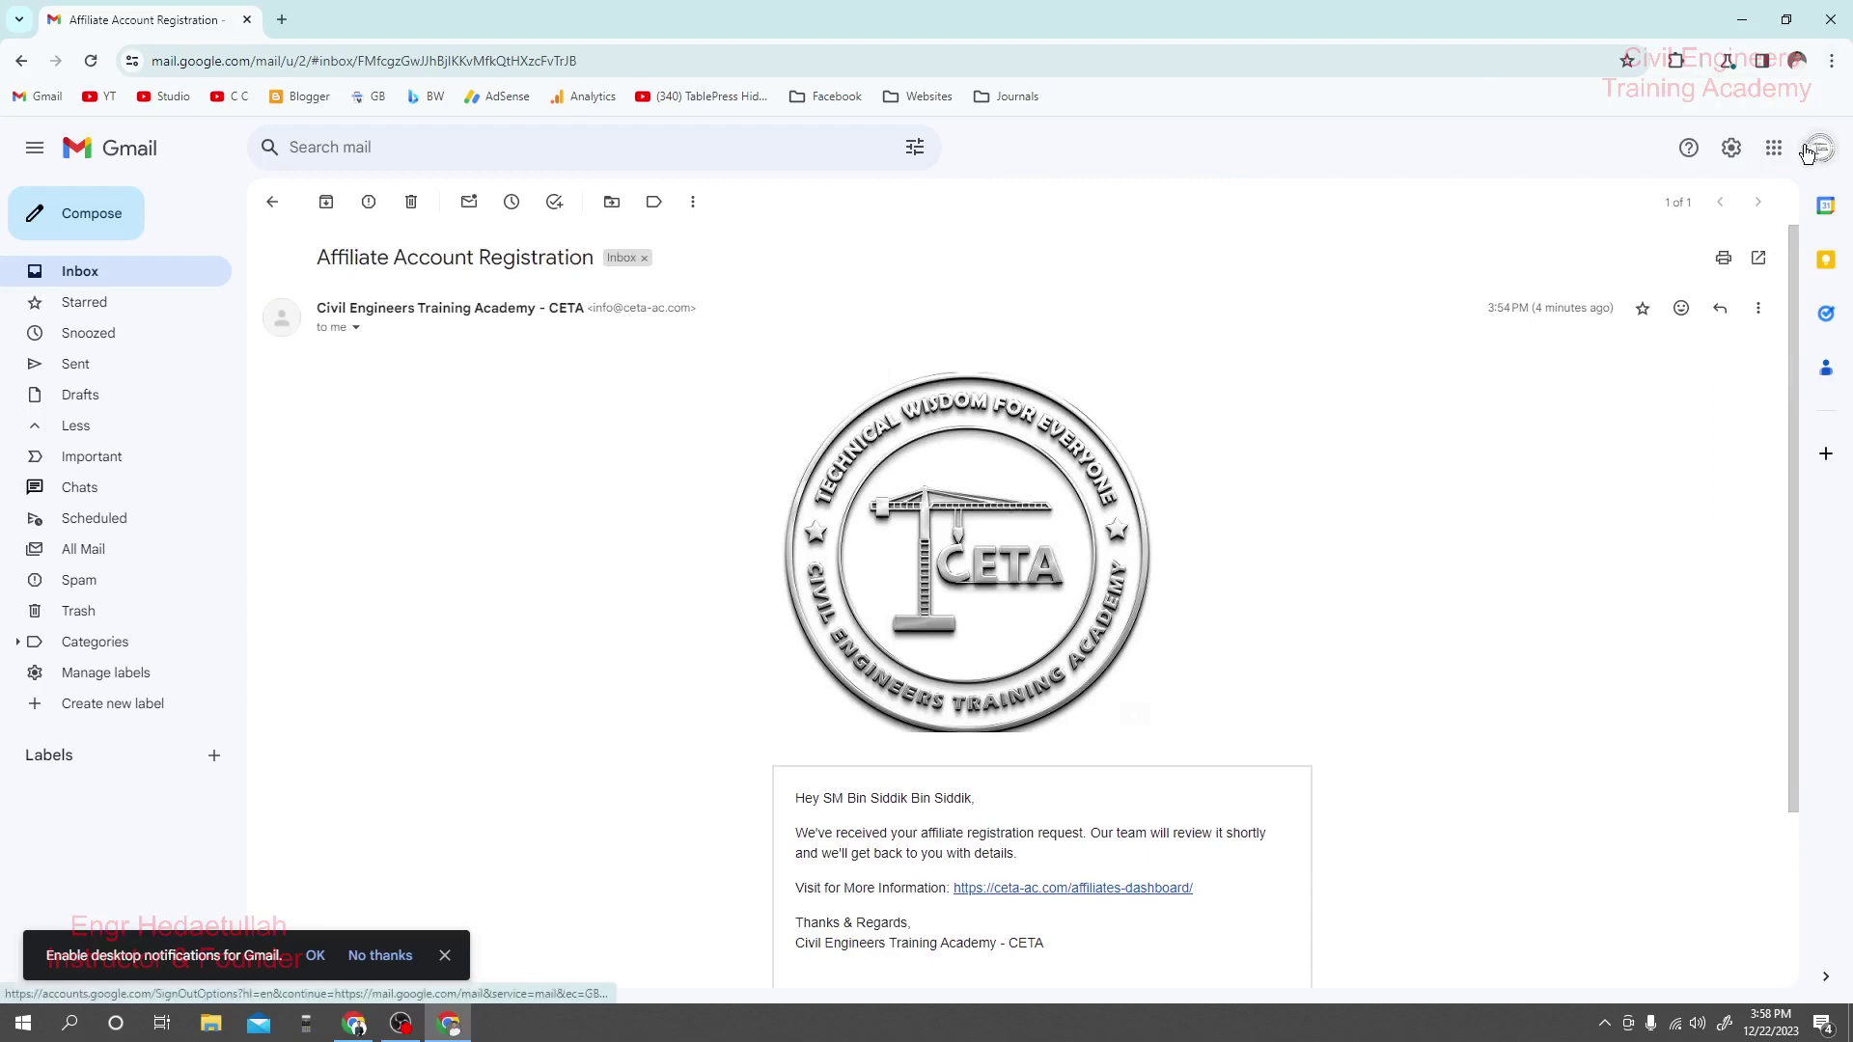
click(1833, 61)
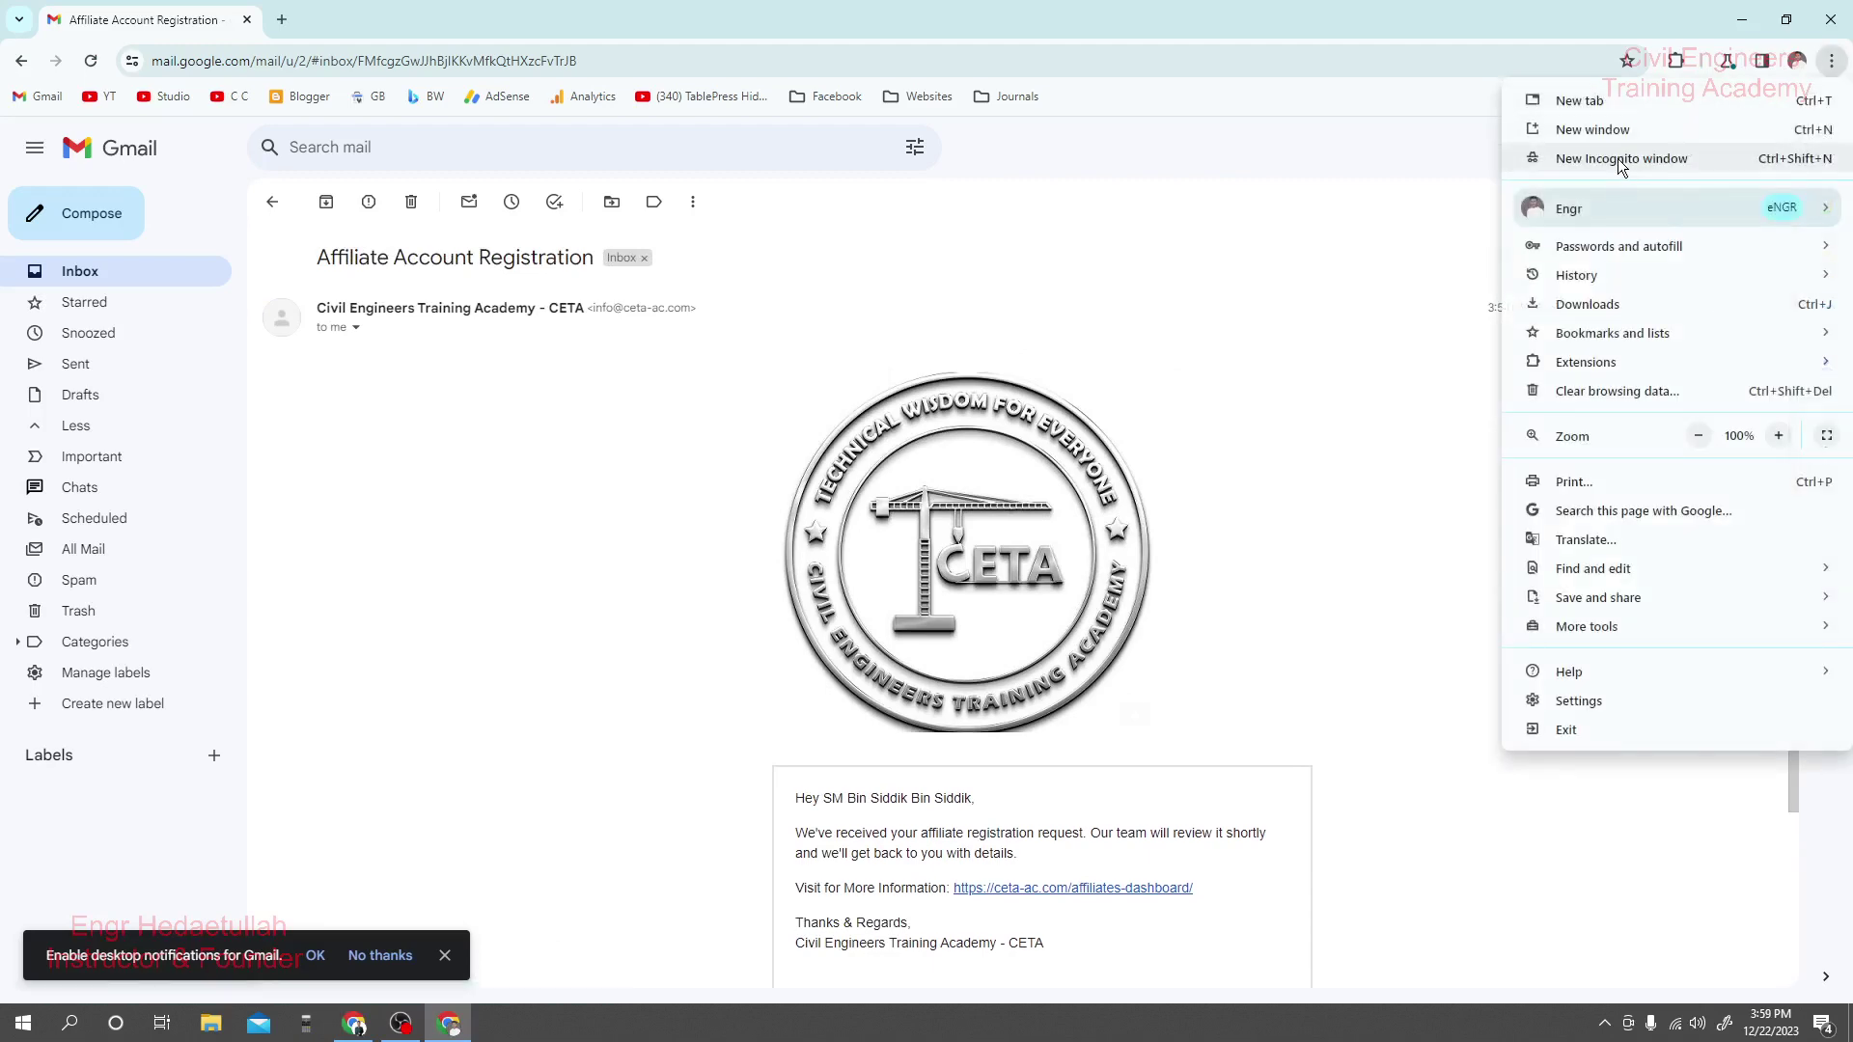
click(1618, 159)
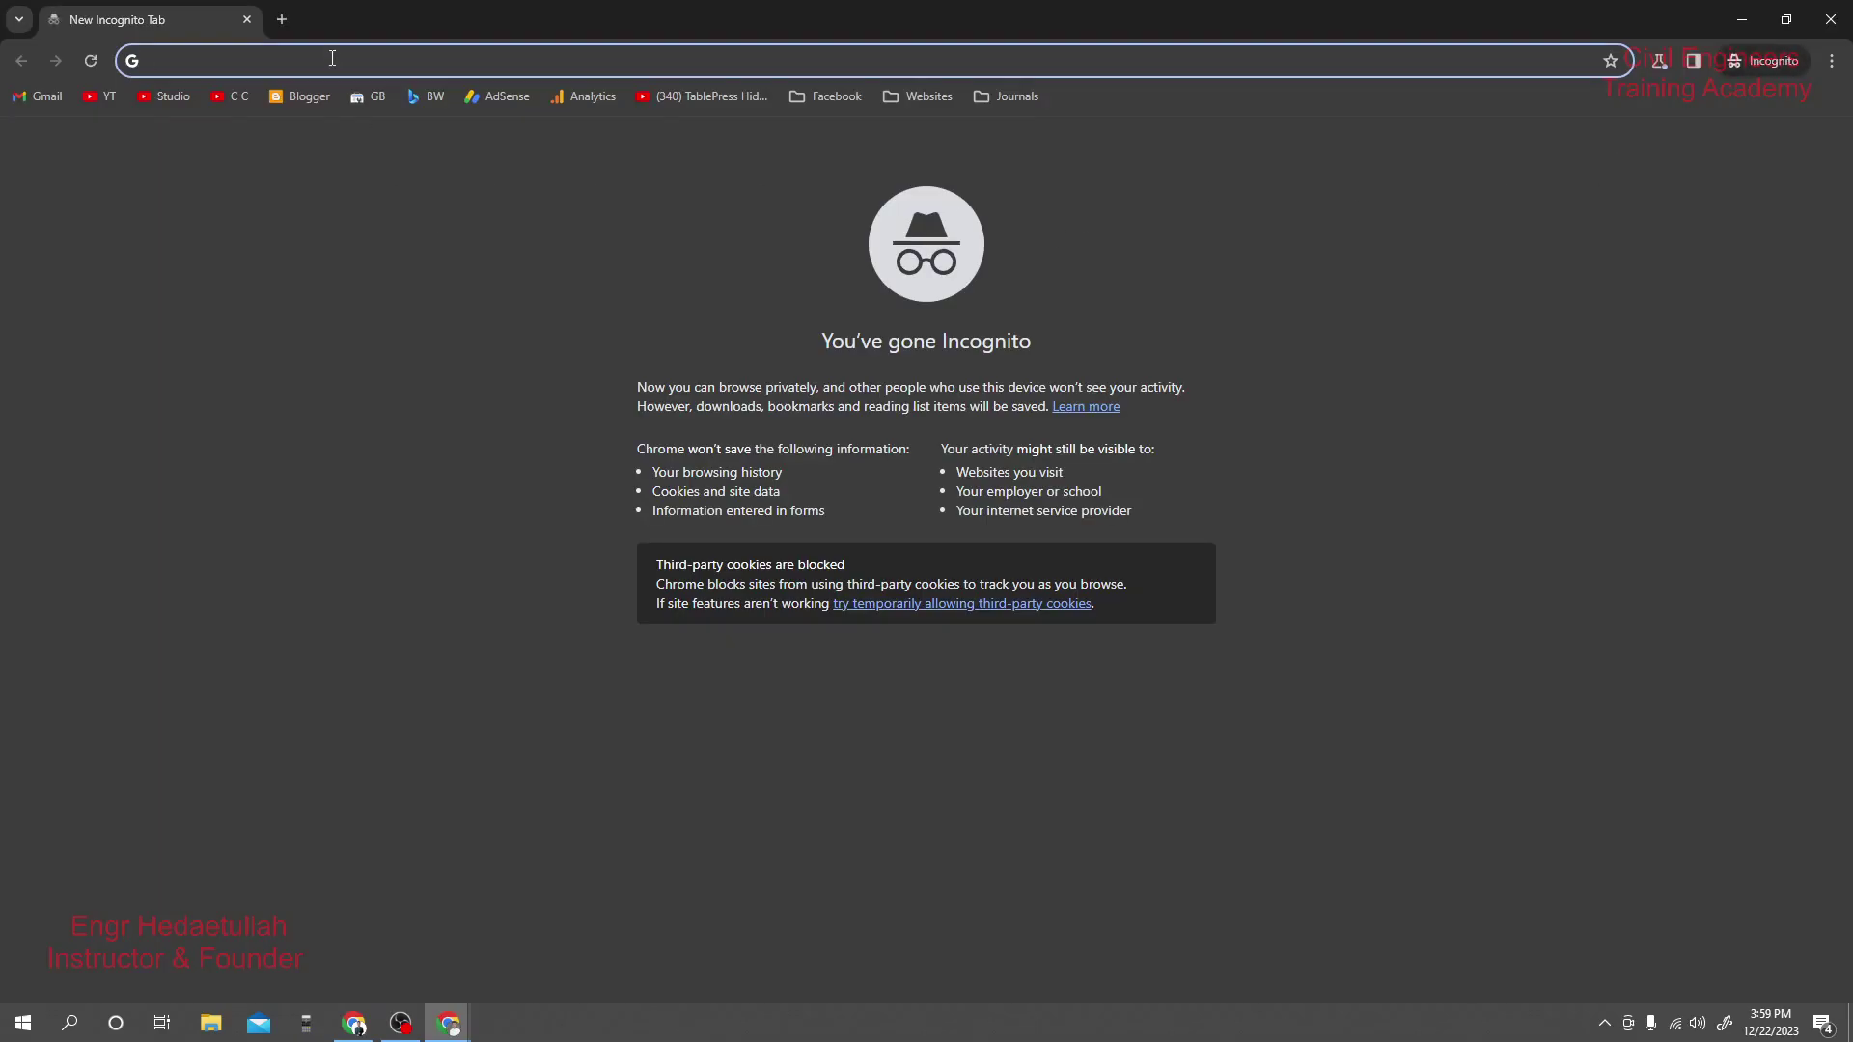
Load the pasted affiliate referral link and scroll to Featured Recorded Live Courses.
key(ctrl+v)
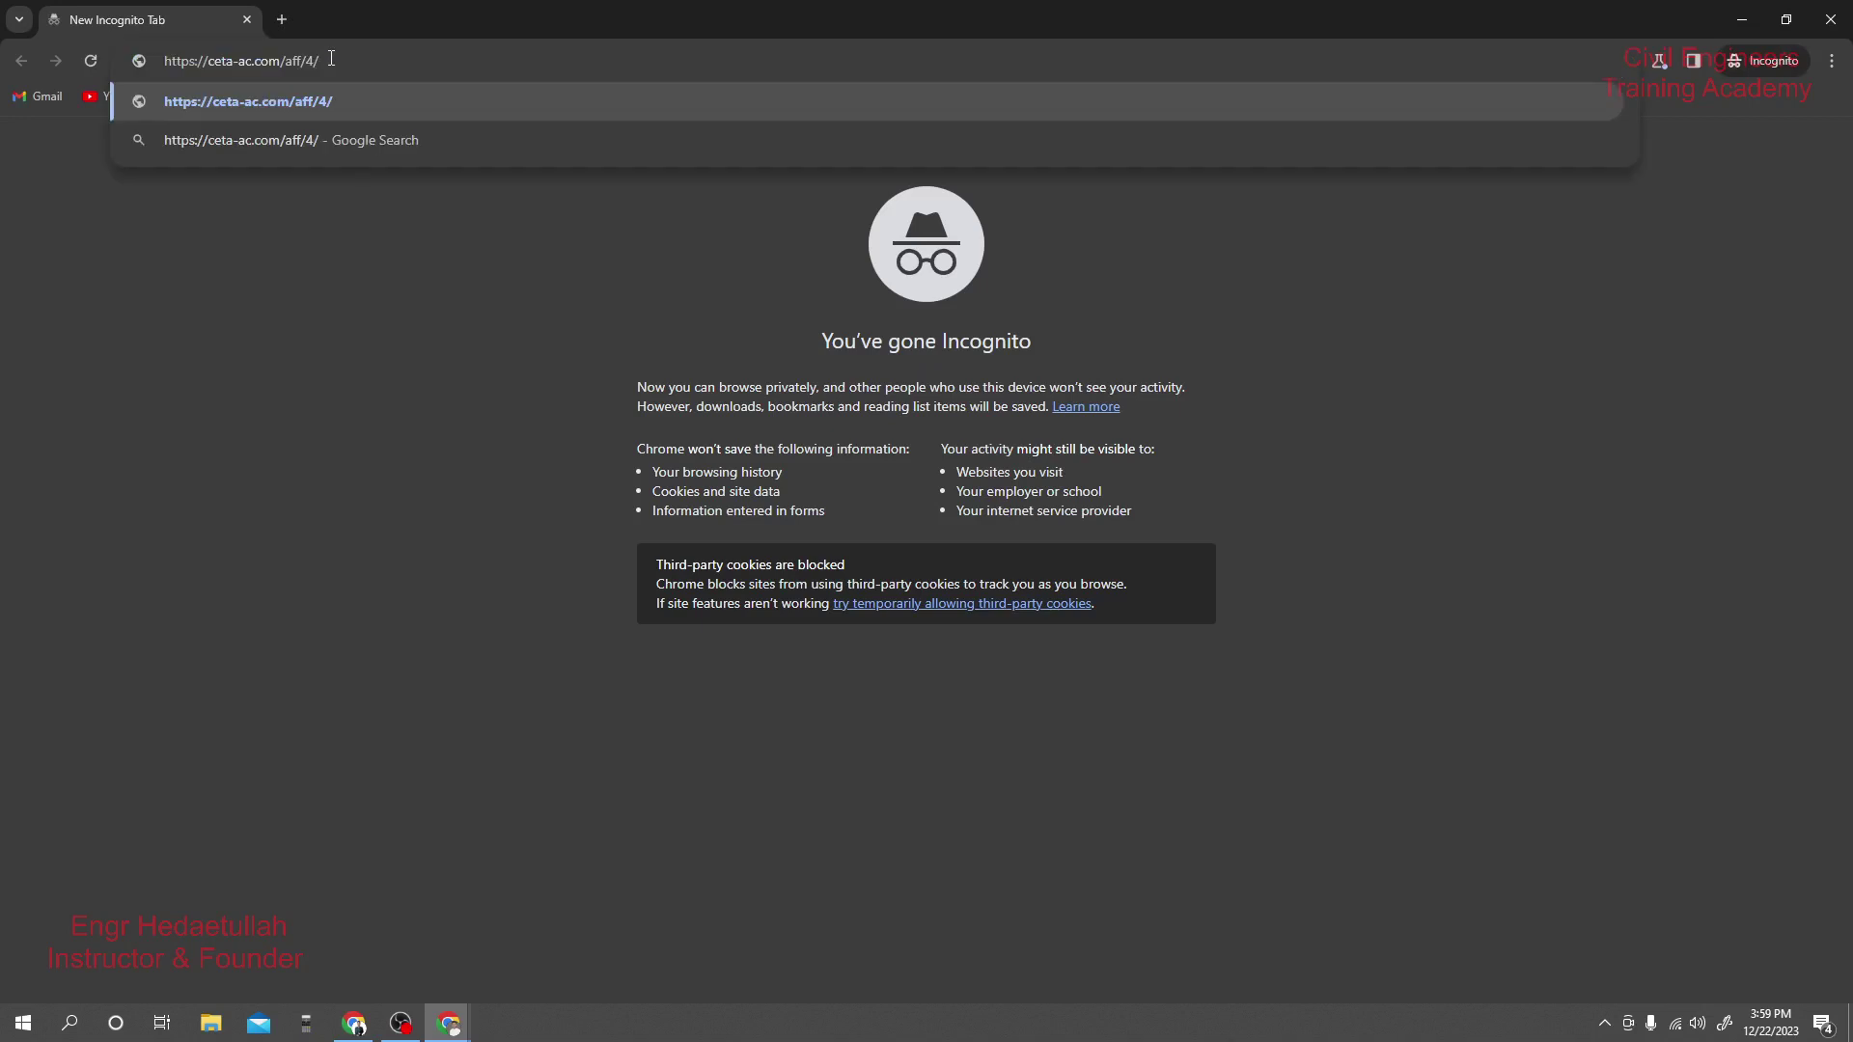
key(Return)
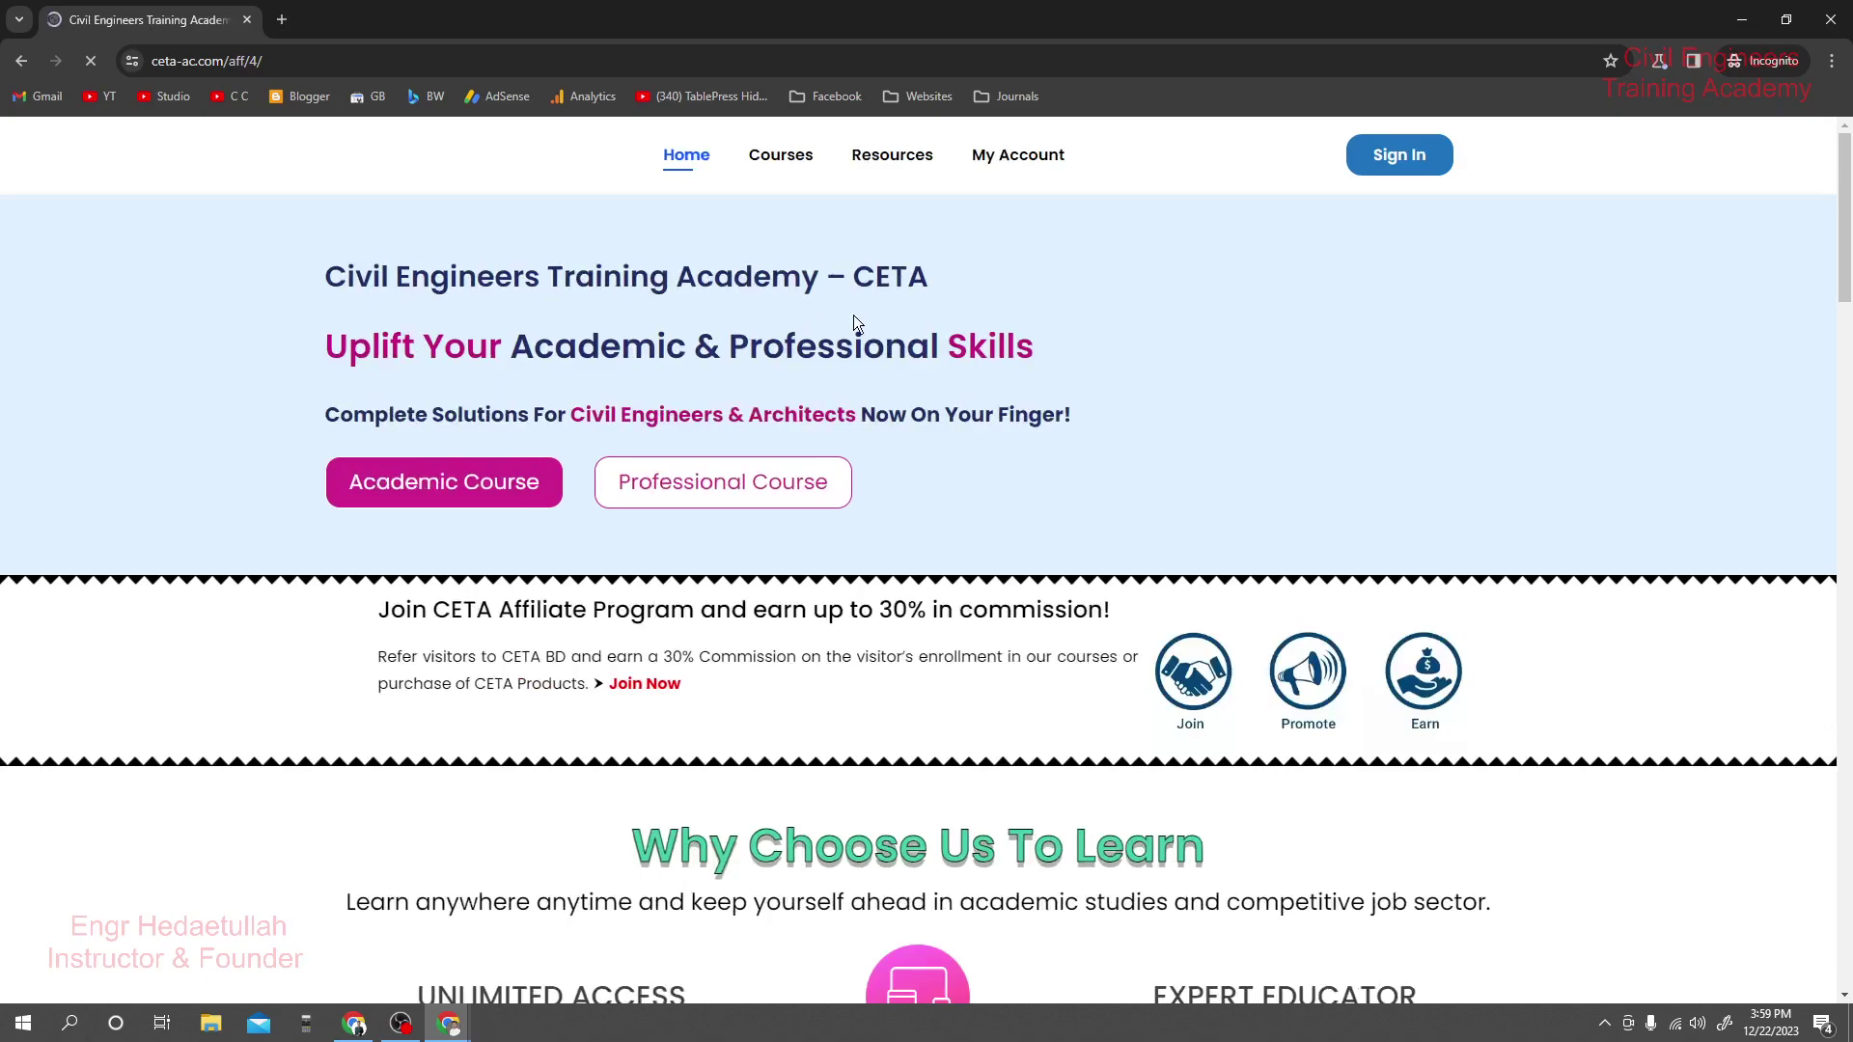
scroll(861, 425, down, 14)
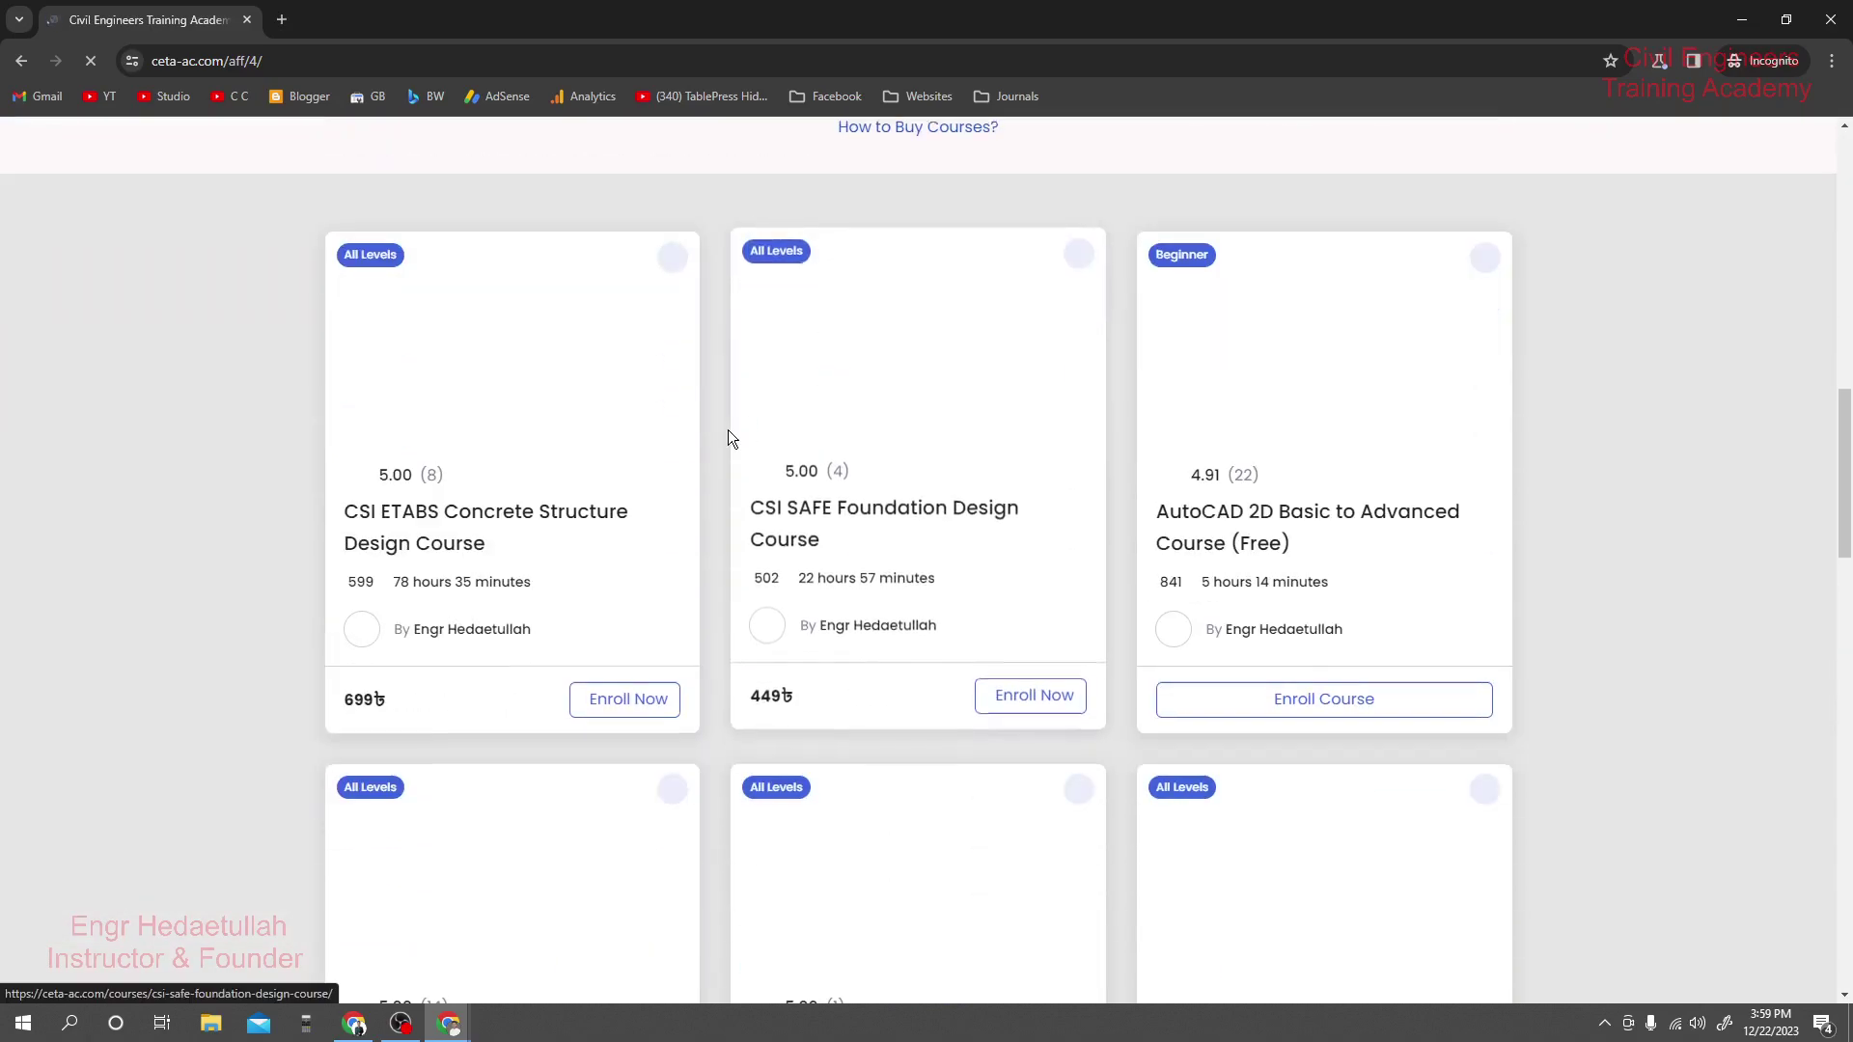
scroll(728, 430, up, 8)
scroll(728, 431, up, 7)
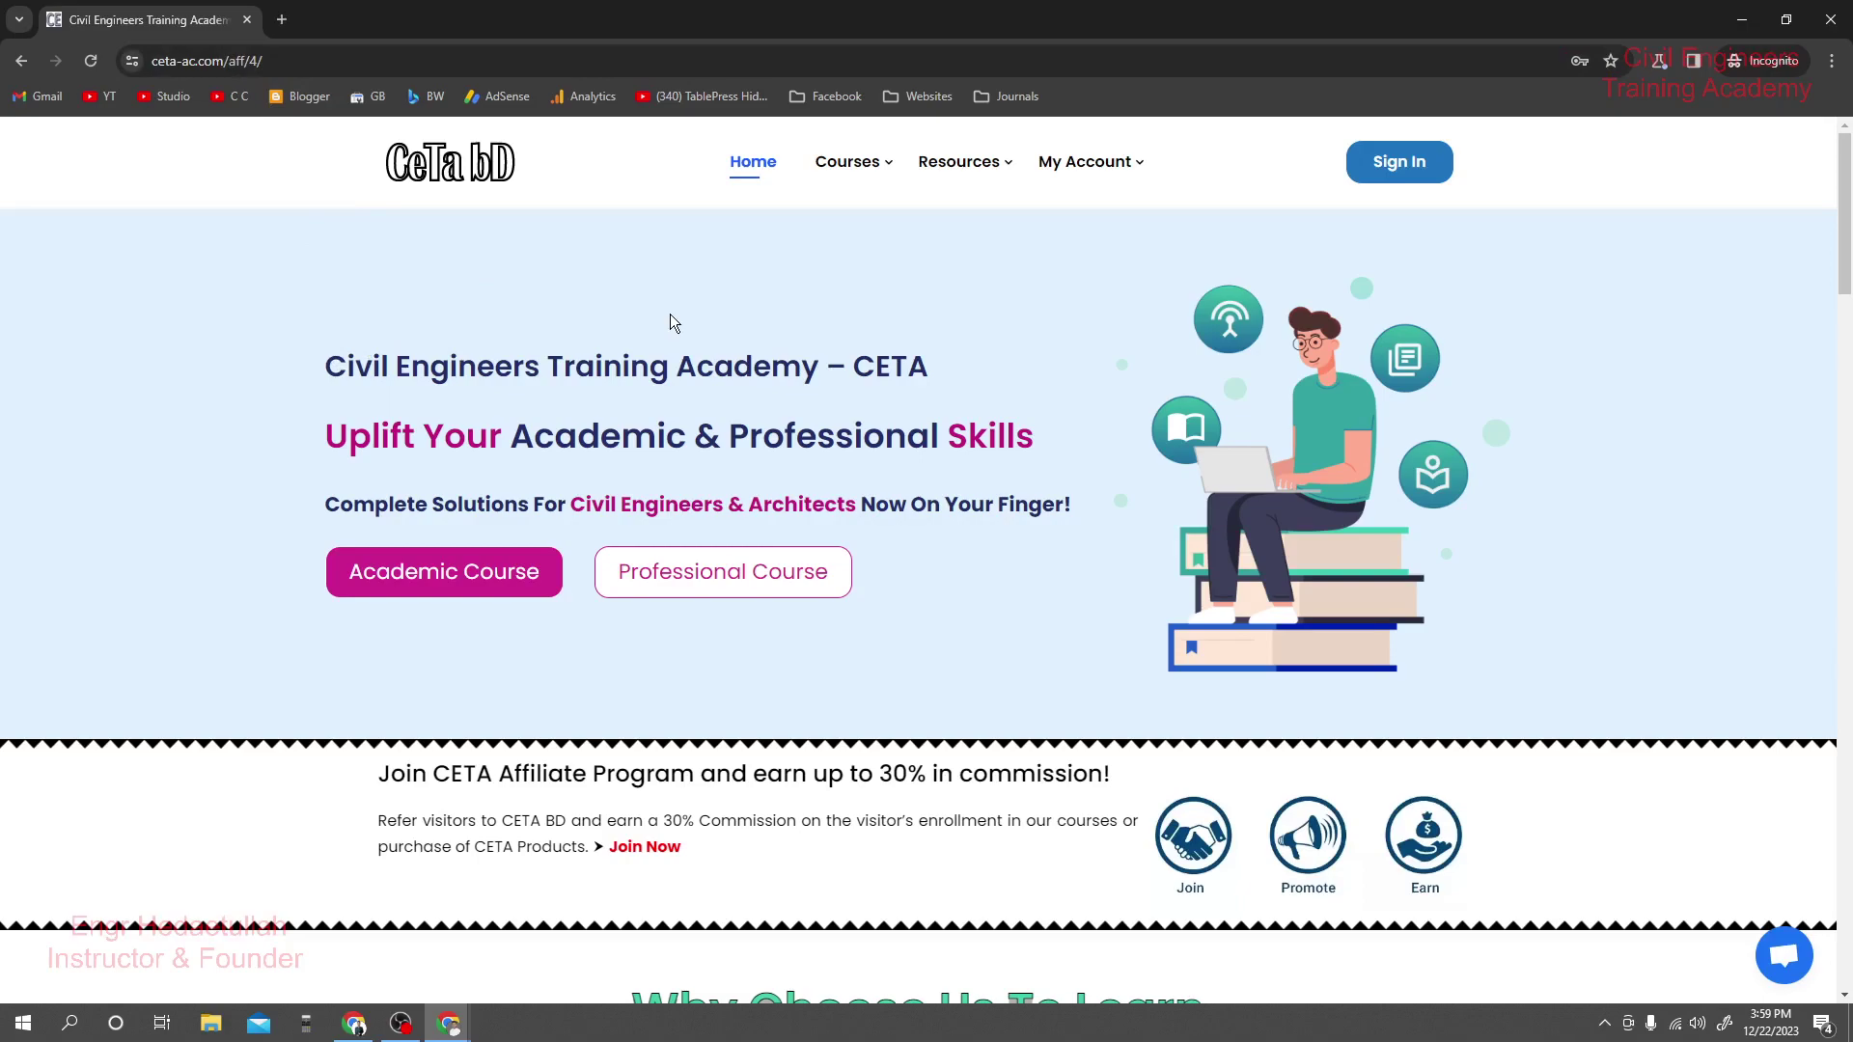
scroll(917, 376, down, 15)
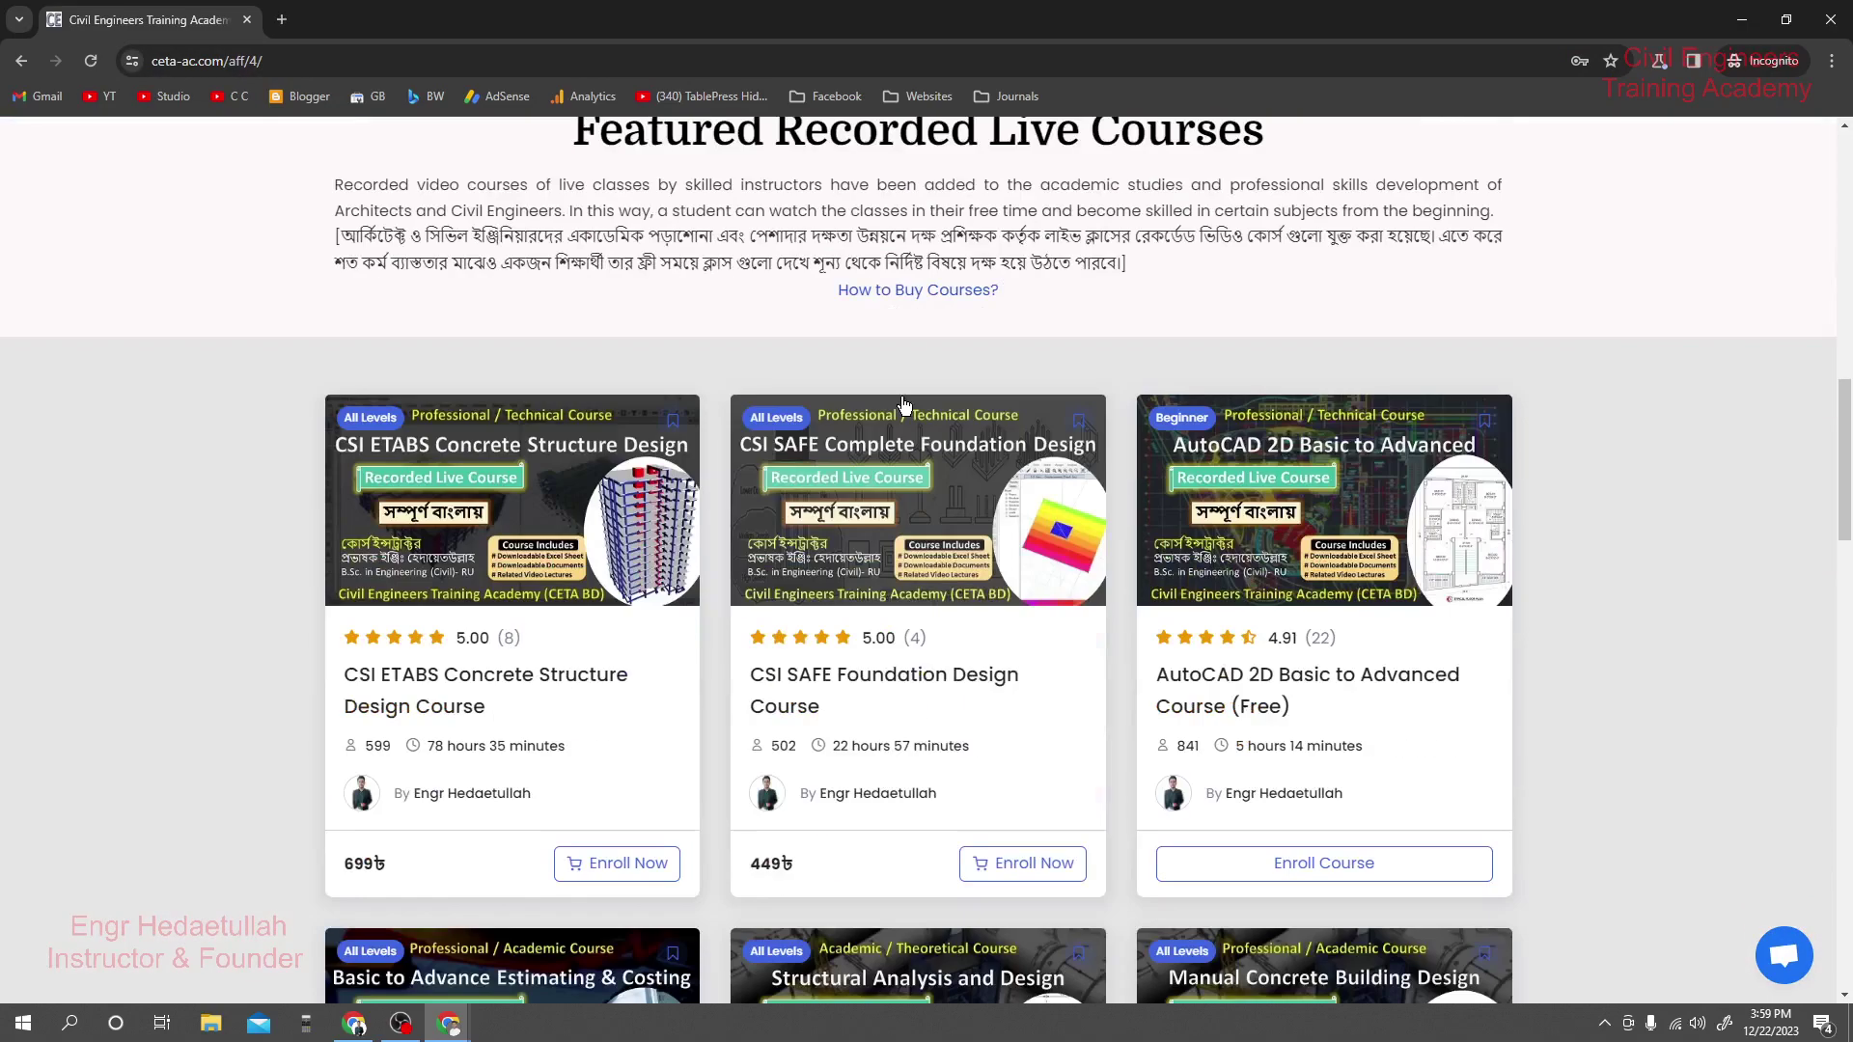
scroll(980, 457, down, 2)
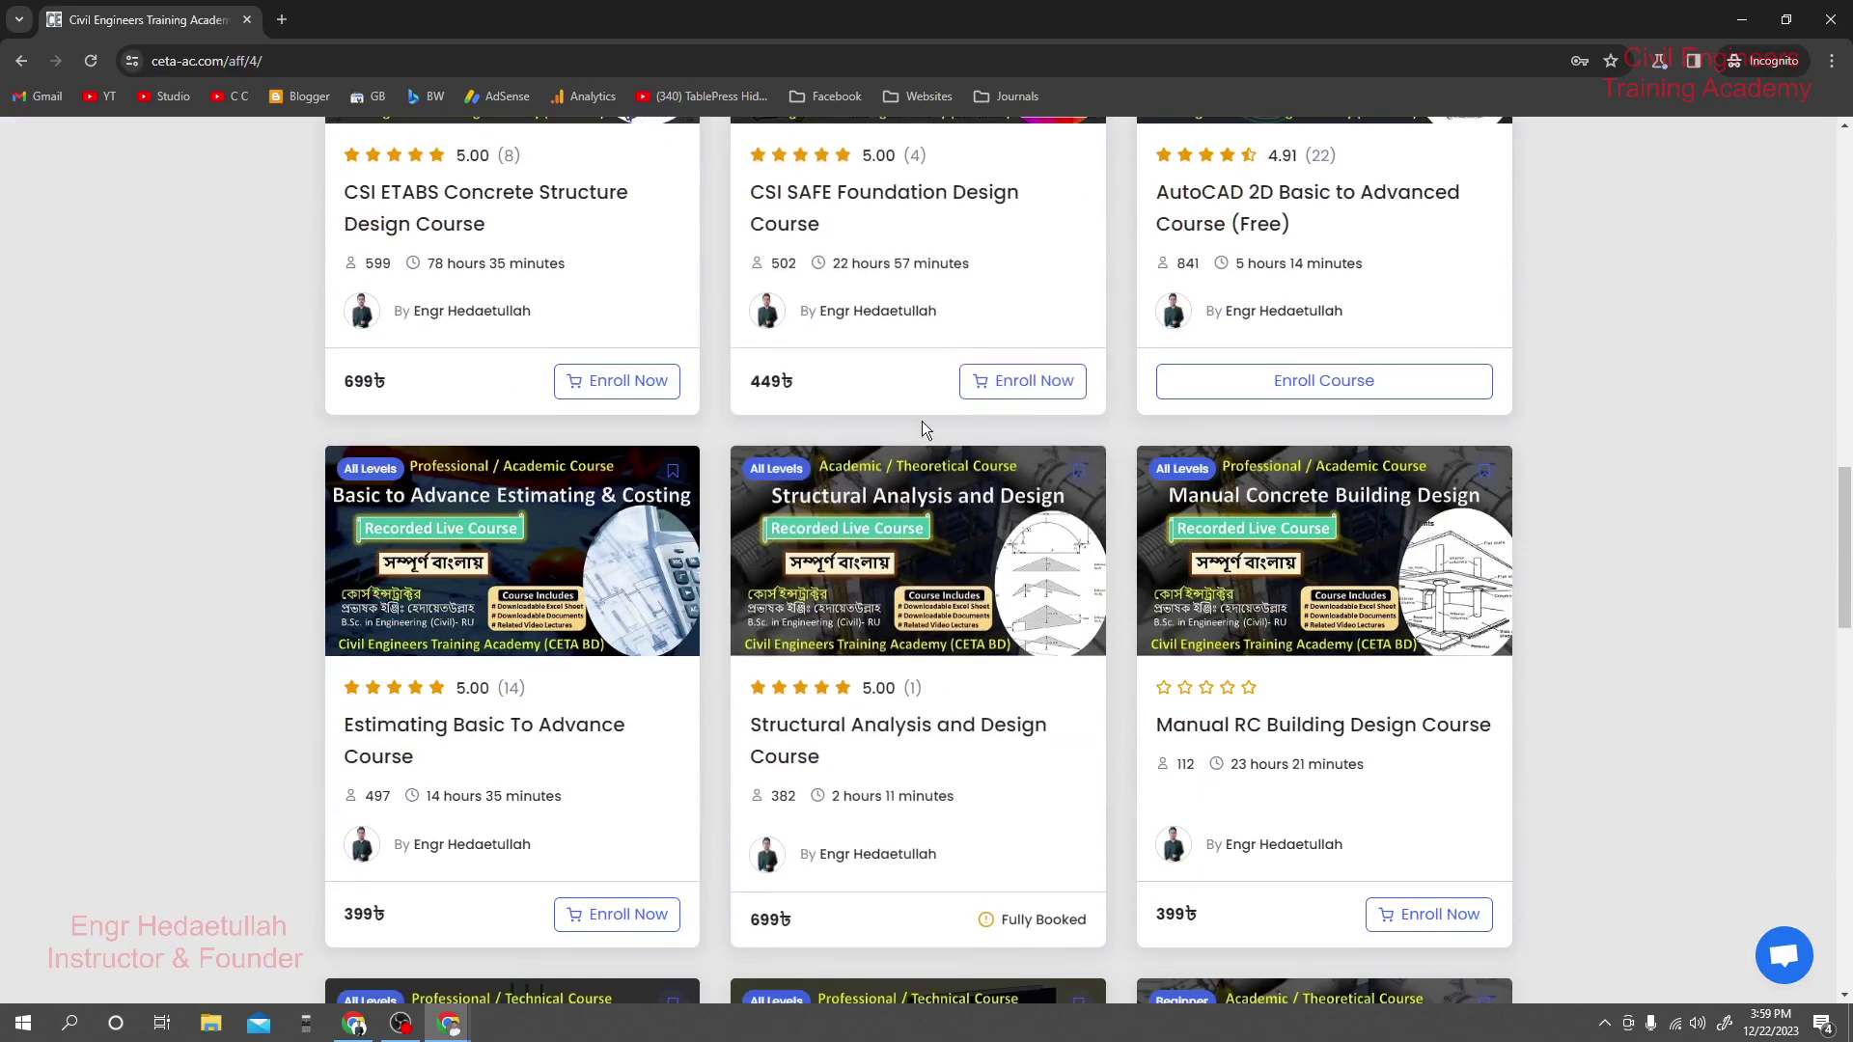
scroll(579, 415, down, 4)
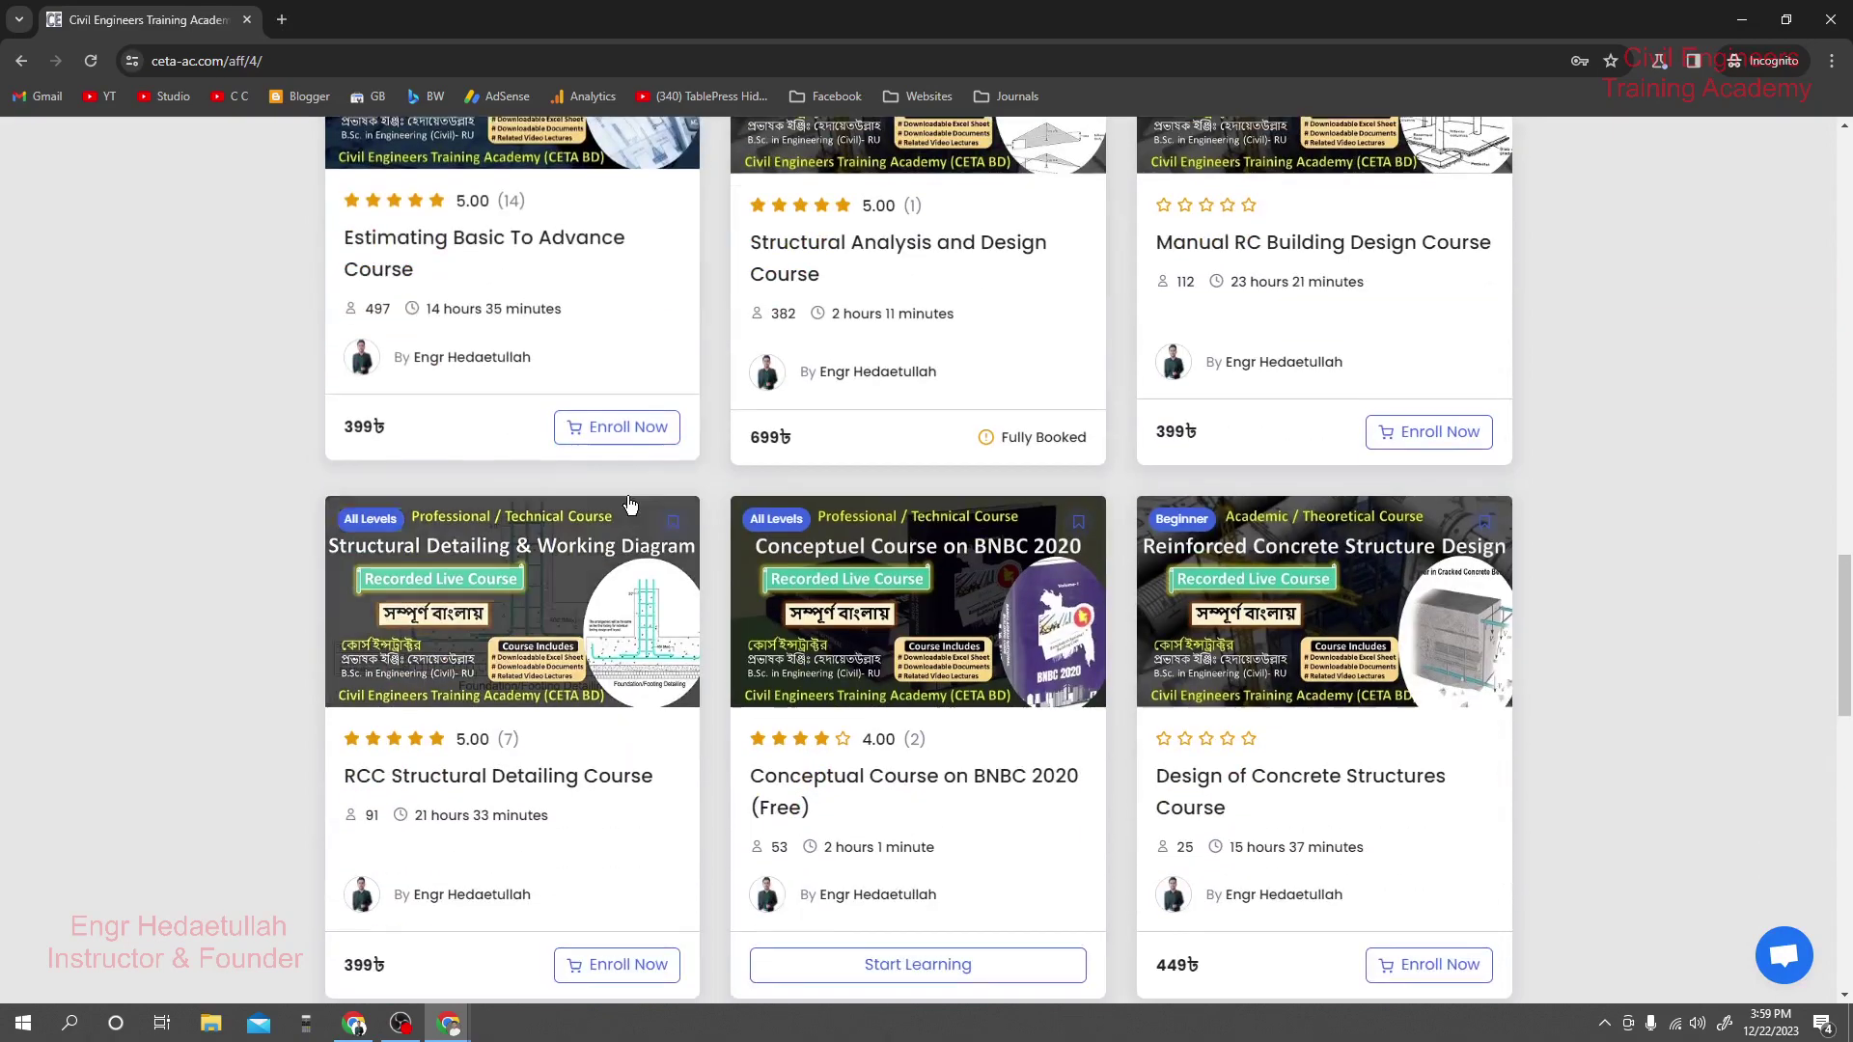
scroll(586, 421, up, 3)
scroll(478, 288, up, 2)
Choose Enroll Now on the CSI ETABS card, then Register Now in the sign-in popup.
click(602, 472)
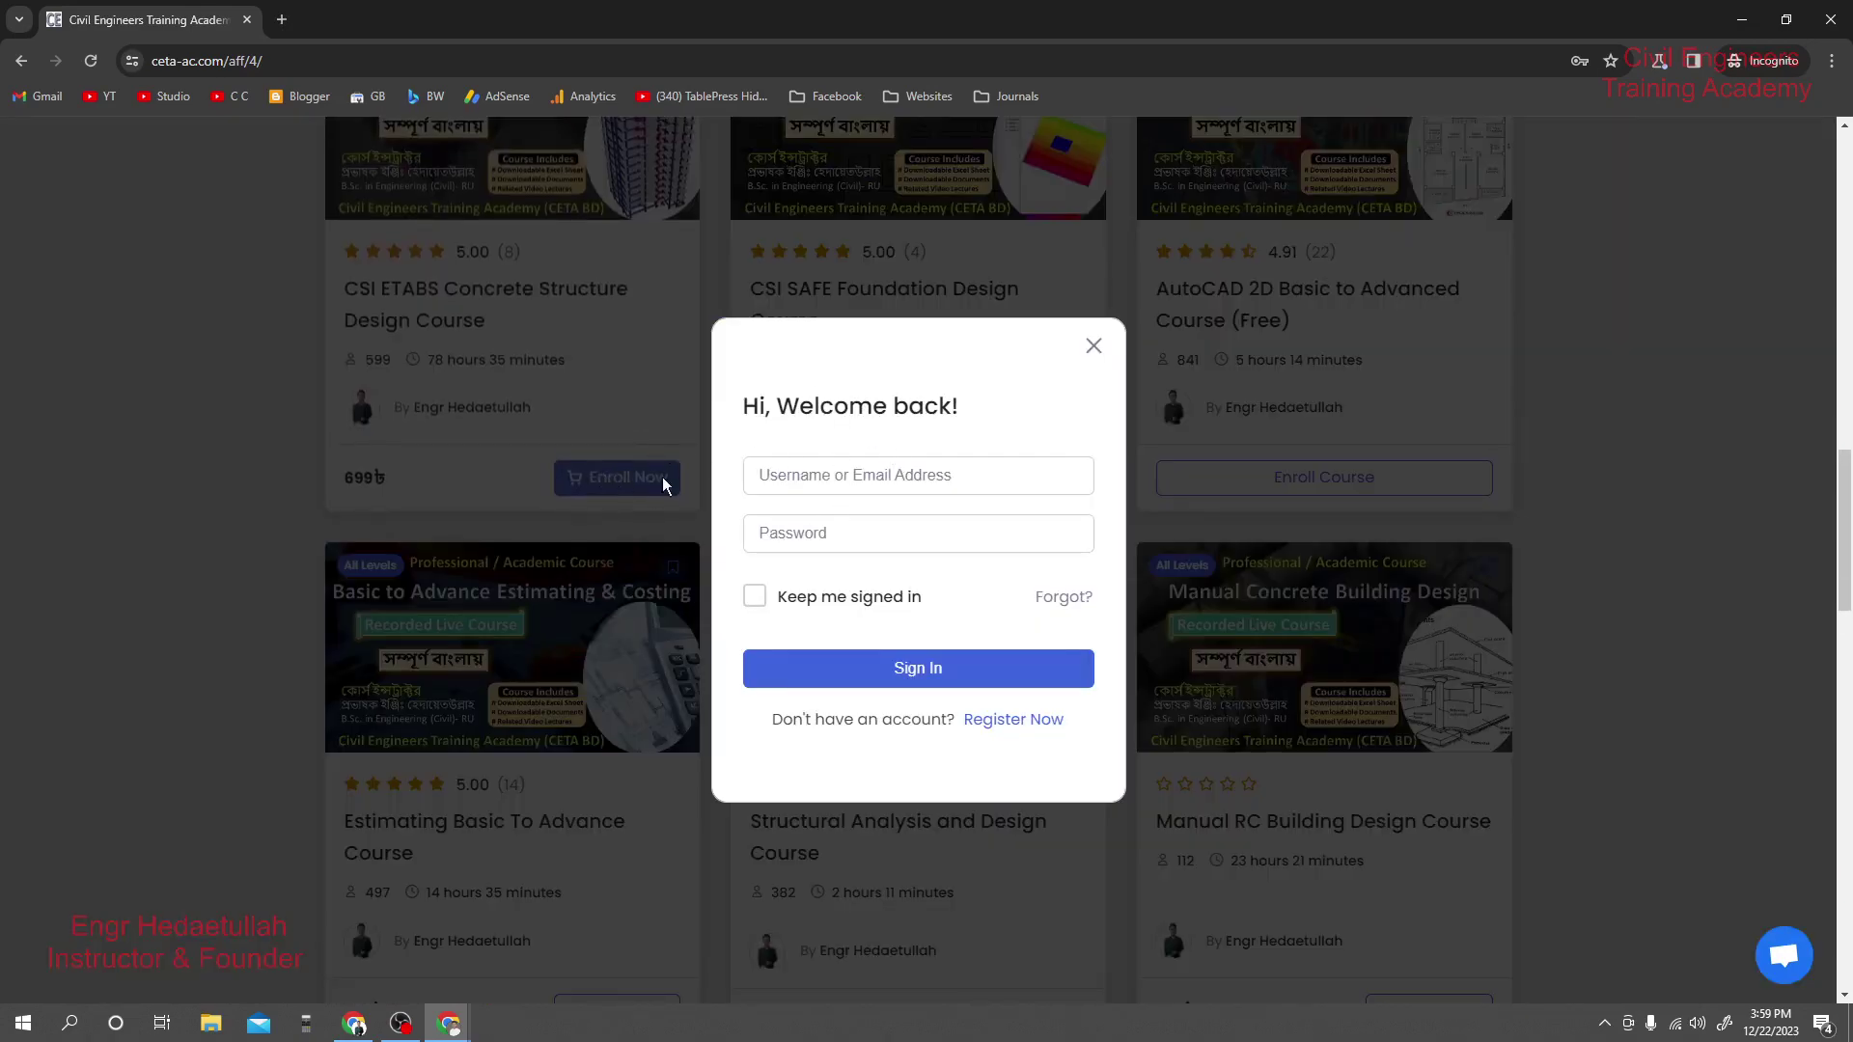
click(835, 485)
click(819, 436)
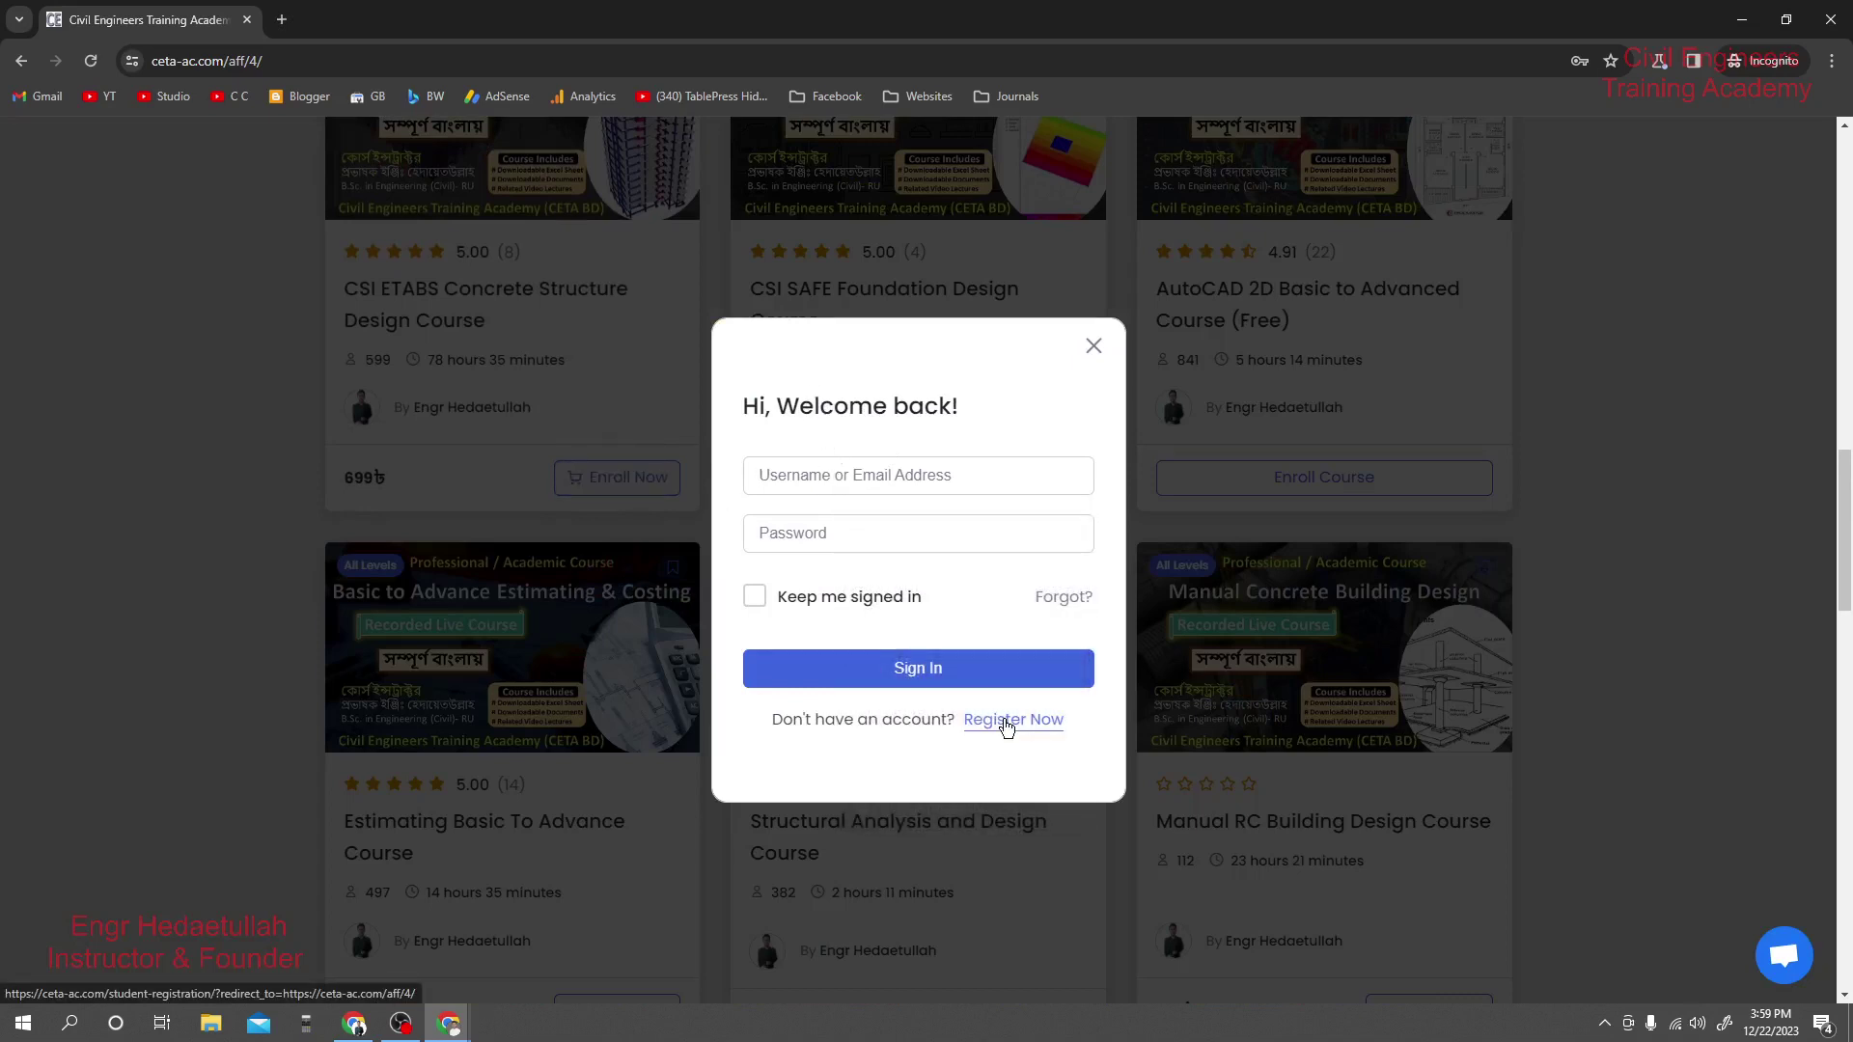
click(1005, 720)
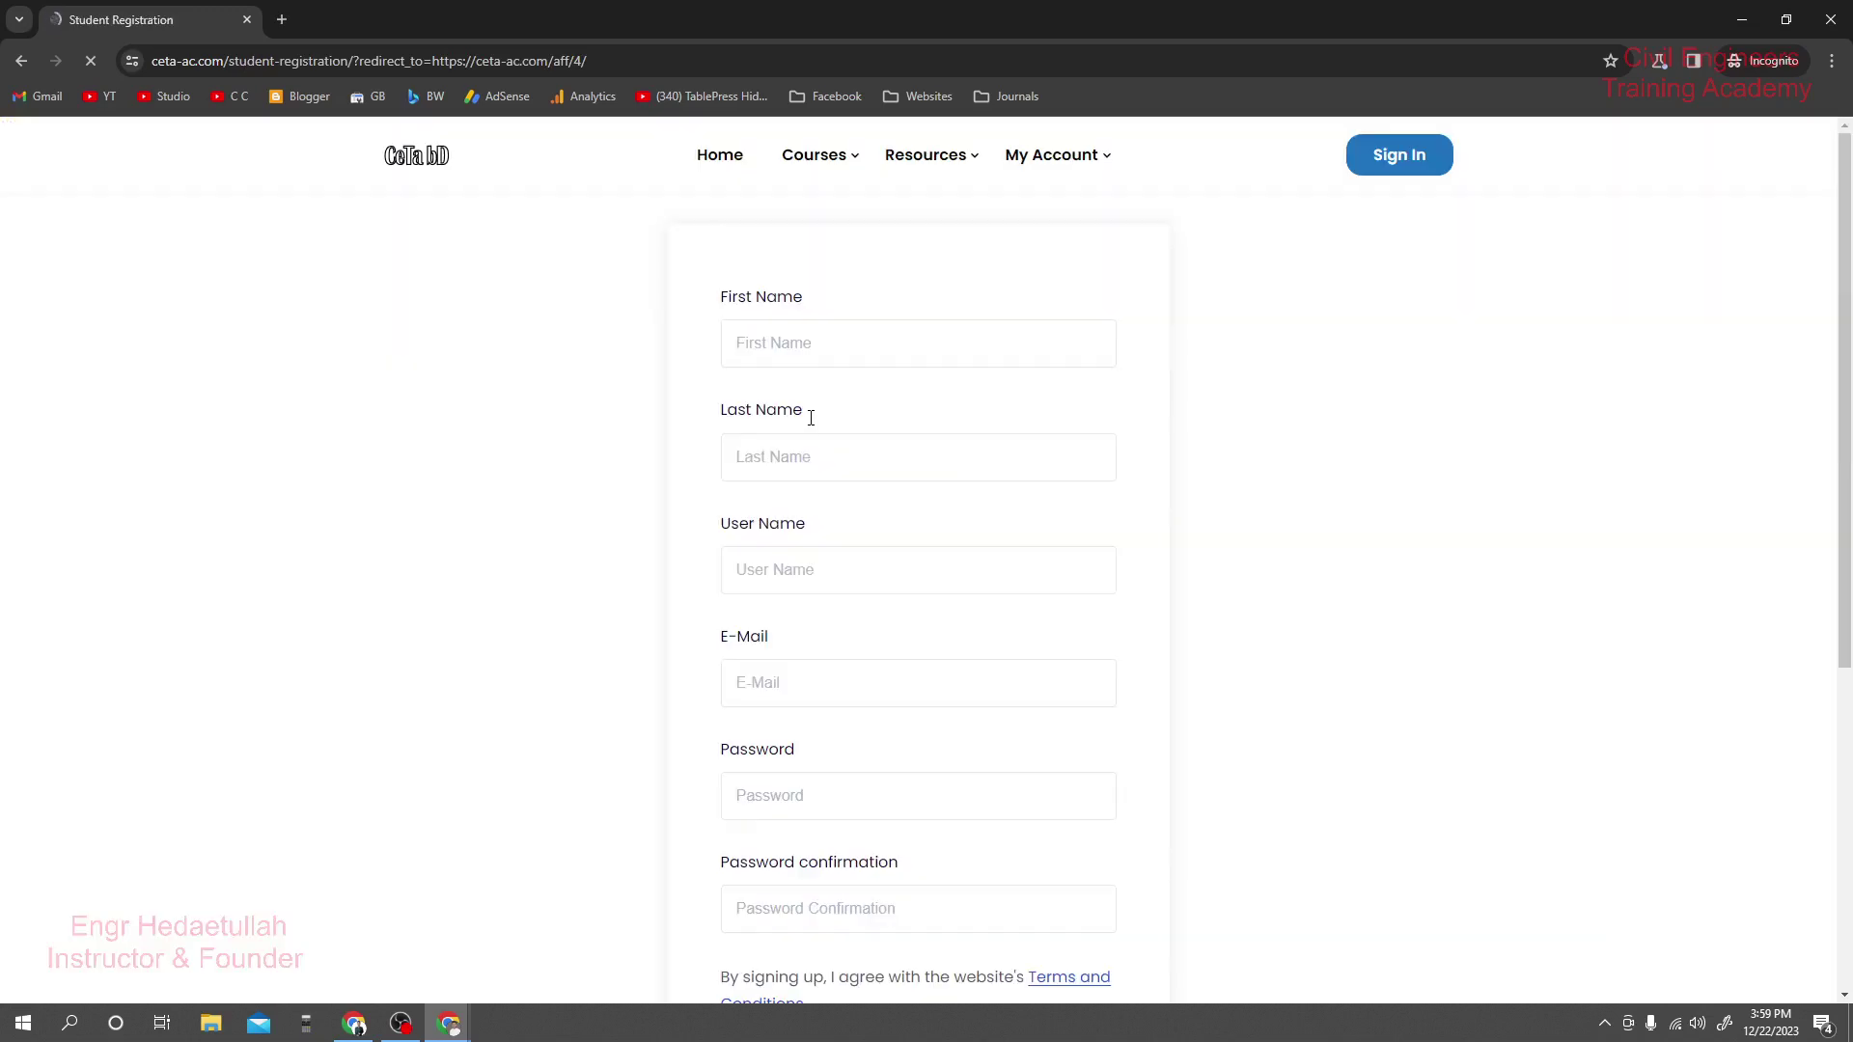
Enter the student's first name, last name, user name and e-mail address.
click(763, 340)
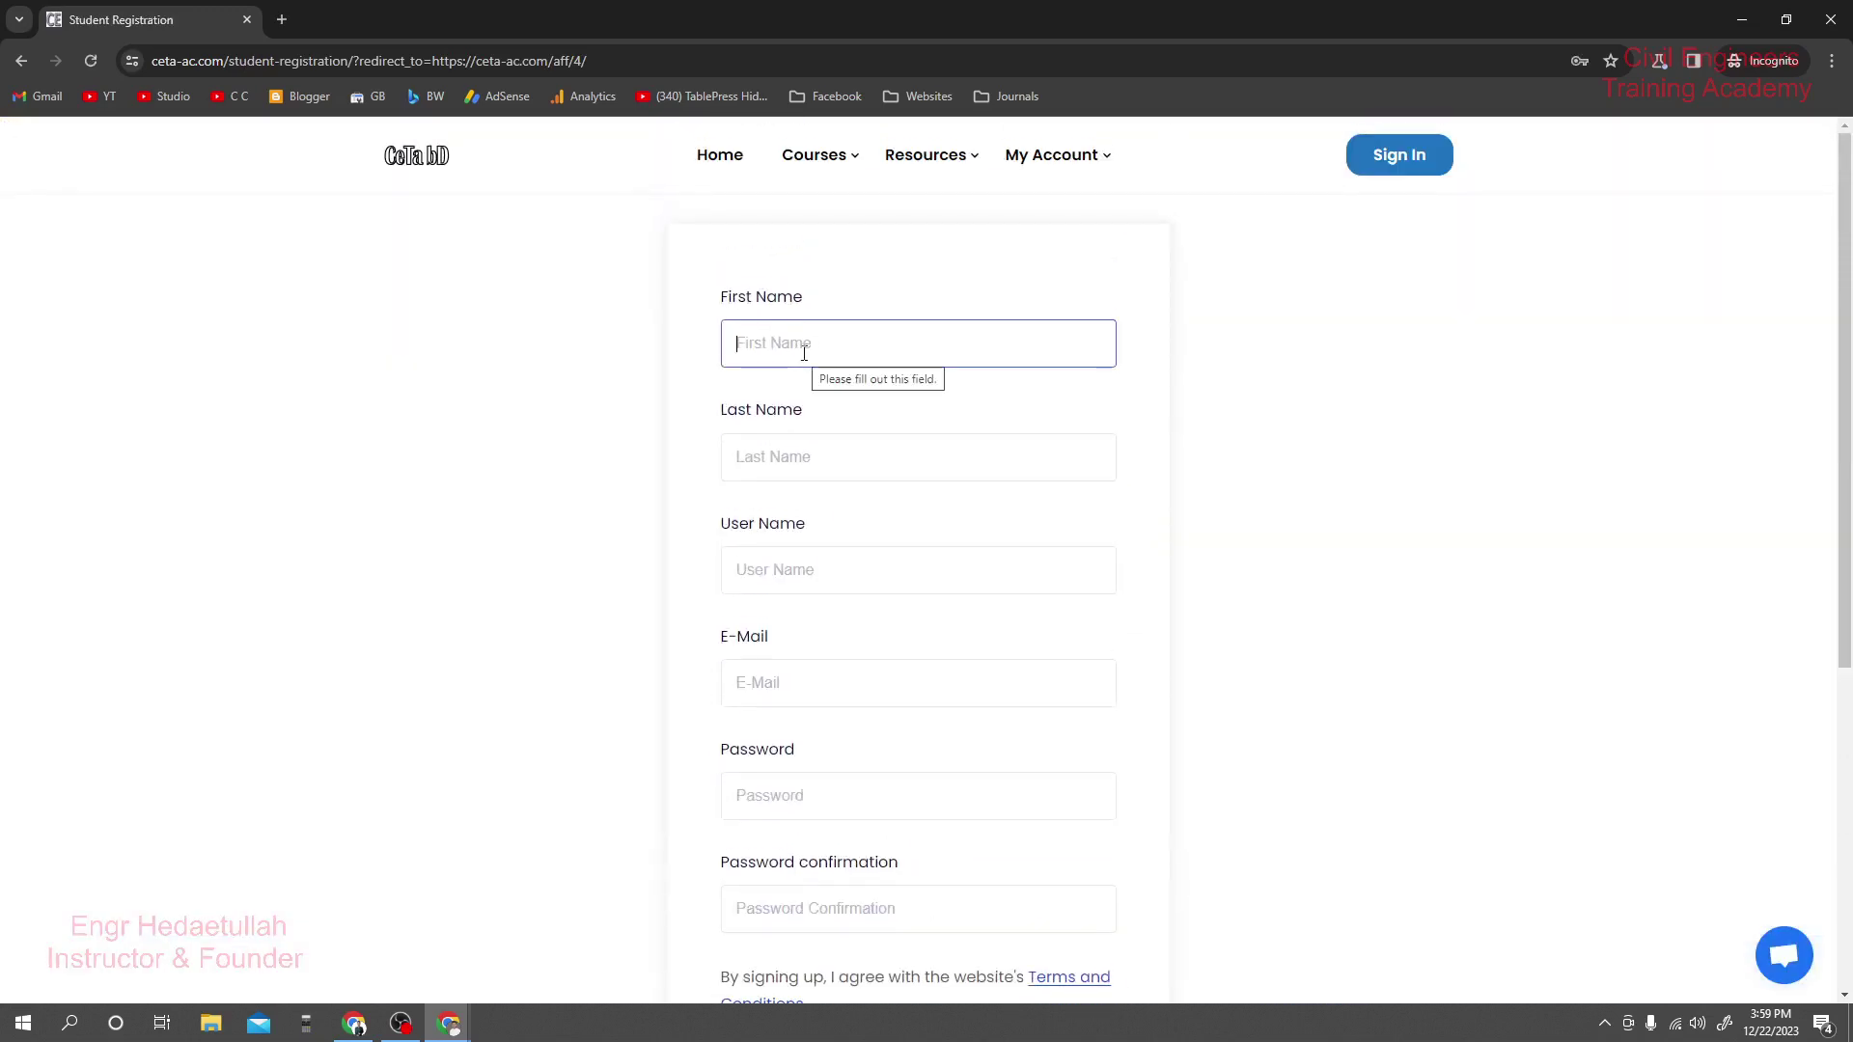
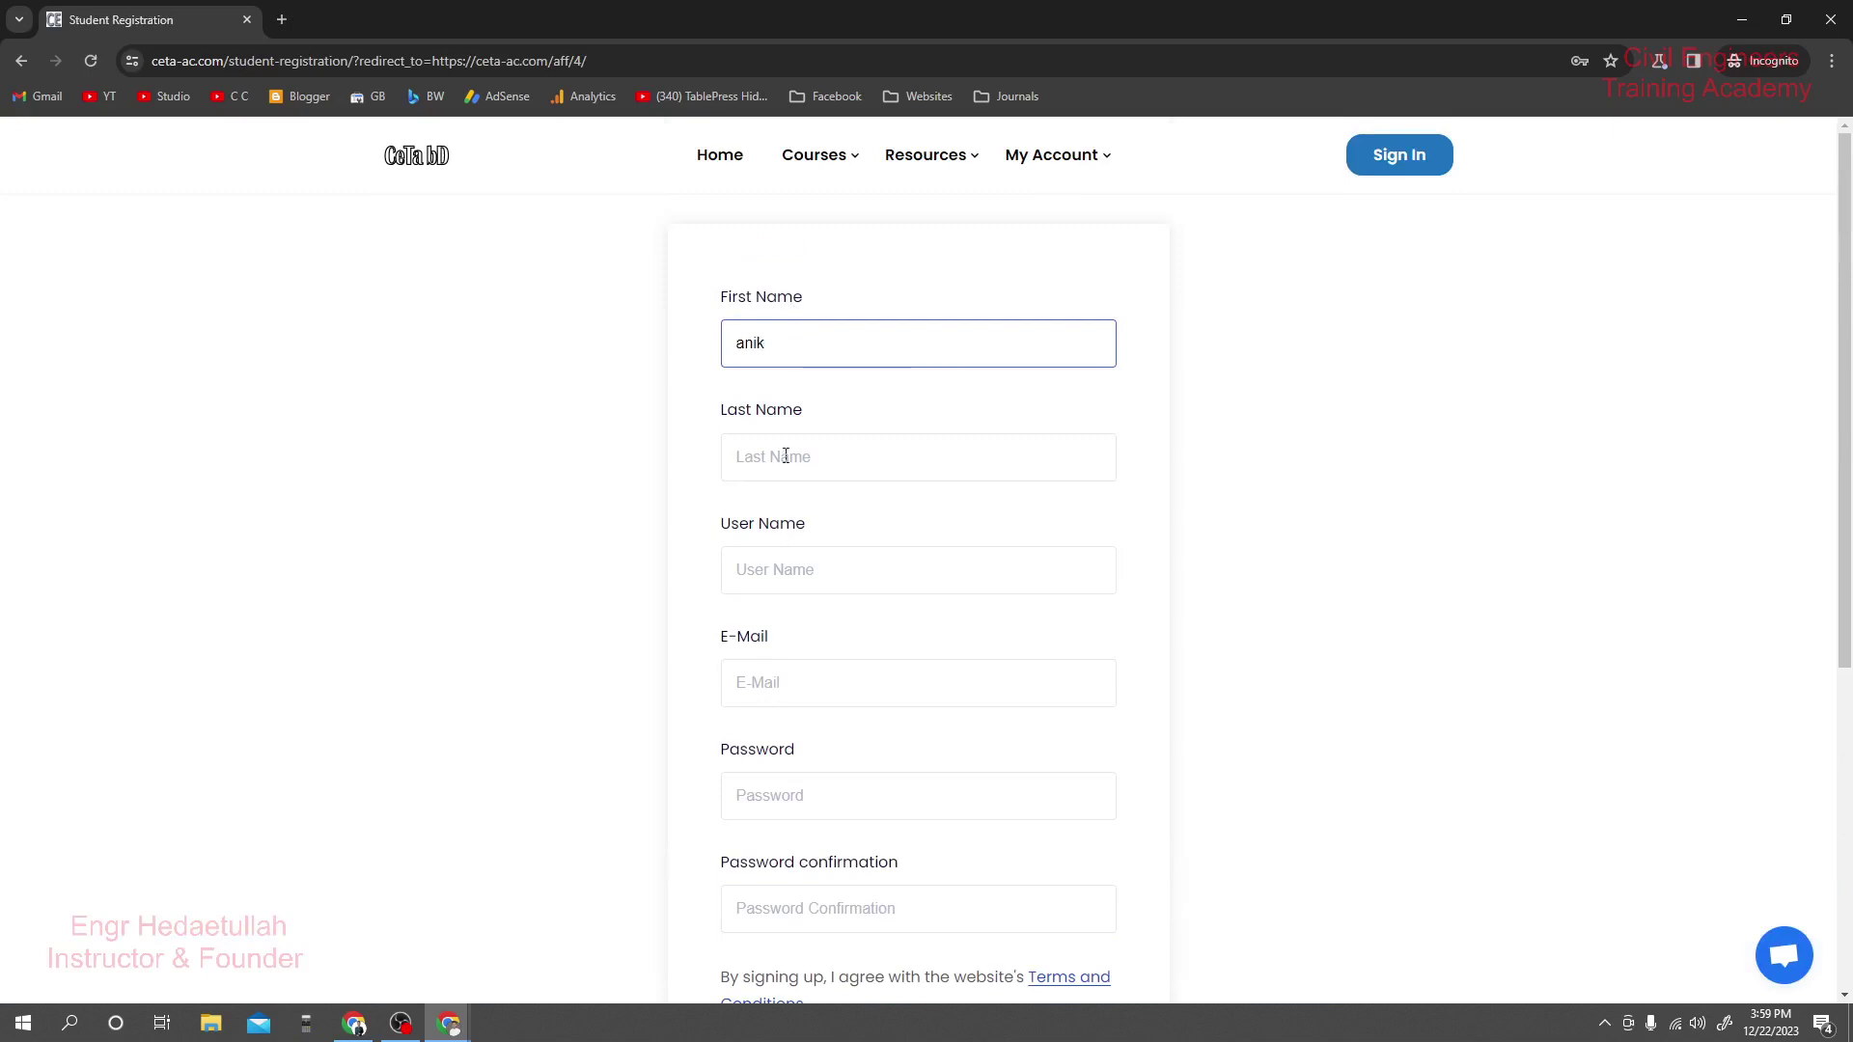
click(785, 455)
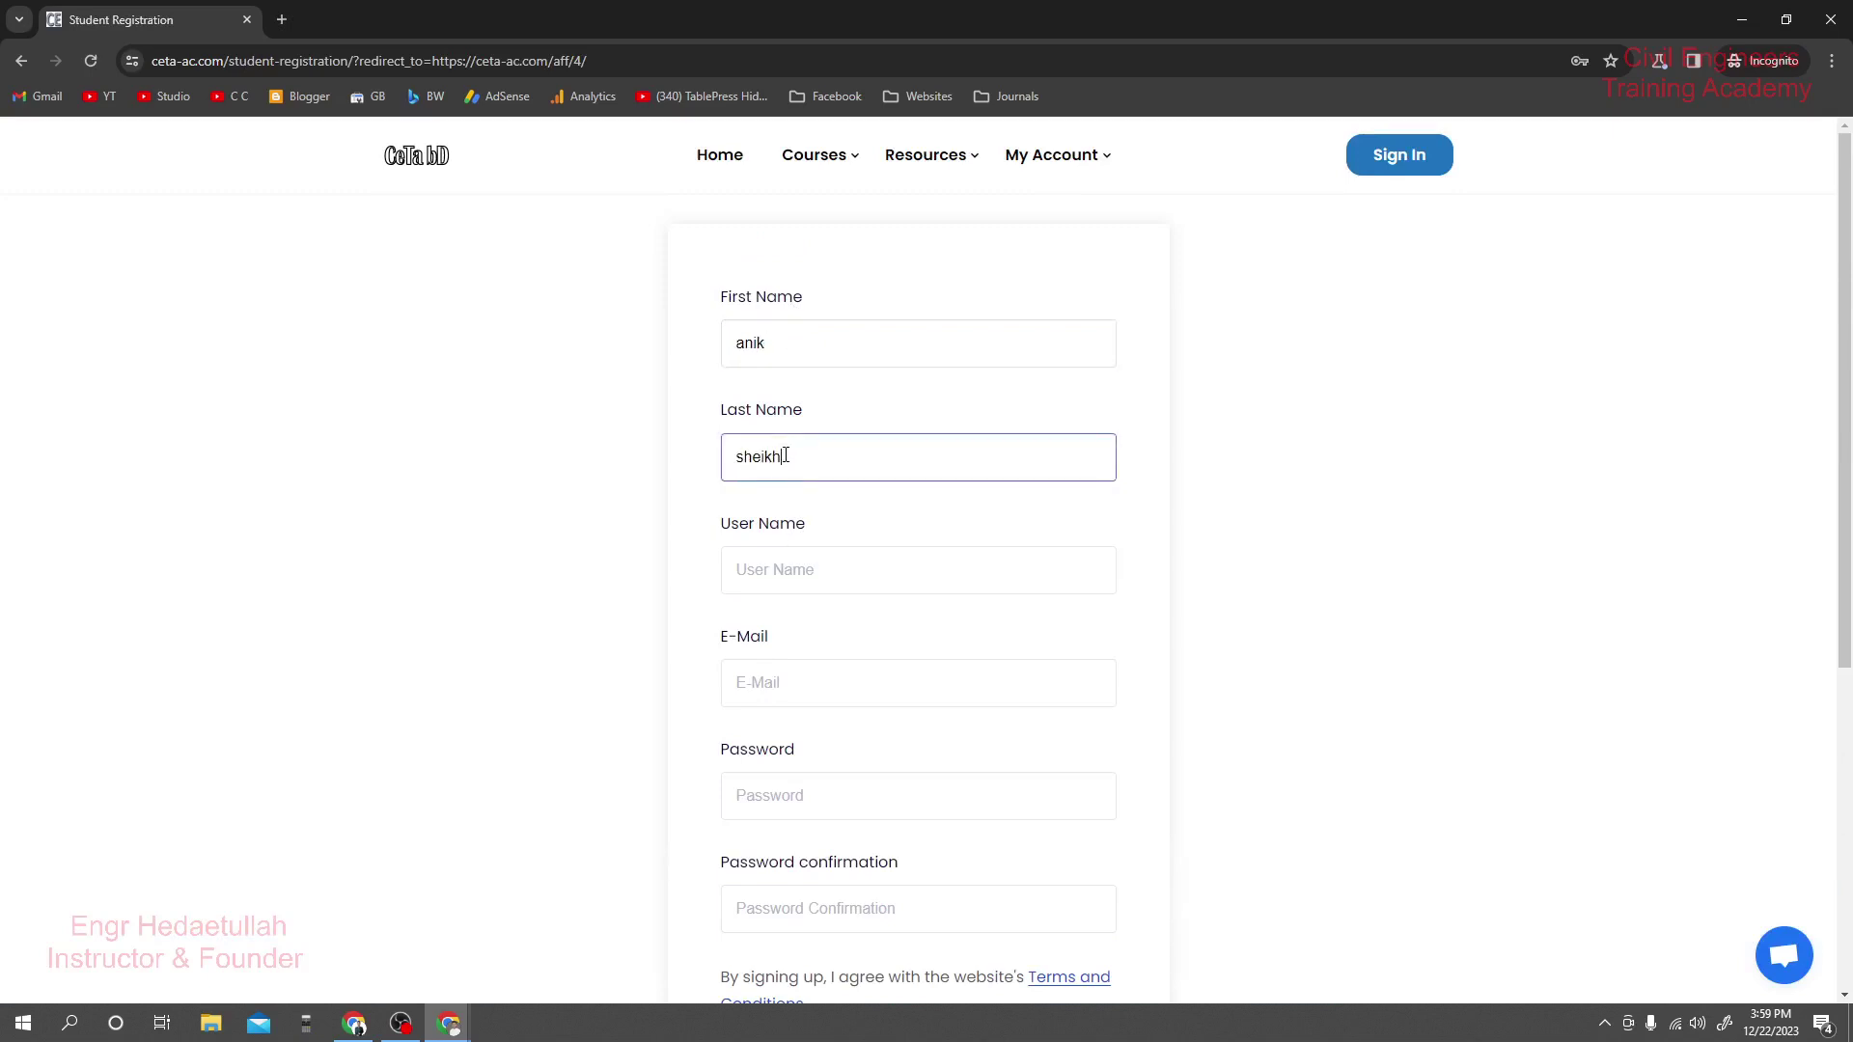
scroll(786, 456, down, 1)
click(796, 470)
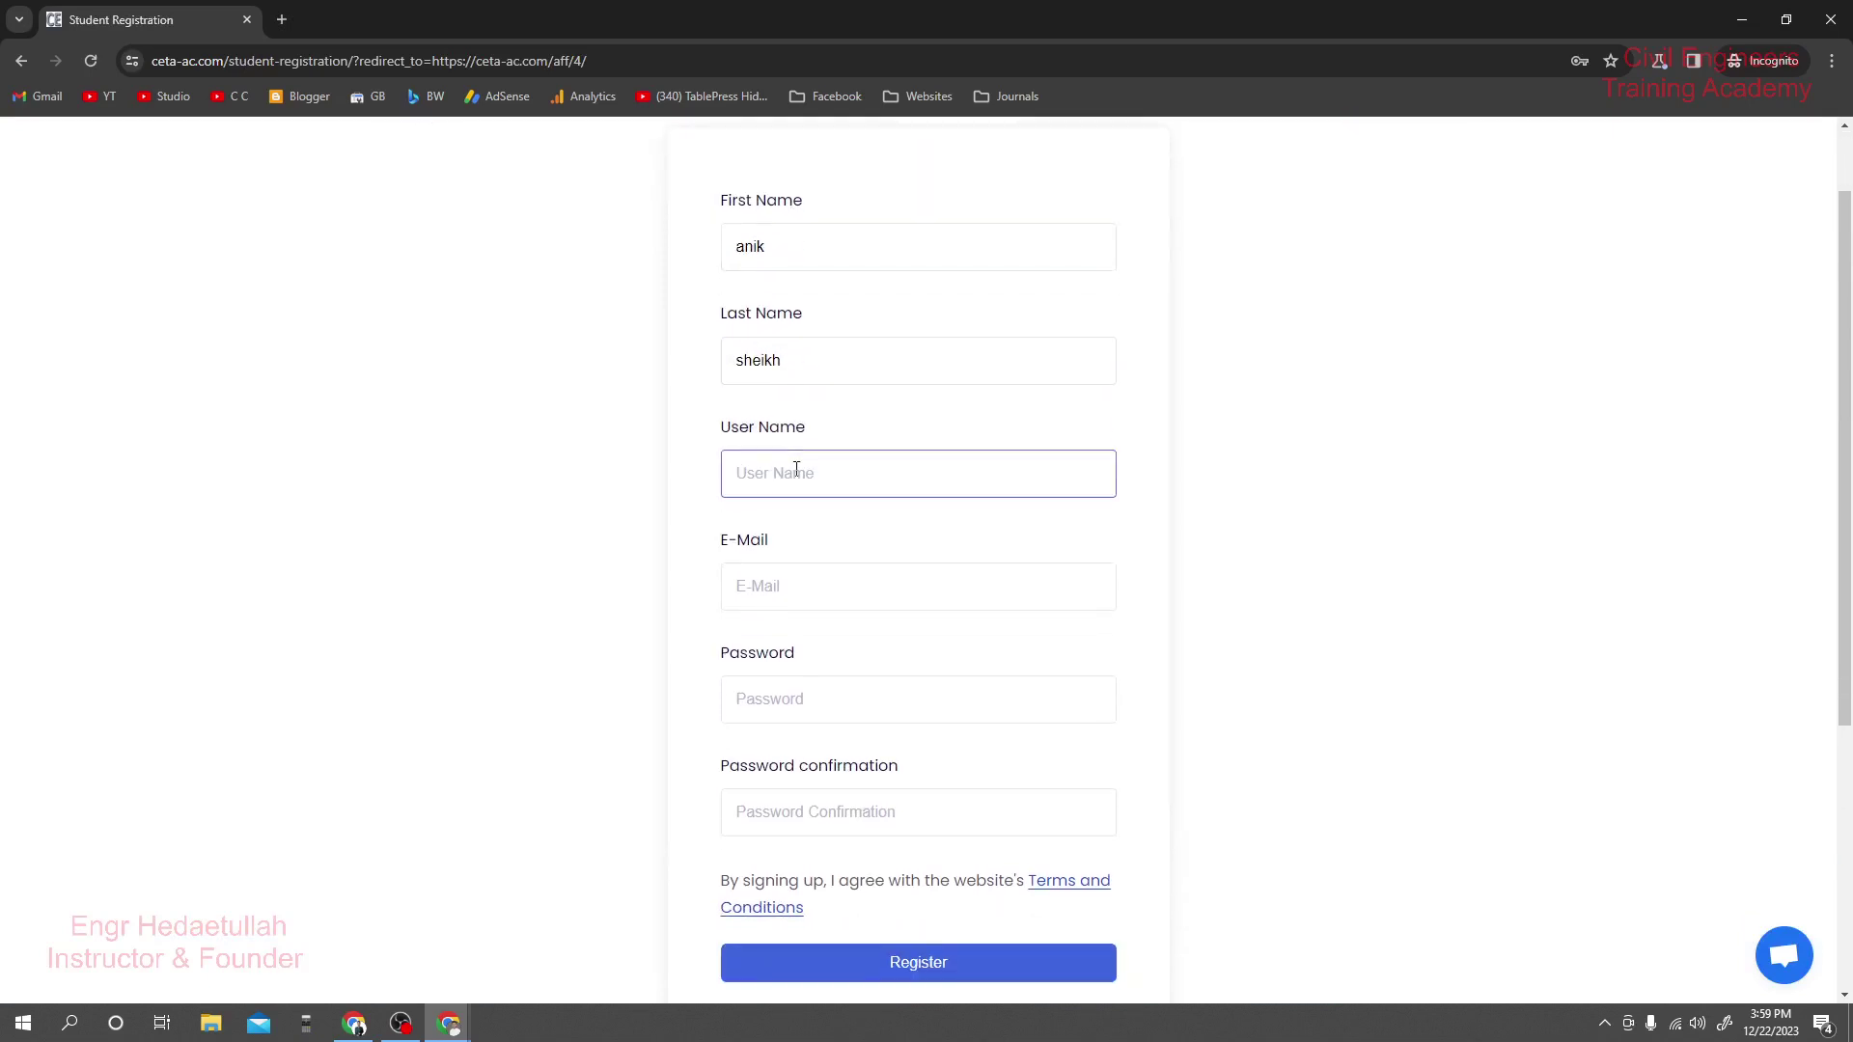
text(anik123)
click(796, 579)
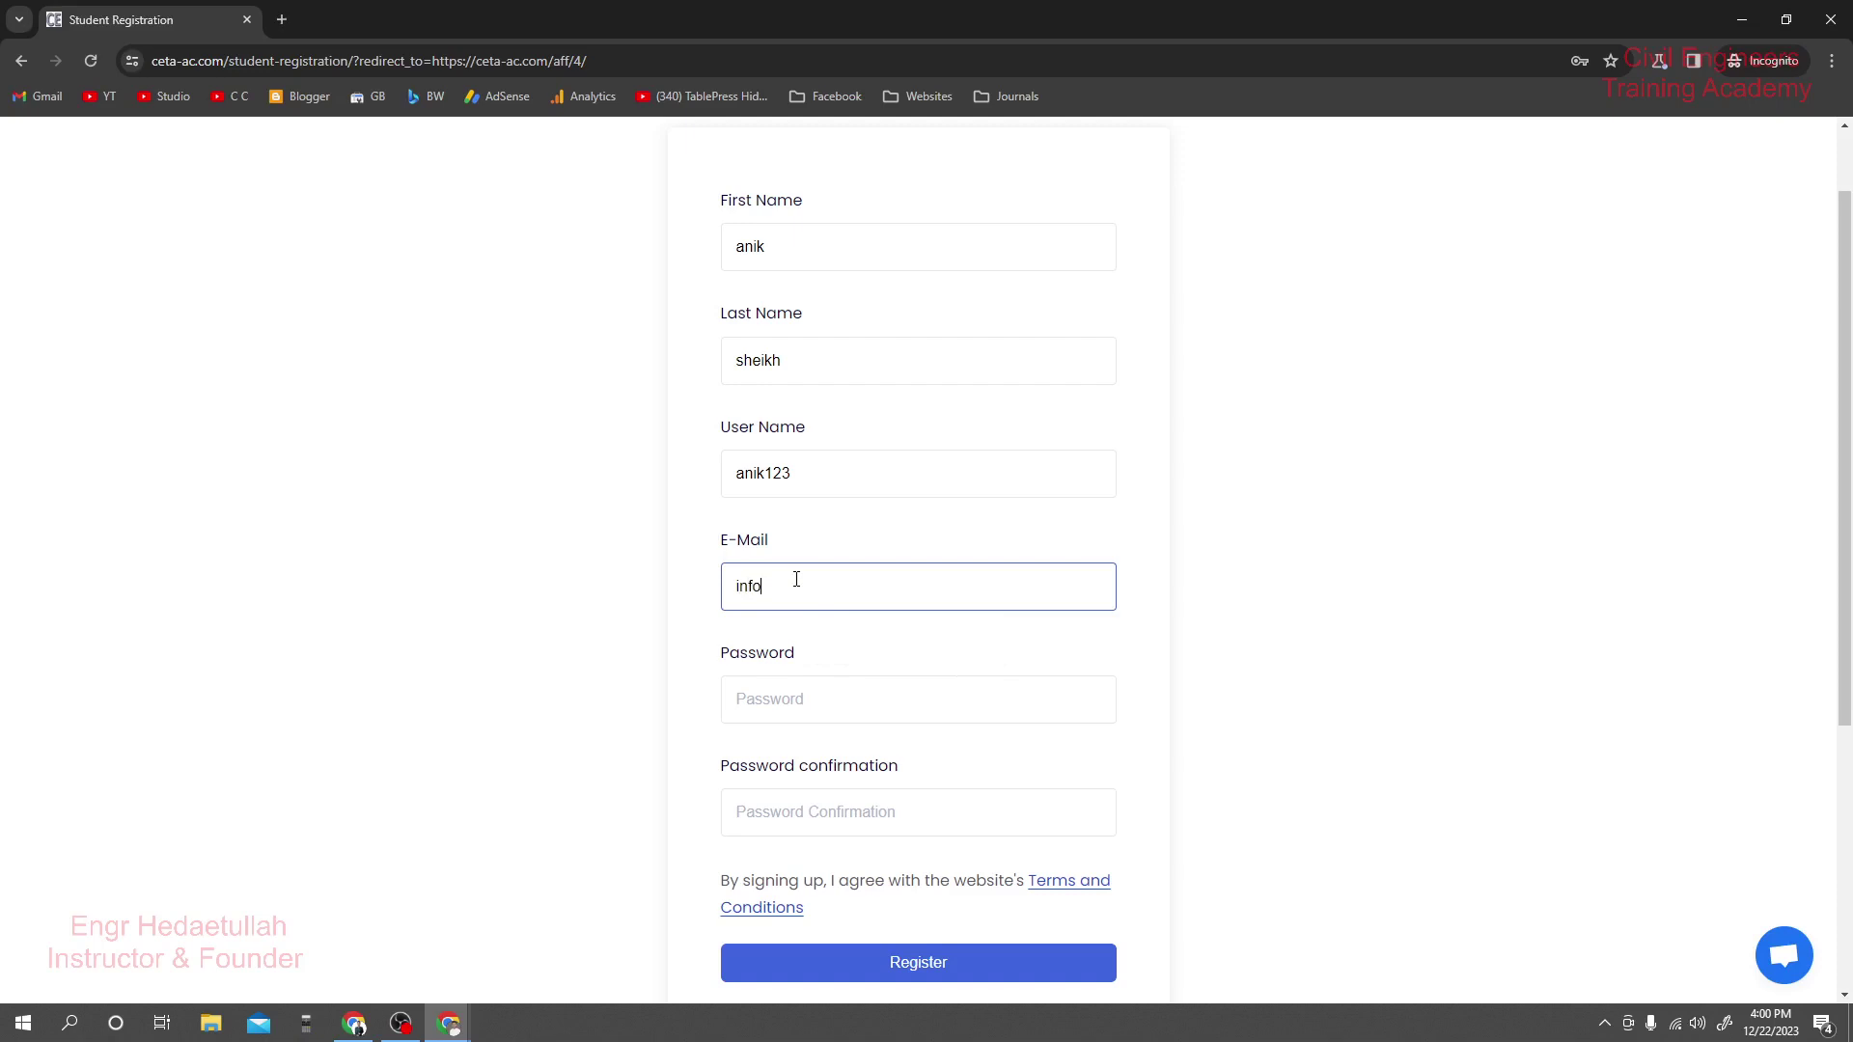
Enter the account password and its confirmation, then submit the registration.
click(808, 682)
text(1234)
drag(807, 682, 724, 705)
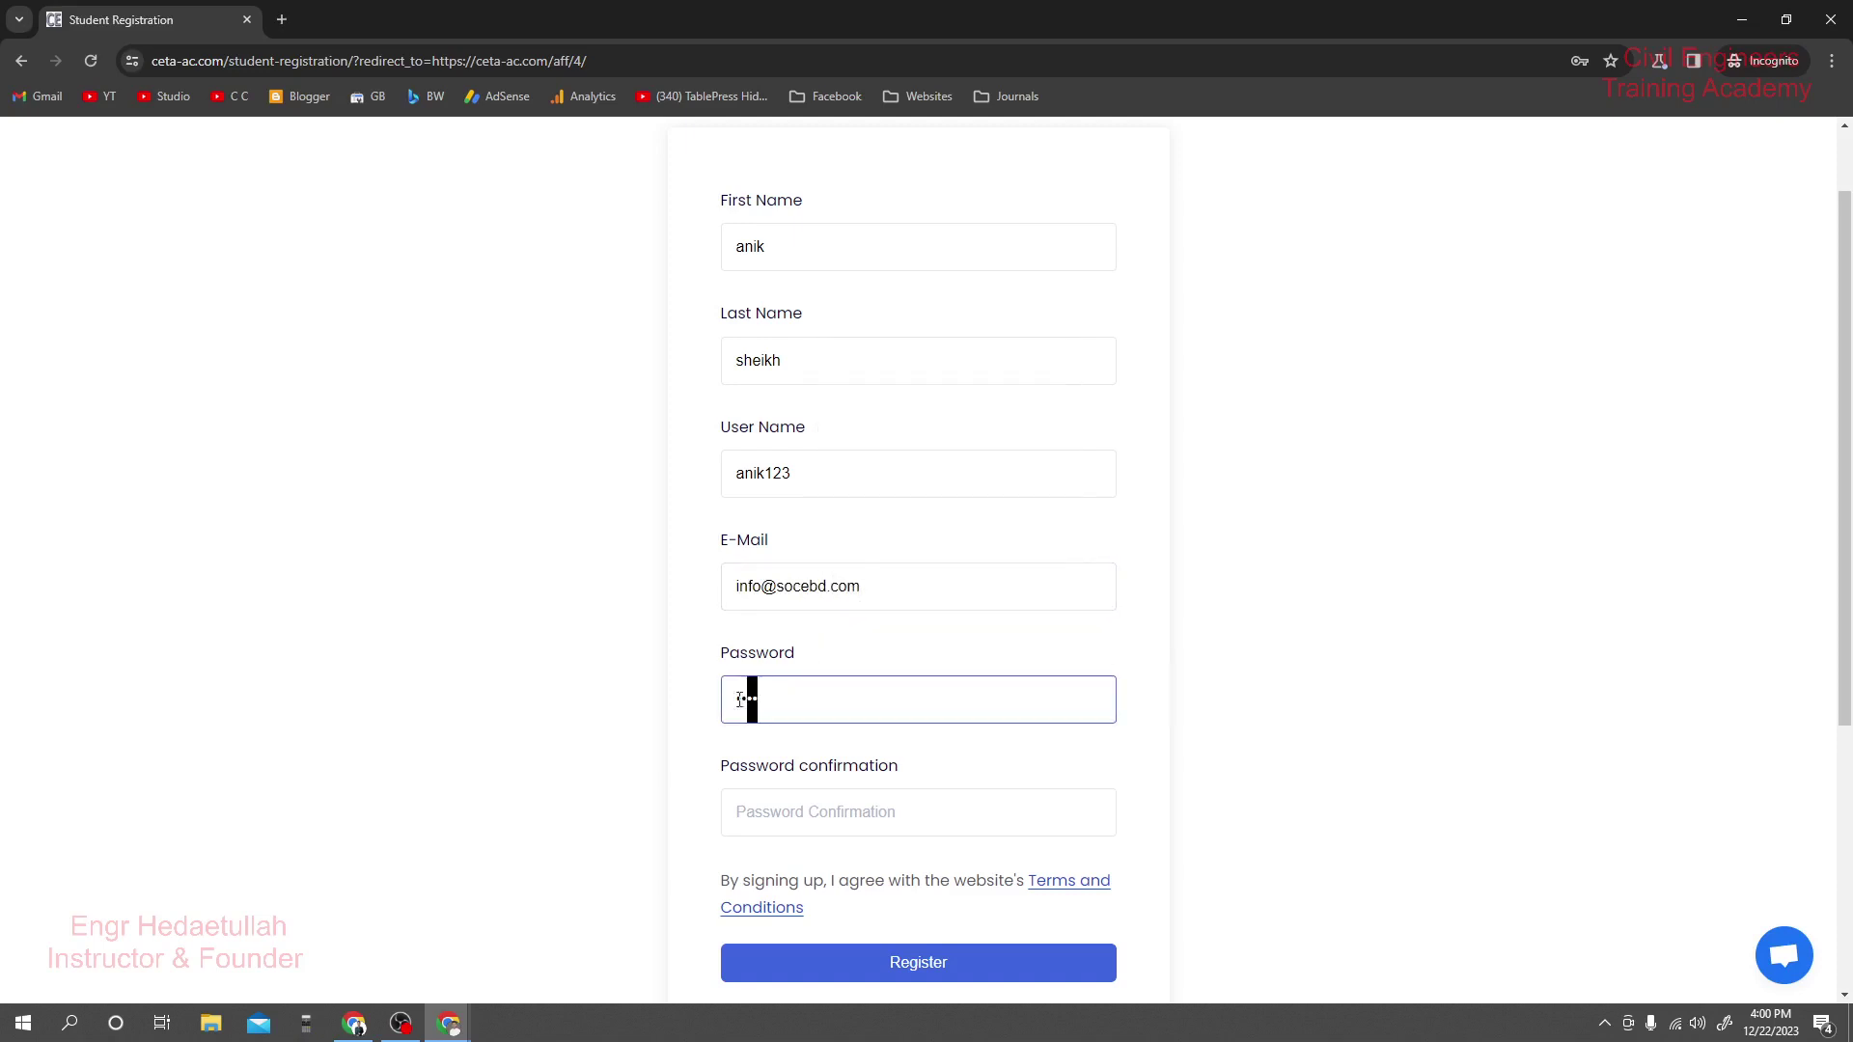
text(1234)
scroll(794, 629, down, 2)
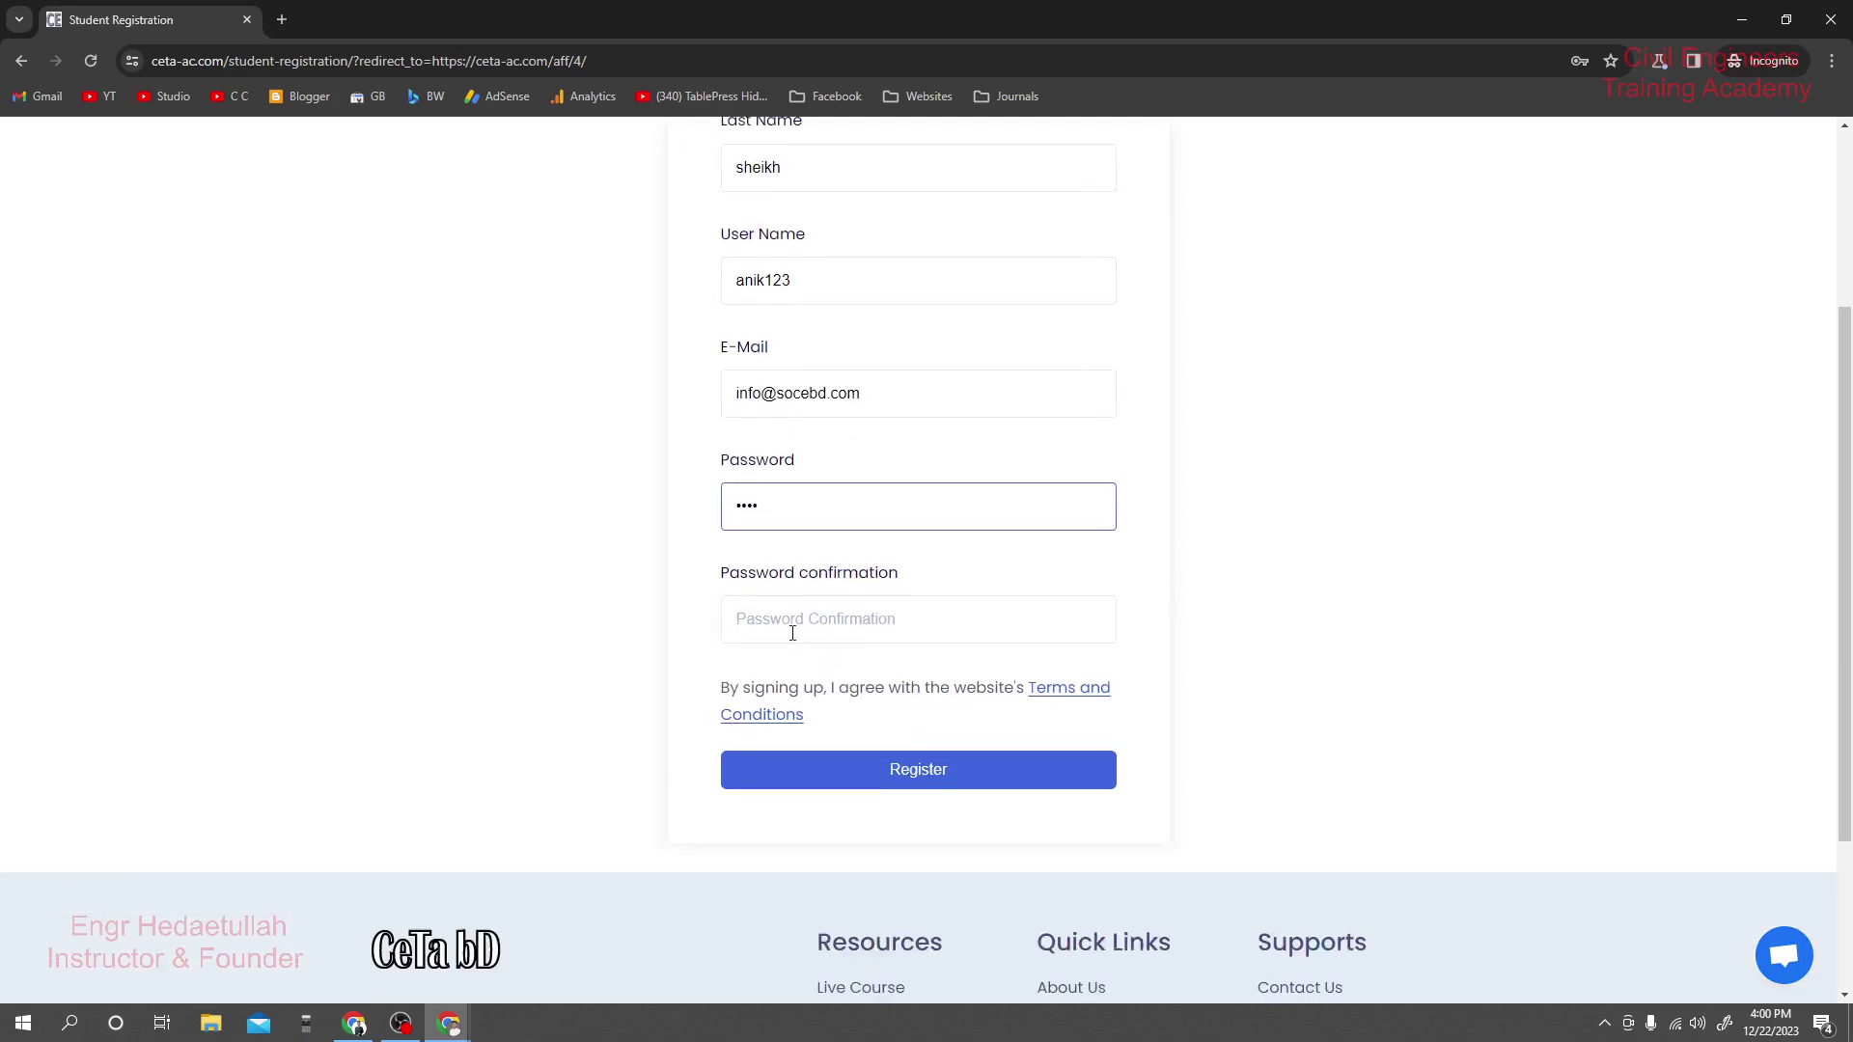
click(793, 630)
text(1234)
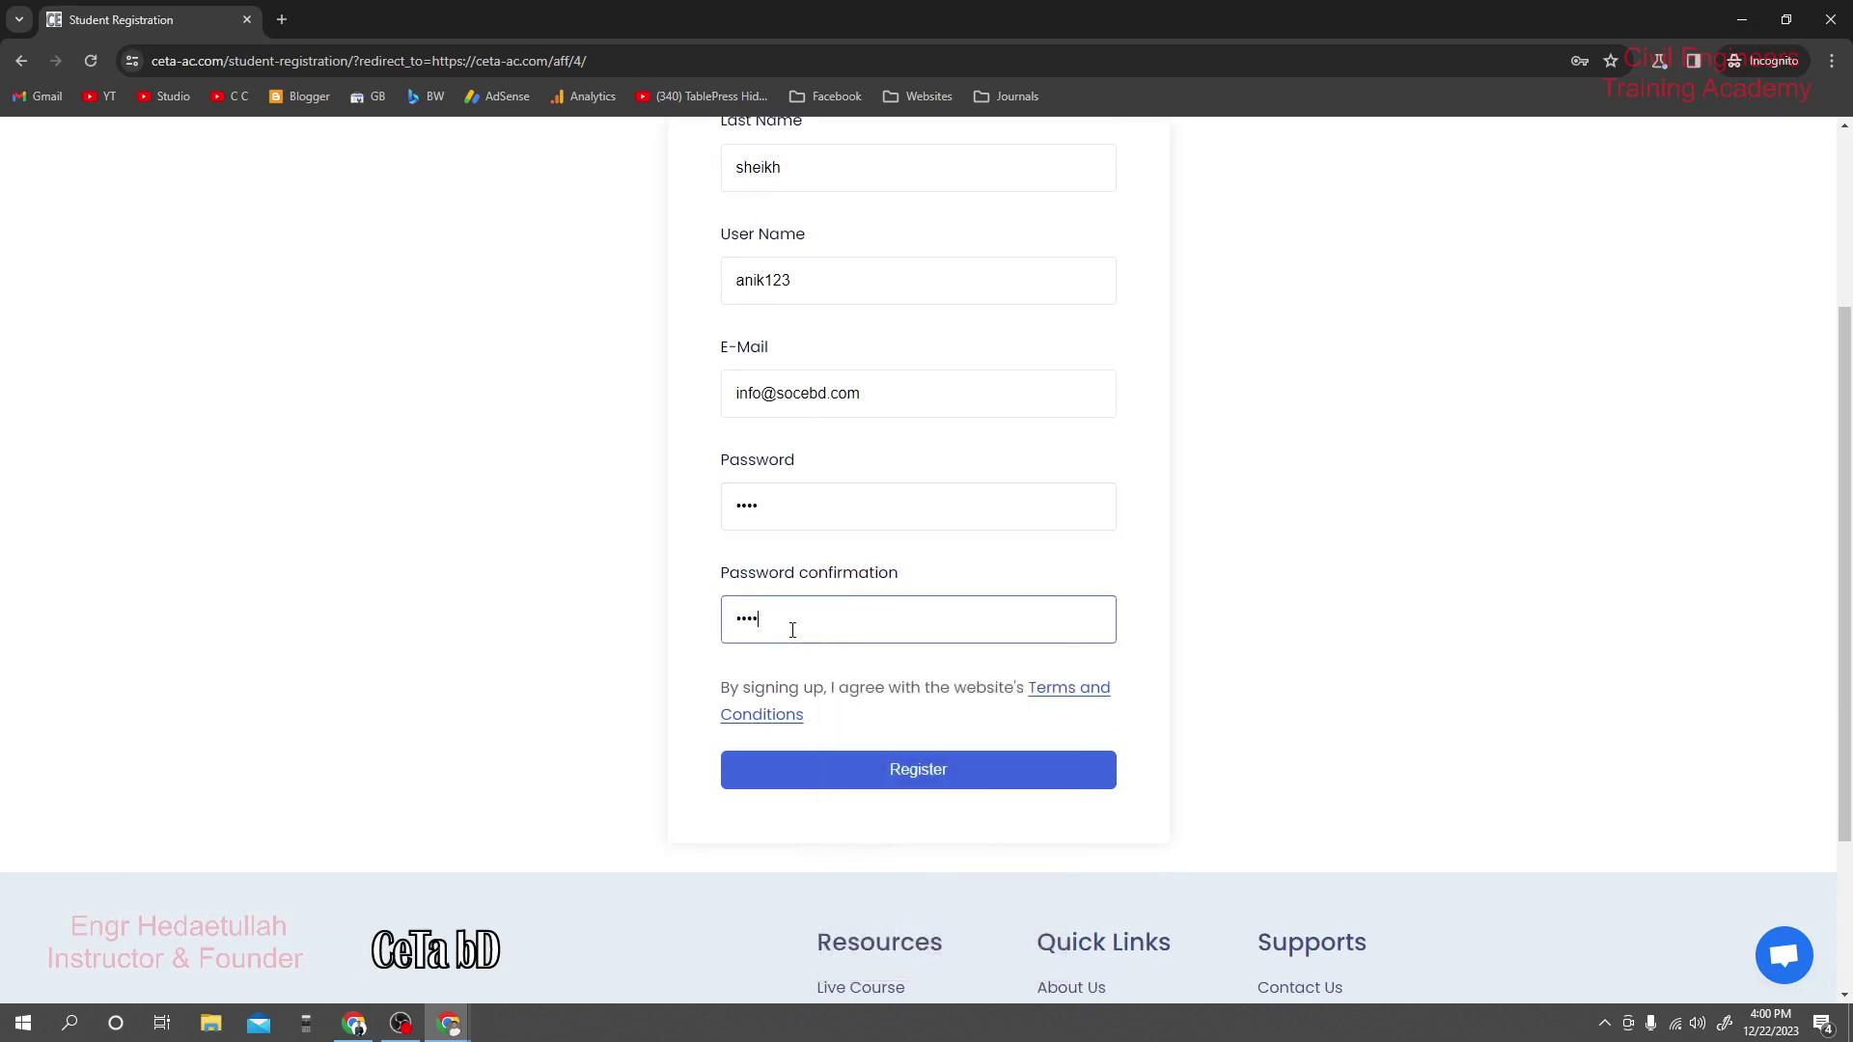
click(958, 775)
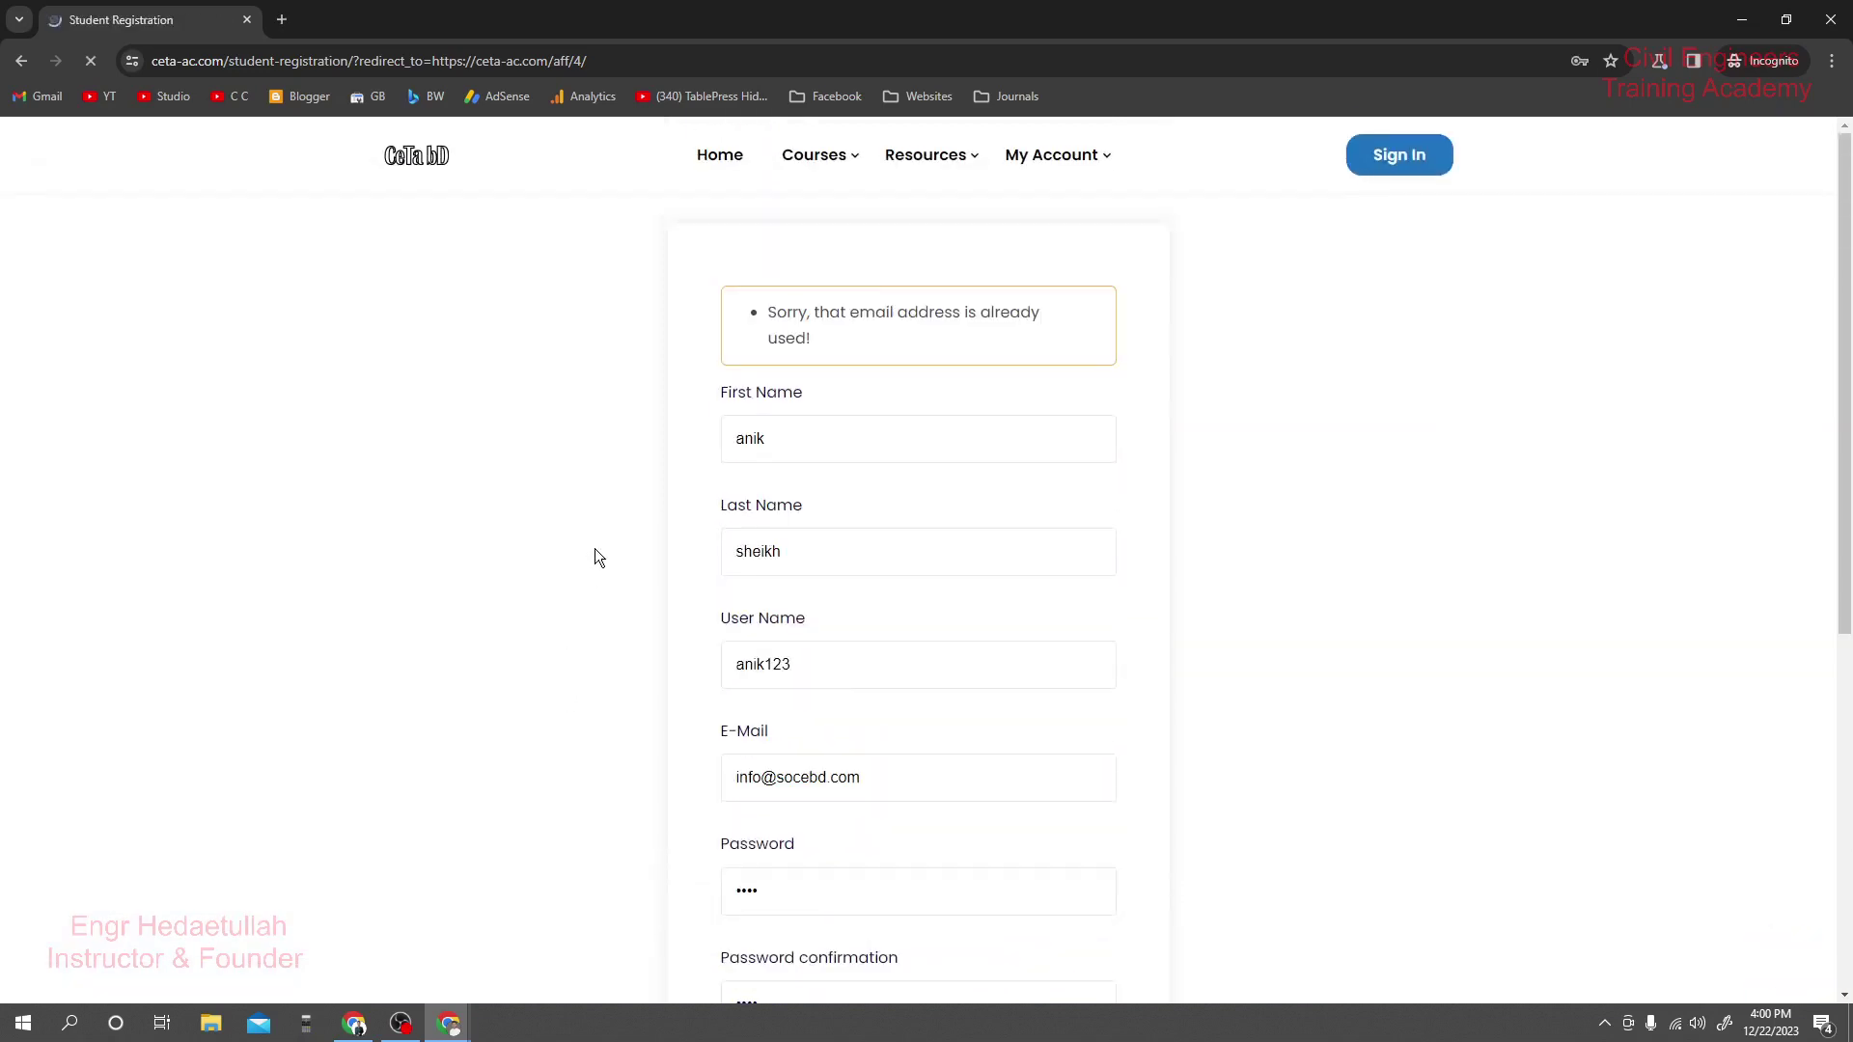
Alter the rejected, already-used e-mail address and resubmit the registration.
scroll(989, 321, down, 1)
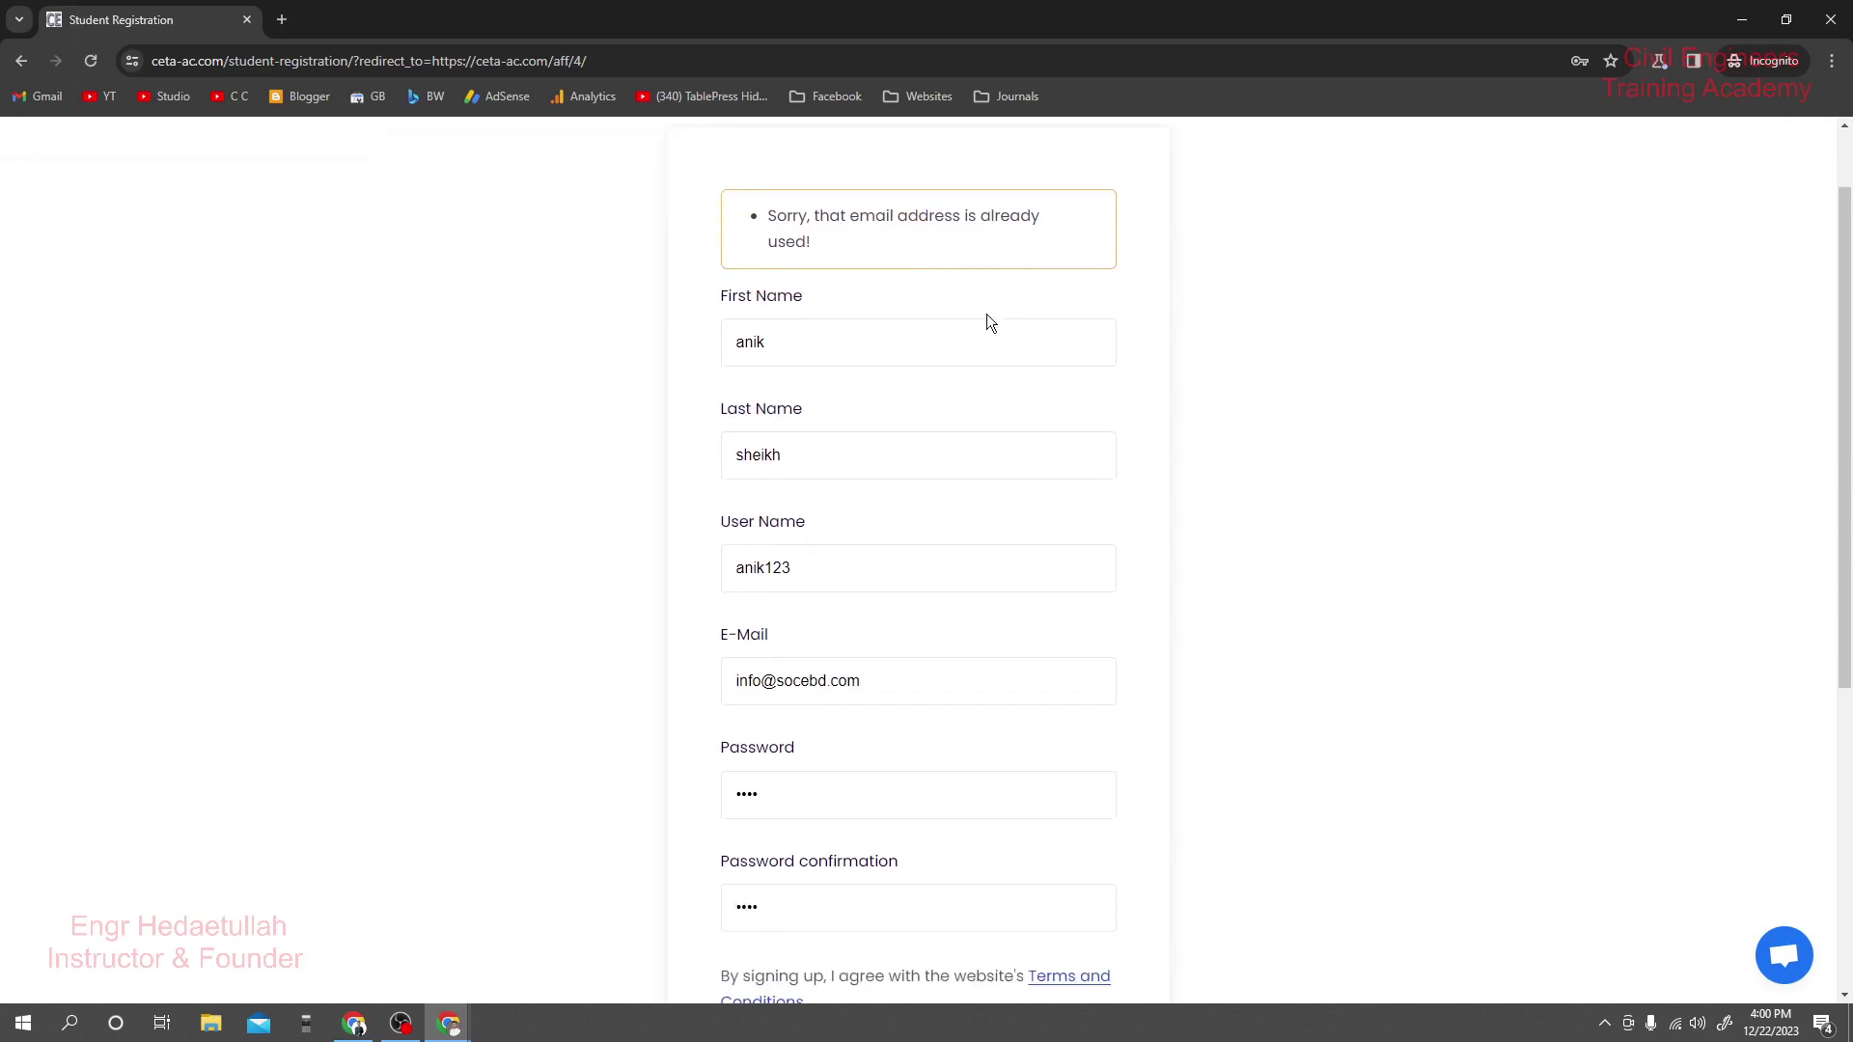
click(778, 680)
text(1)
scroll(1061, 656, down, 5)
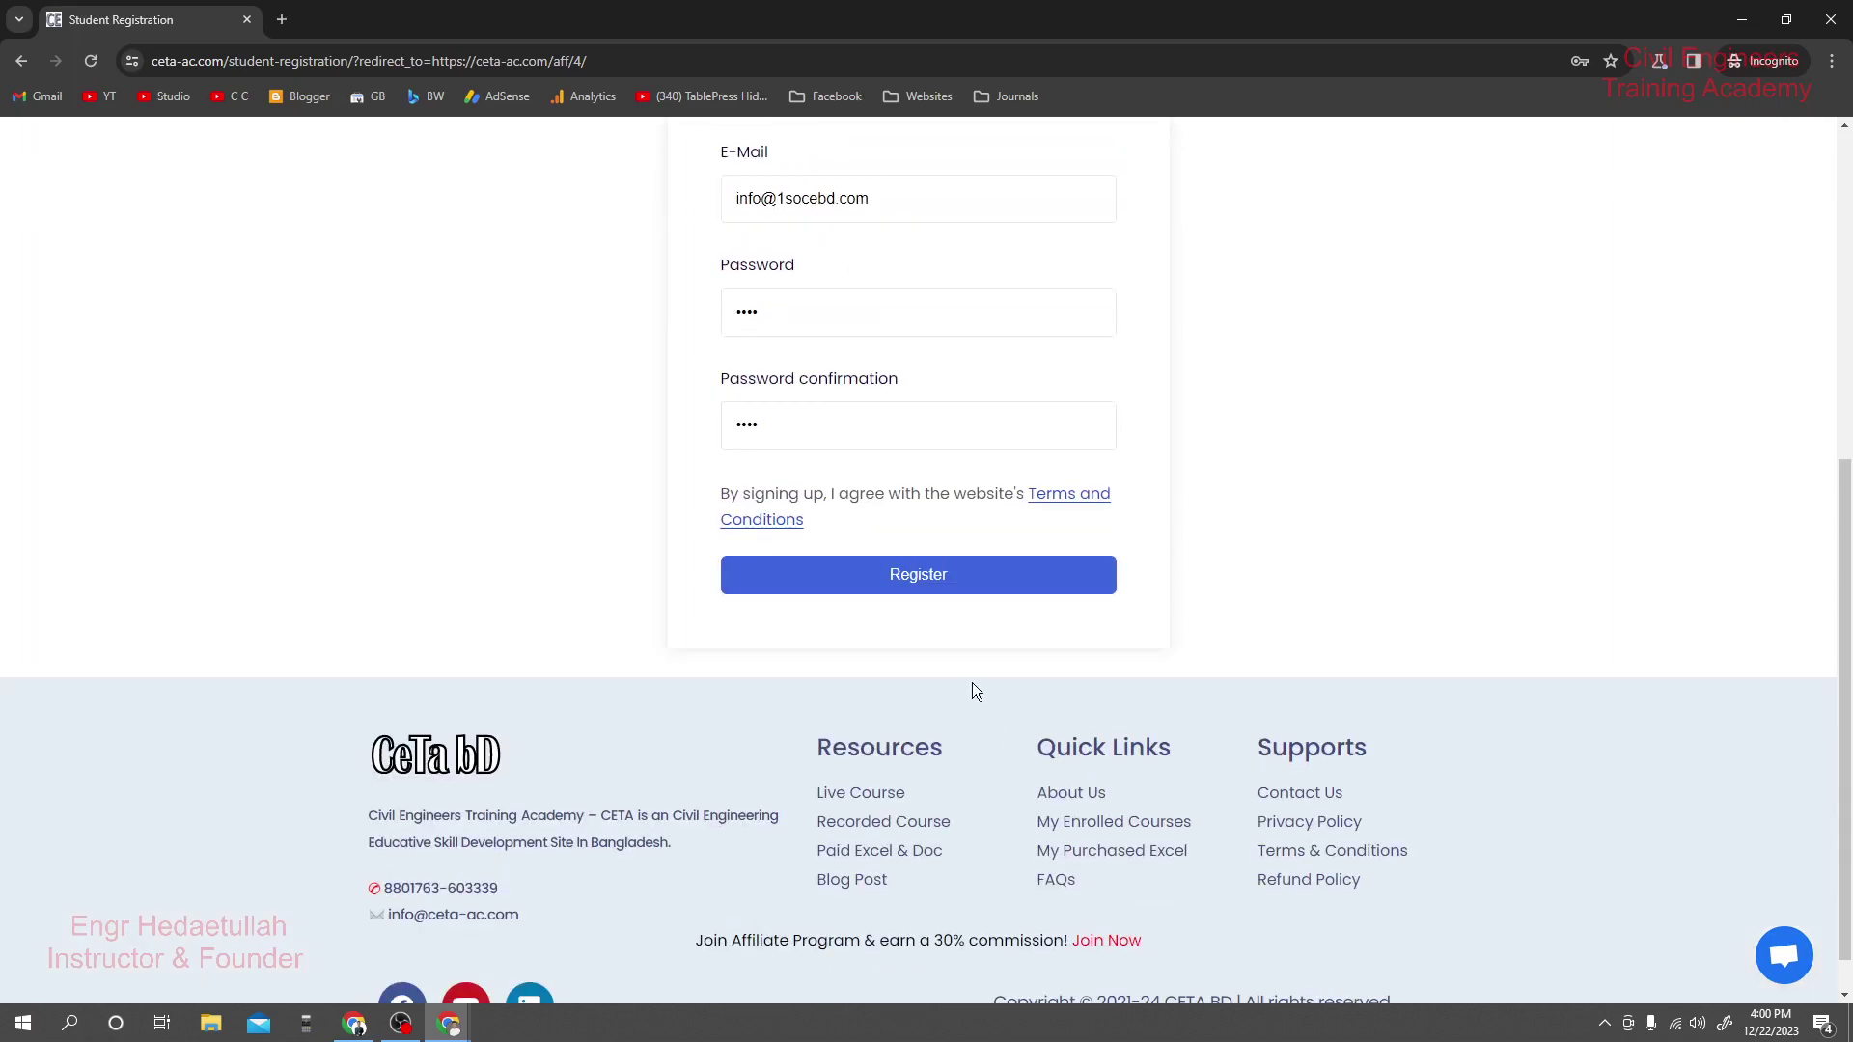
click(944, 578)
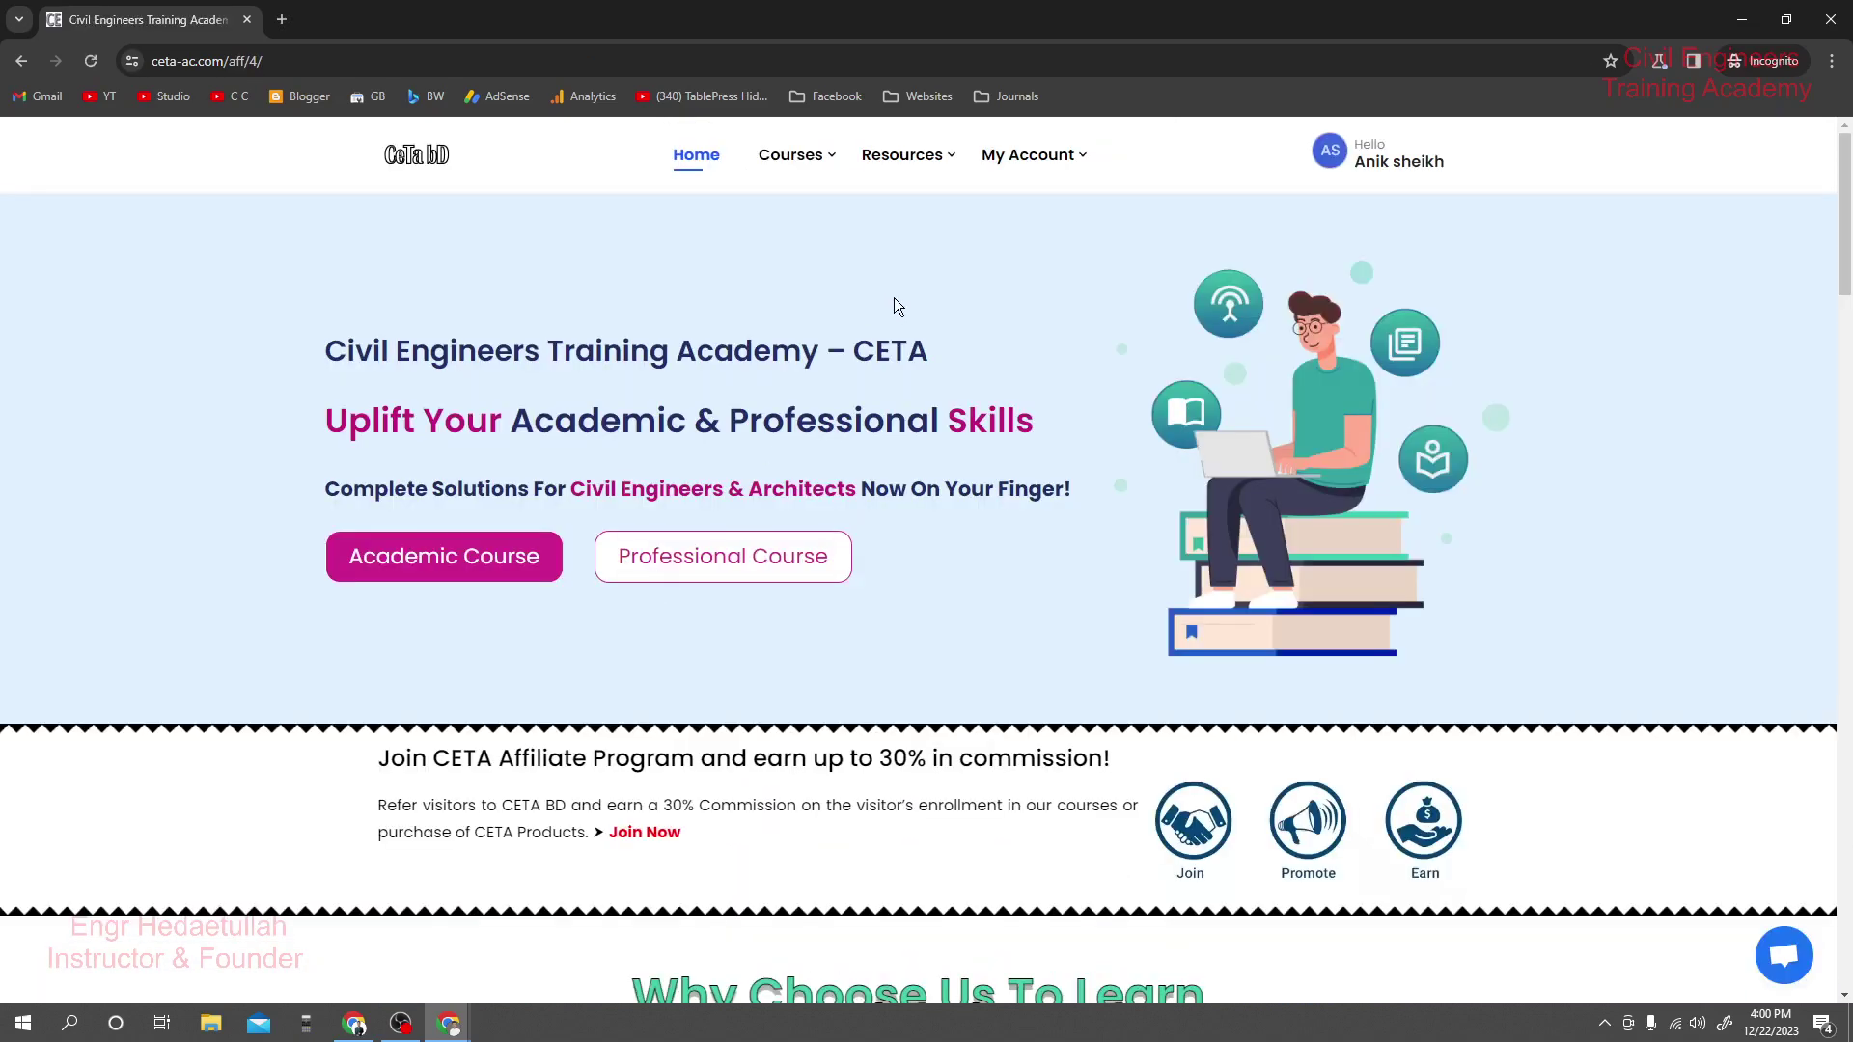
Enroll in the CSI ETABS Concrete Structure Design Course at 699৳, then close the chat window.
scroll(893, 307, down, 3)
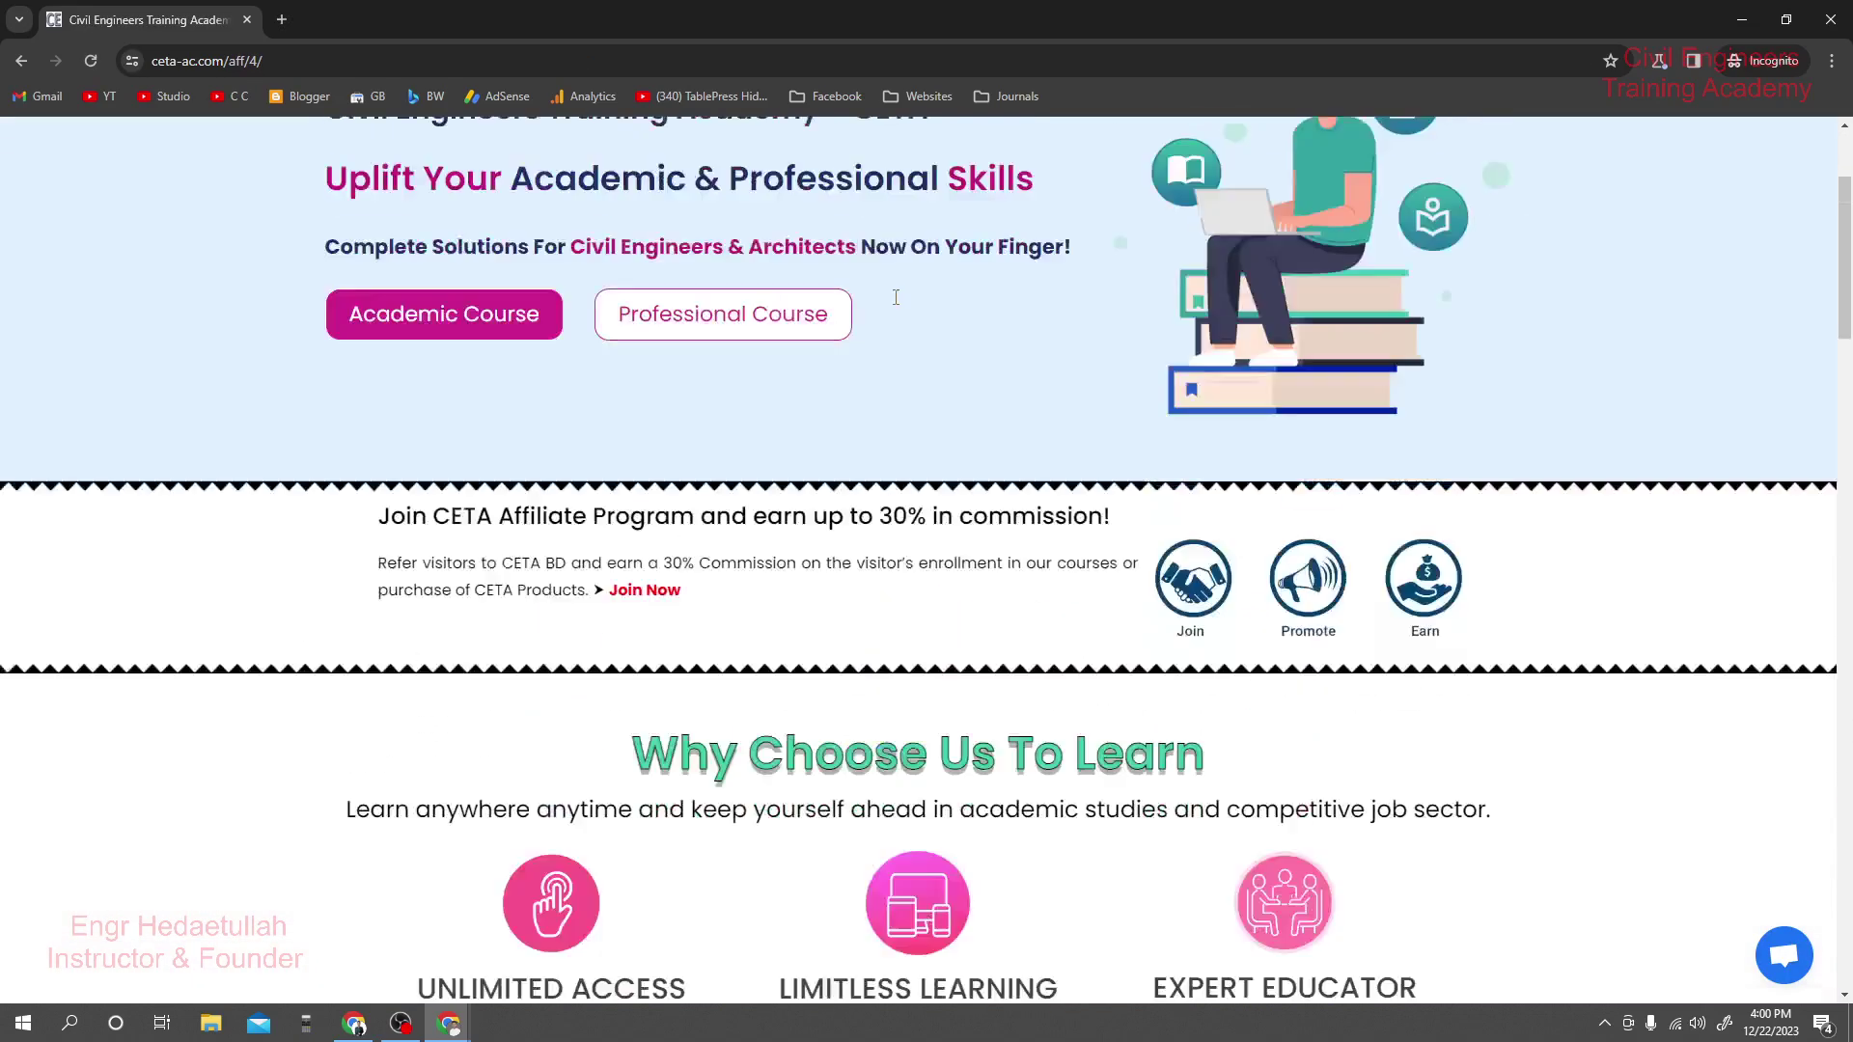
scroll(894, 307, up, 3)
mouse_move(1405, 147)
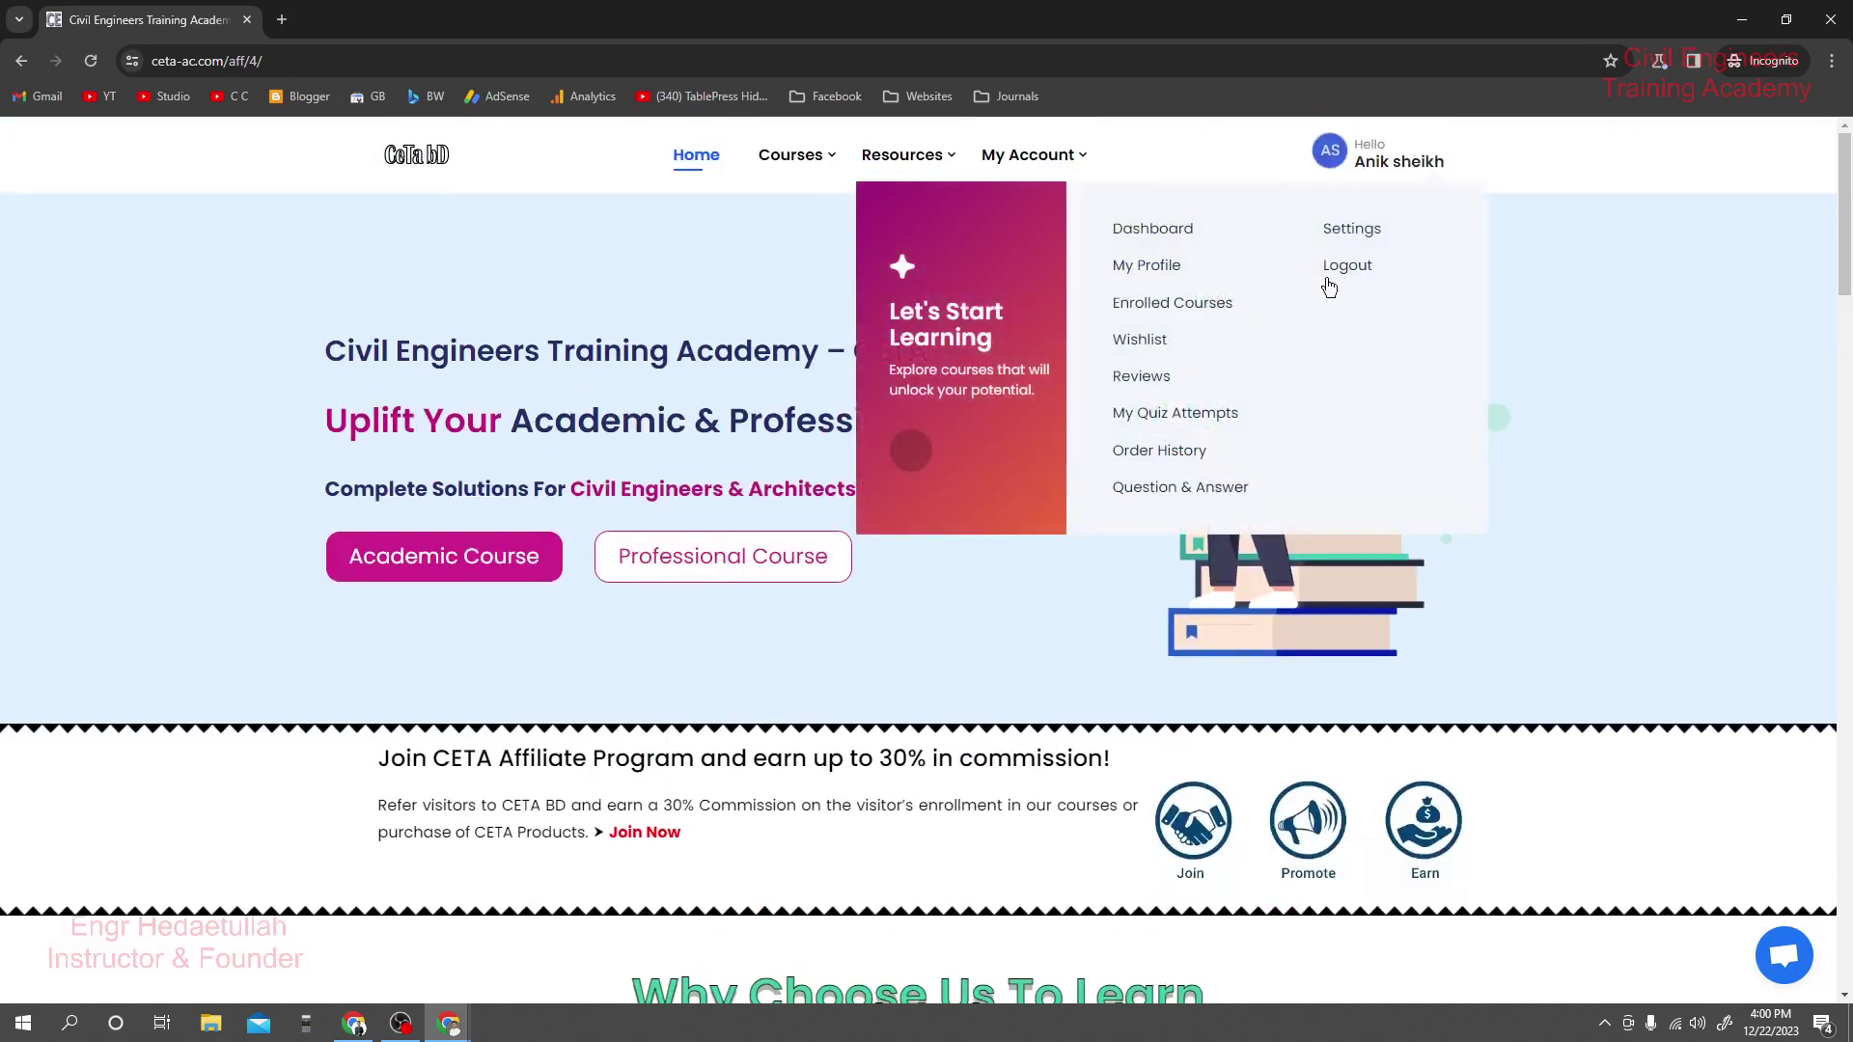
scroll(849, 378, down, 2)
scroll(848, 378, down, 15)
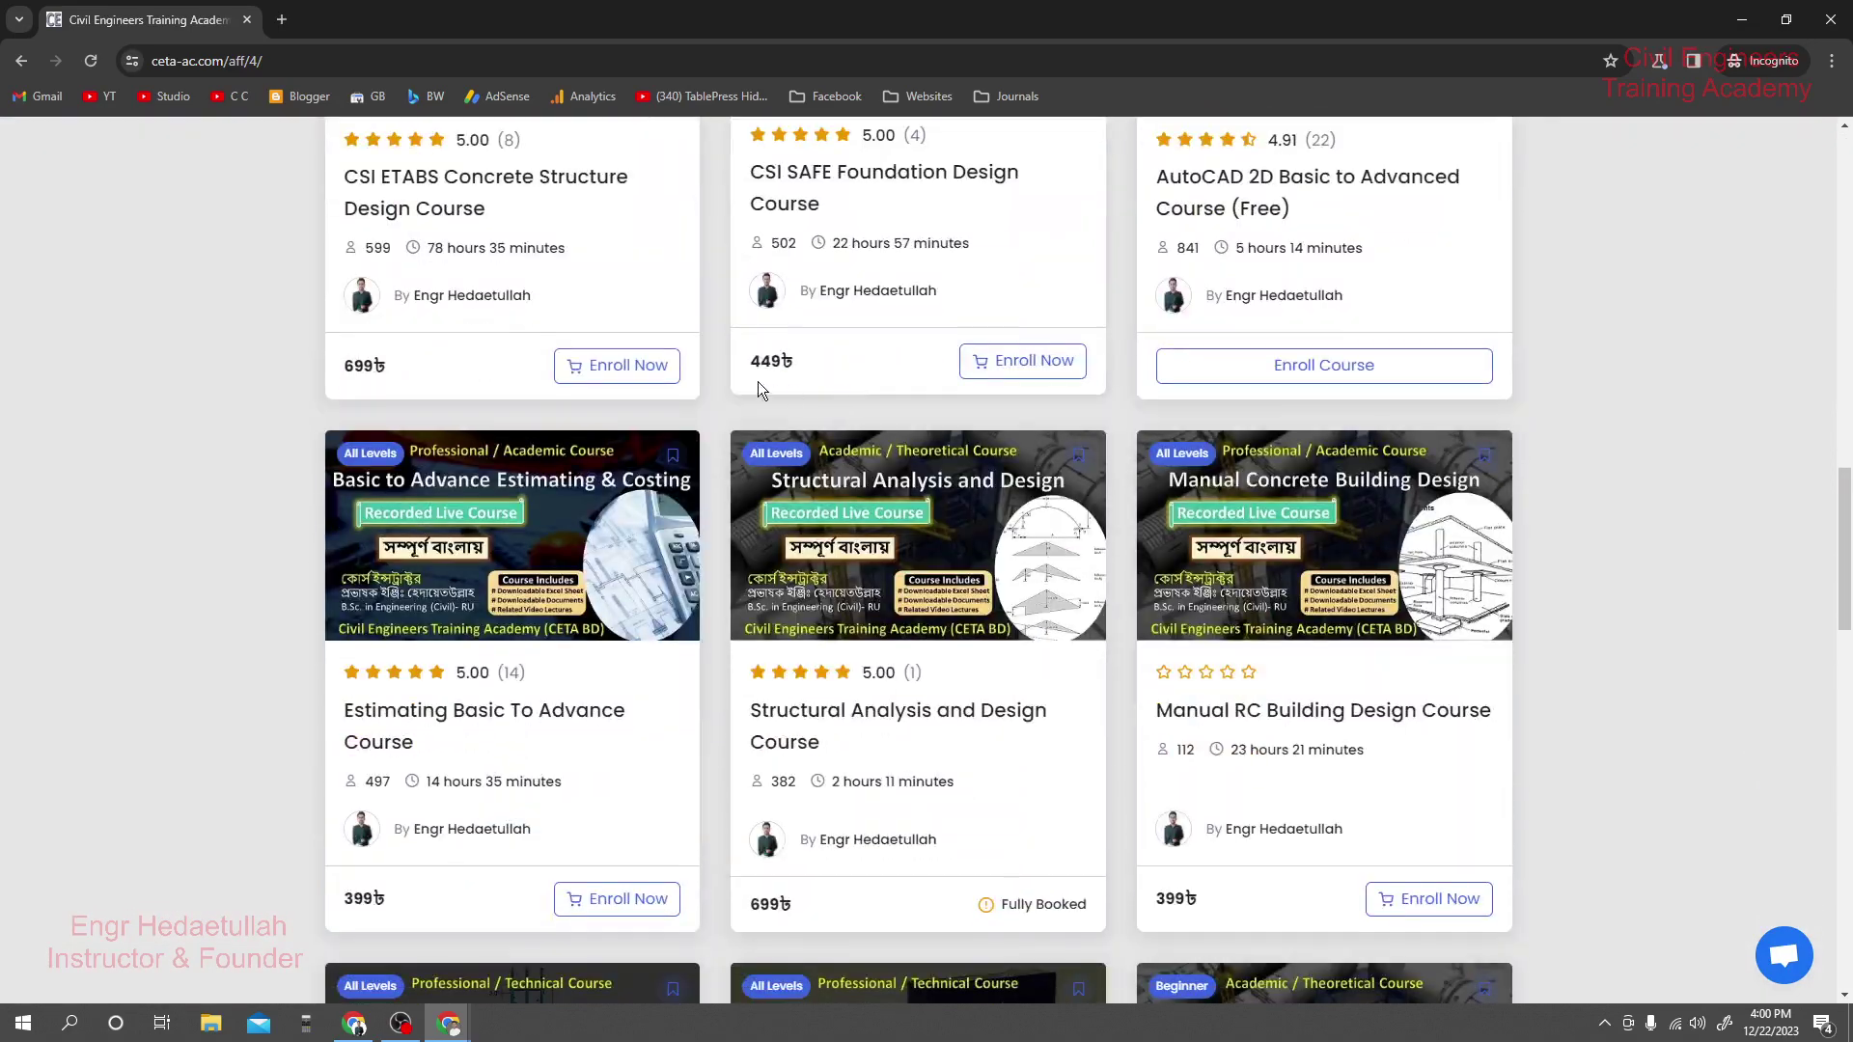
click(664, 371)
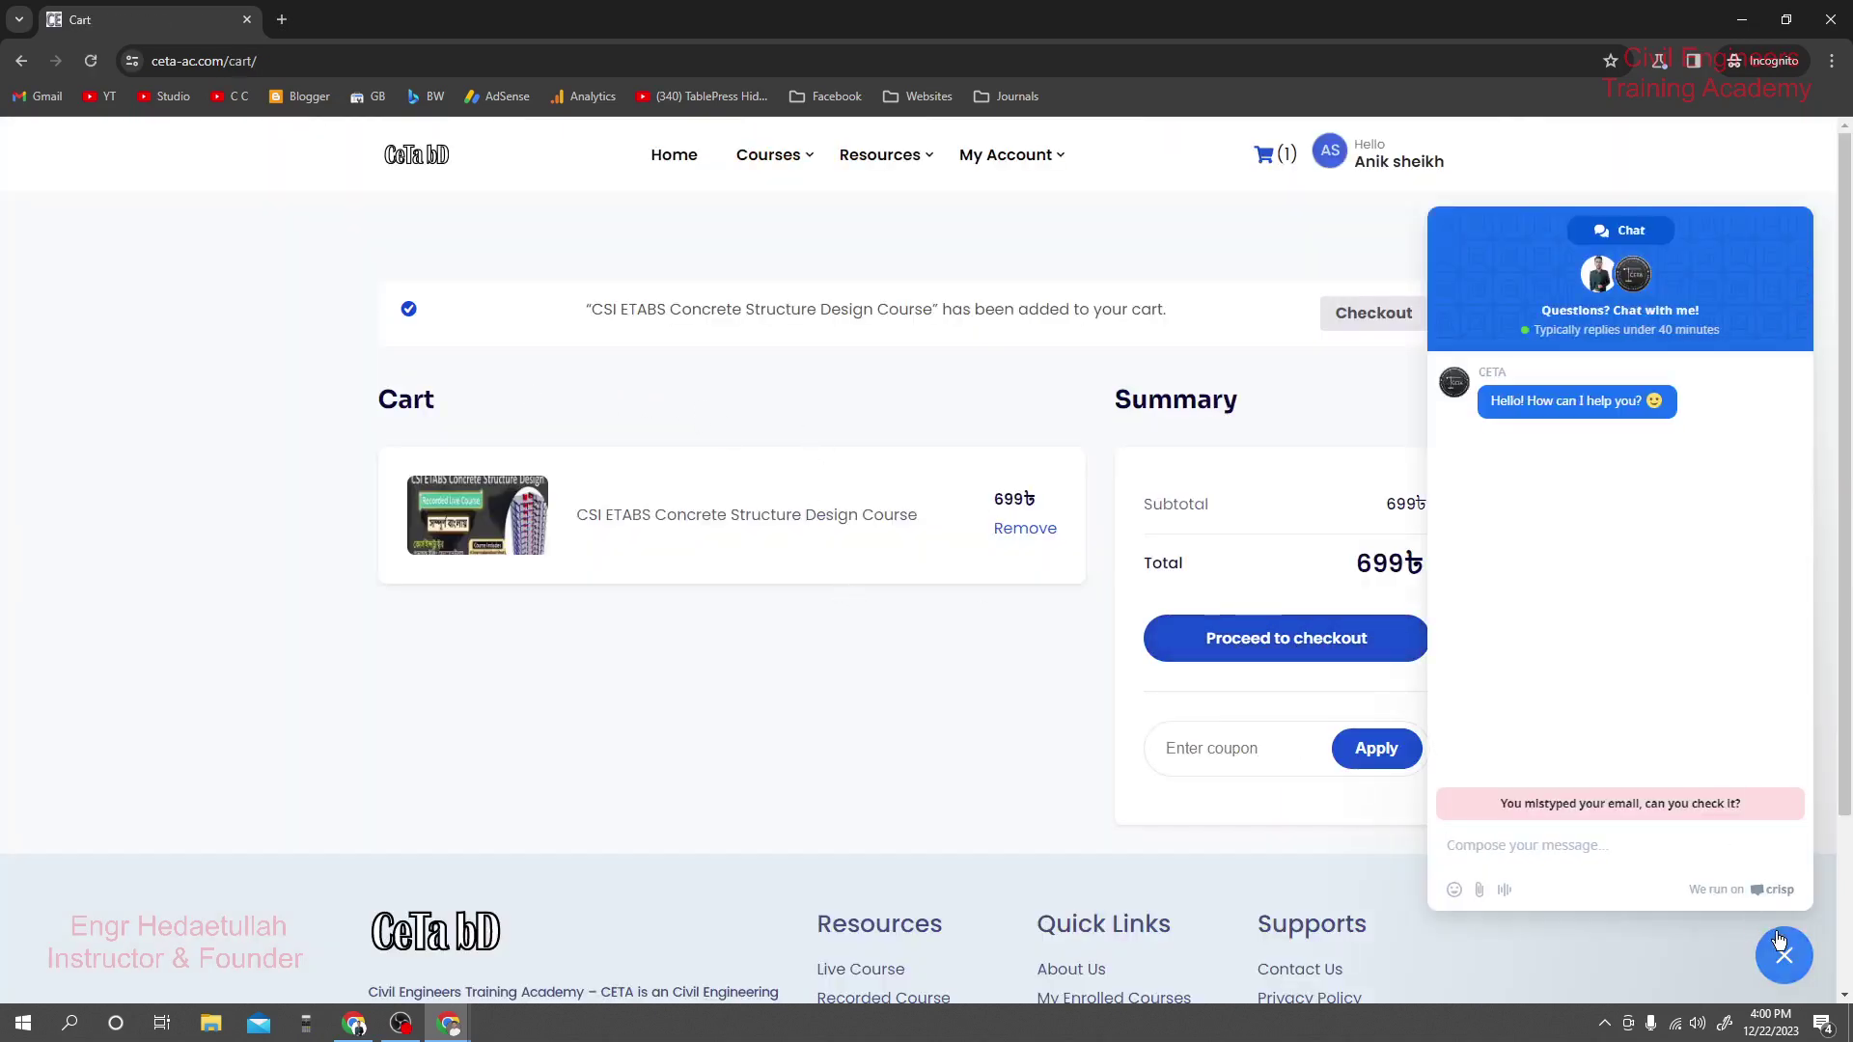
click(1784, 956)
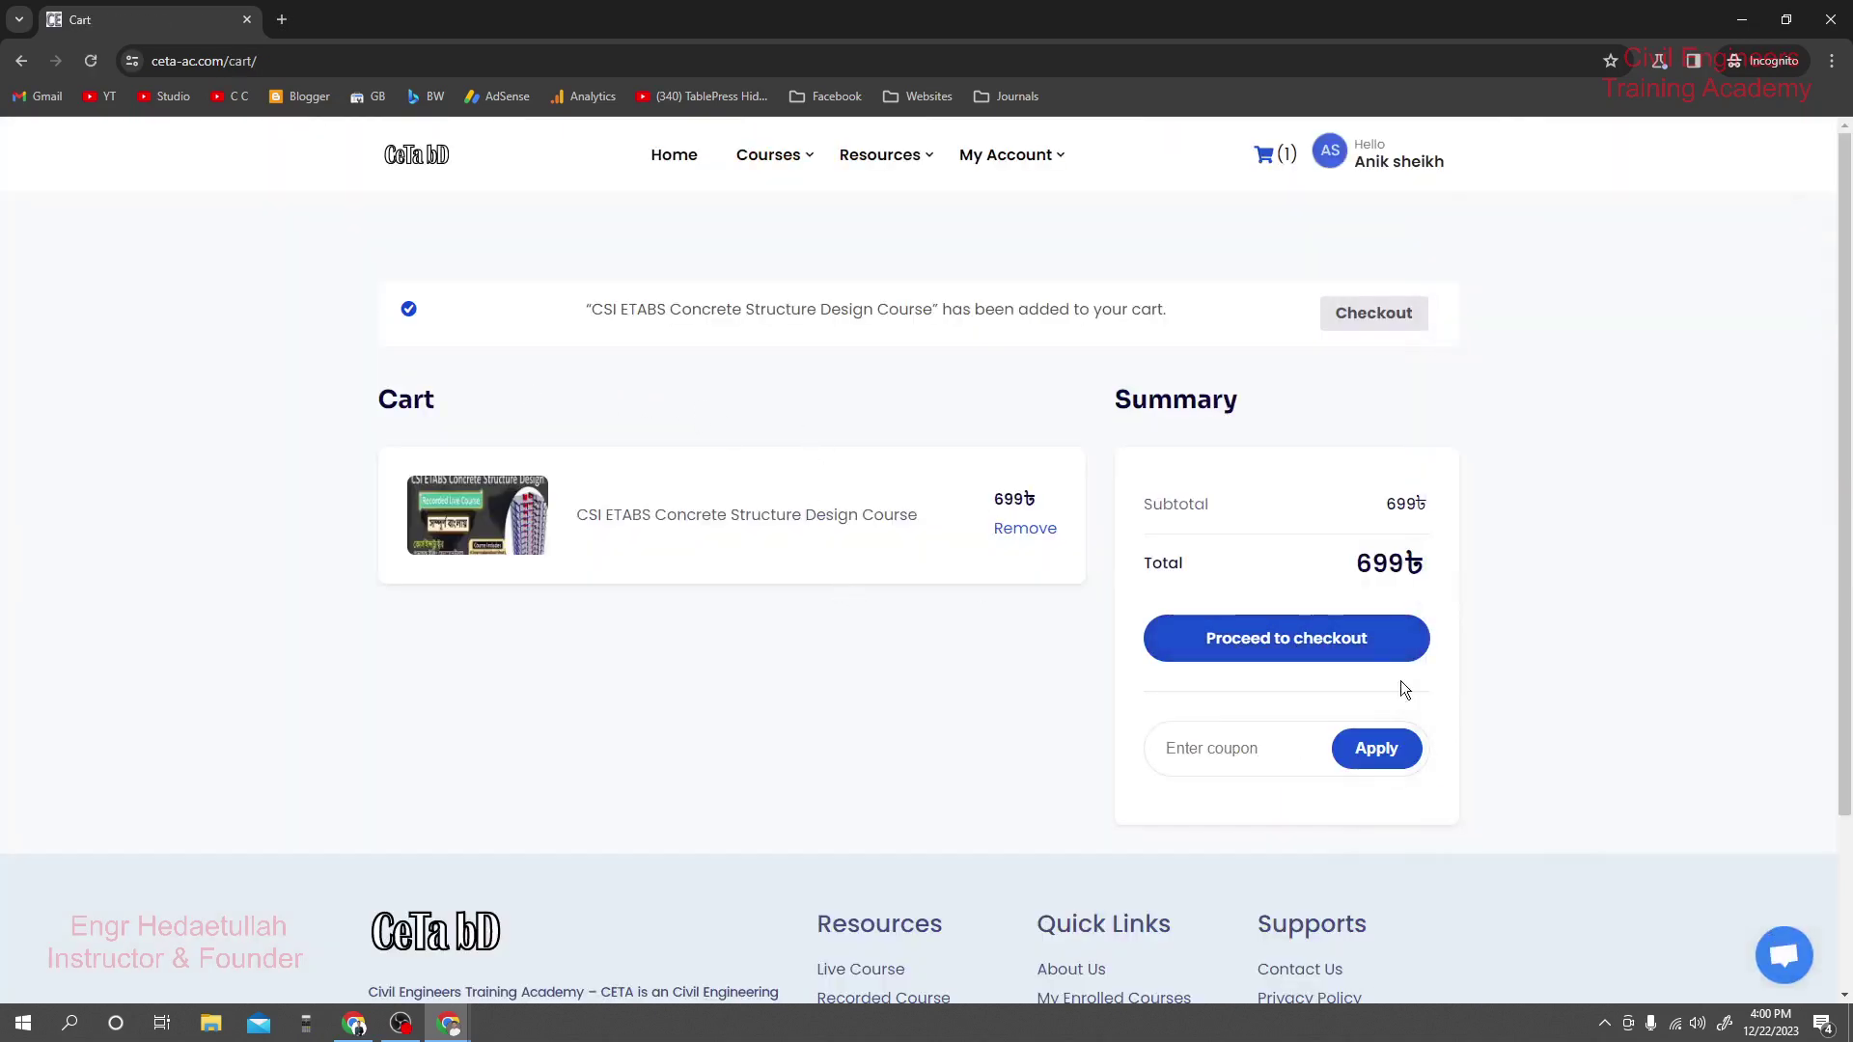
Proceed to checkout and enter the student's first name, last name and phone in Billing details.
click(1267, 644)
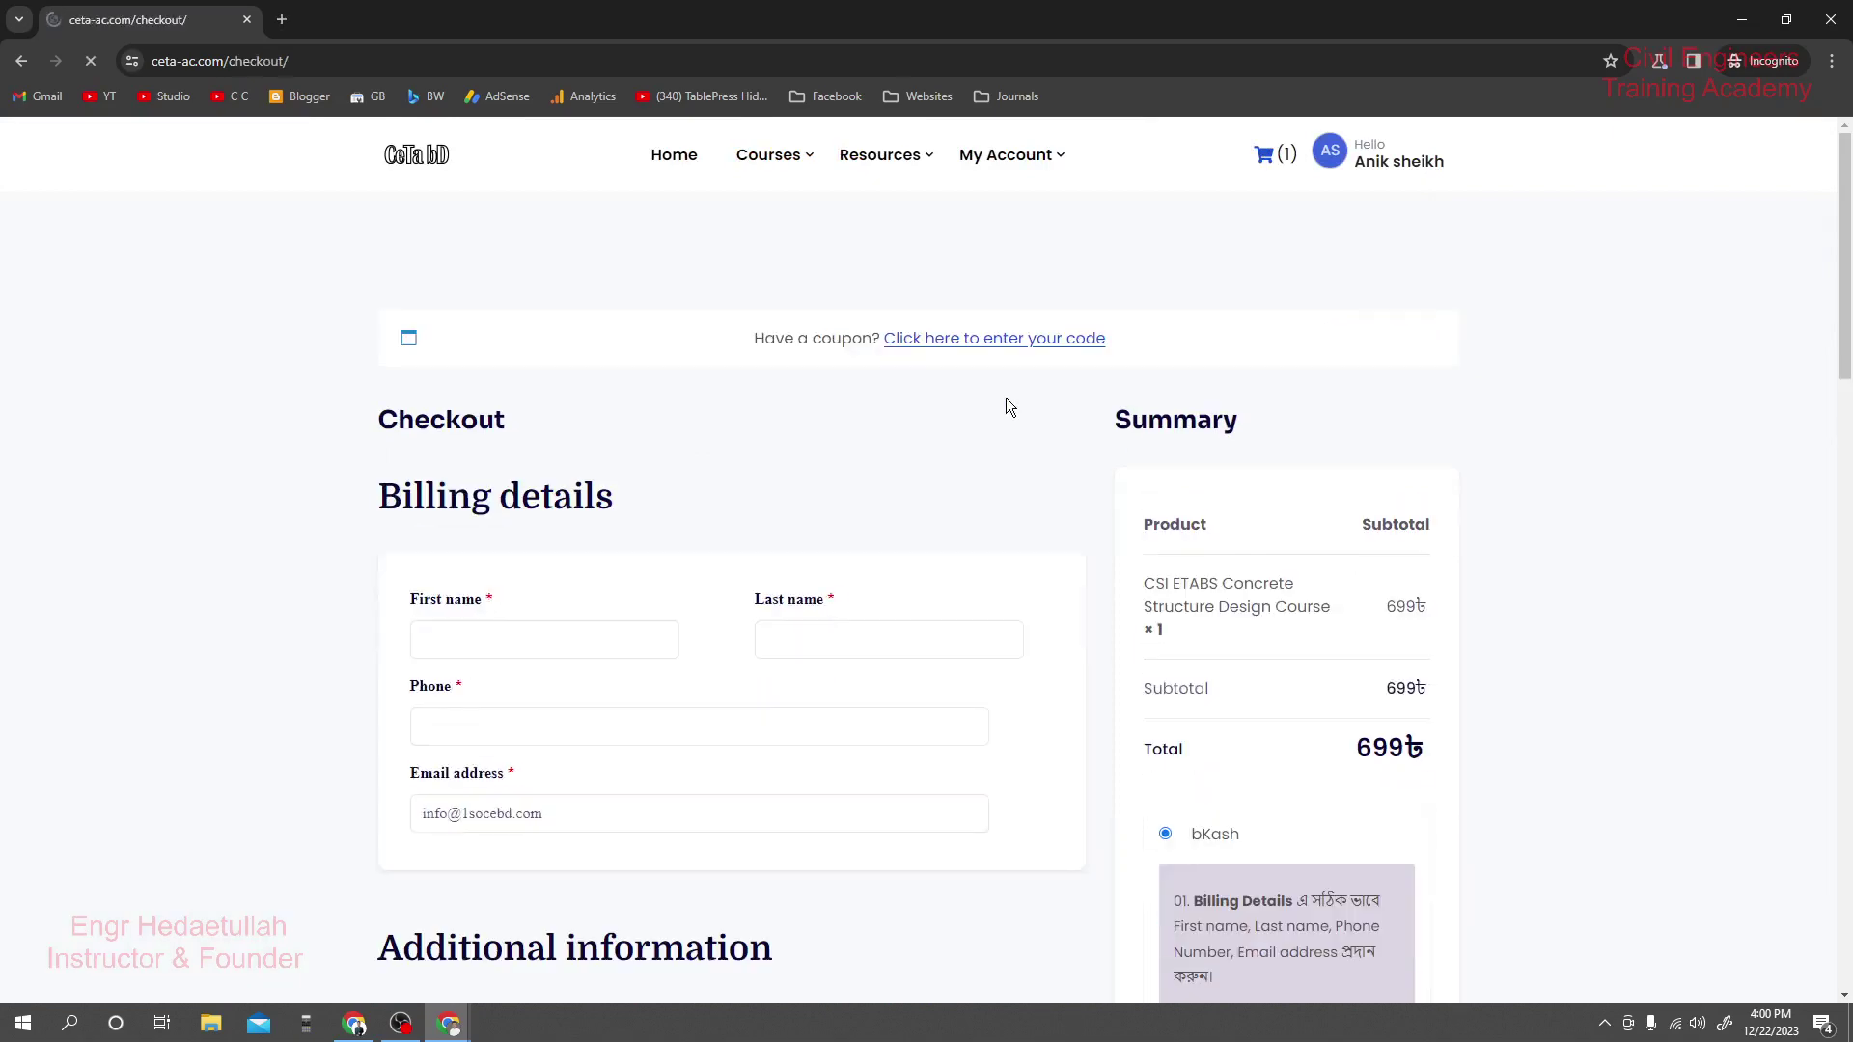
scroll(975, 438, down, 3)
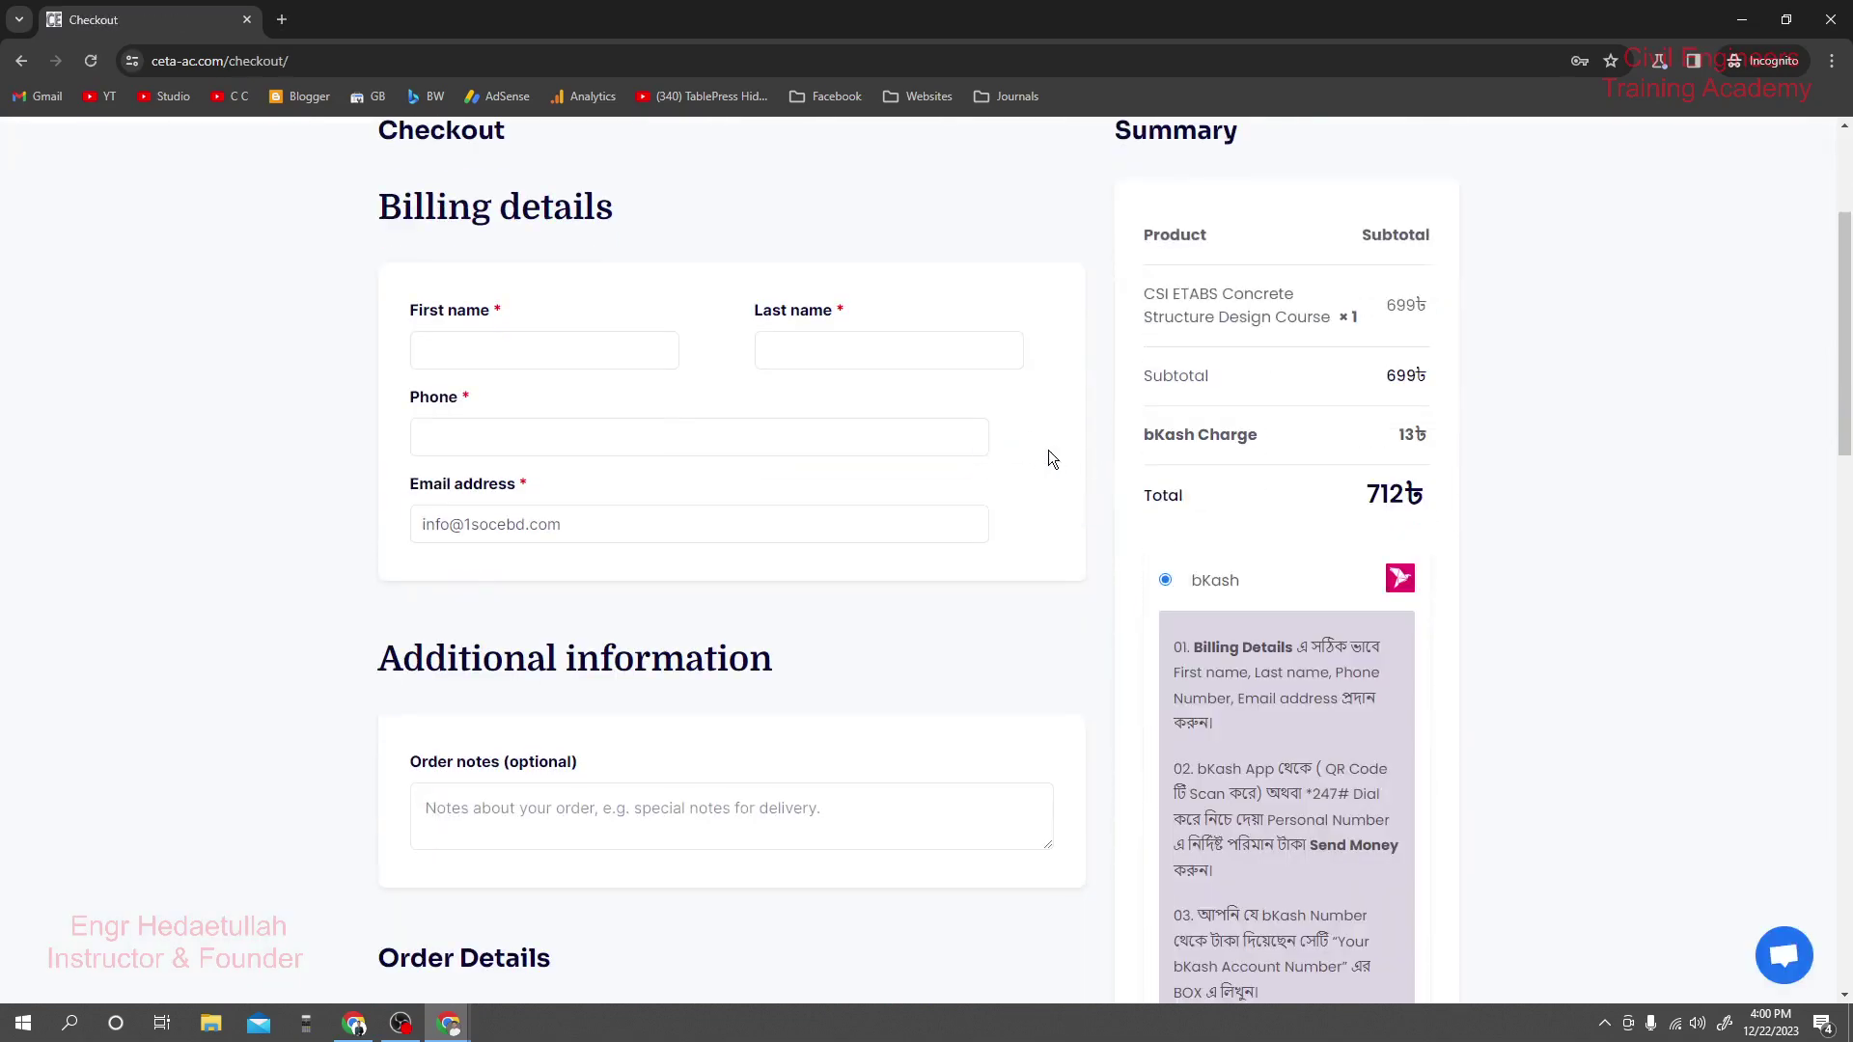
click(564, 357)
click(828, 358)
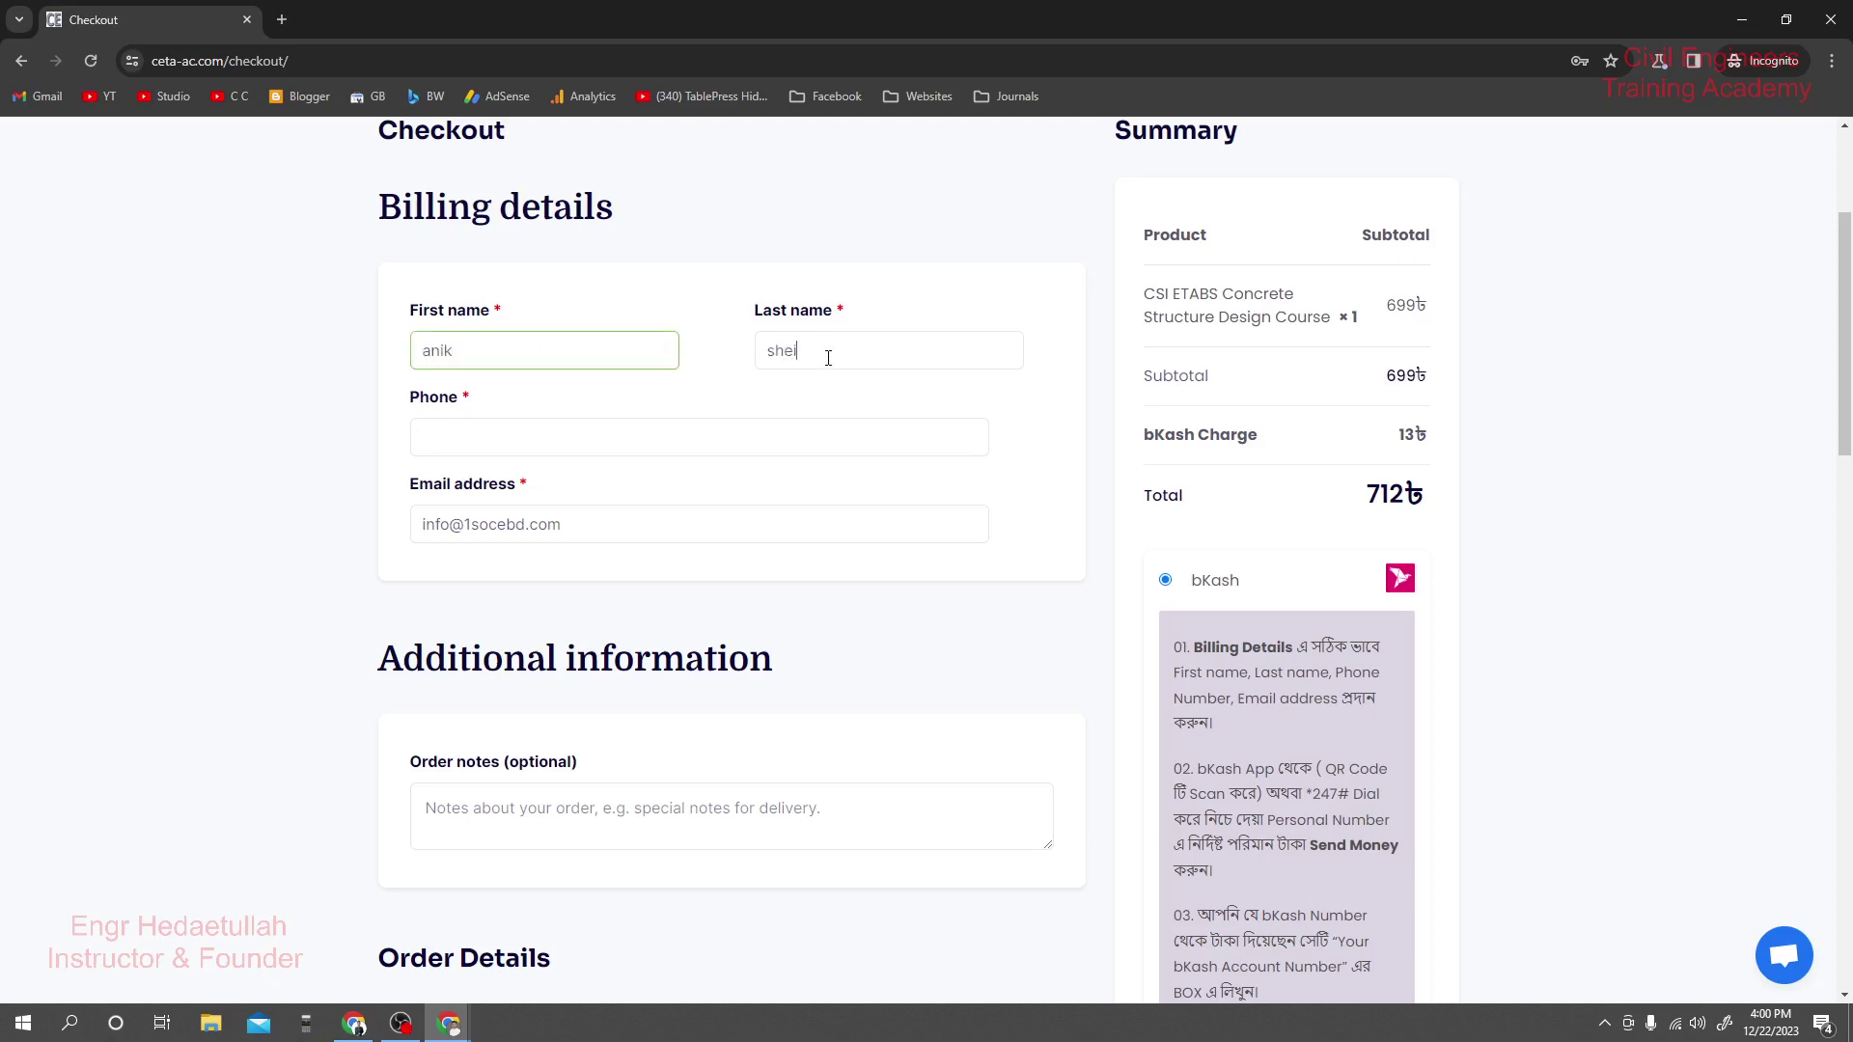
click(493, 429)
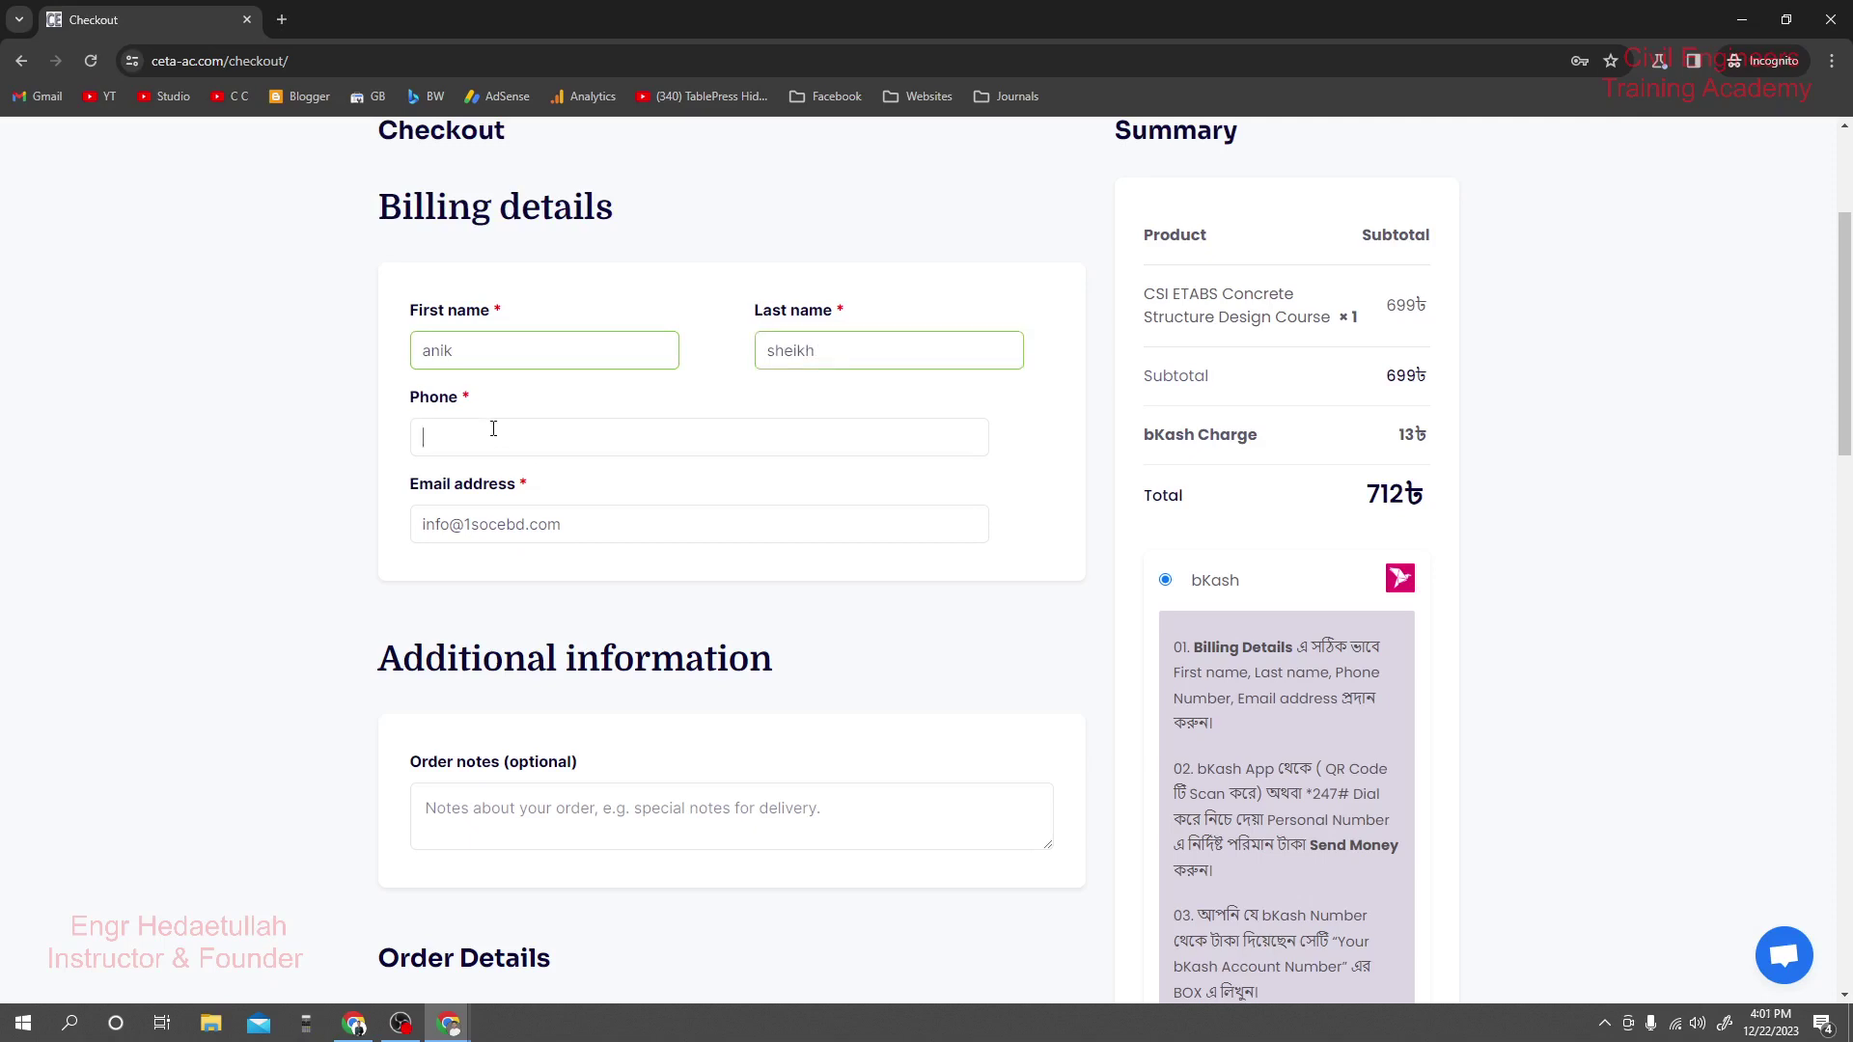
Enter the payer's bKash account number in the checkout's bKash section.
scroll(1538, 658, down, 9)
scroll(1380, 674, down, 3)
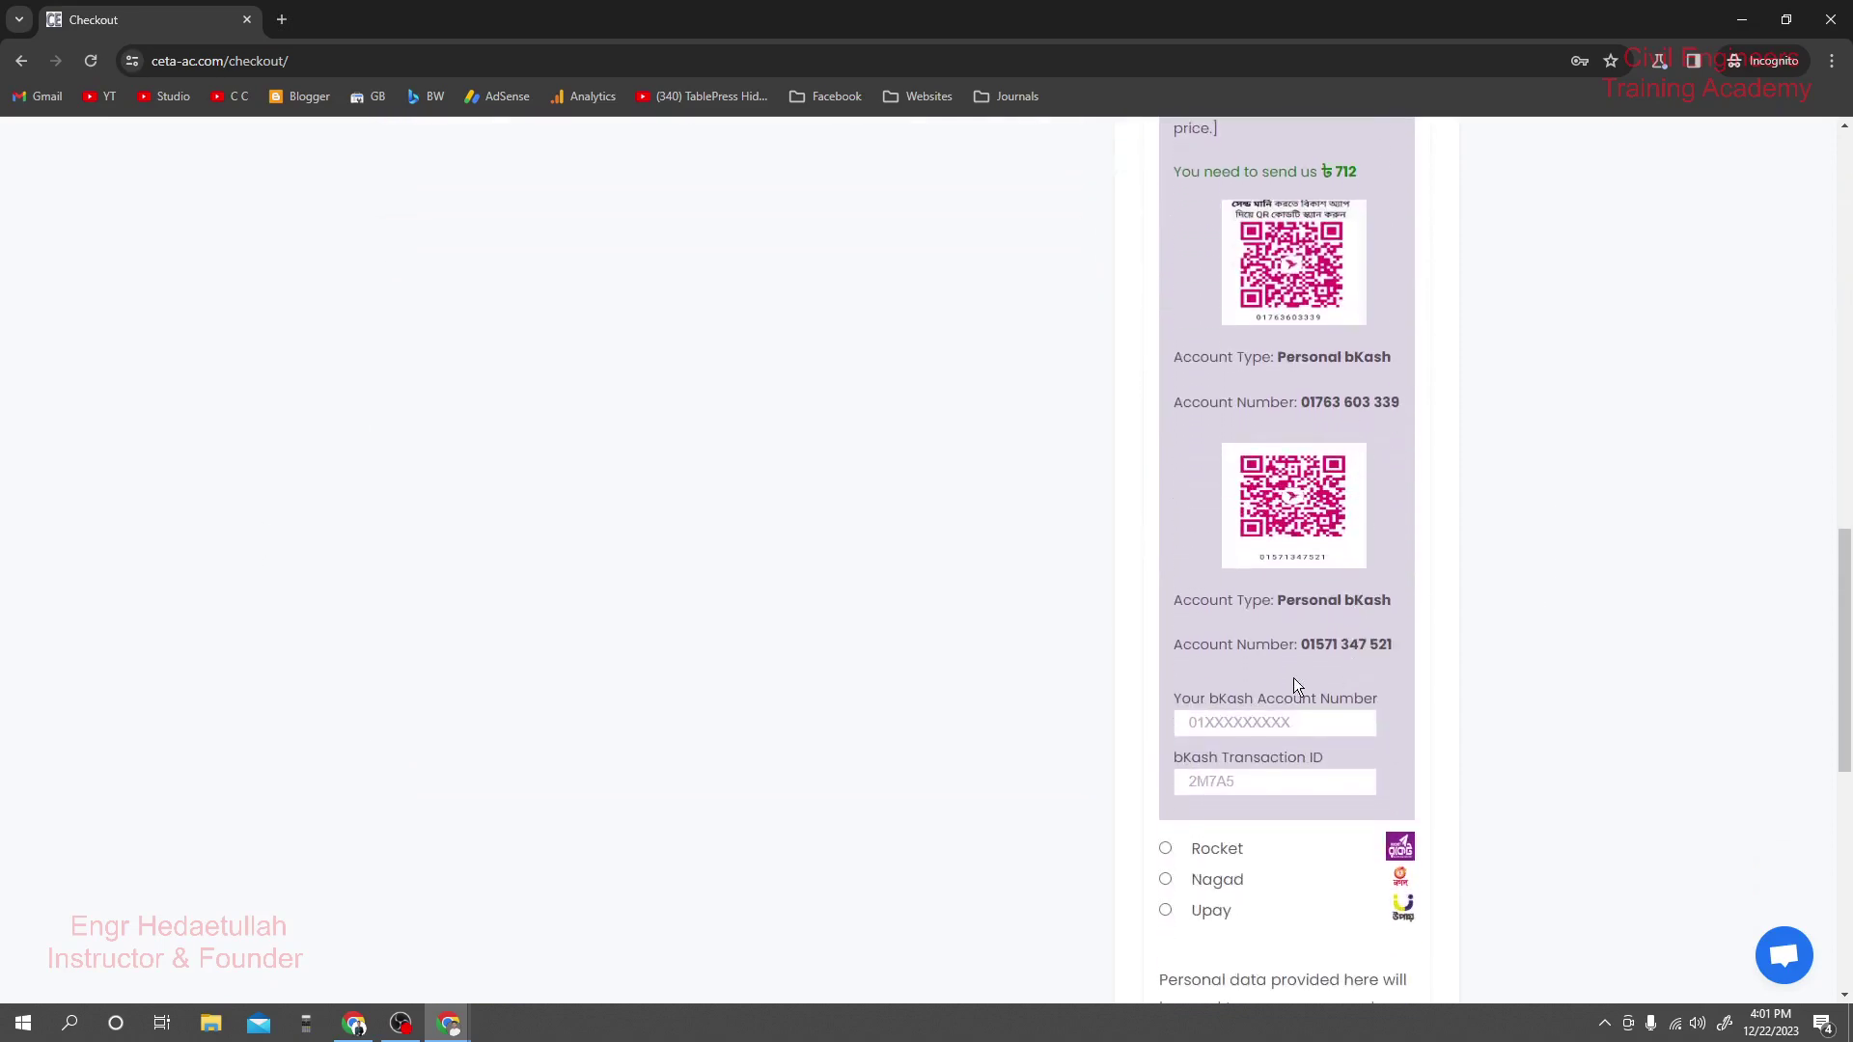
click(1251, 722)
scroll(1272, 681, up, 3)
scroll(1253, 662, down, 4)
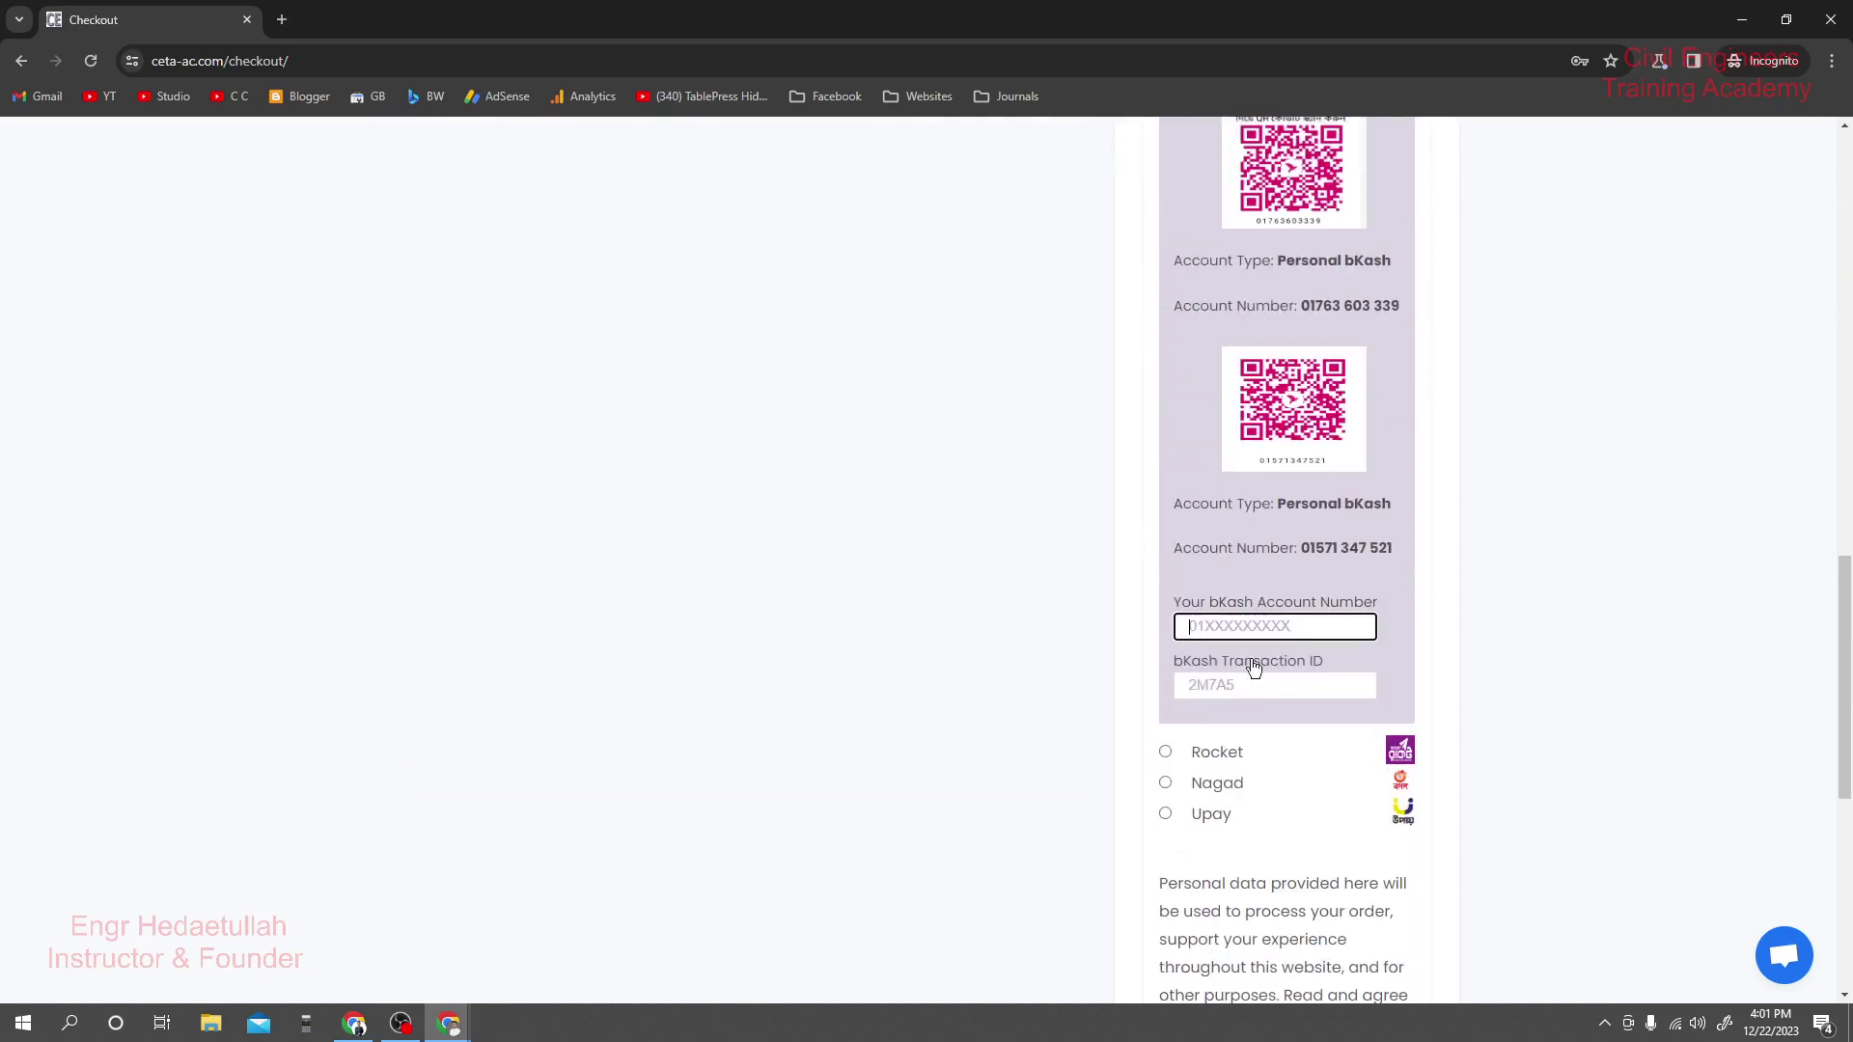
click(1228, 685)
click(1232, 621)
Fill in the bKash transaction ID, correcting its last characters.
scroll(1232, 620, down, 1)
click(1213, 585)
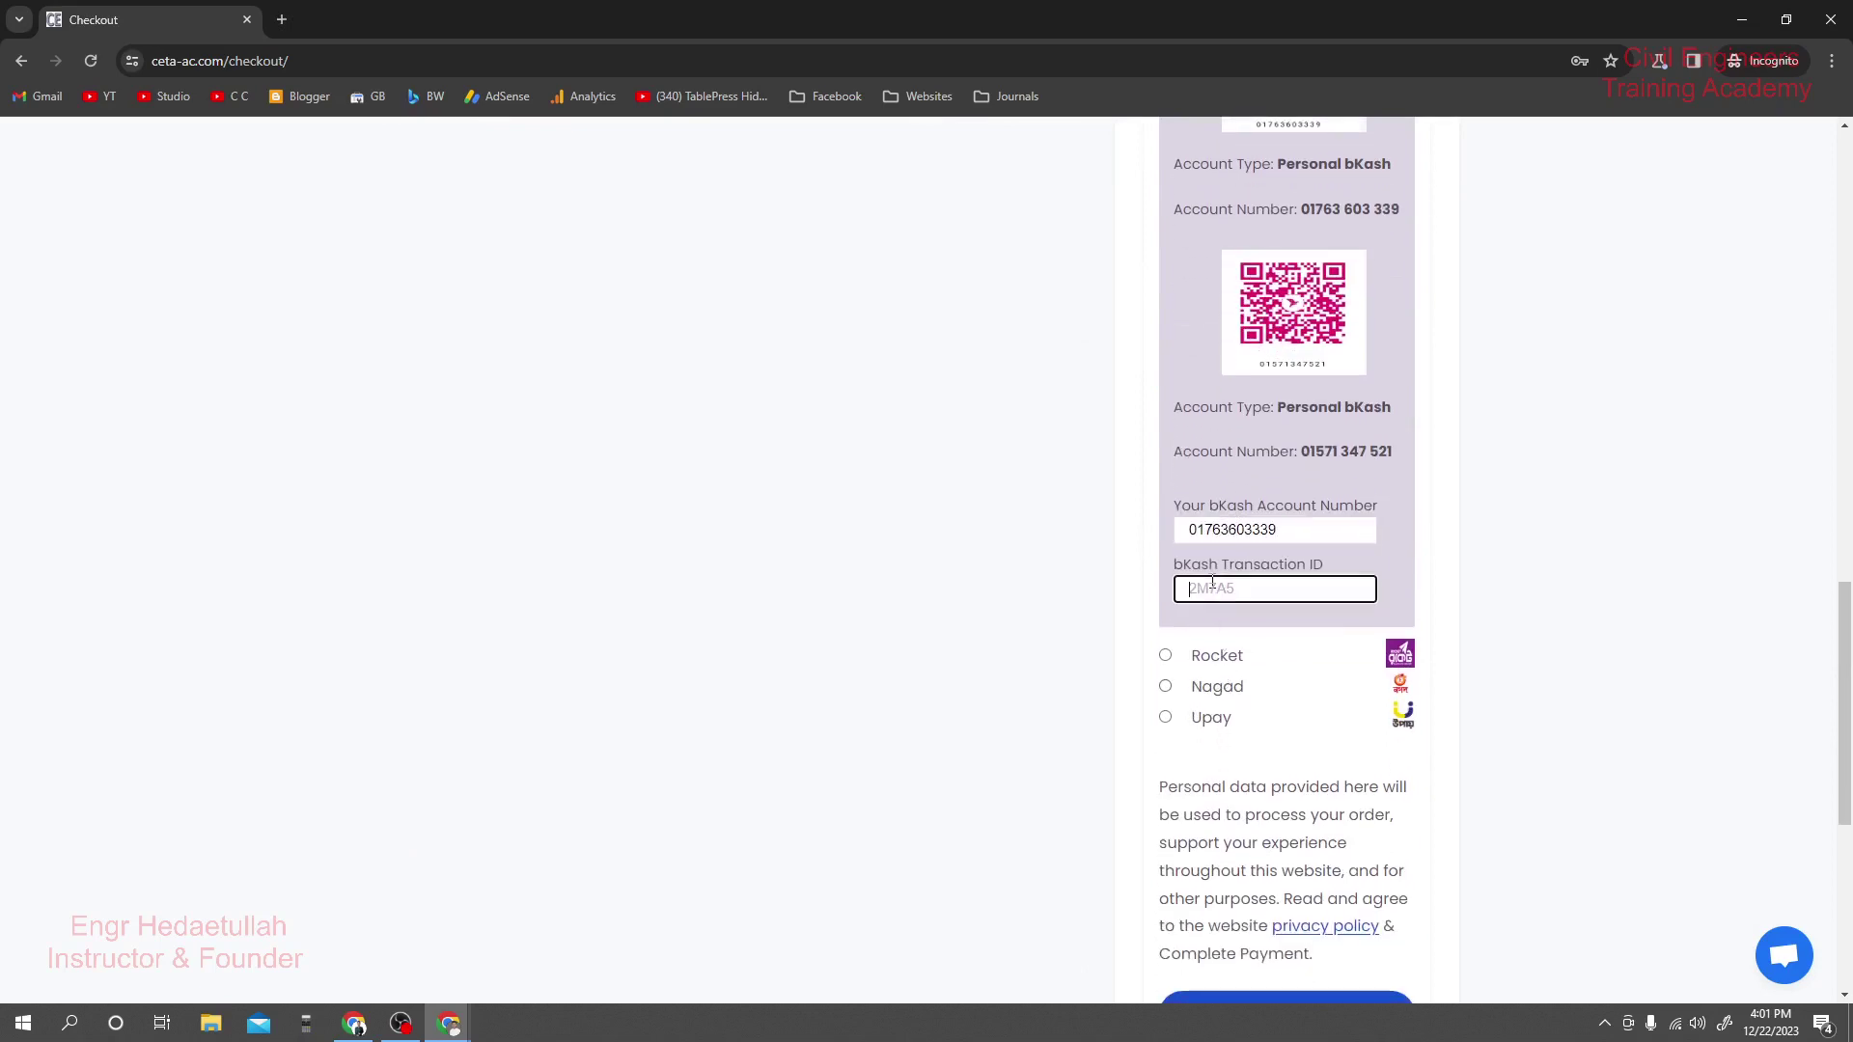
drag(1253, 588, 1207, 591)
scroll(1209, 590, up, 8)
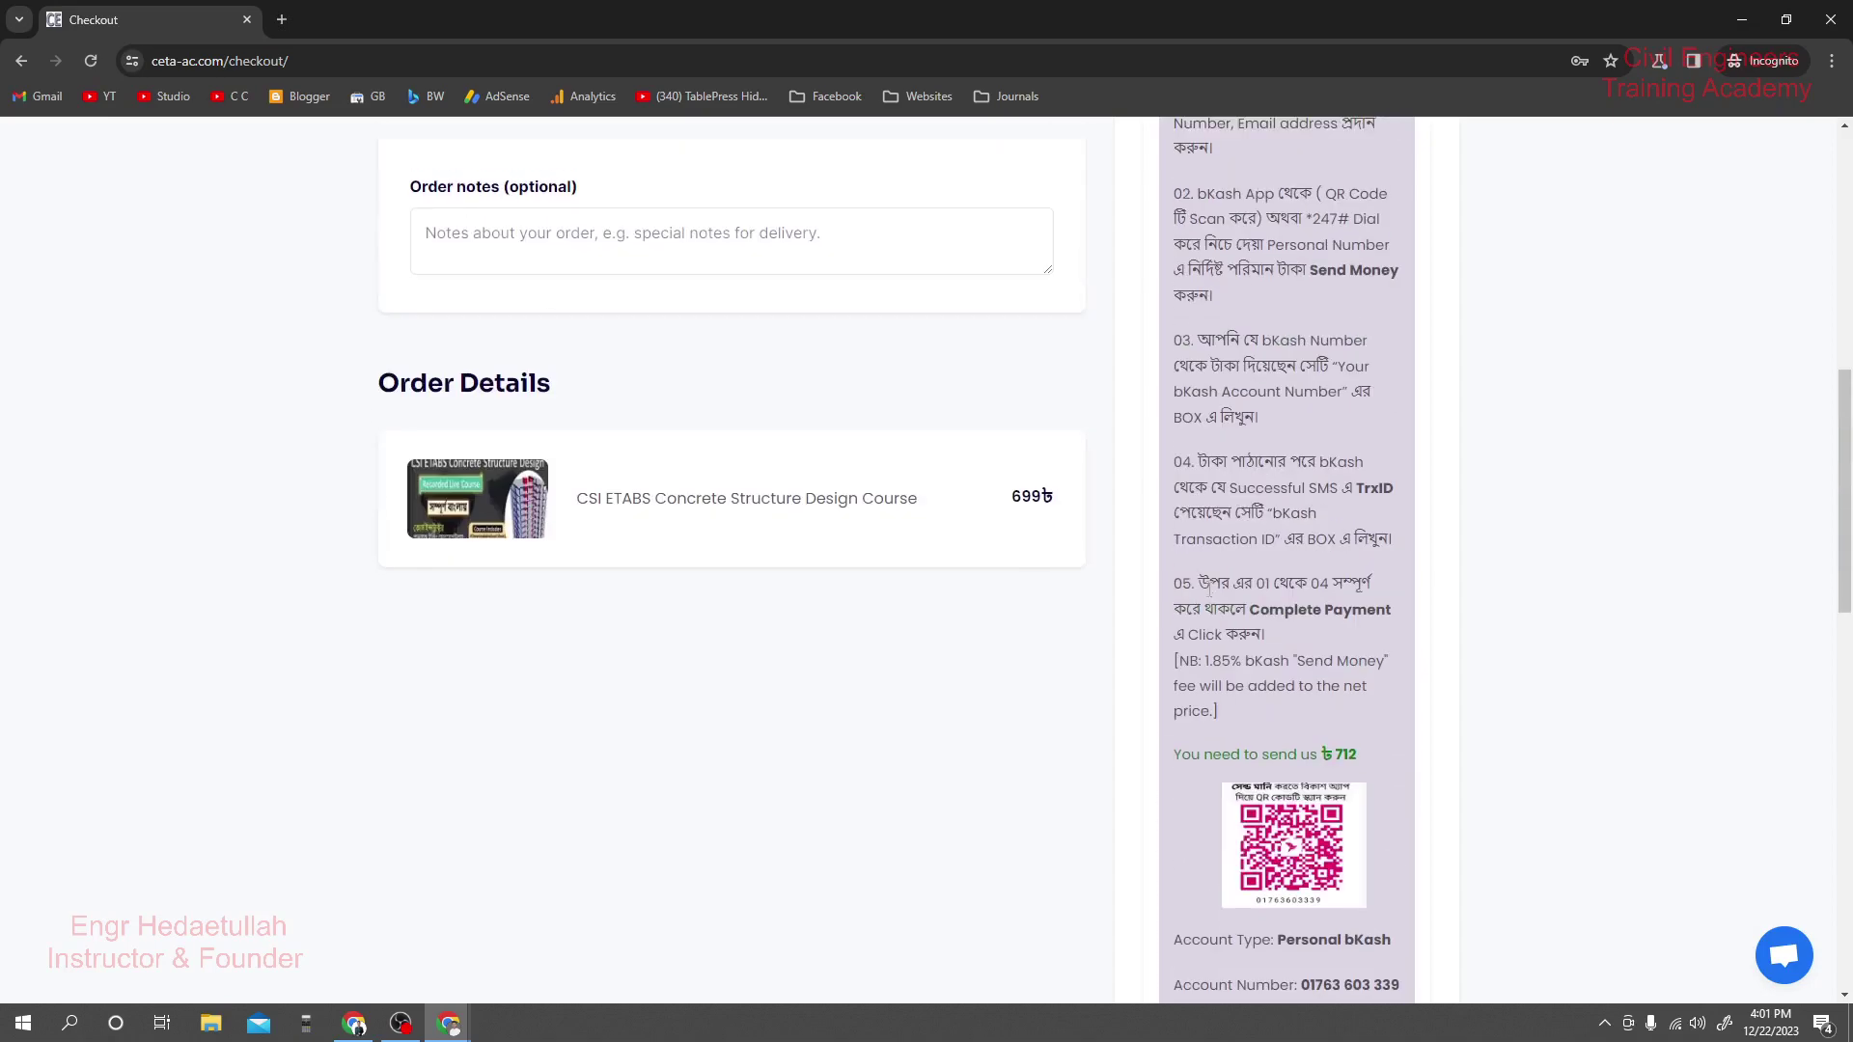
scroll(1178, 591, down, 8)
scroll(1060, 650, down, 2)
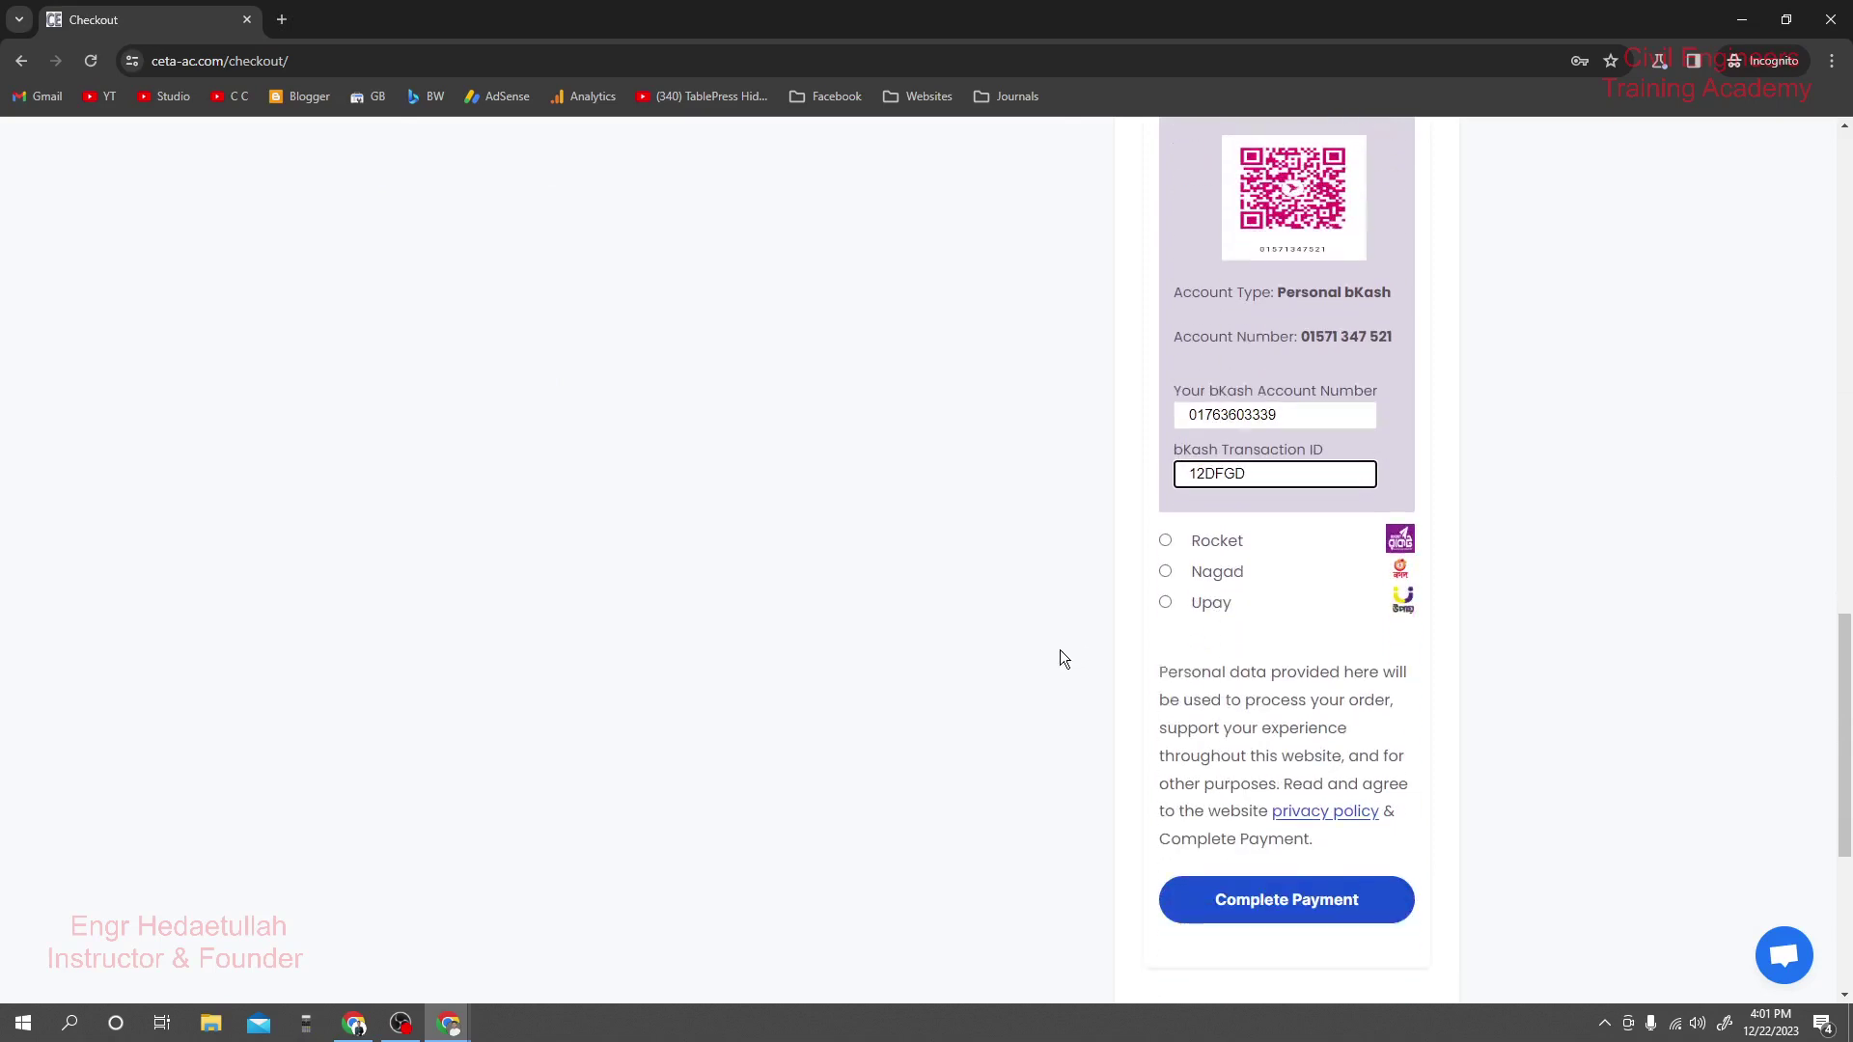
Complete the bKash payment and review the order-received page showing the 712৳ ETABS order.
click(1272, 825)
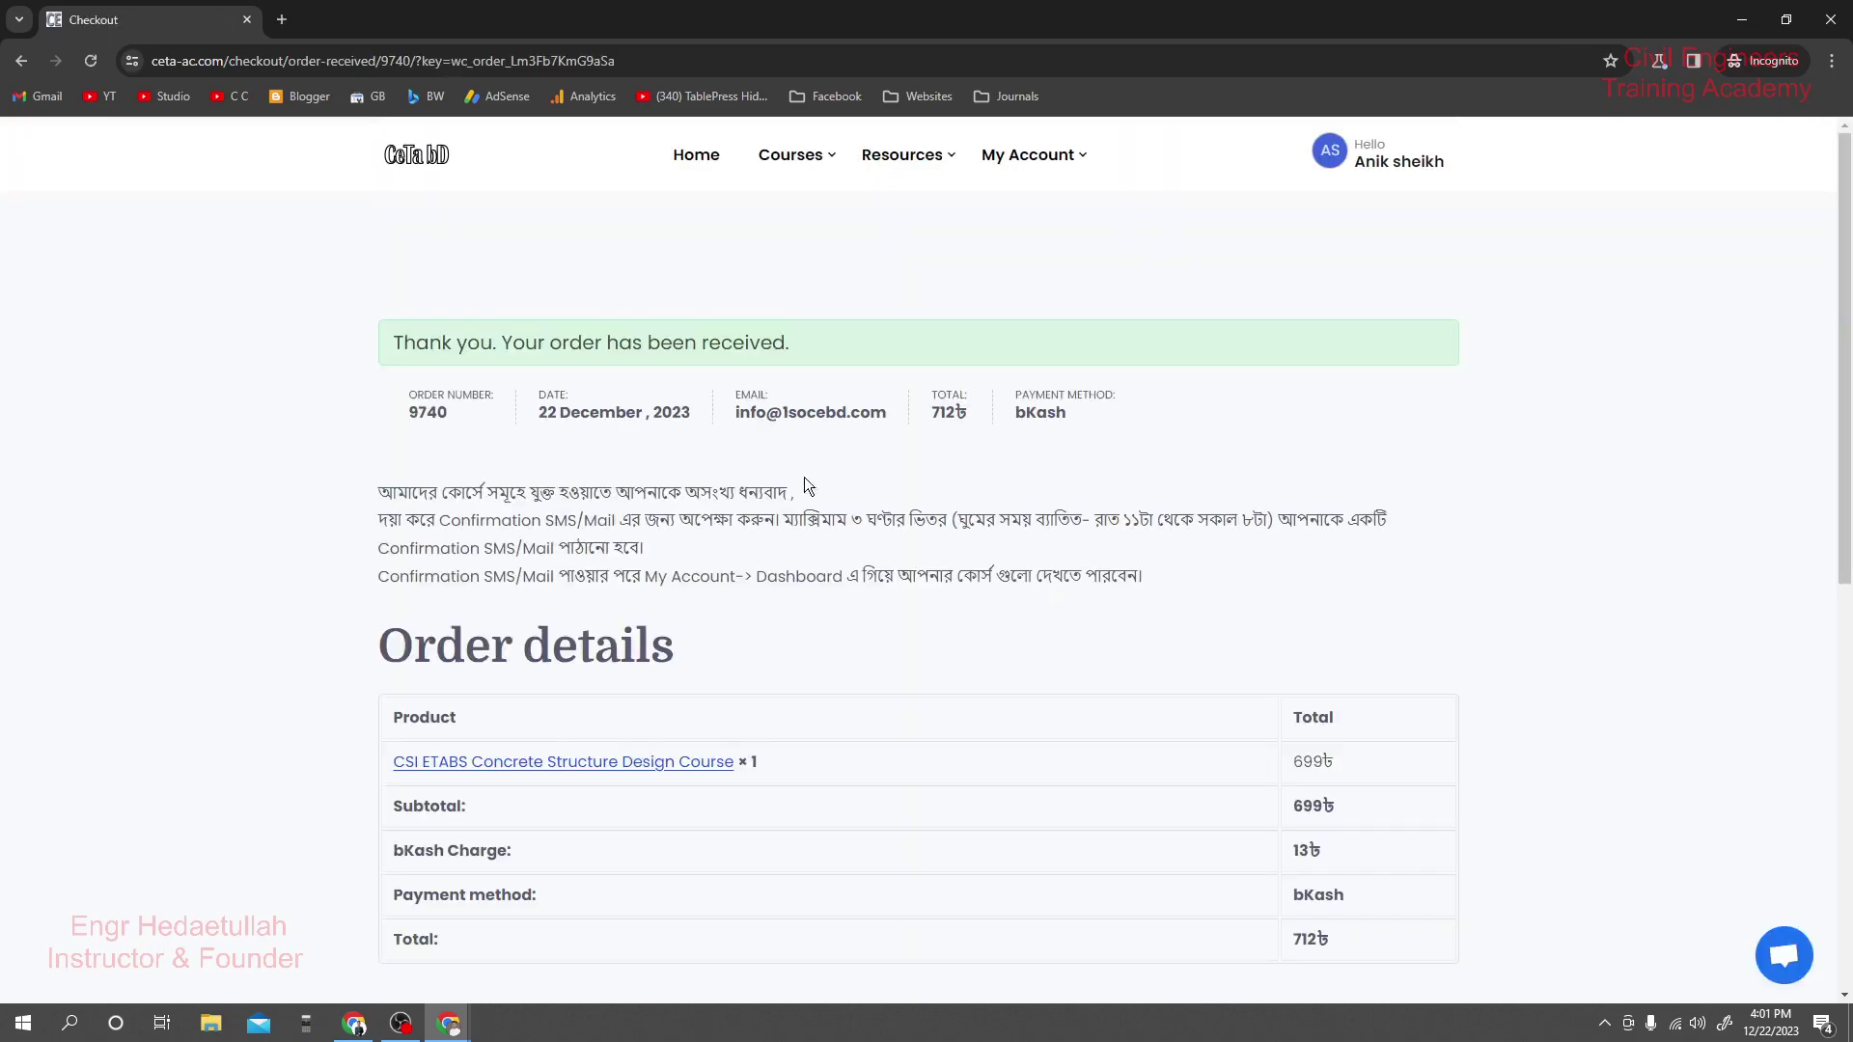
scroll(657, 386, down, 8)
scroll(680, 431, up, 8)
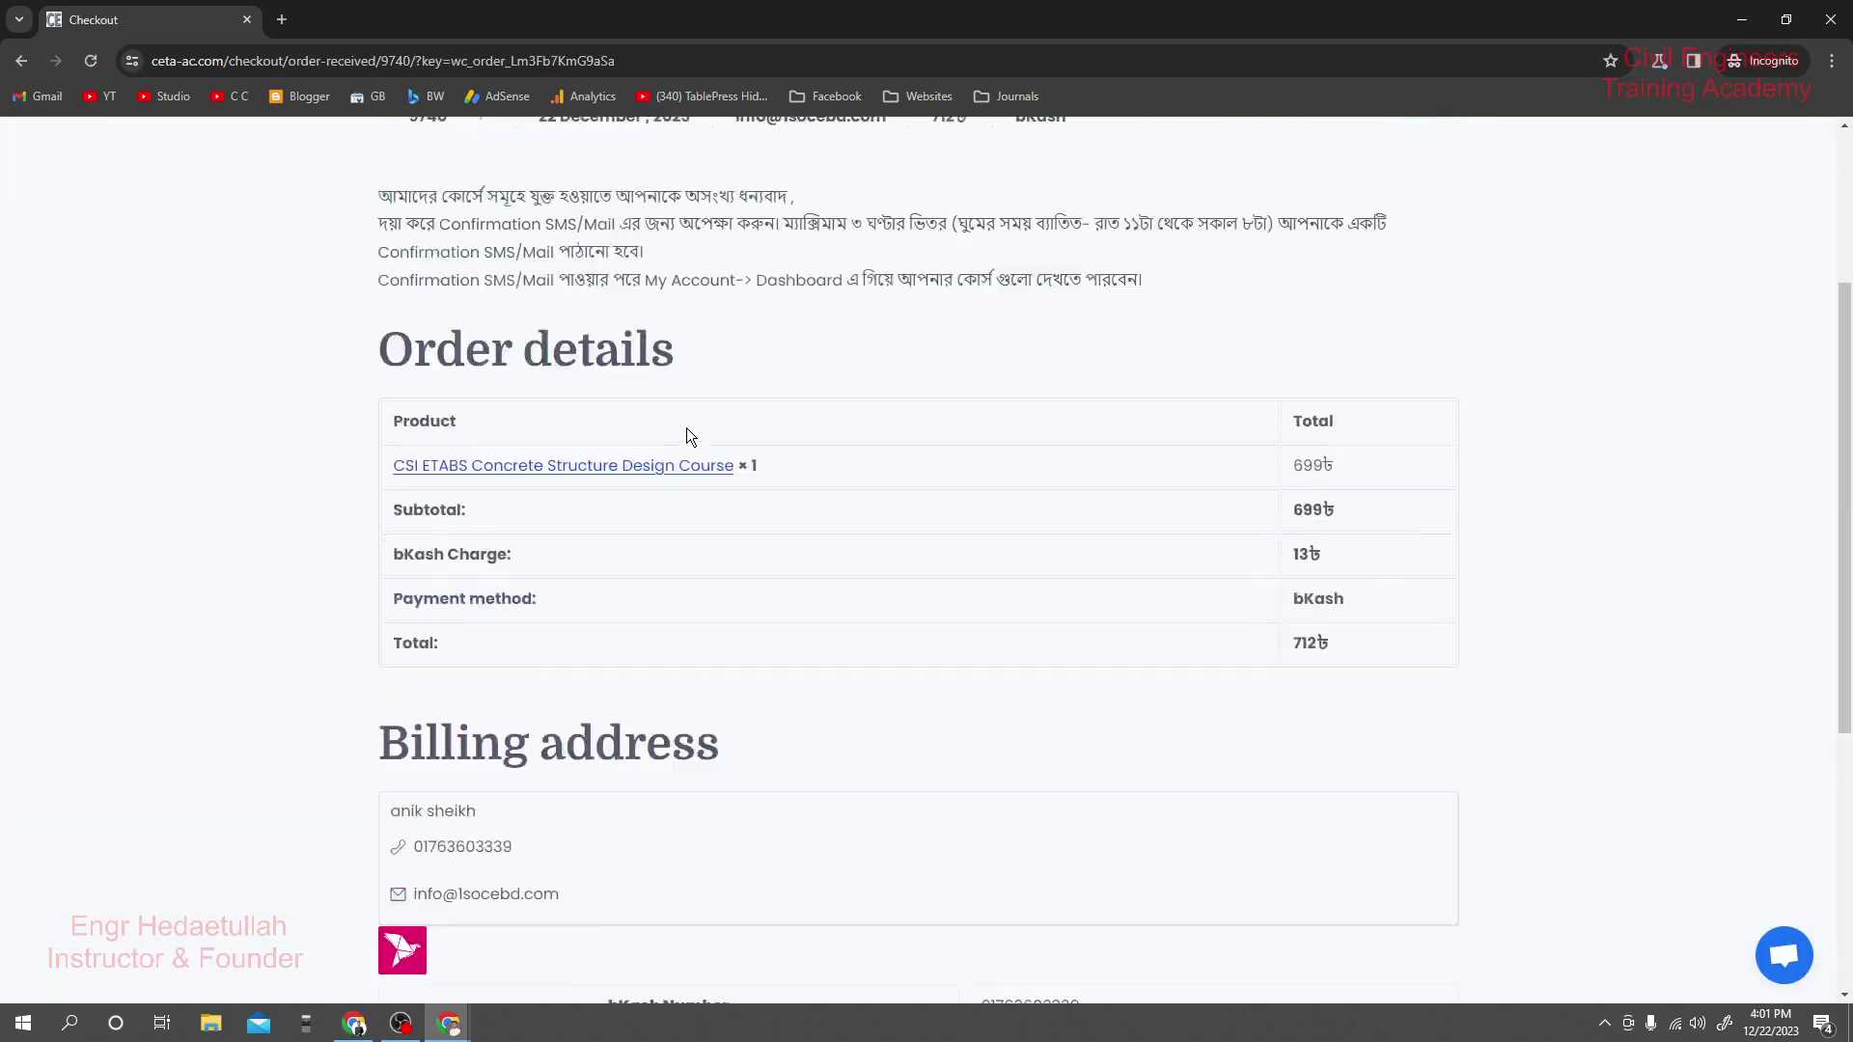
In the affiliate's window, reload the Dashboard and check it shows 1 visit and 0 commissions.
click(354, 1023)
click(430, 288)
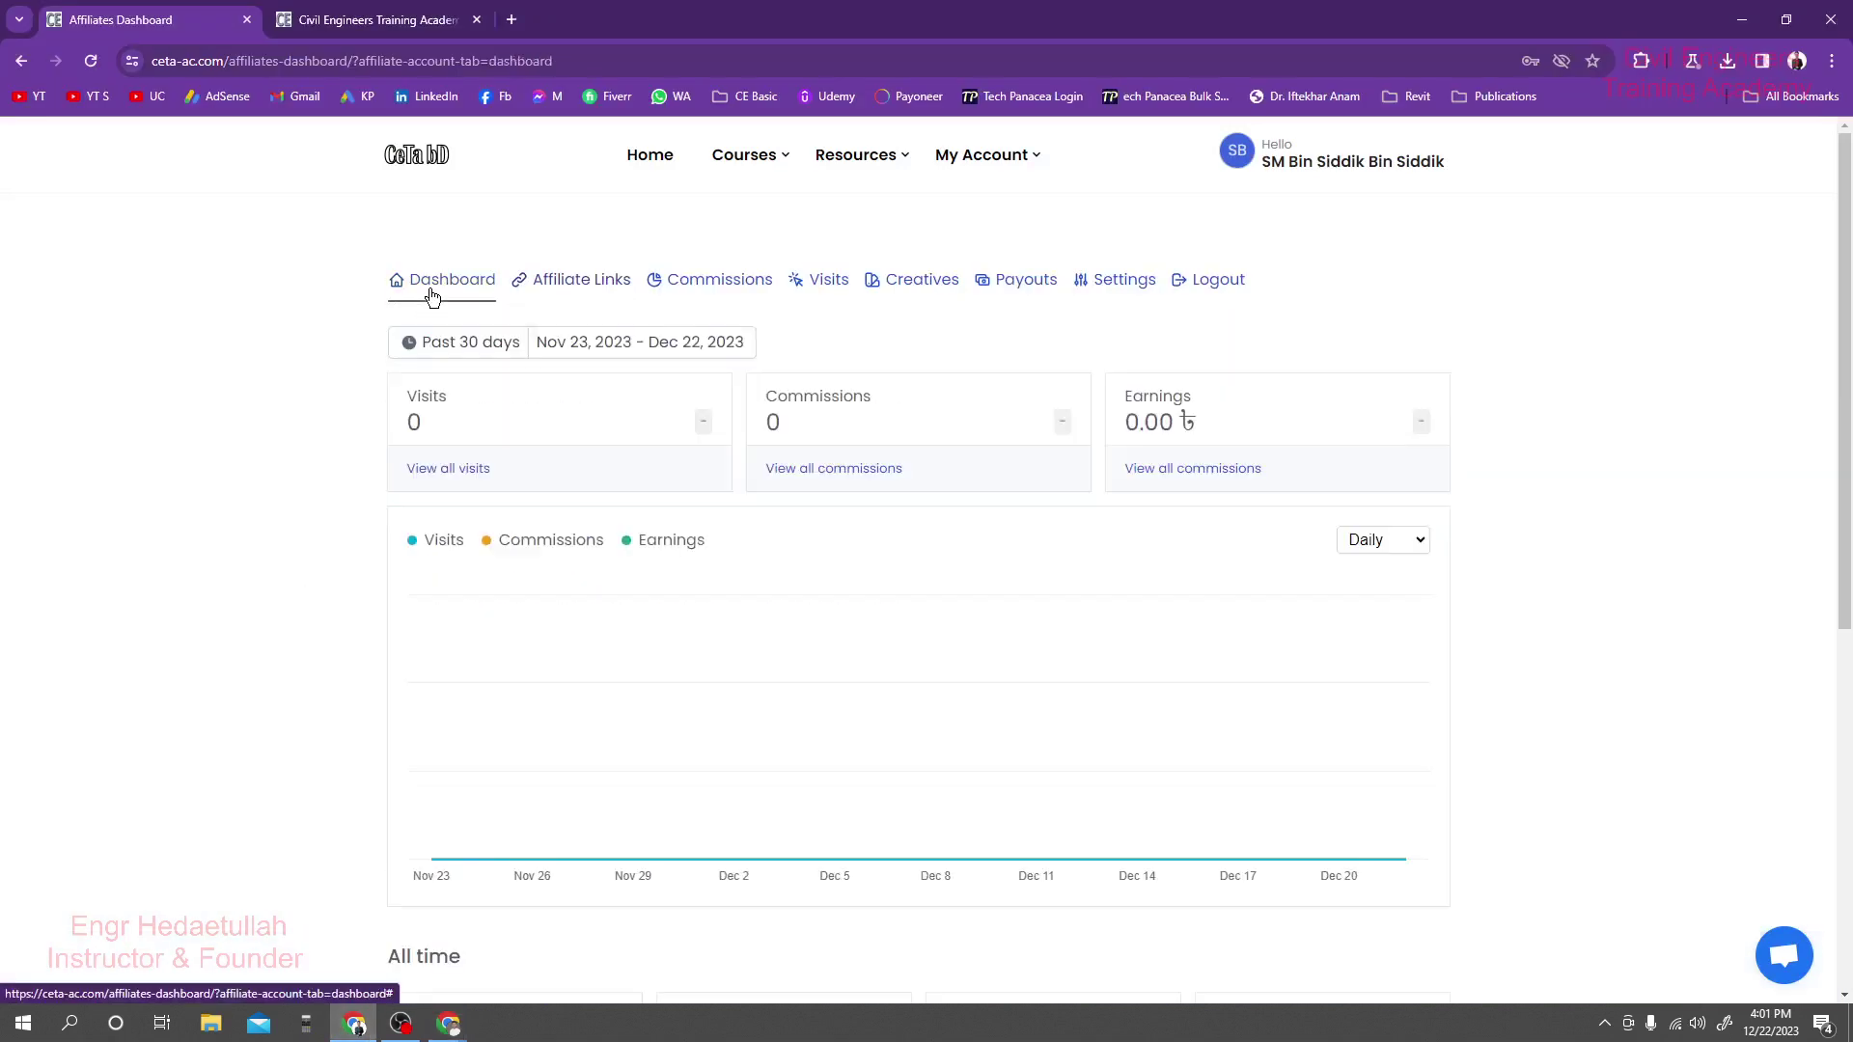
key(F5)
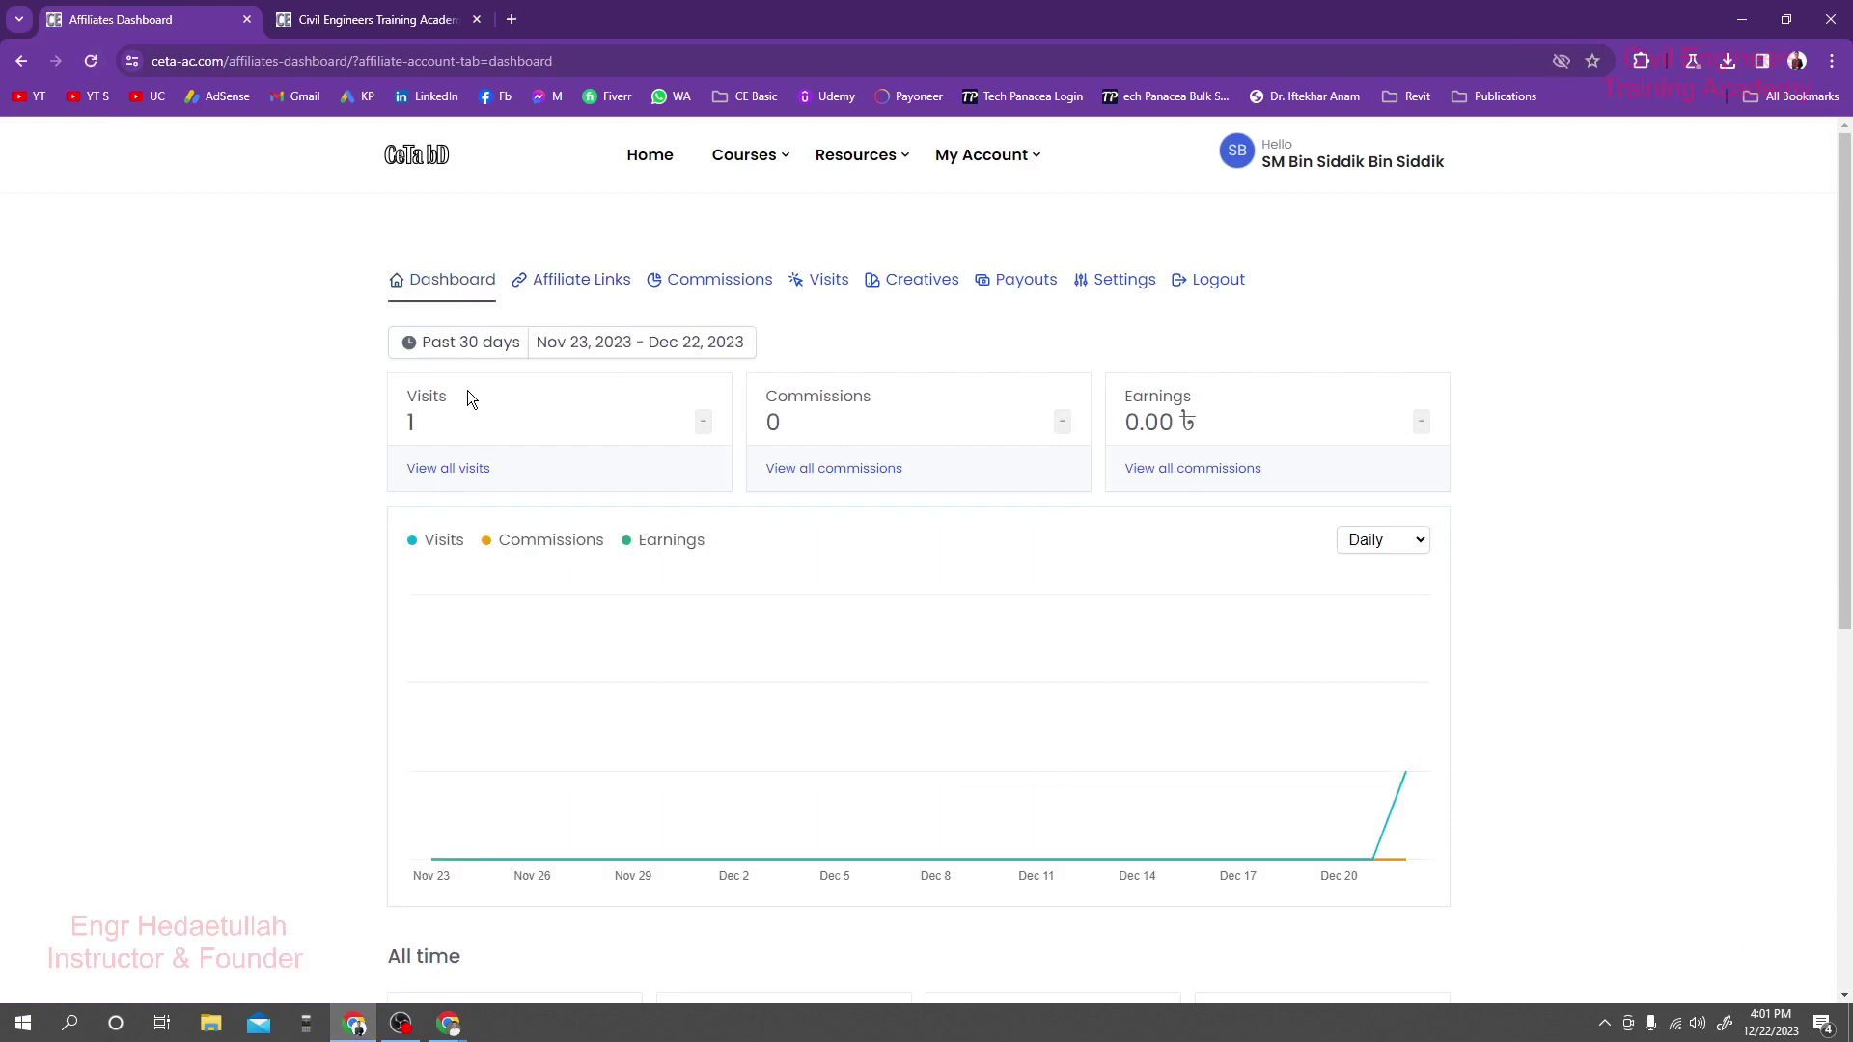
drag(456, 415, 393, 424)
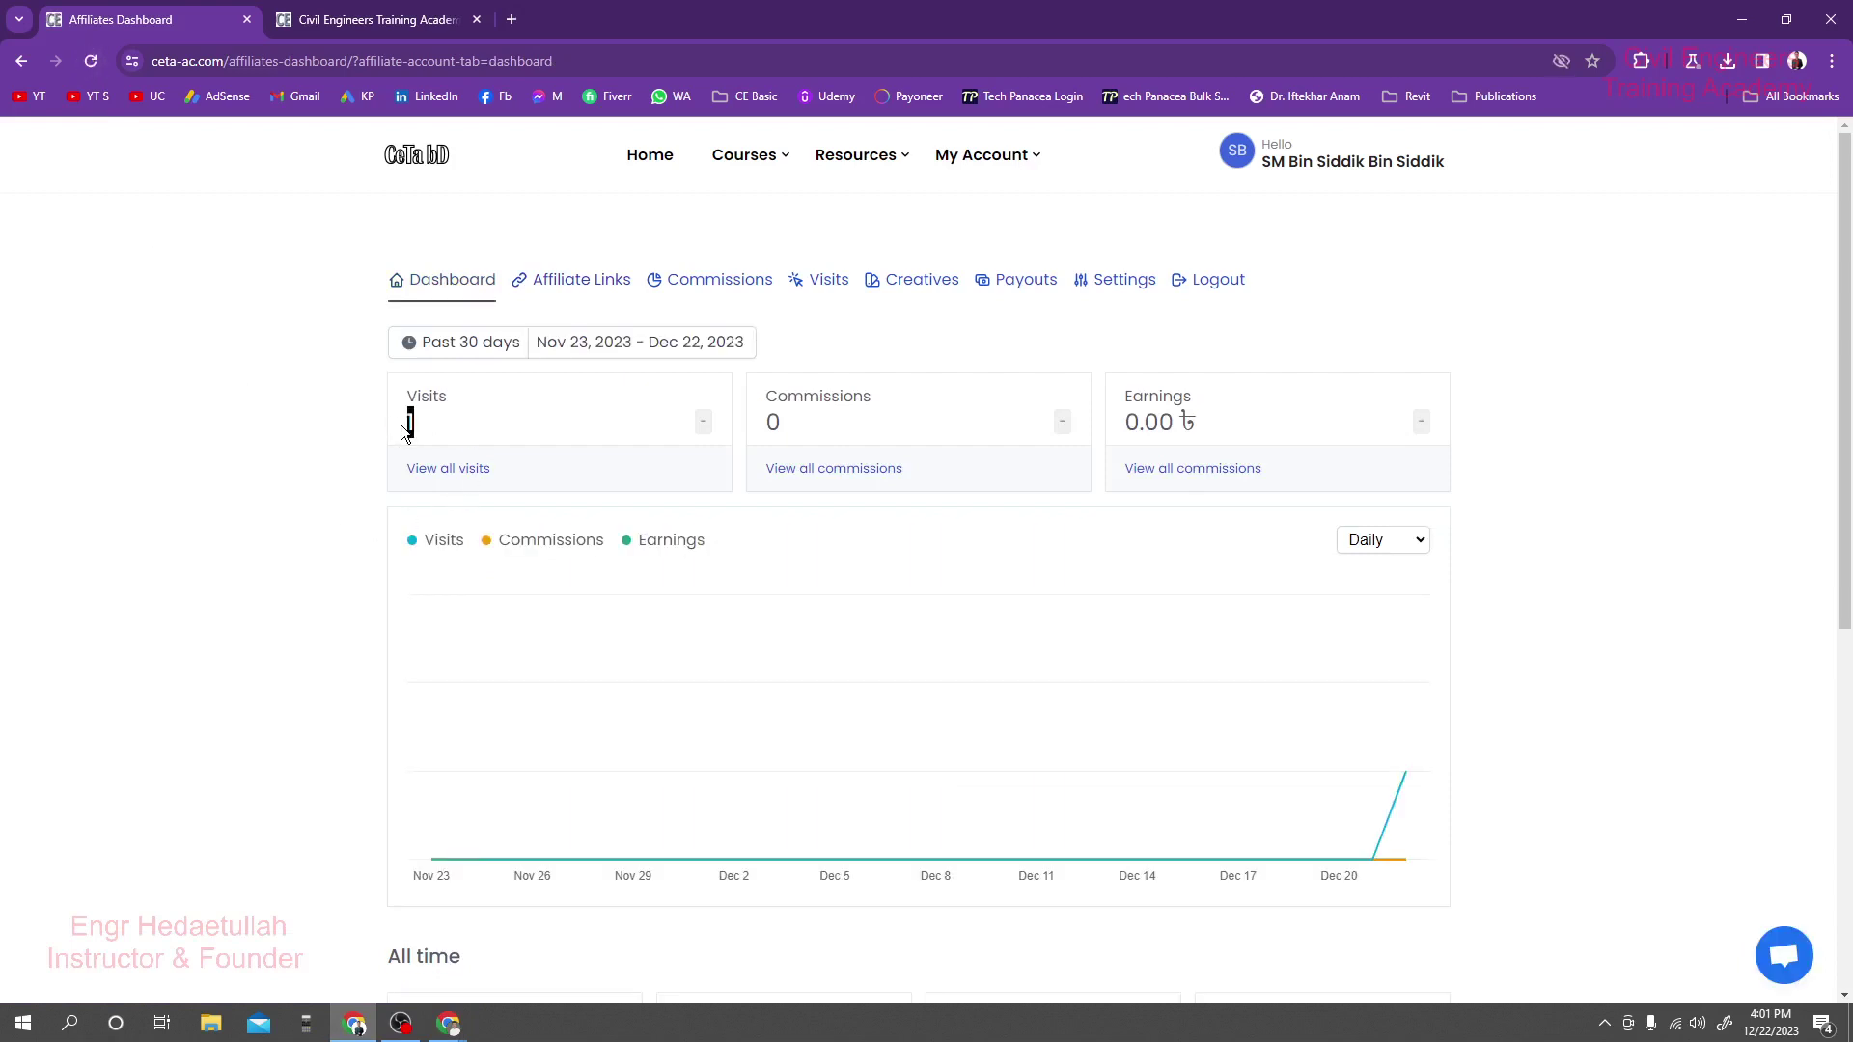
scroll(403, 502, down, 5)
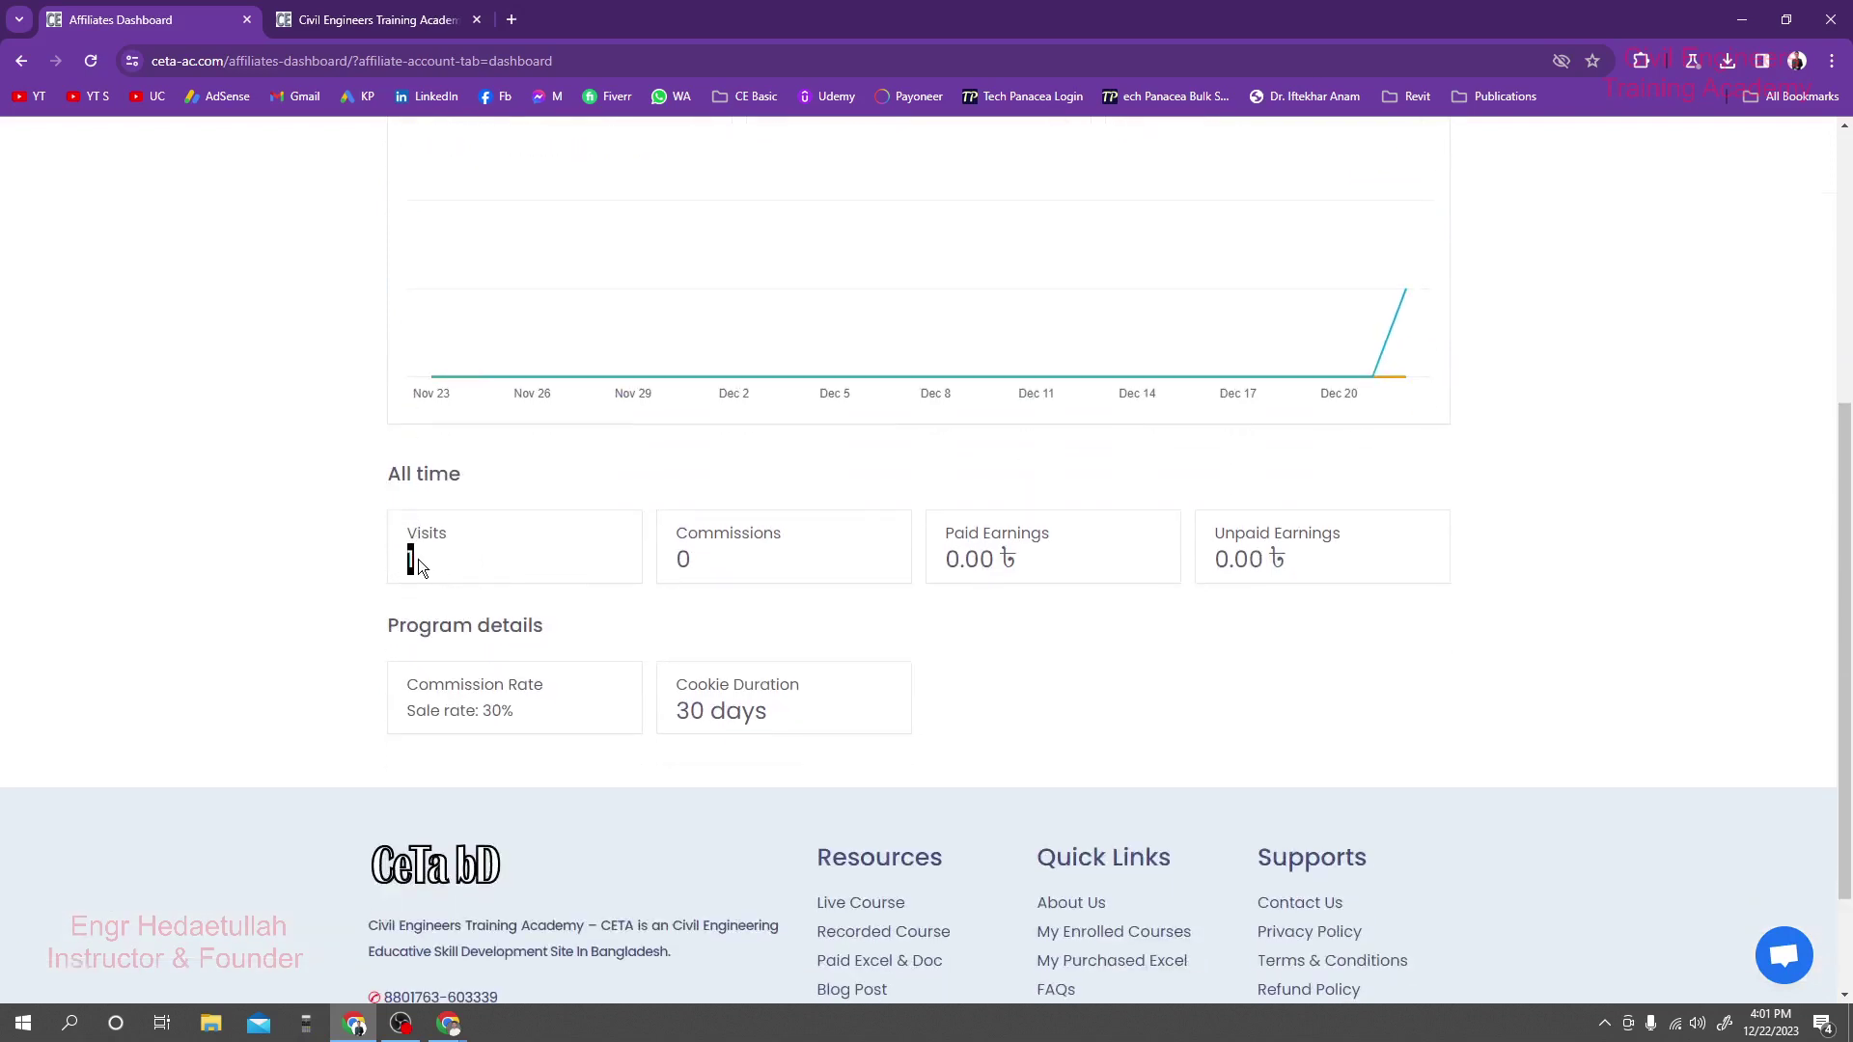
drag(683, 583, 645, 575)
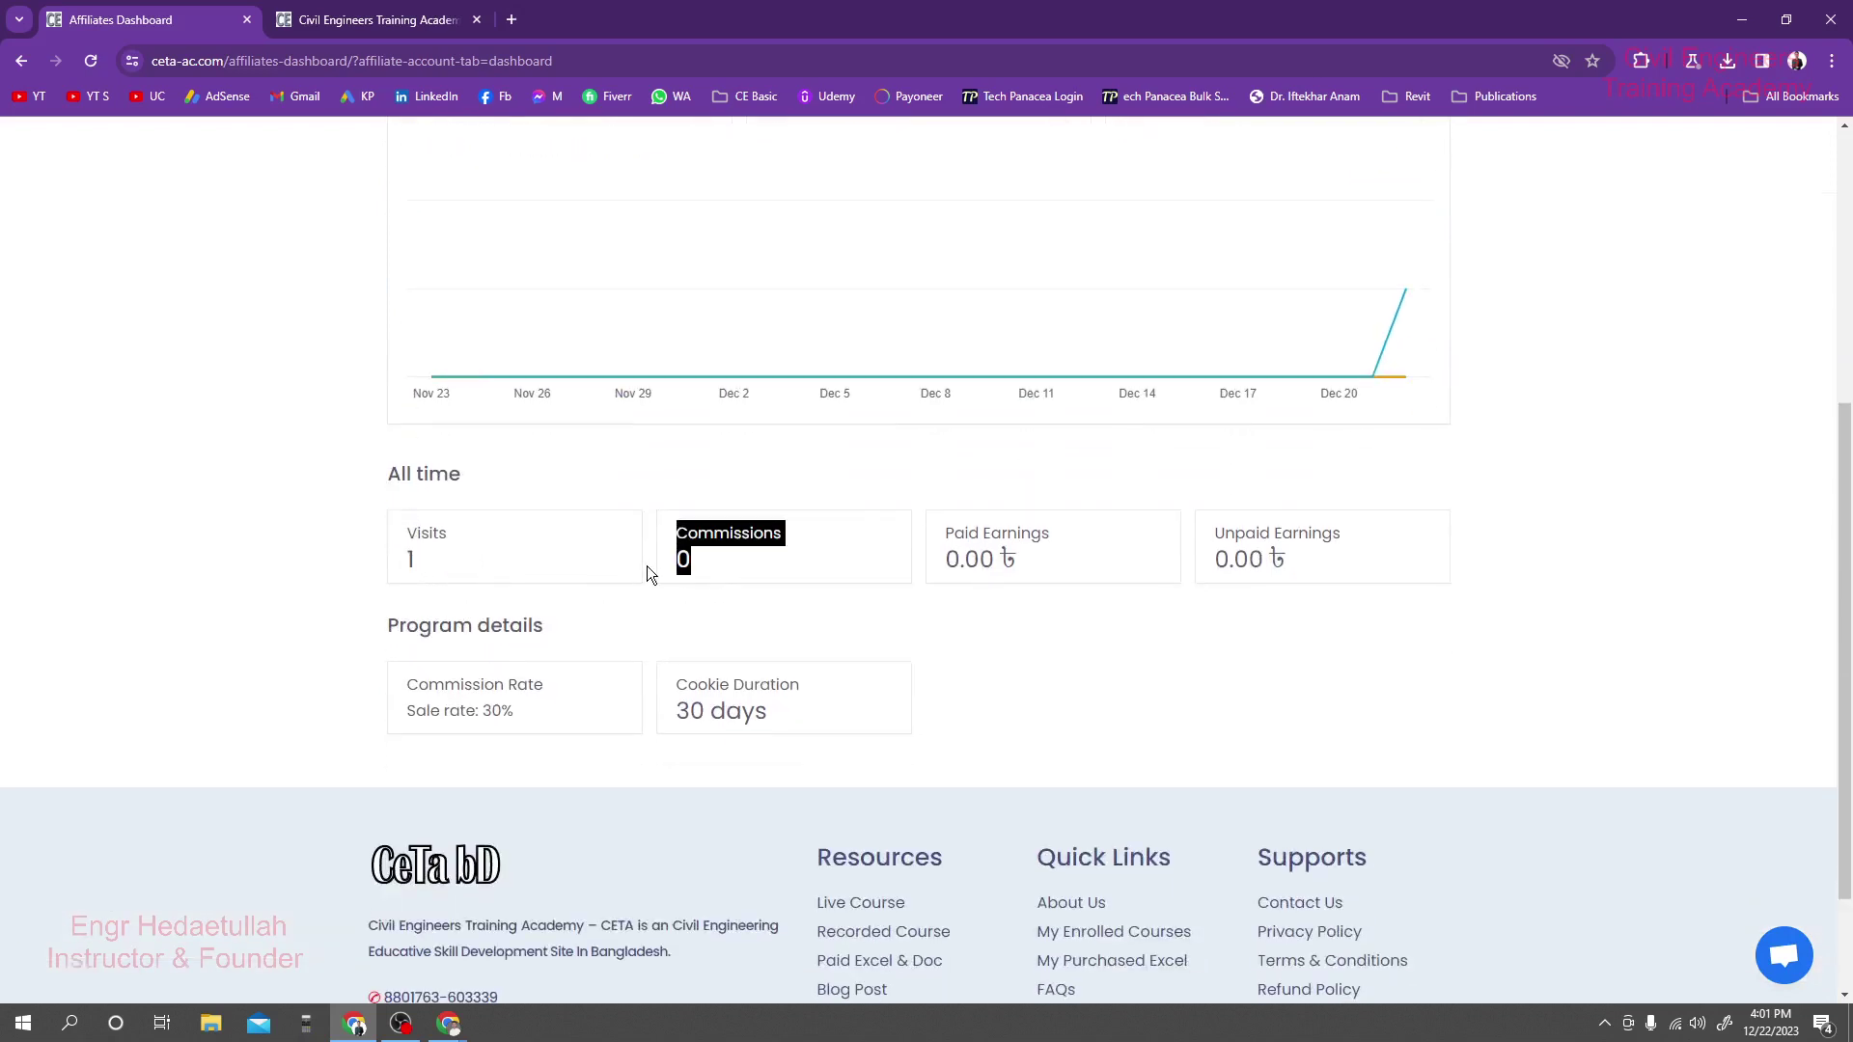
click(646, 571)
scroll(1003, 572, up, 4)
scroll(999, 577, up, 1)
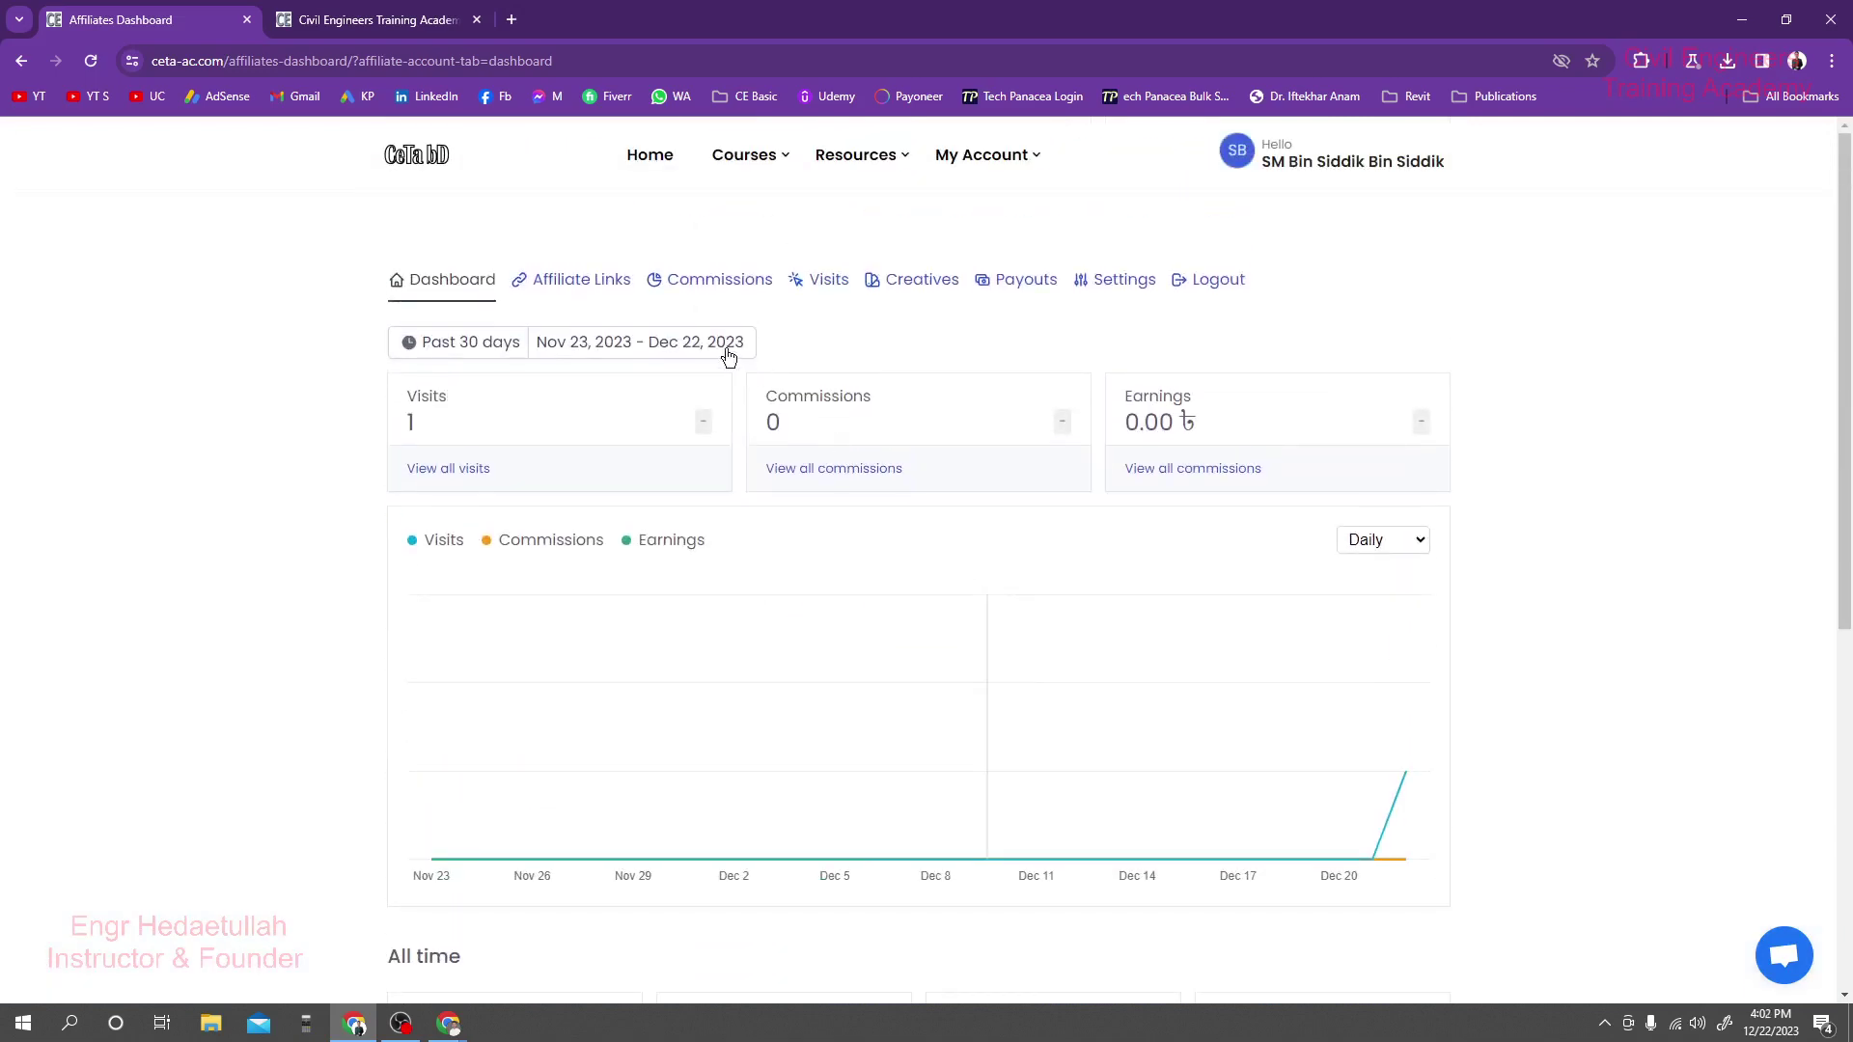
Reload the Commissions tab to confirm it still lists no commissions.
click(675, 292)
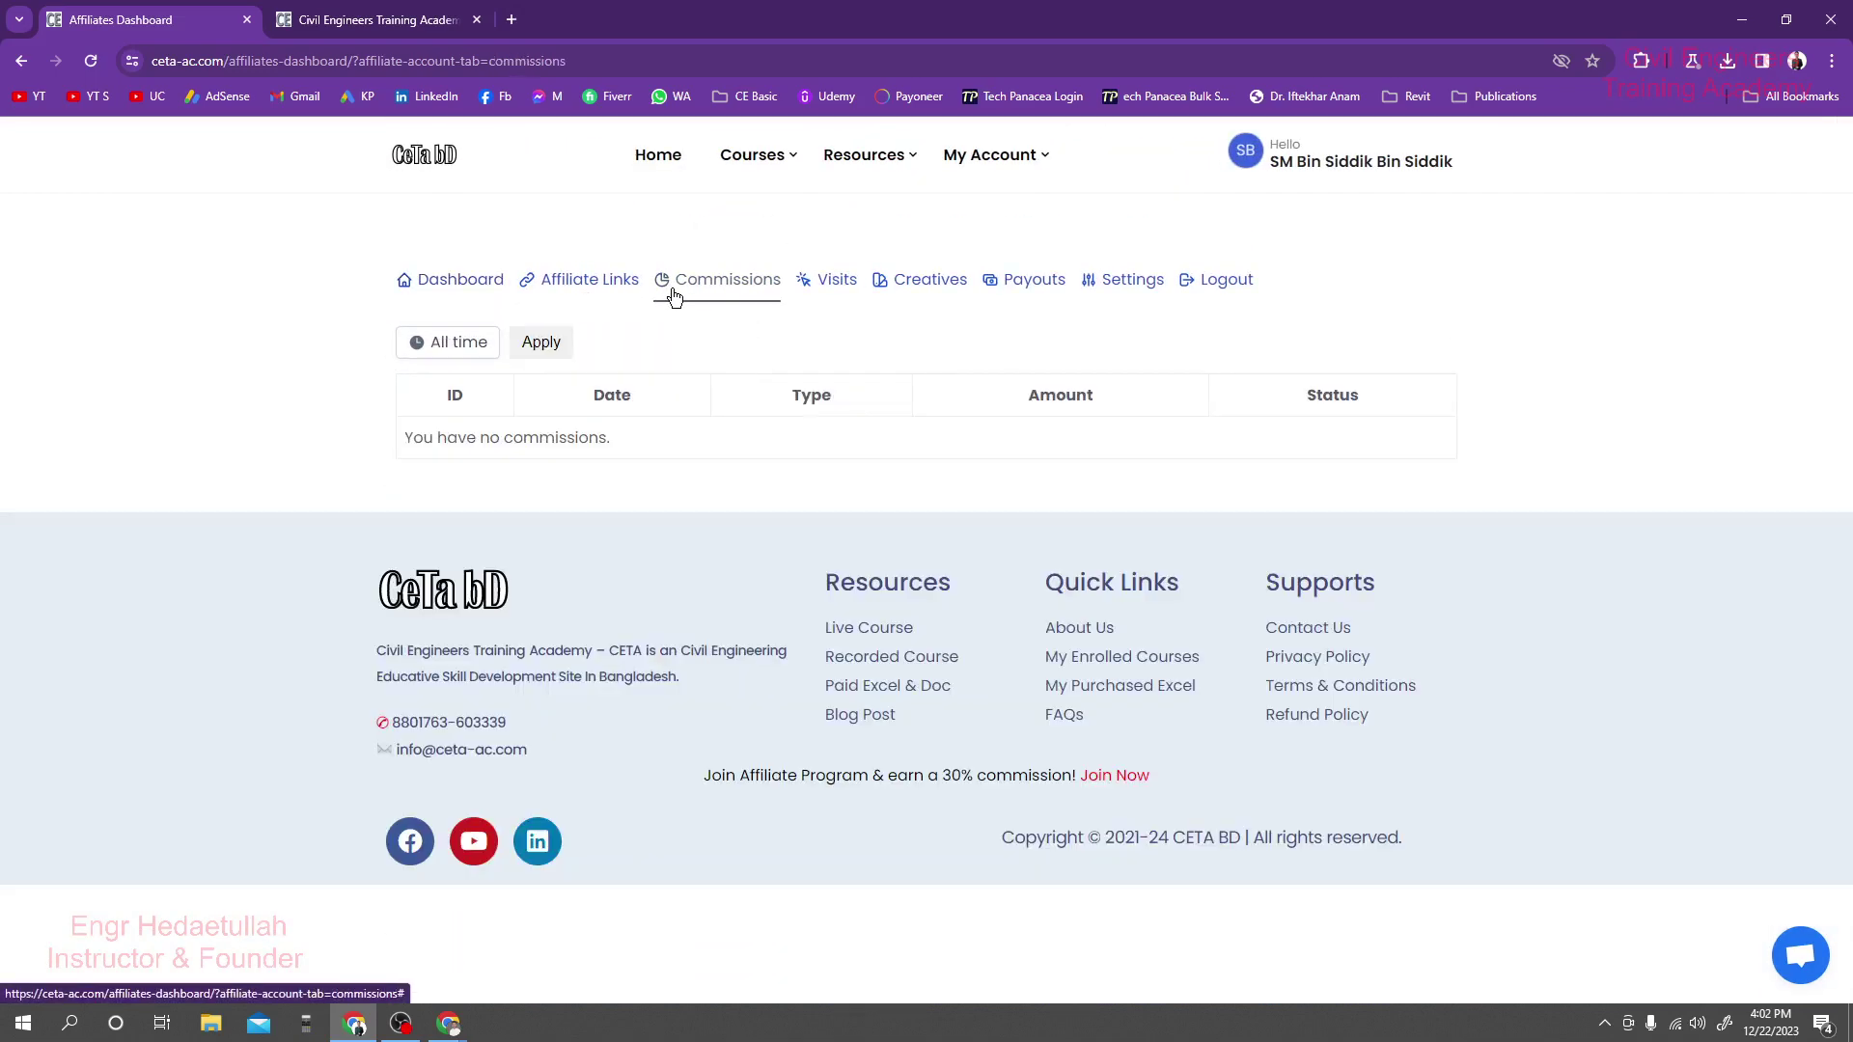
click(608, 283)
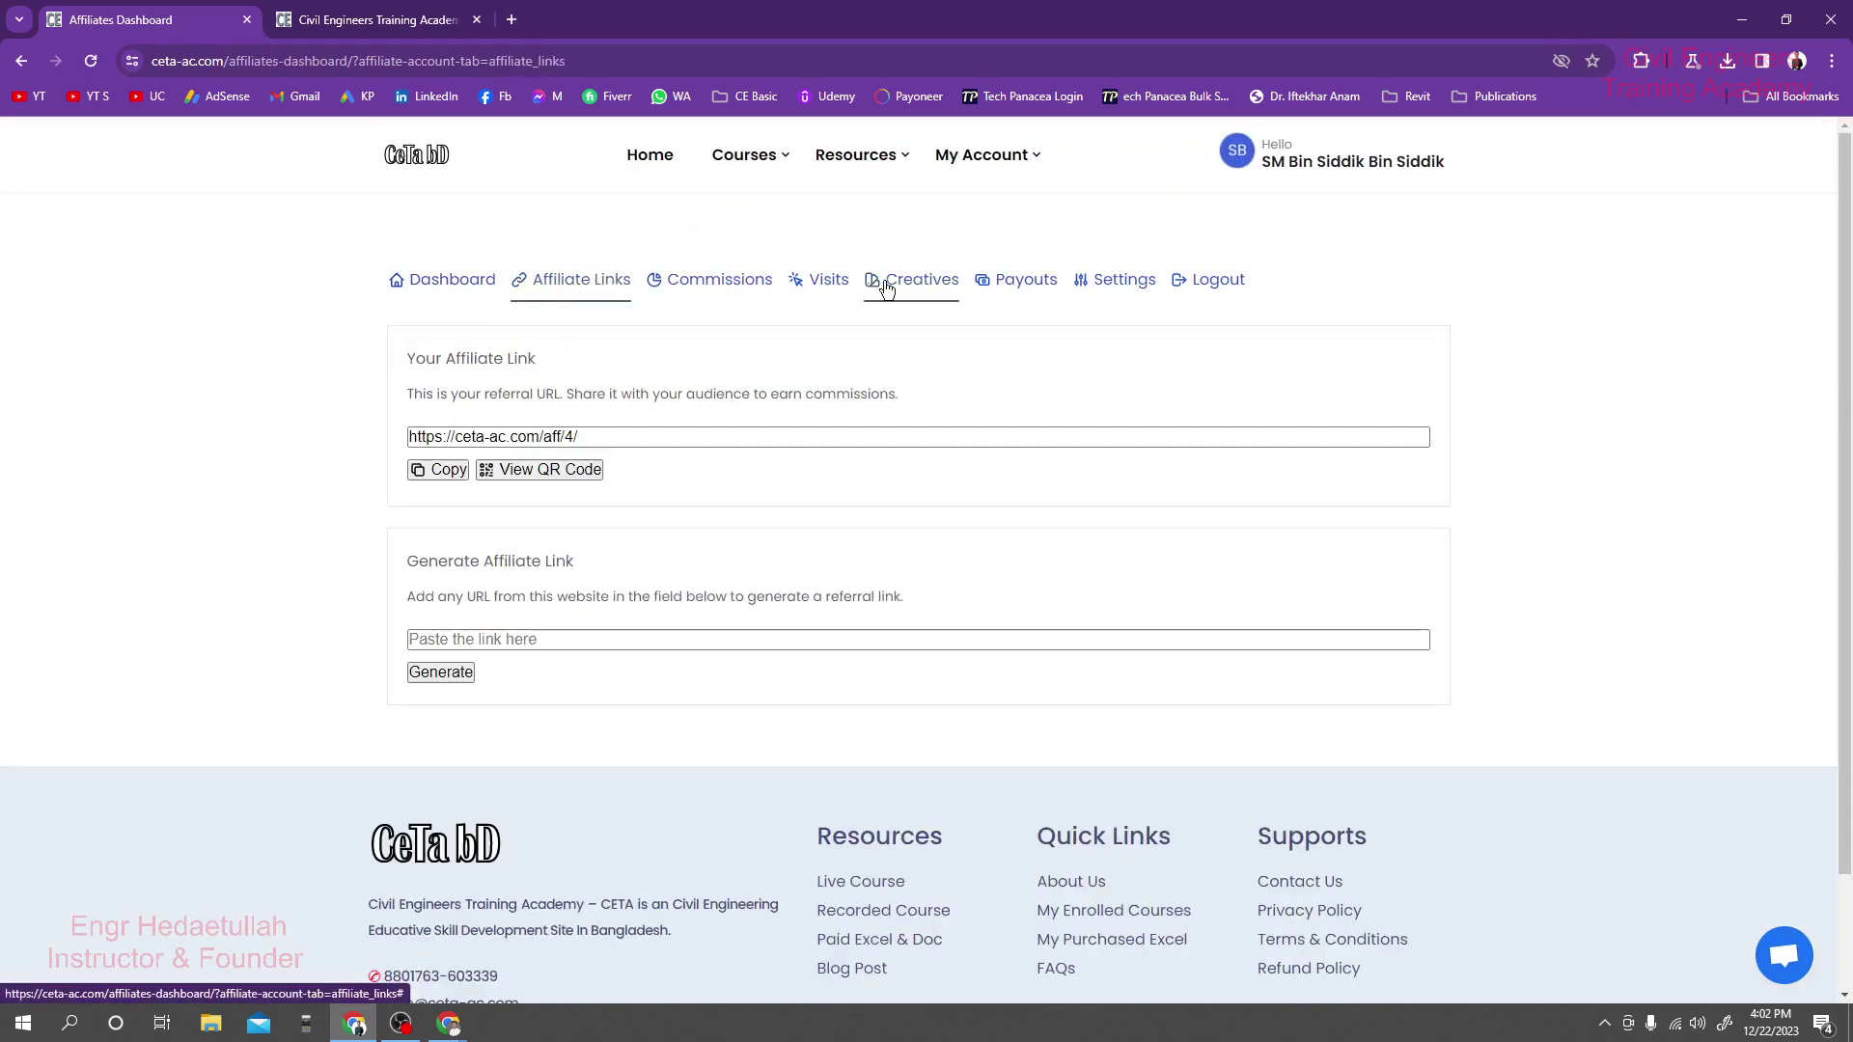
click(759, 294)
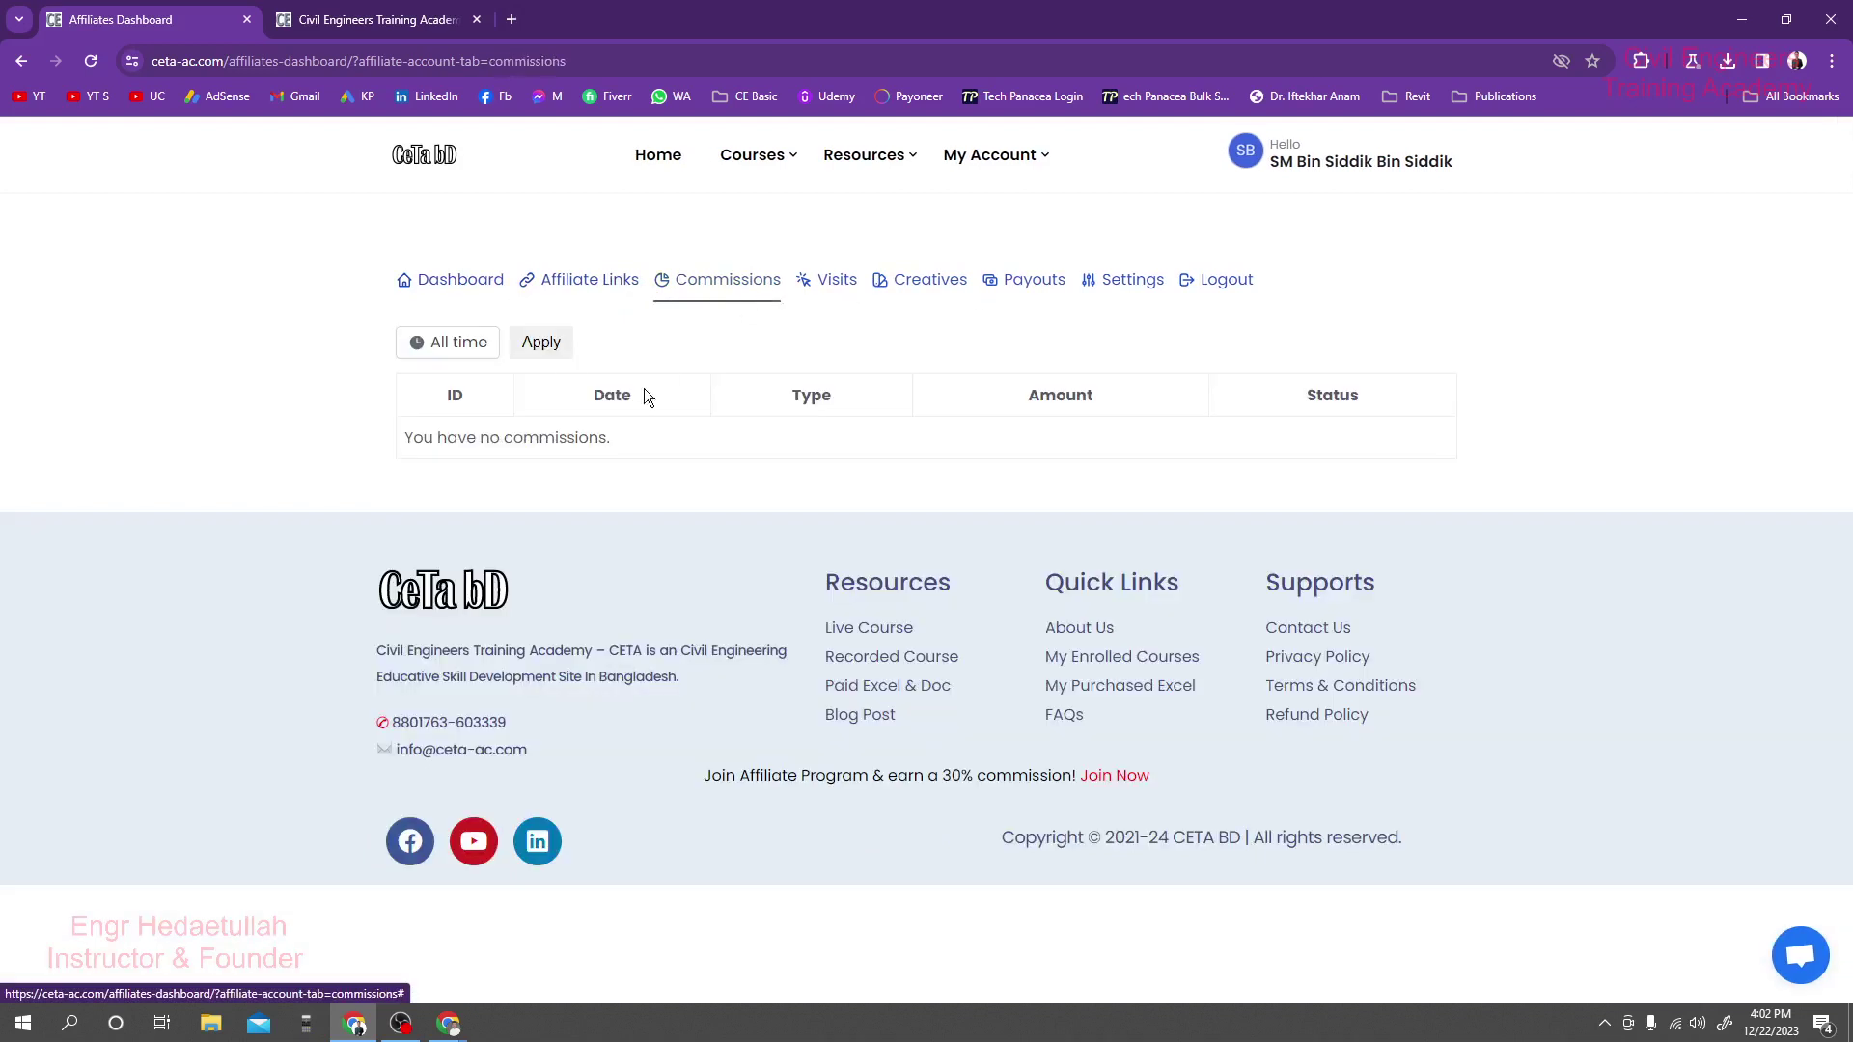
click(87, 64)
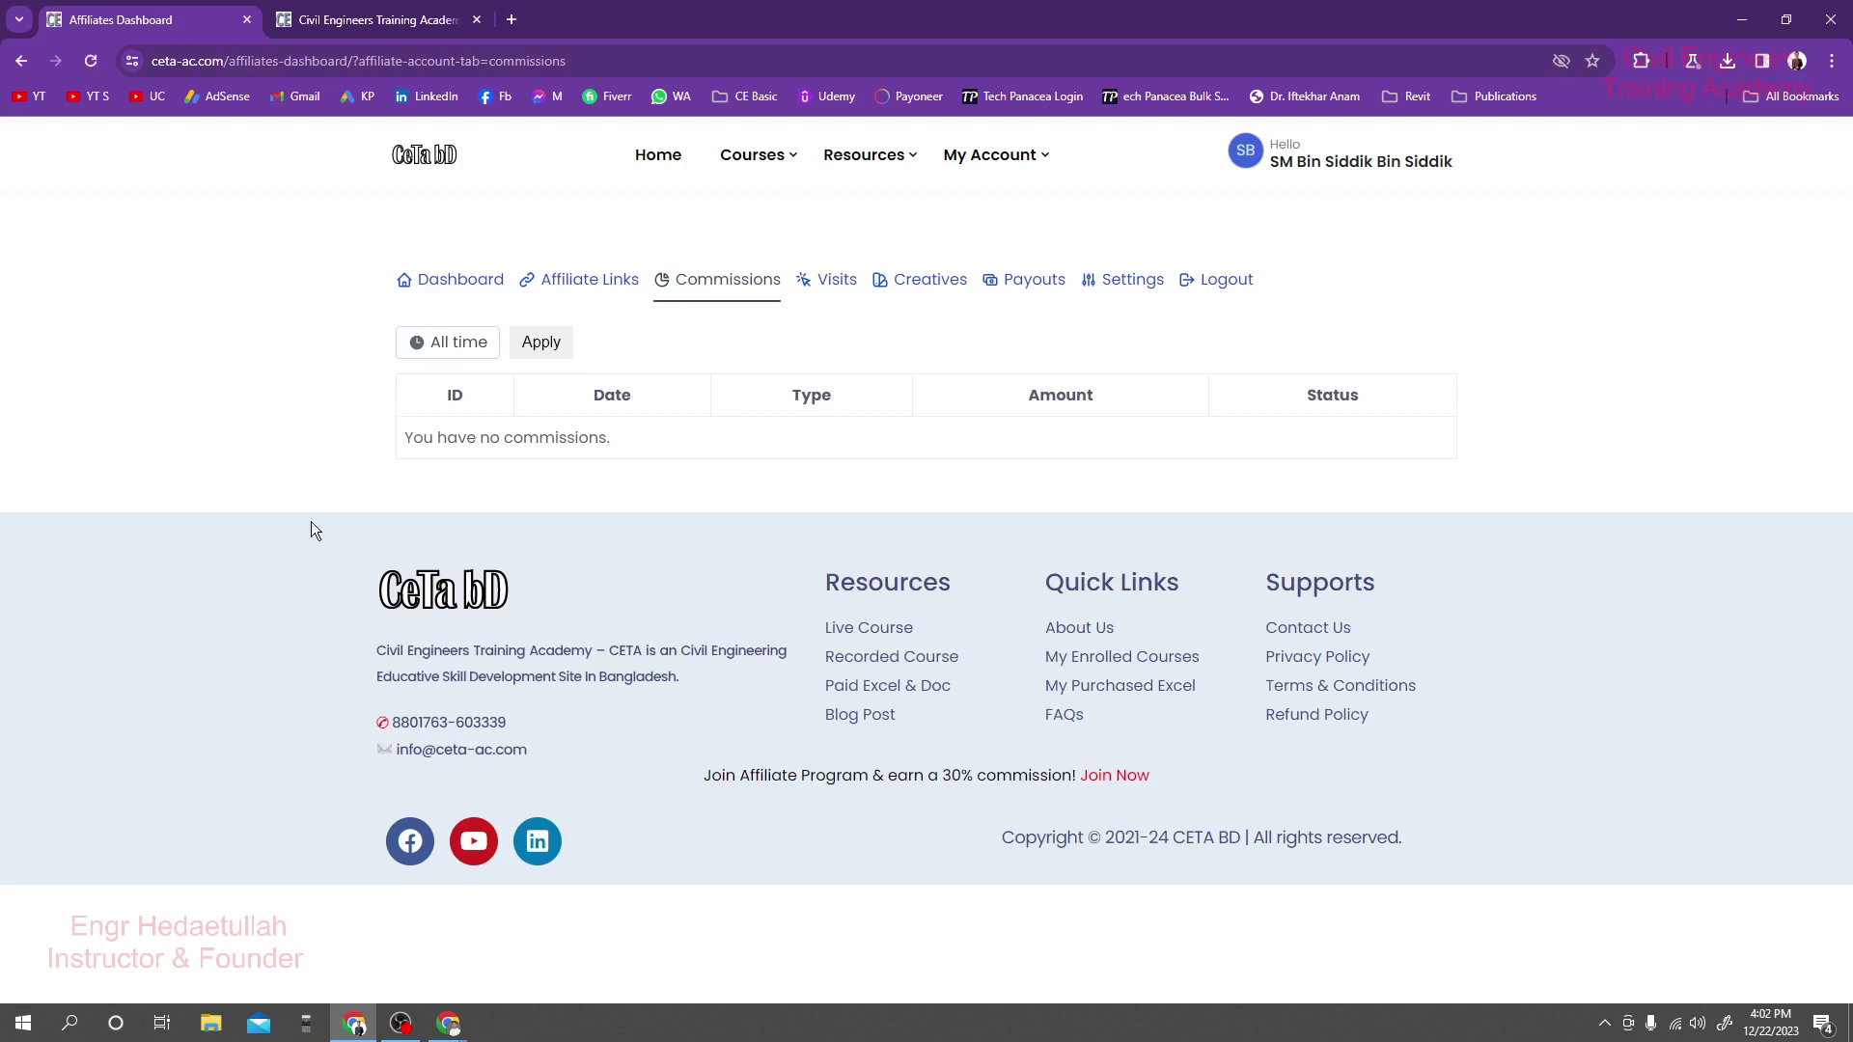
Reload the Gmail inbox so the Commission Approved email appears, and expand the sidebar's More folders.
mouse_move(449, 1023)
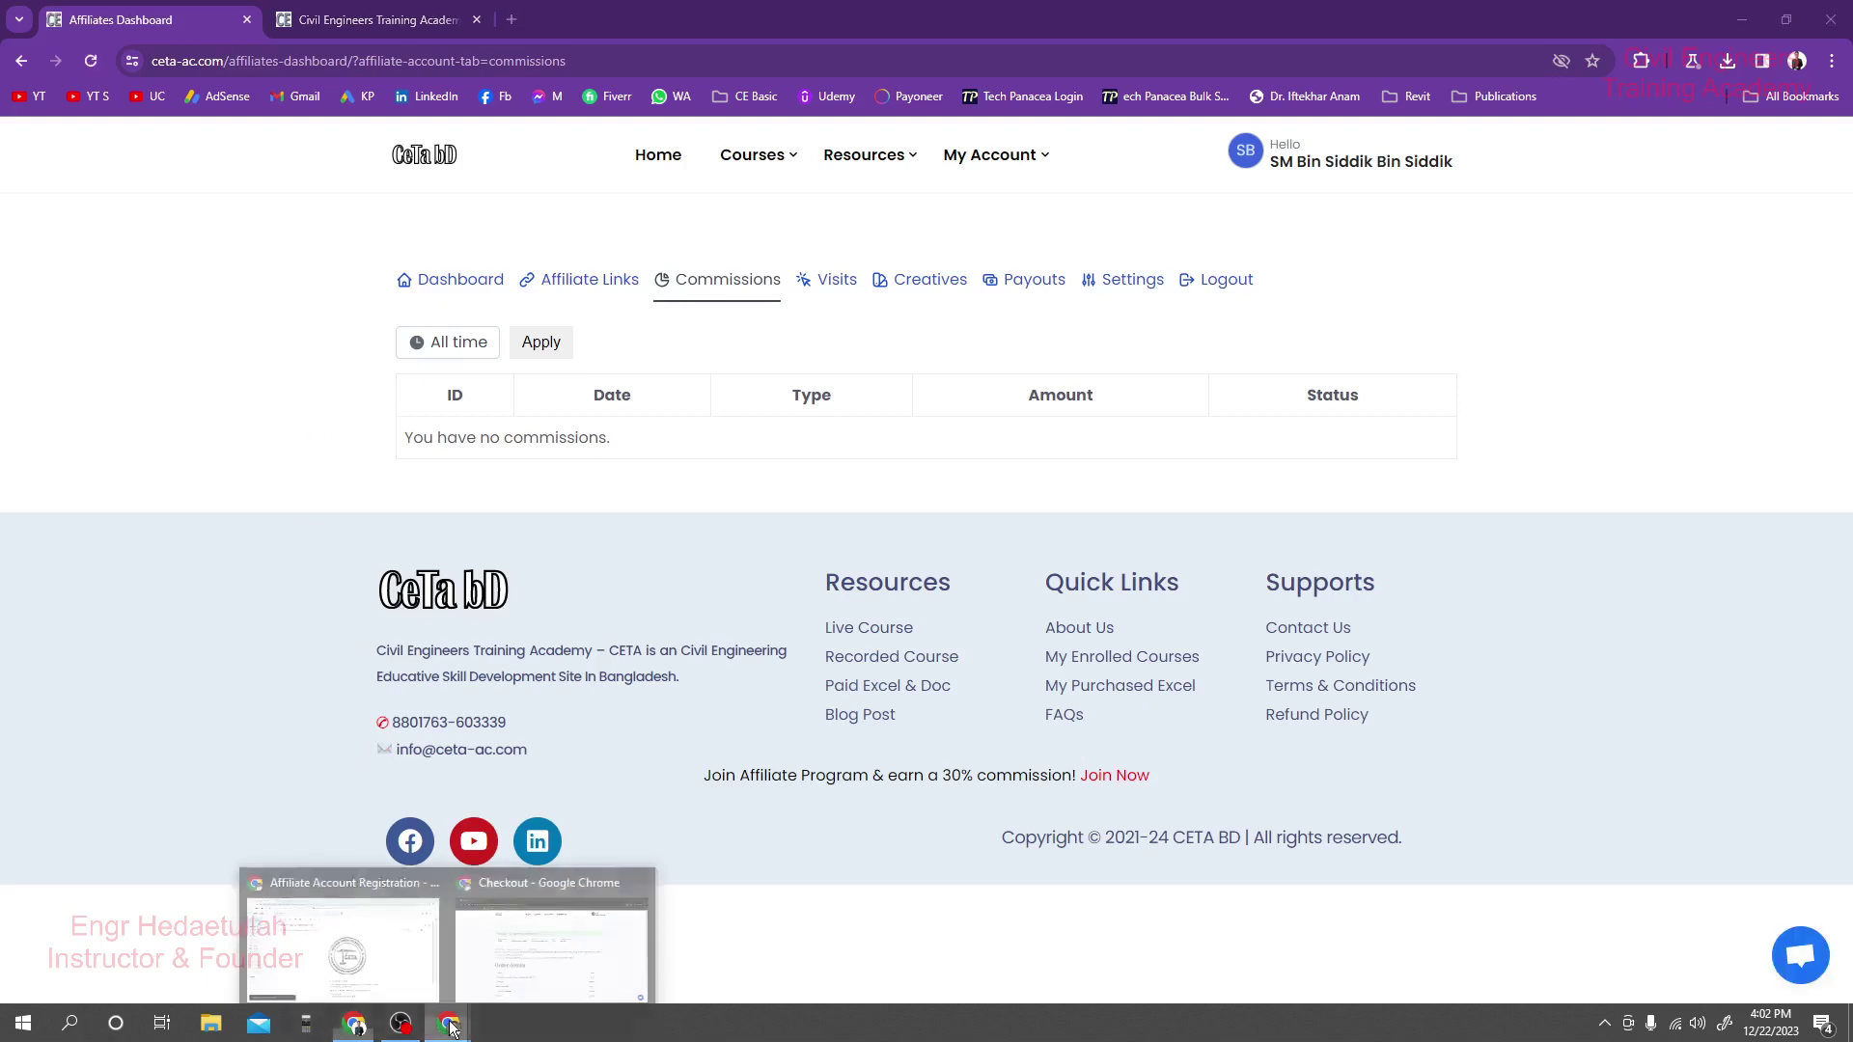
mouse_move(408, 927)
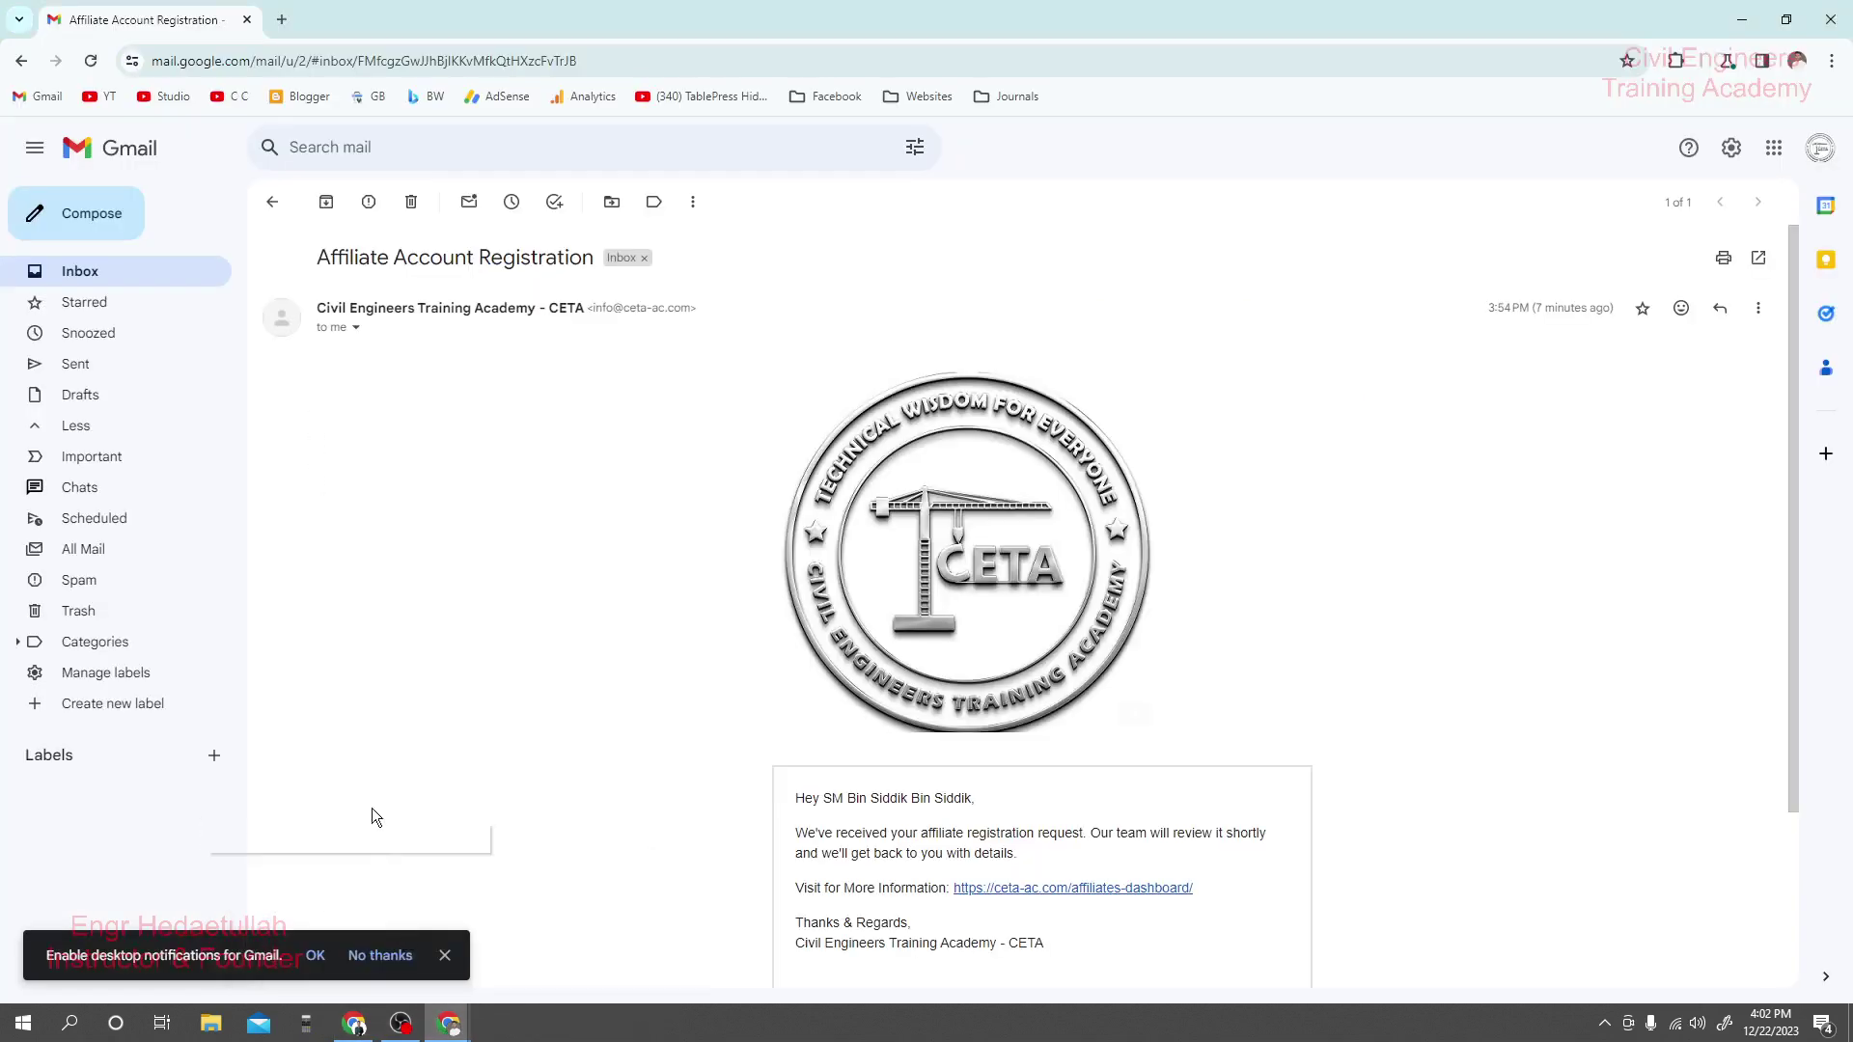
click(136, 276)
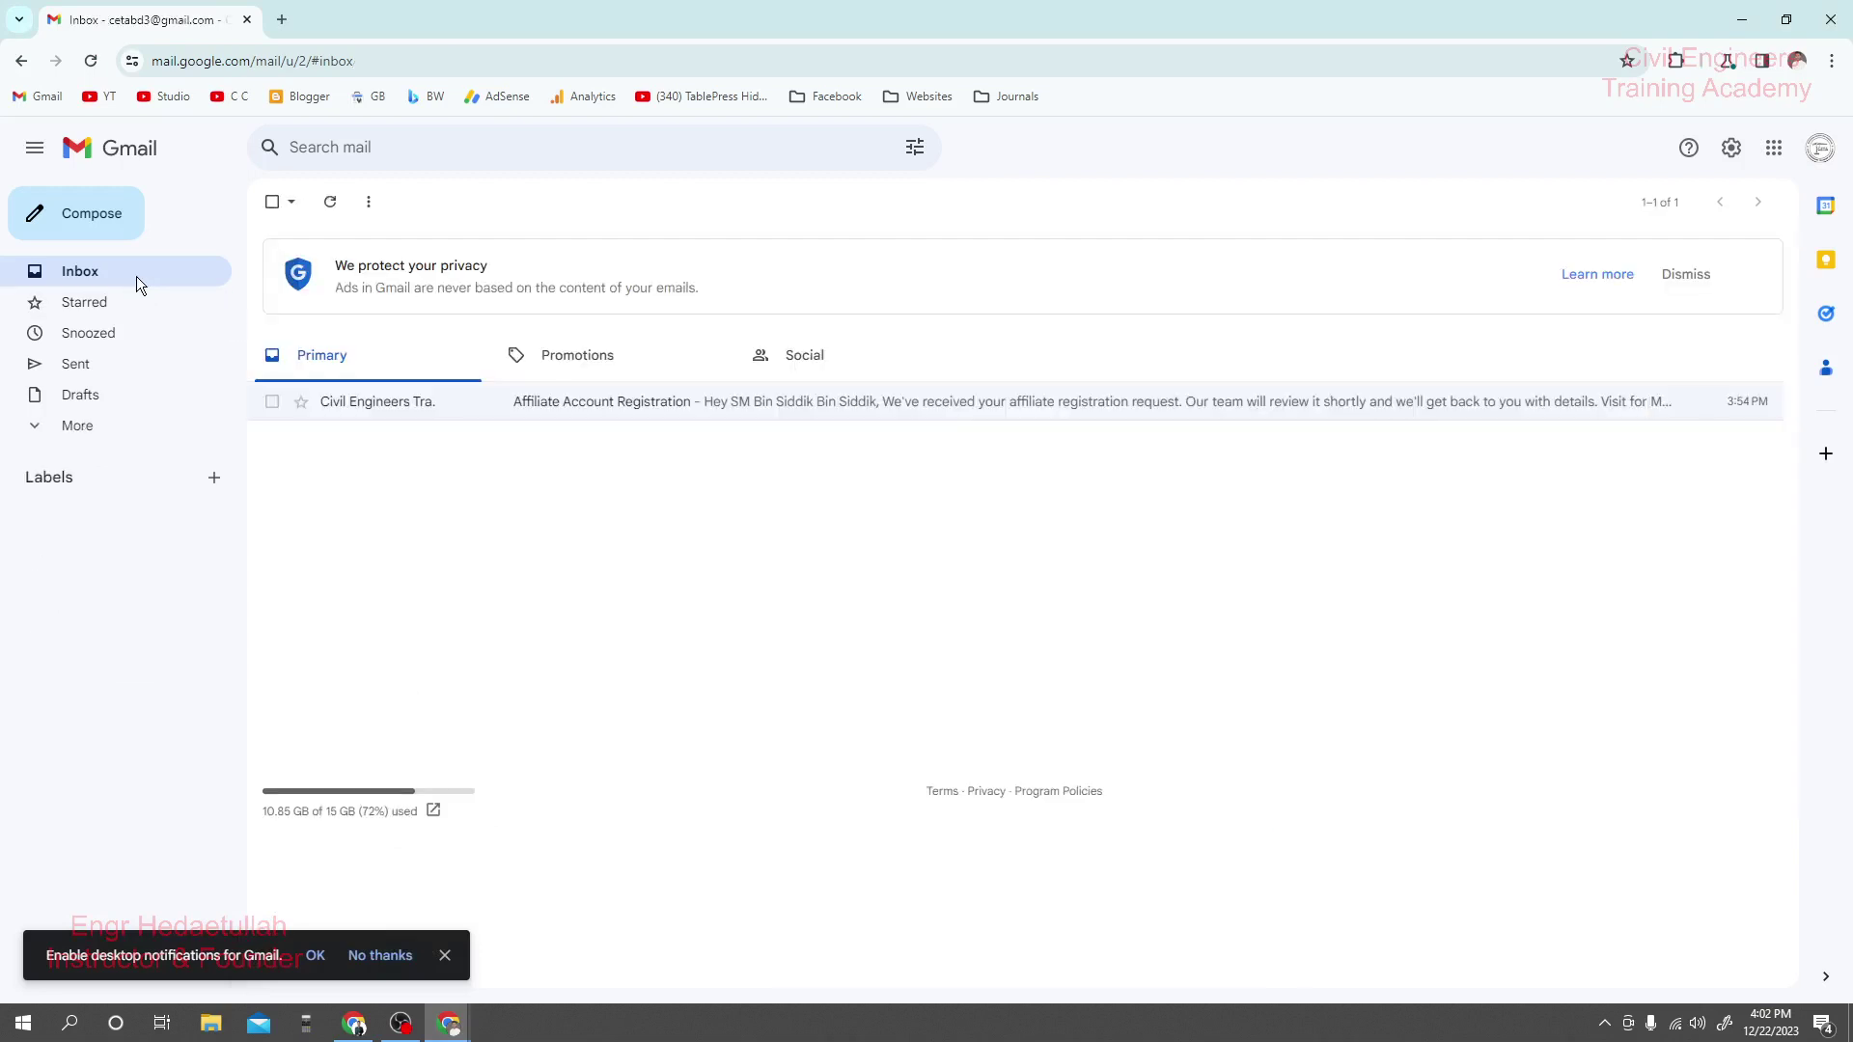
click(91, 61)
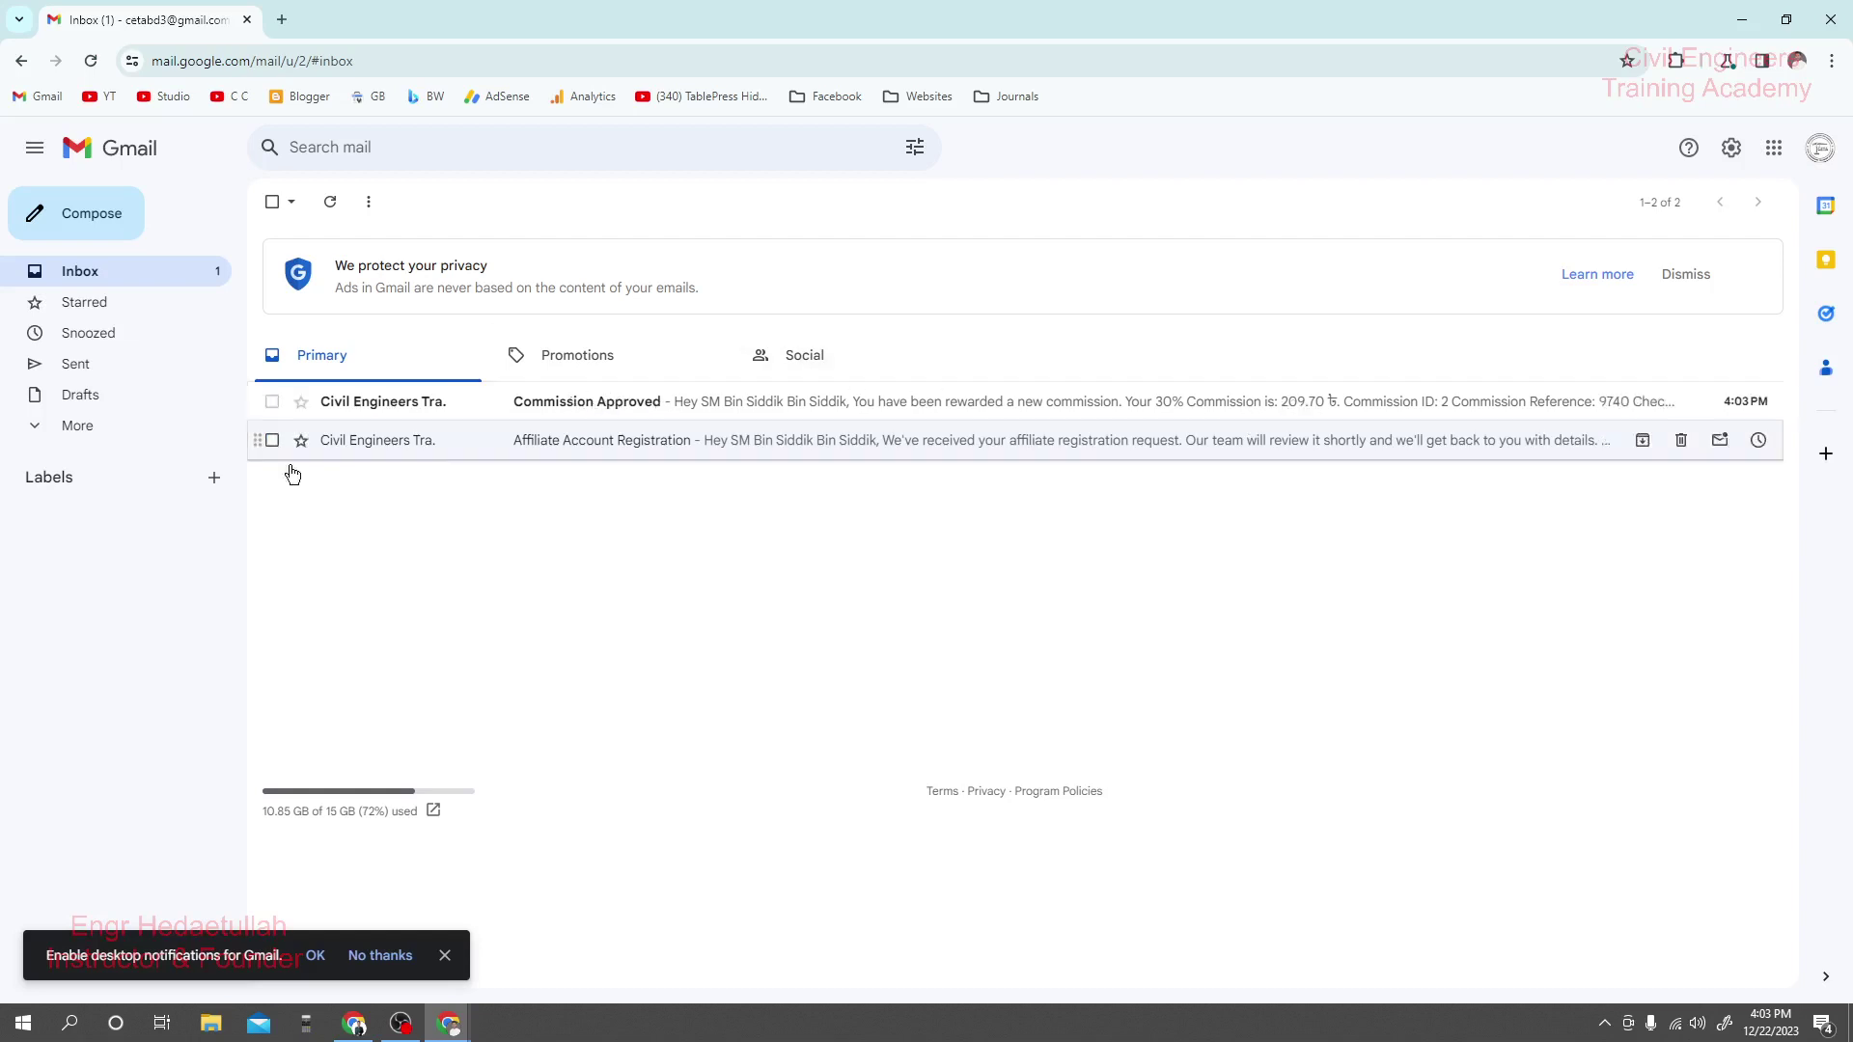
click(77, 426)
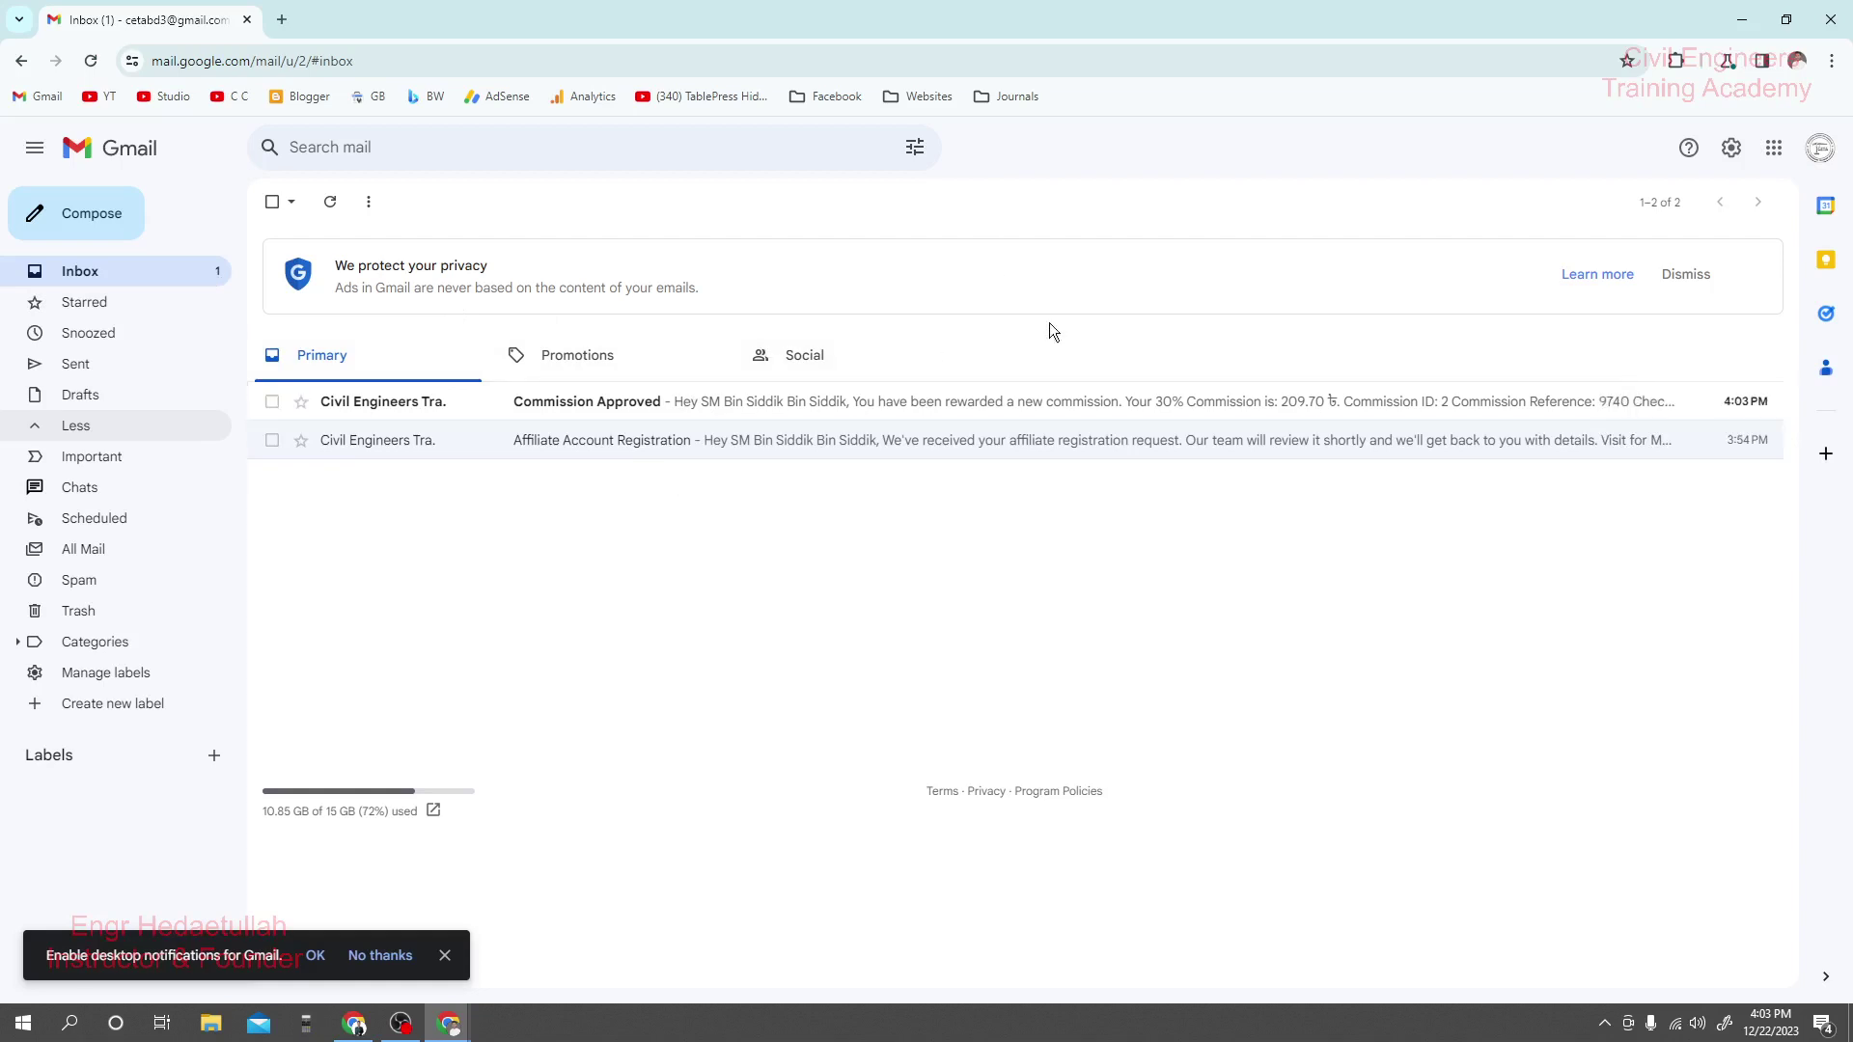
Open the Commission Approved email and scroll to its body.
click(803, 407)
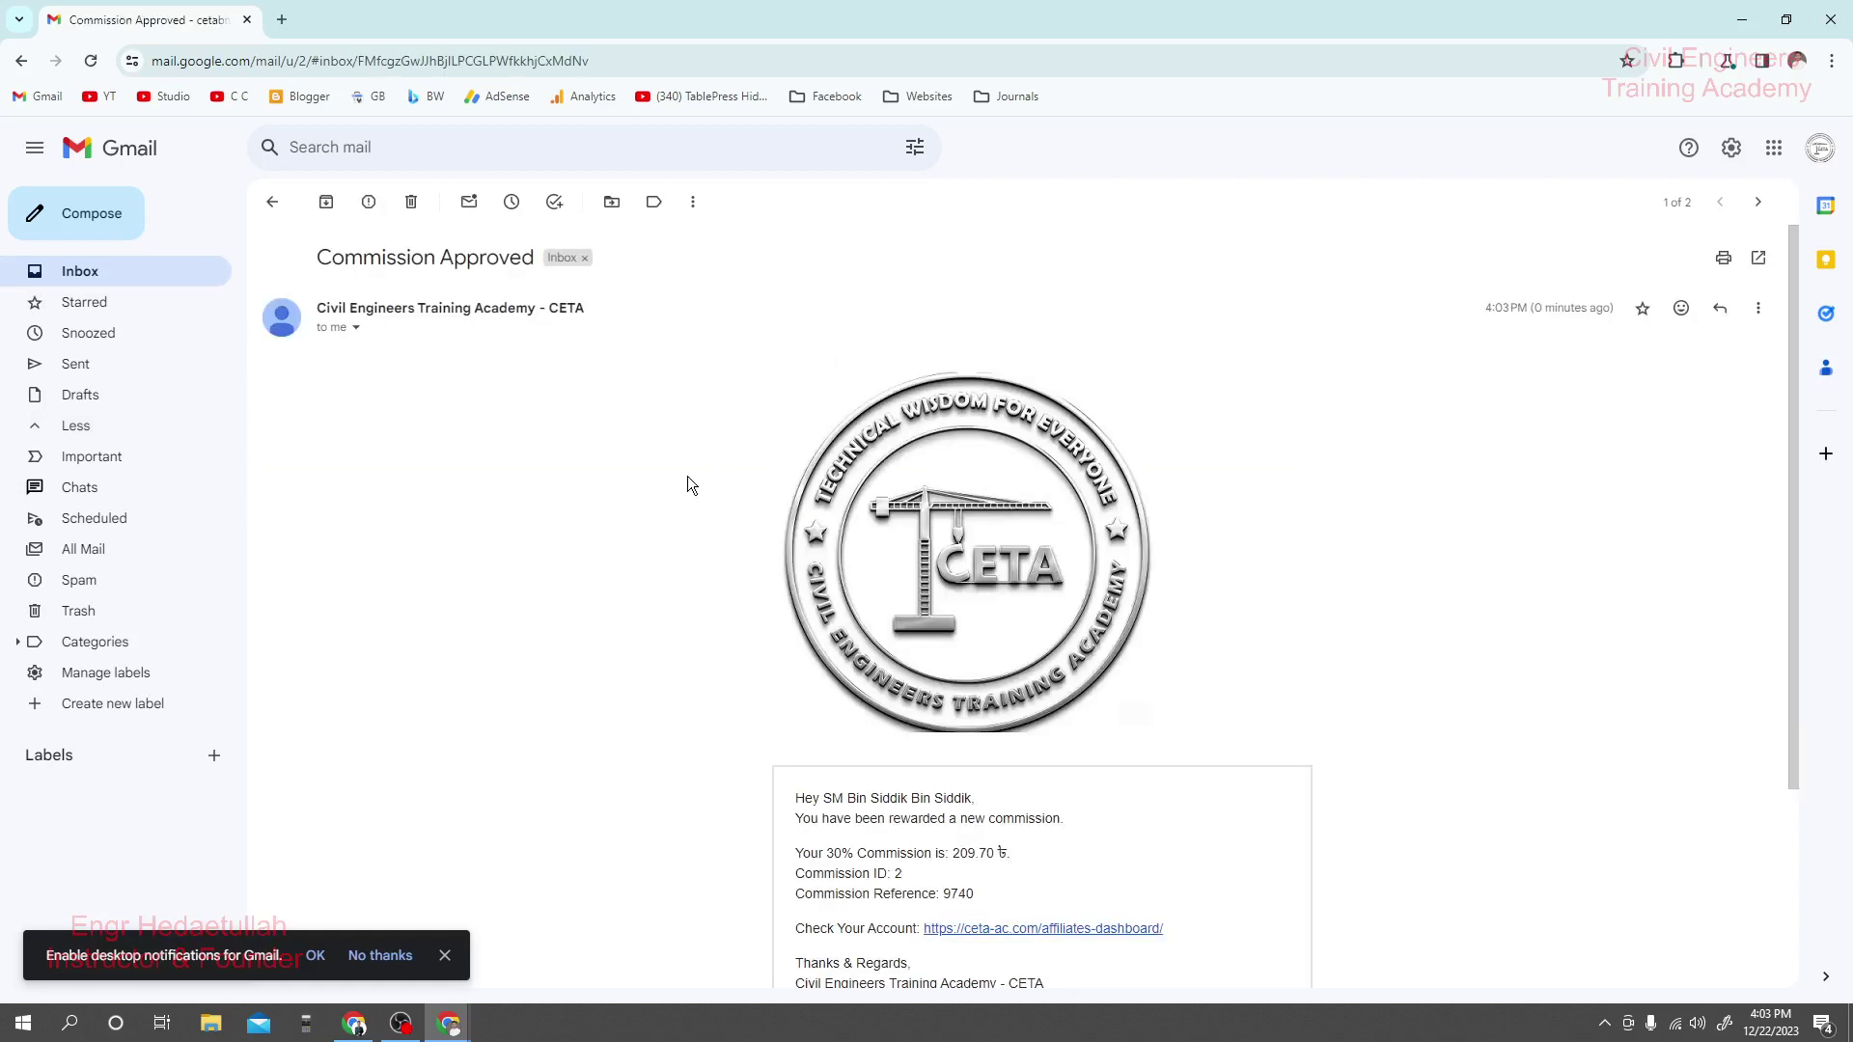
scroll(687, 476, down, 3)
scroll(579, 406, up, 3)
drag(318, 257, 537, 258)
scroll(579, 400, down, 3)
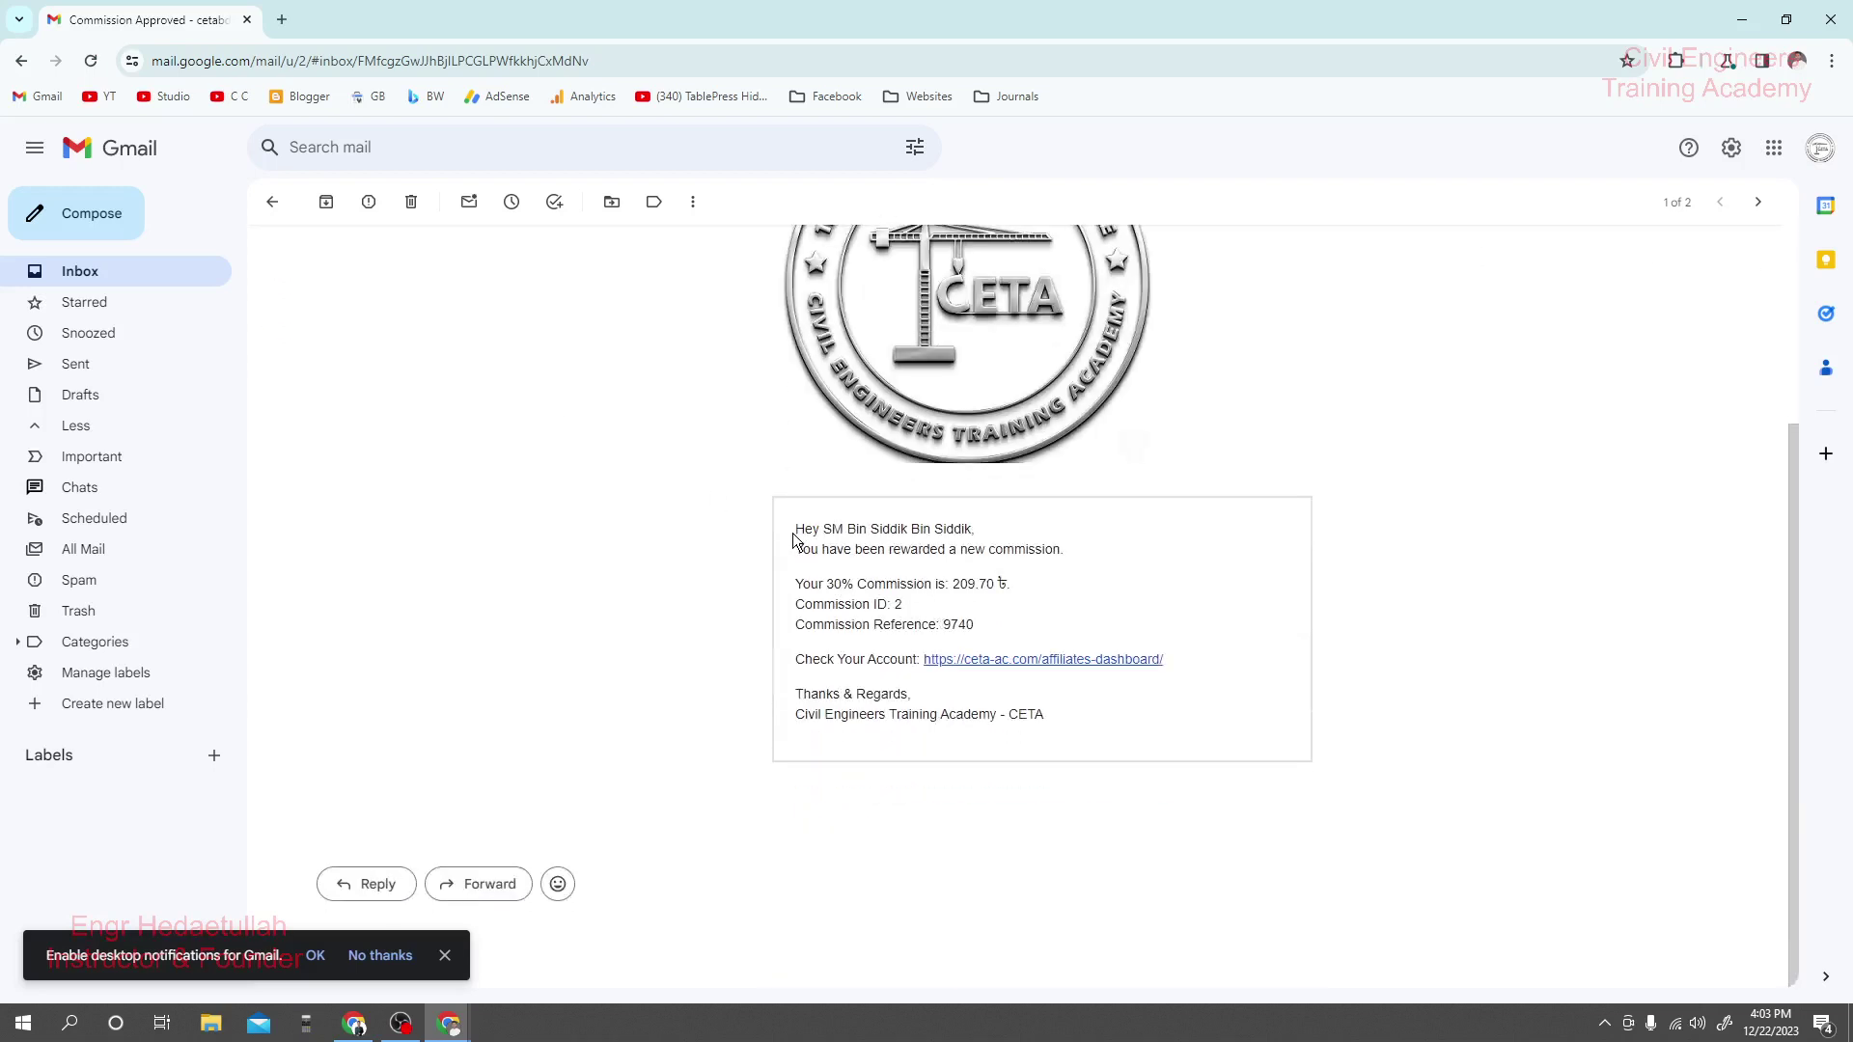
Highlight the greeting, the 209.70 ৳ commission amount, reference and commission ID 2.
drag(795, 530, 986, 532)
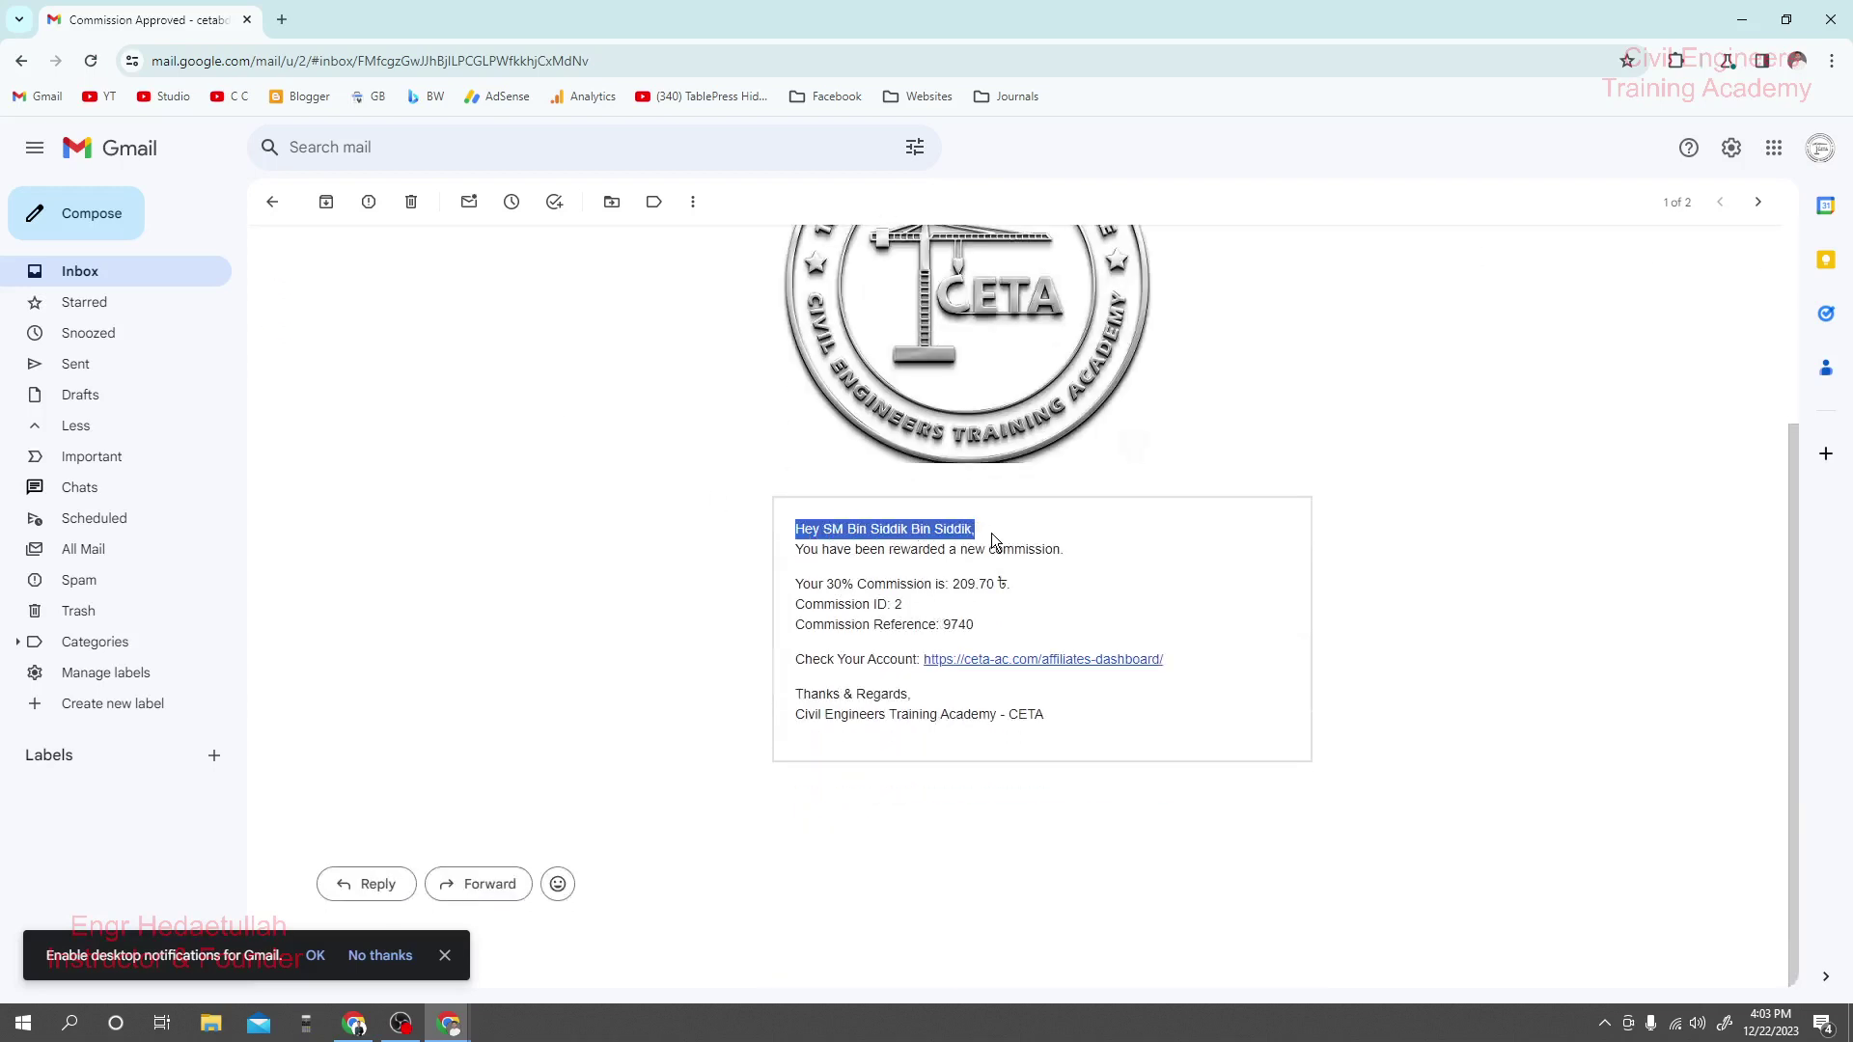
click(992, 533)
drag(1012, 586, 984, 629)
click(992, 632)
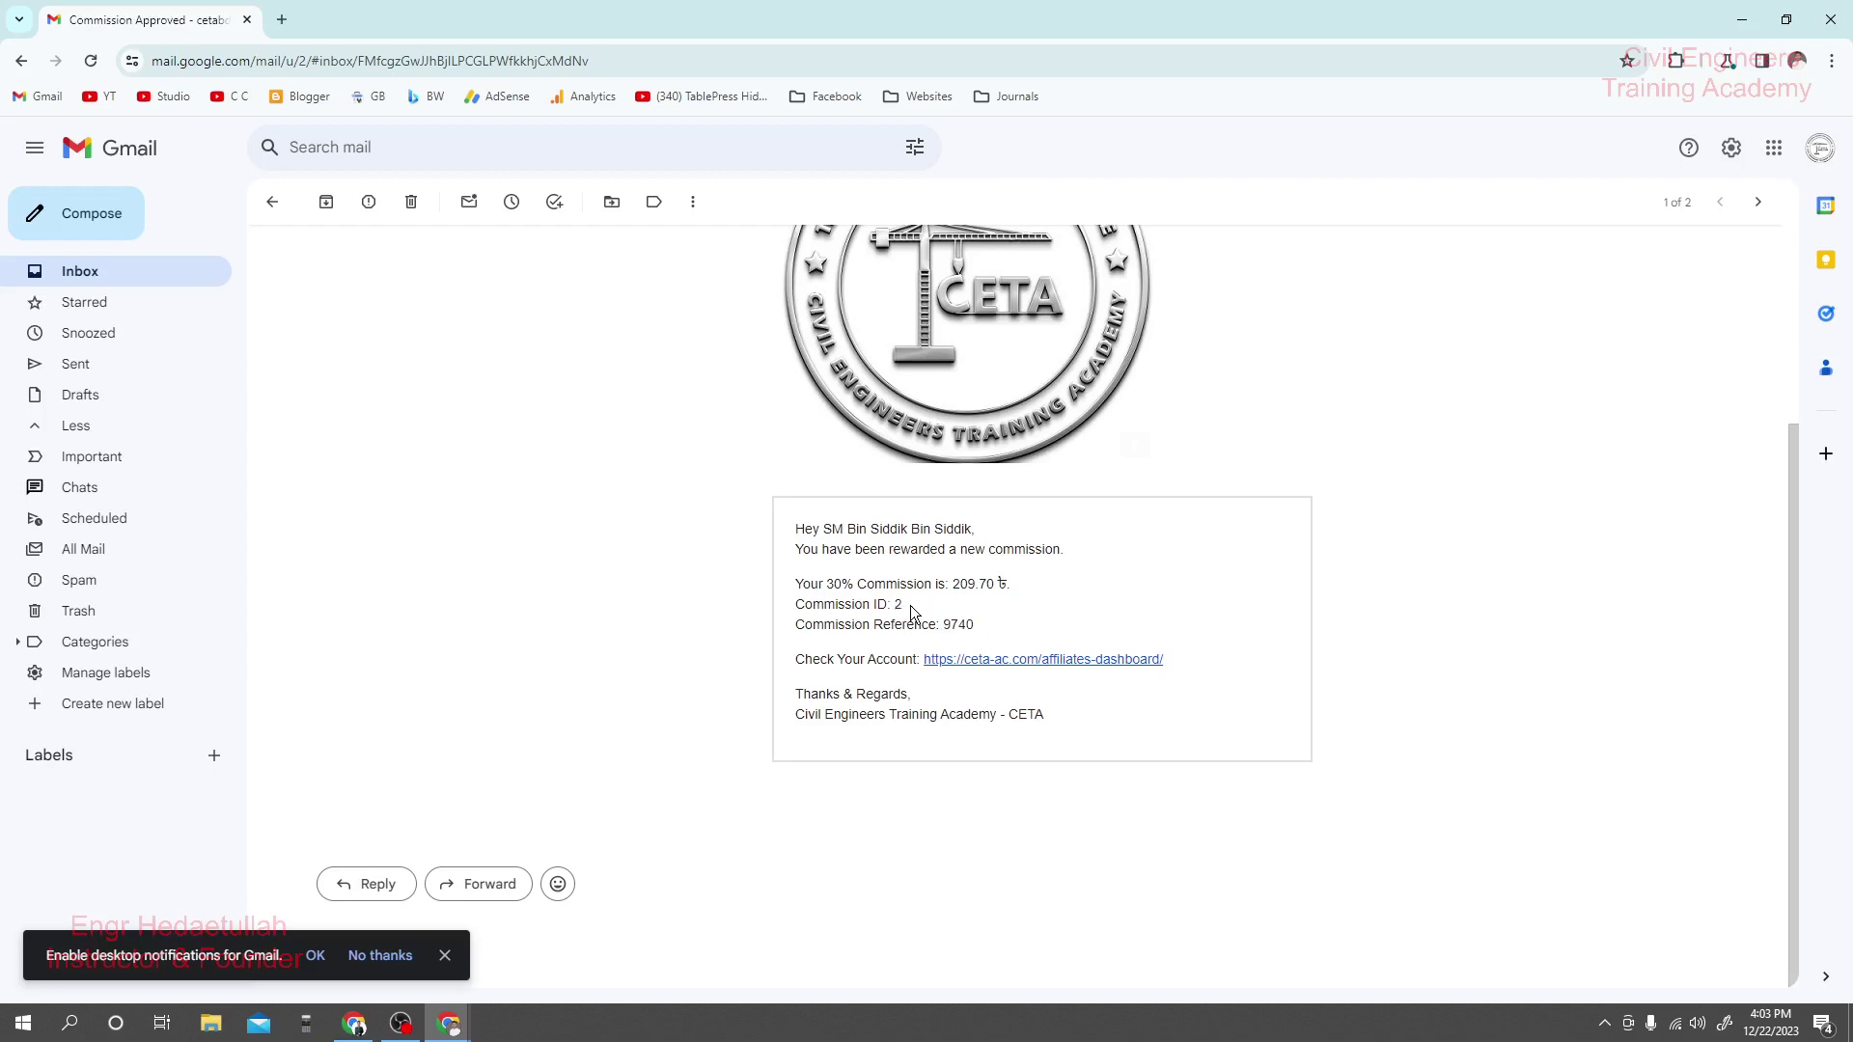
drag(912, 610, 896, 604)
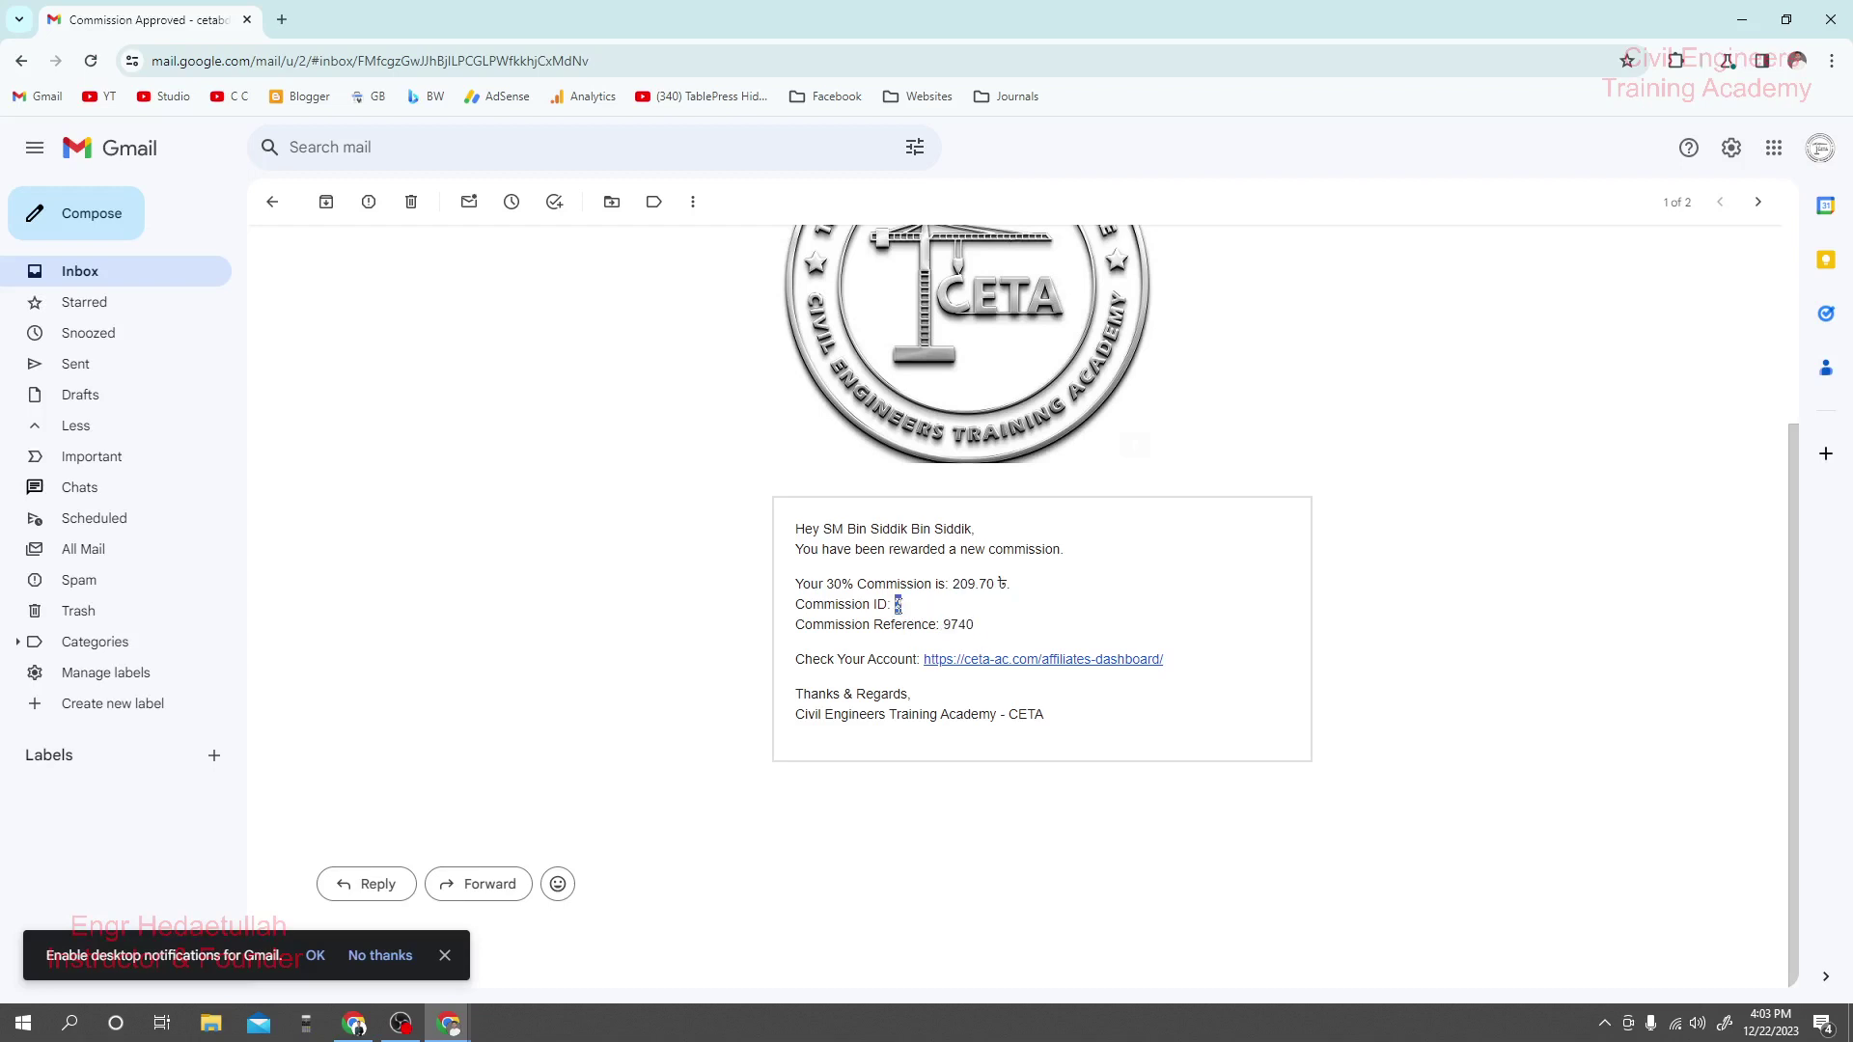
drag(1010, 585, 954, 585)
click(1013, 586)
click(954, 584)
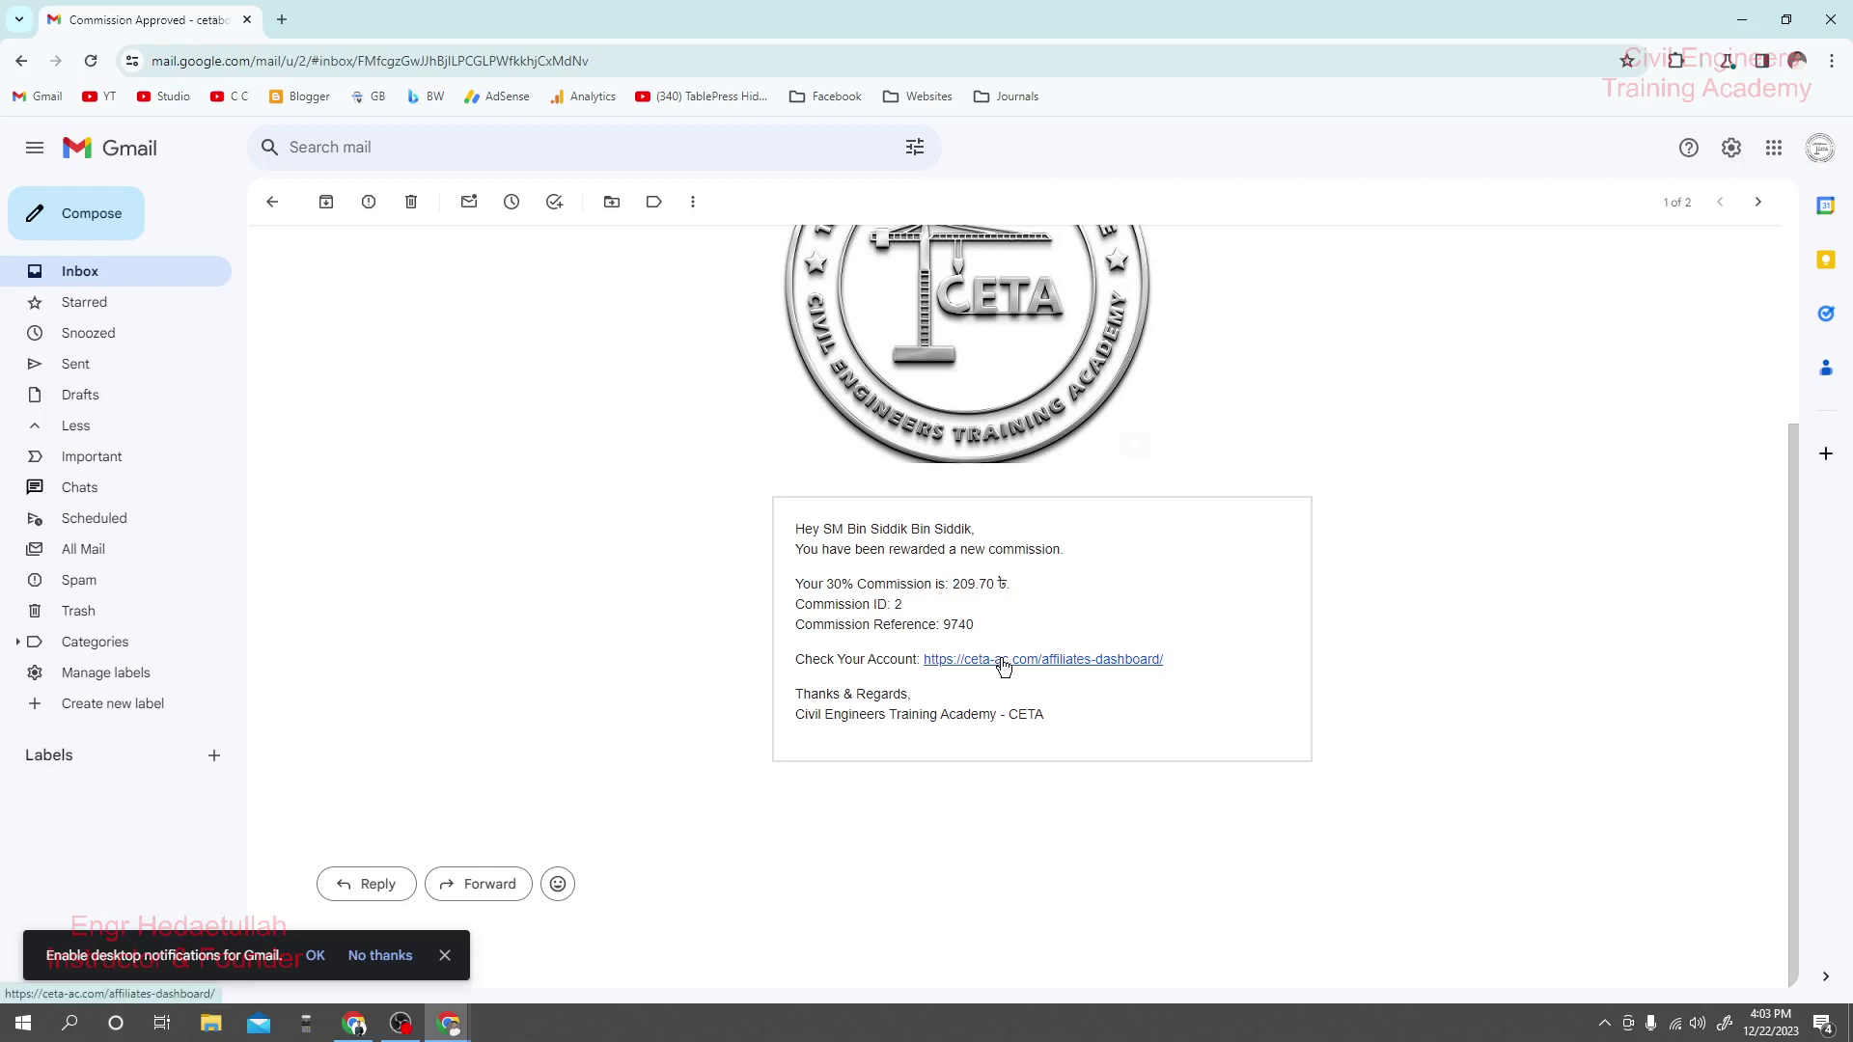
Reload the affiliate's Commissions tab and highlight the new 209.70 ৳ Sale commission marked Unpaid.
click(355, 1025)
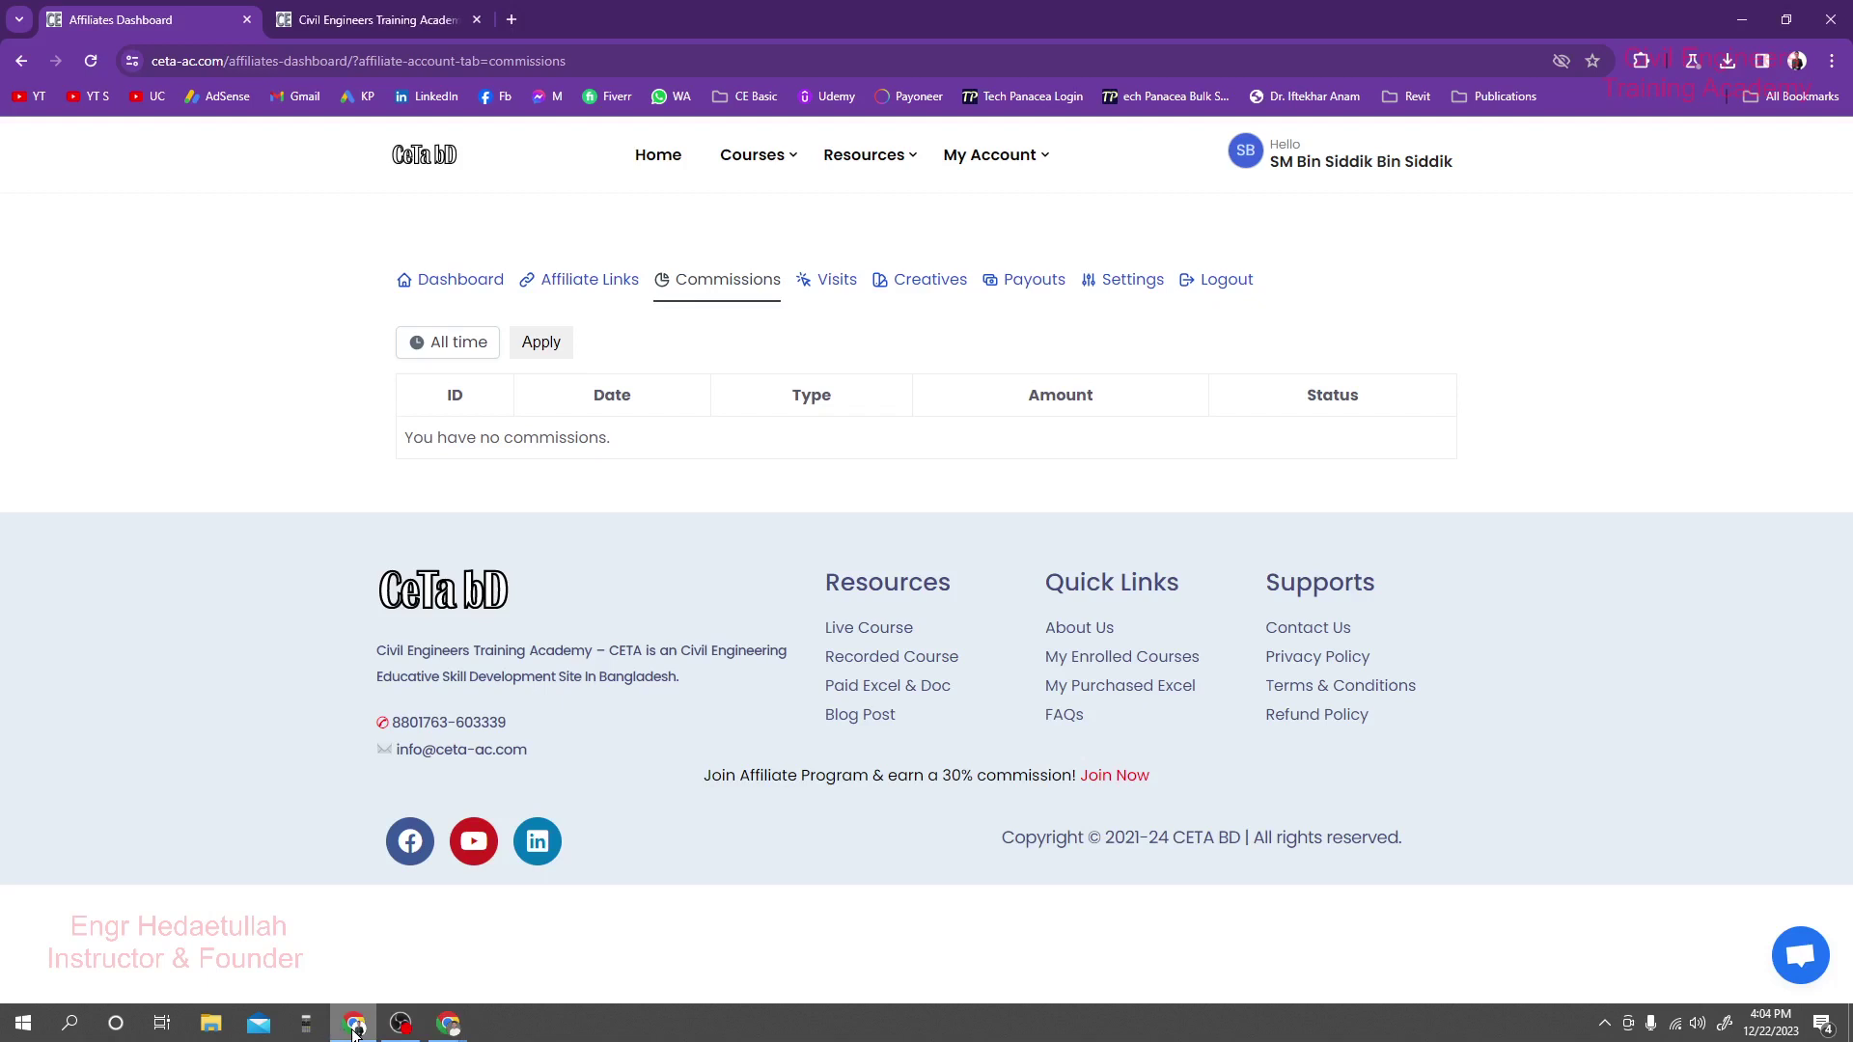
click(92, 63)
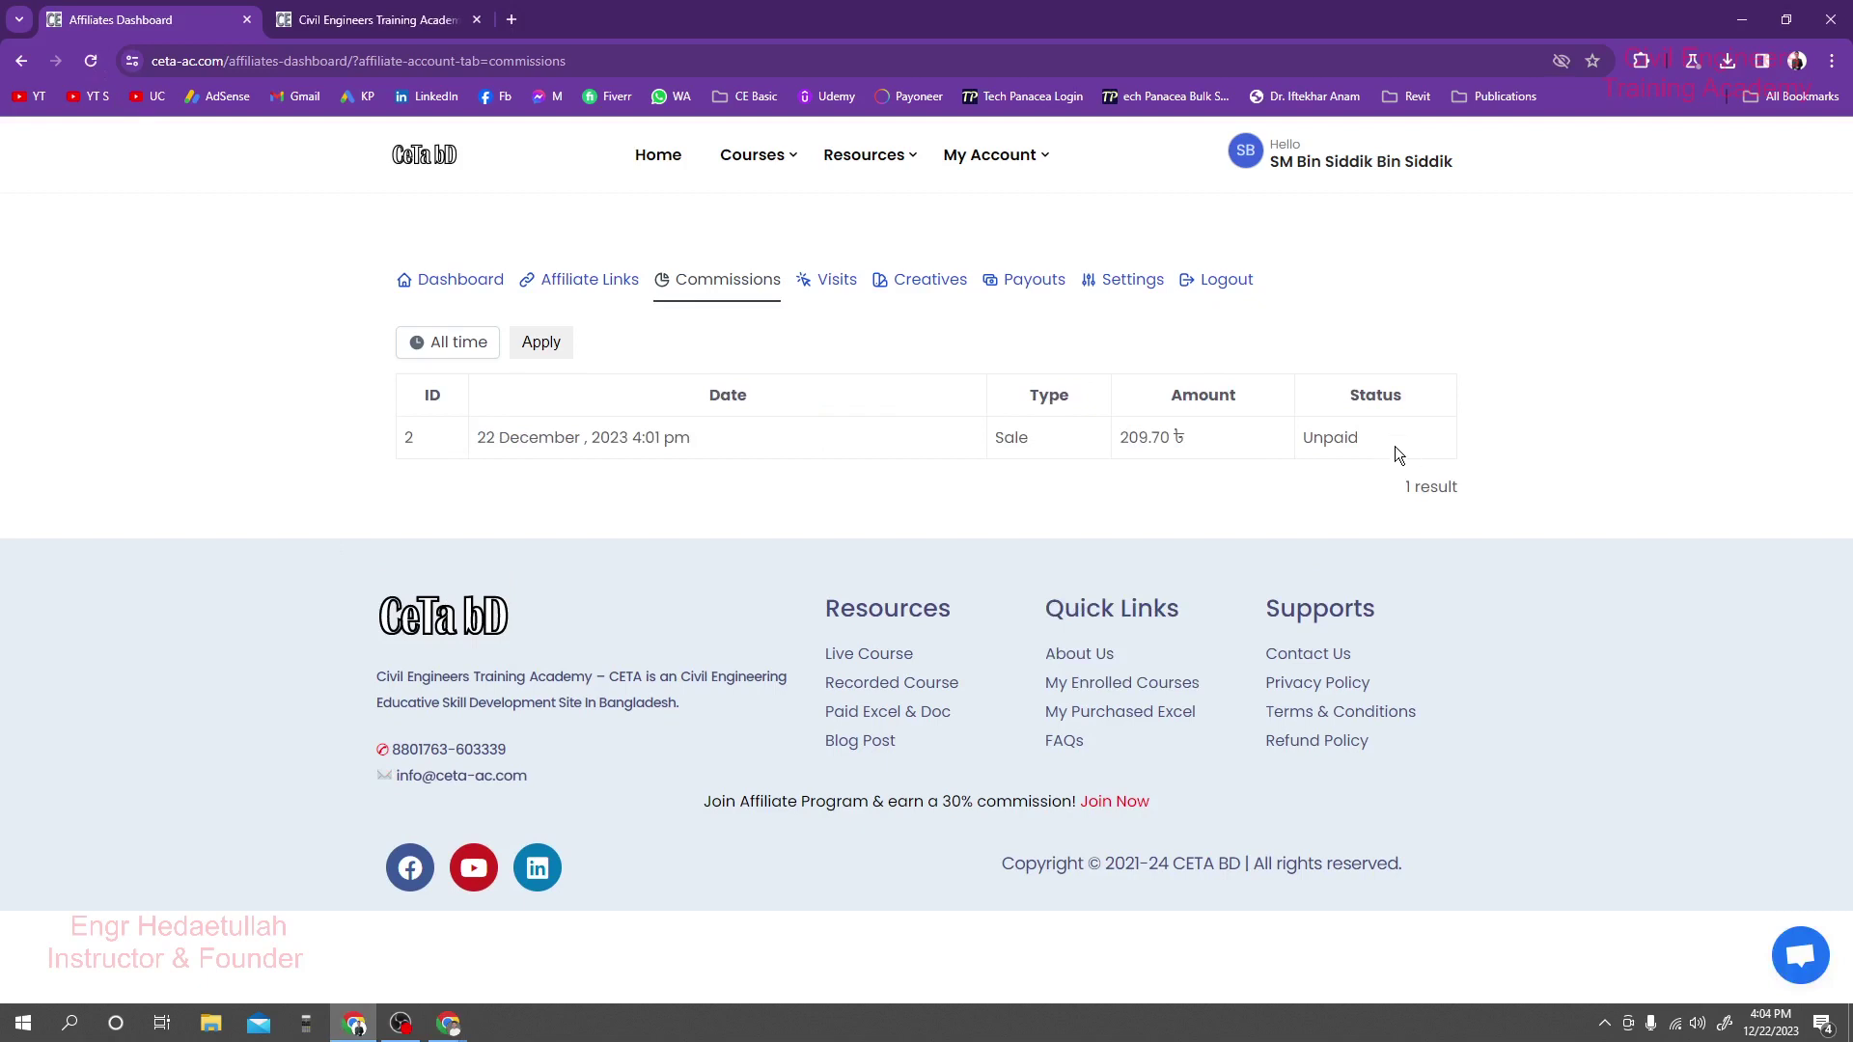
drag(1393, 445, 956, 438)
click(953, 438)
double_click(1367, 440)
click(1145, 509)
Open the affiliate Dashboard and review its cards: 1 visit, 1 commission, 209.70 ৳ unpaid earnings.
click(425, 282)
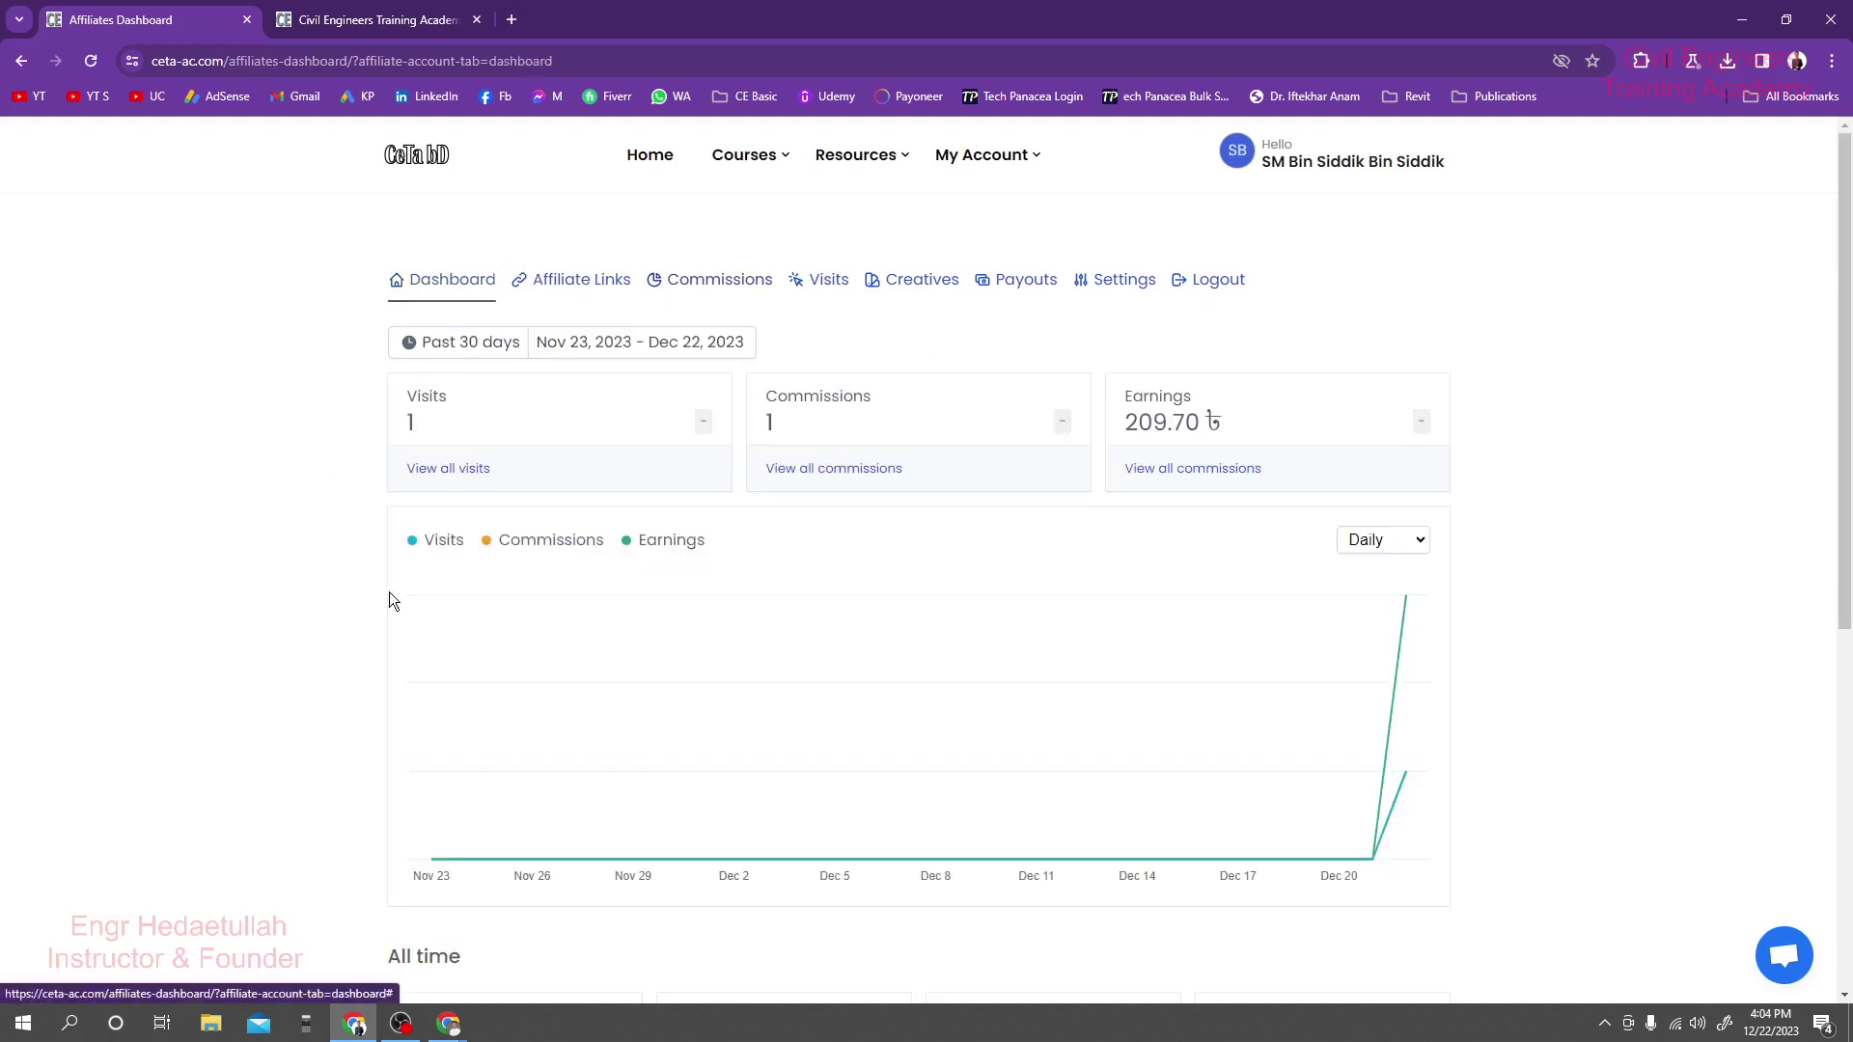
scroll(1158, 504, down, 2)
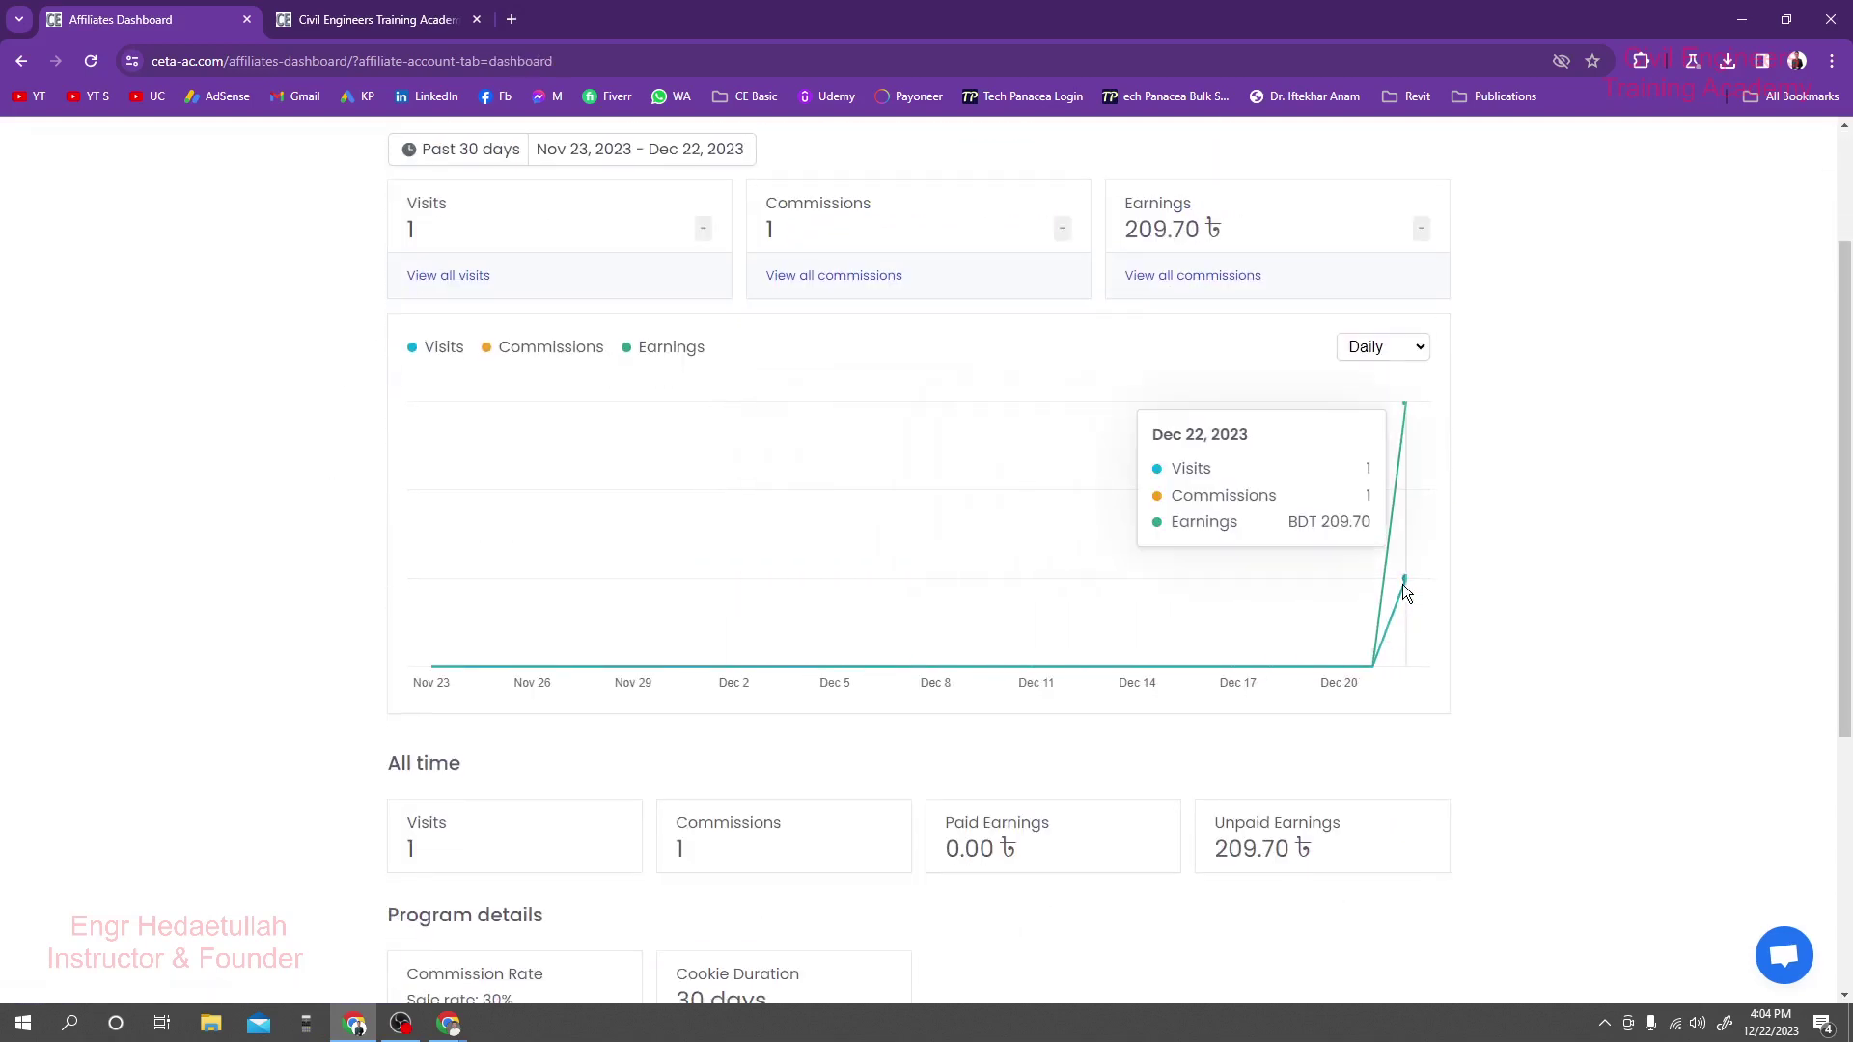
scroll(1118, 533, up, 1)
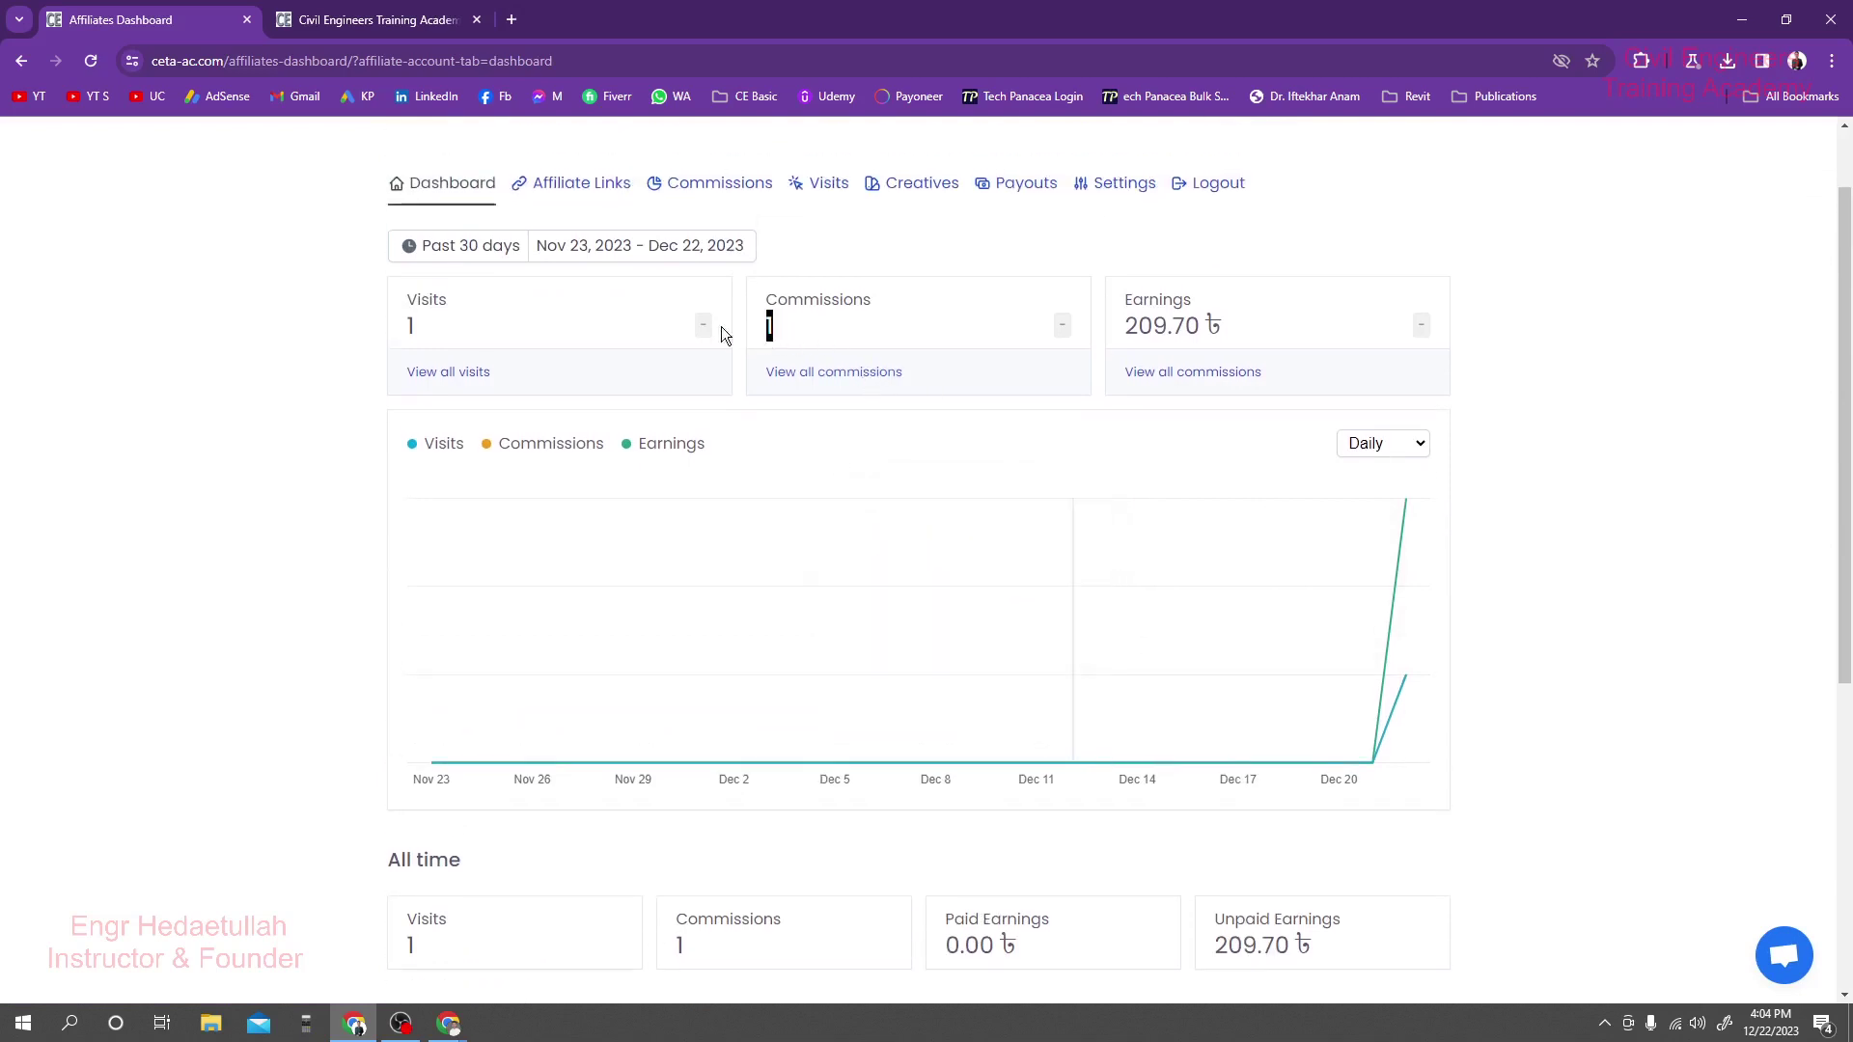
drag(721, 326, 361, 311)
scroll(970, 669, down, 4)
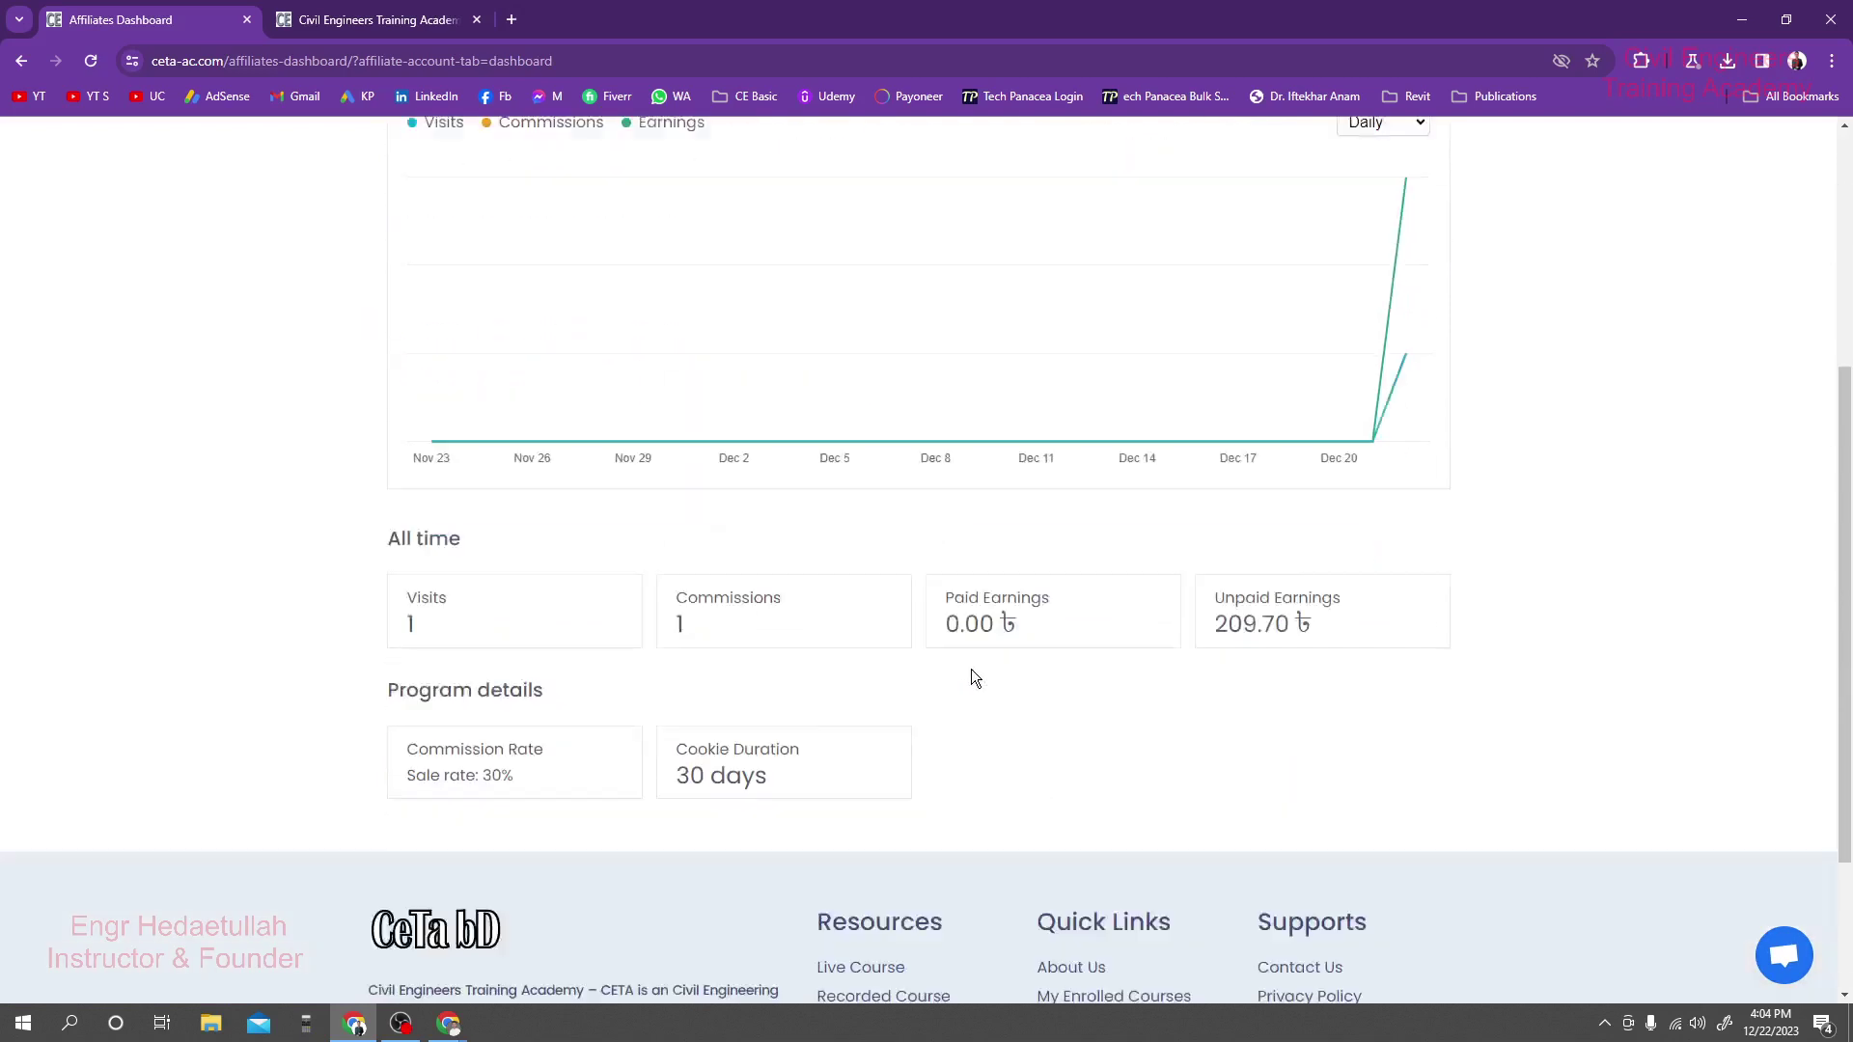
scroll(1023, 719, up, 4)
scroll(1031, 716, up, 1)
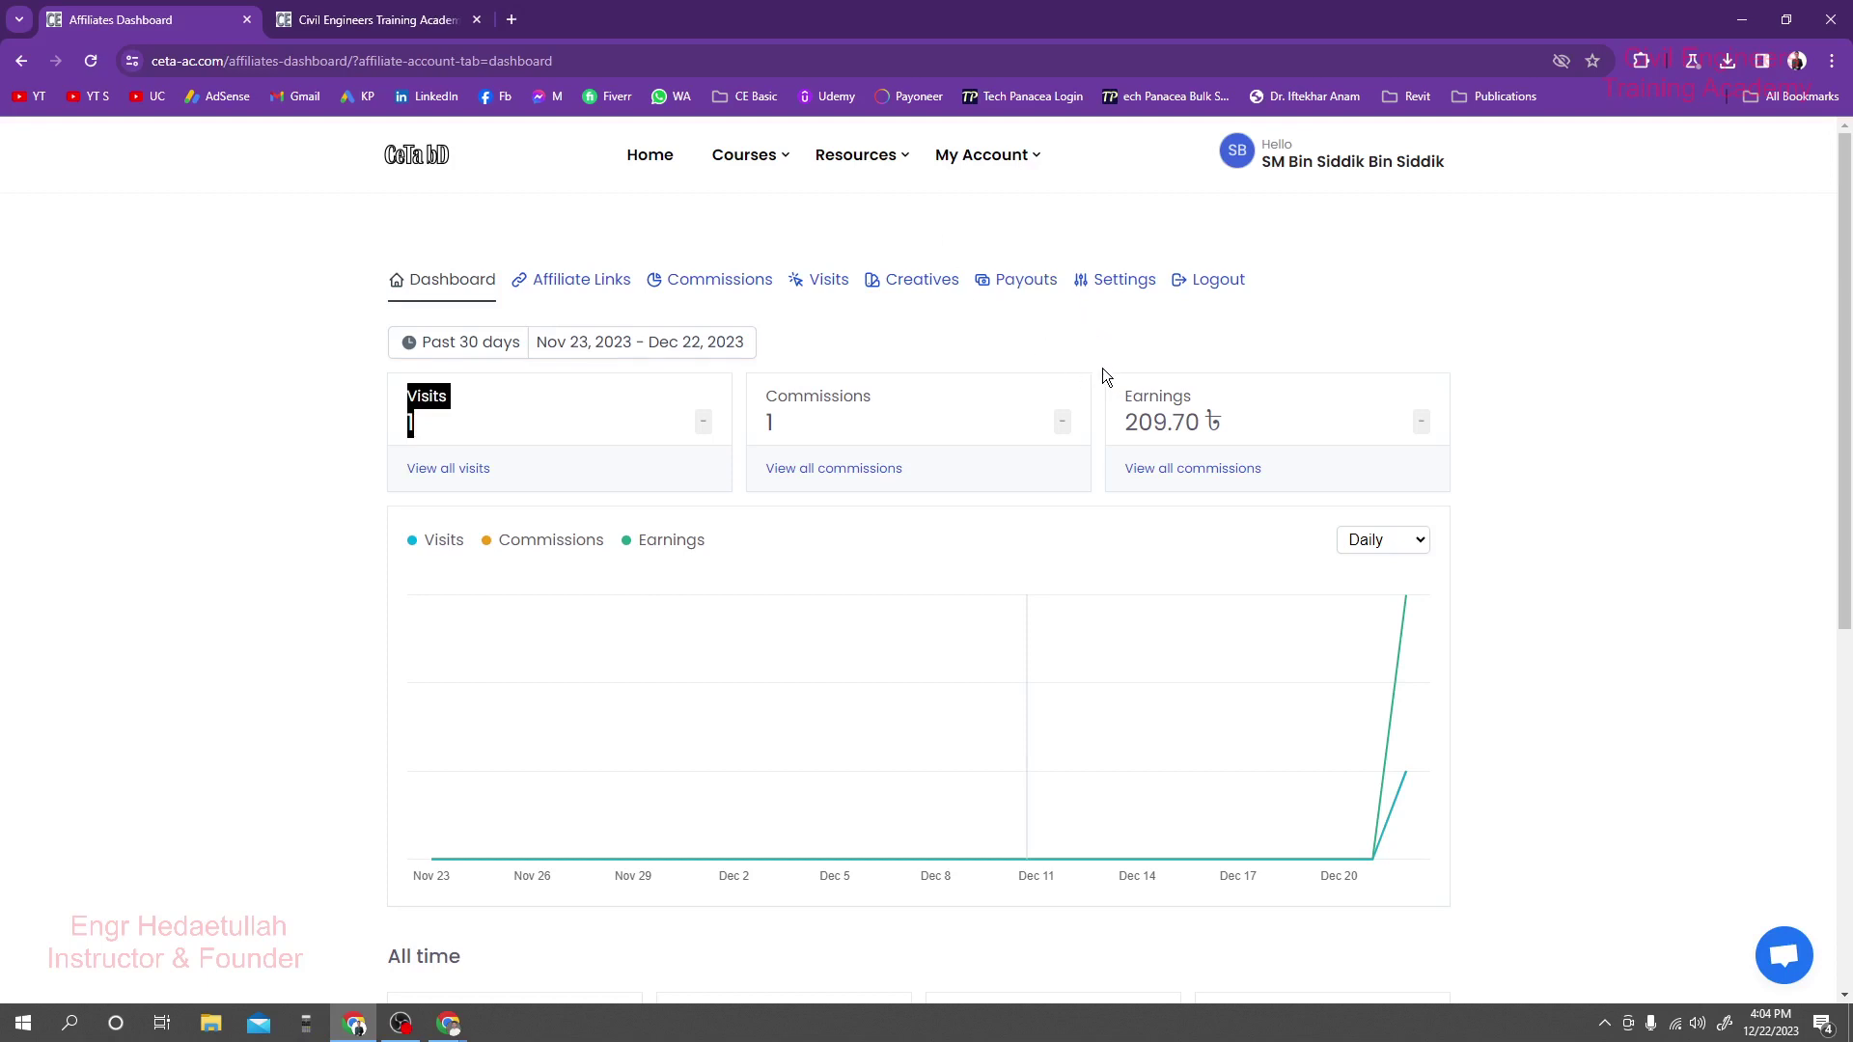
click(1096, 347)
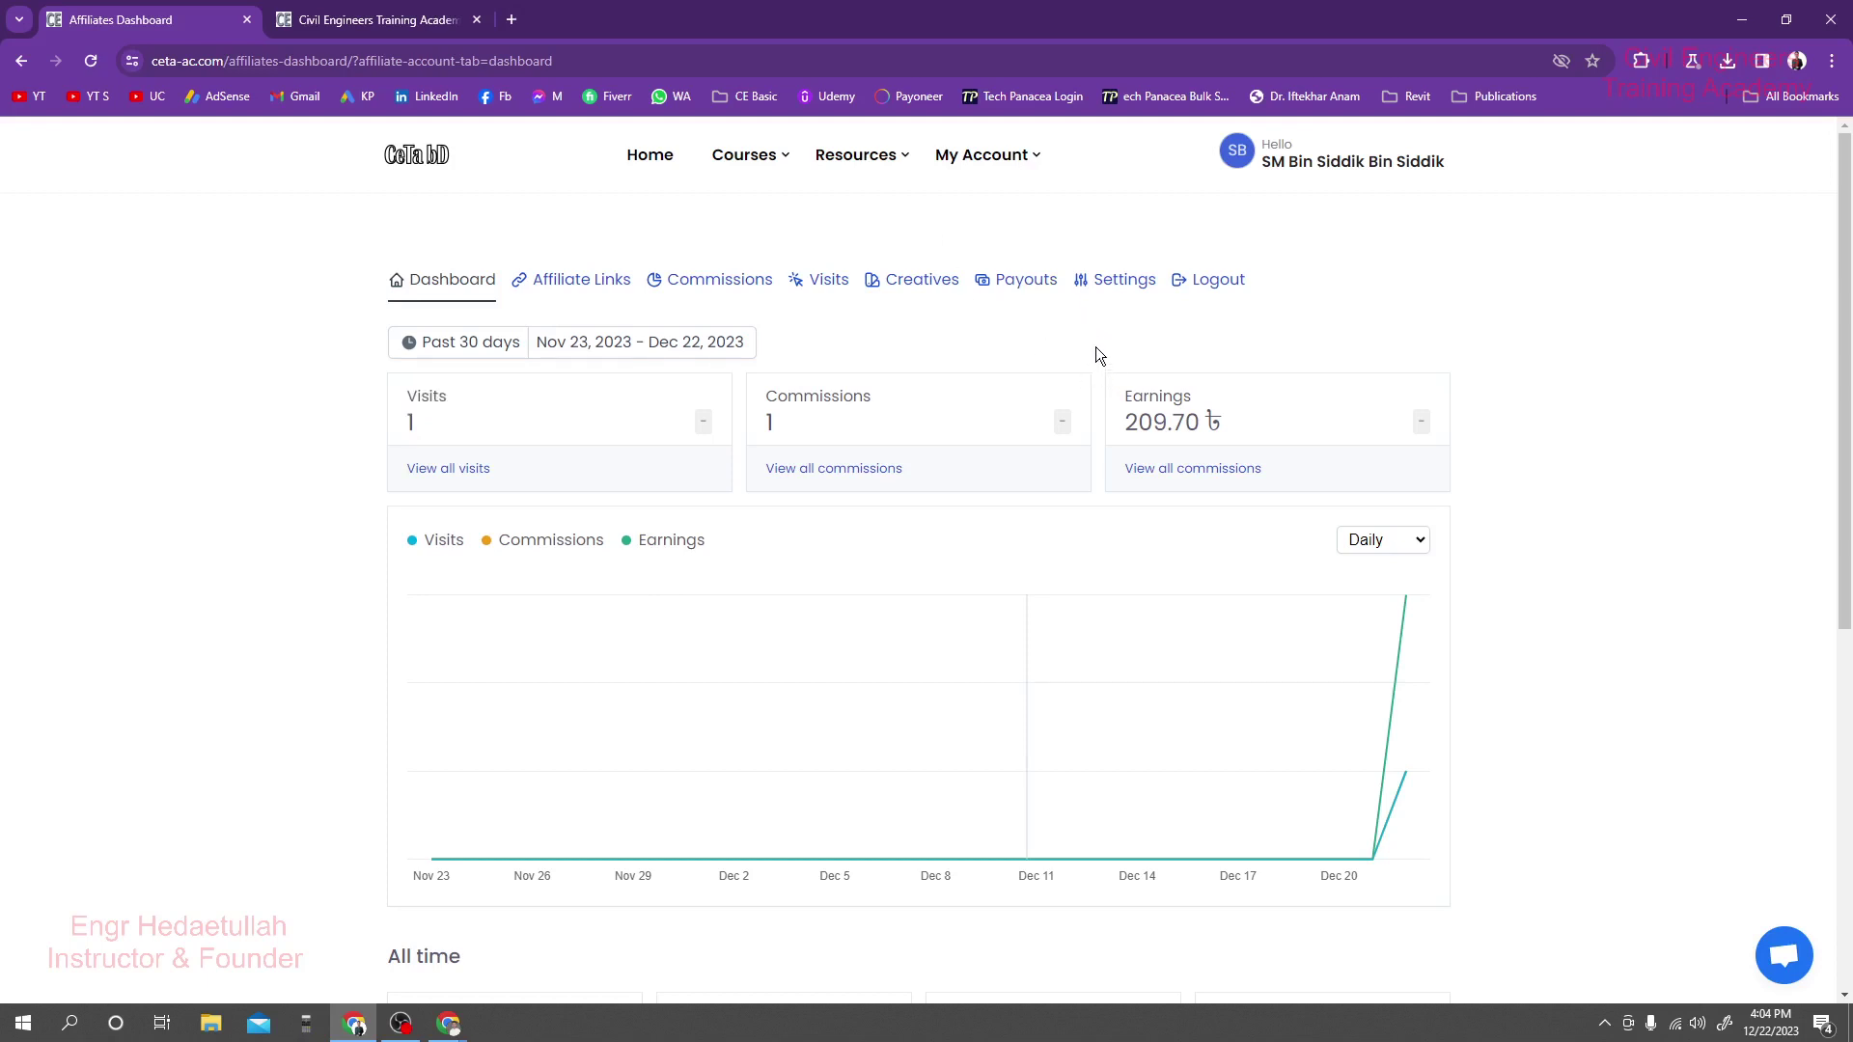